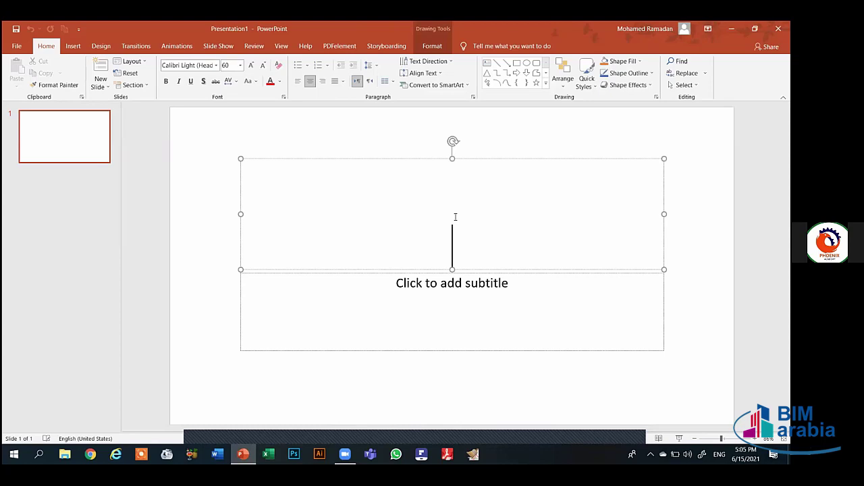
Step: Open the File view briefly, then return to the slide
{"action": "key", "text": "XF86AudioRaiseVolume"}
{"action": "left_click", "coordinate": [17, 46]}
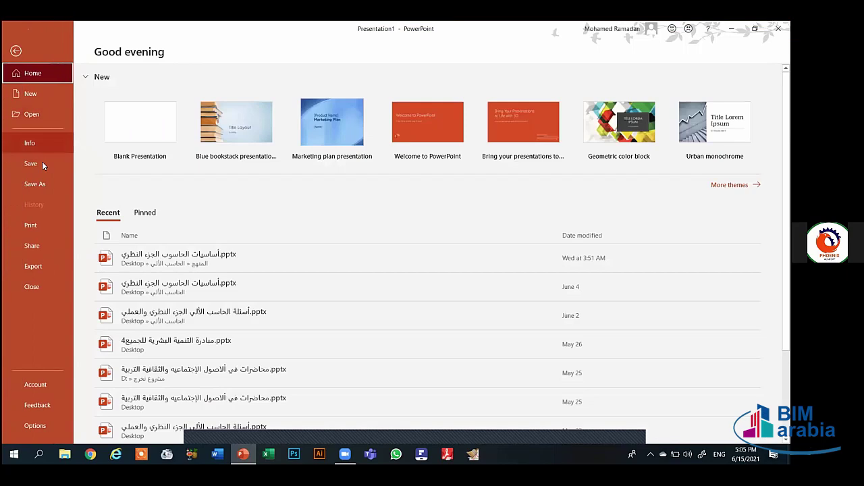
{"action": "key", "text": "Escape"}
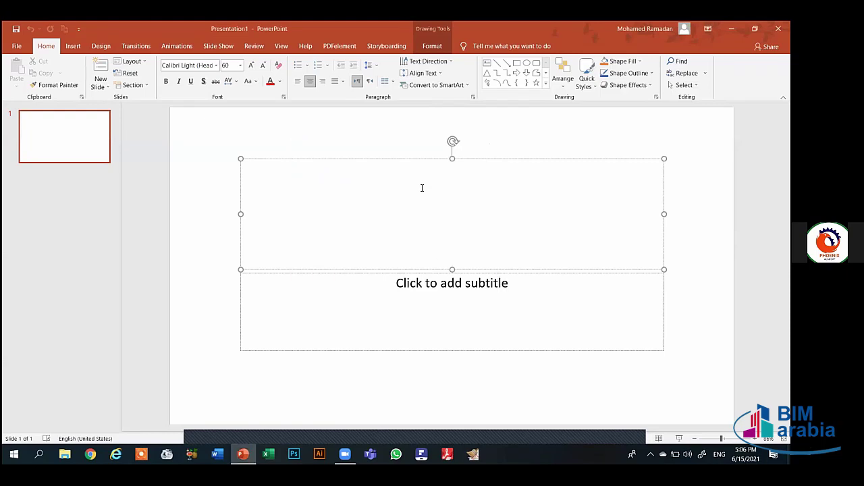
Step: Enter the person's full name in the first slide's title placeholder and select it
{"action": "left_click", "coordinate": [180, 245]}
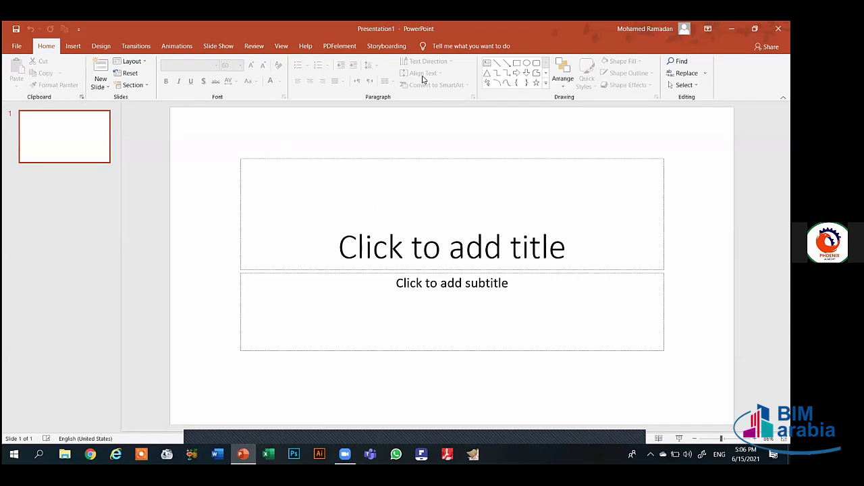
{"action": "left_click", "coordinate": [433, 248]}
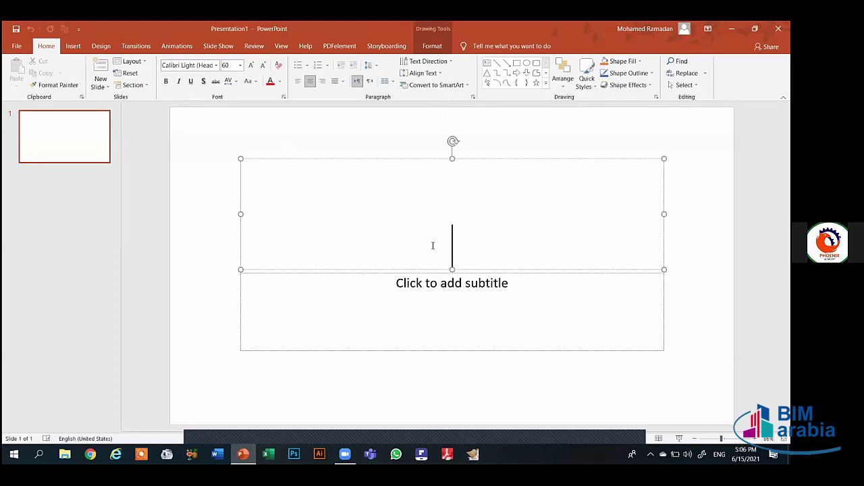
{"action": "type", "text": "M"}
{"action": "type", "text": "ohamed R"}
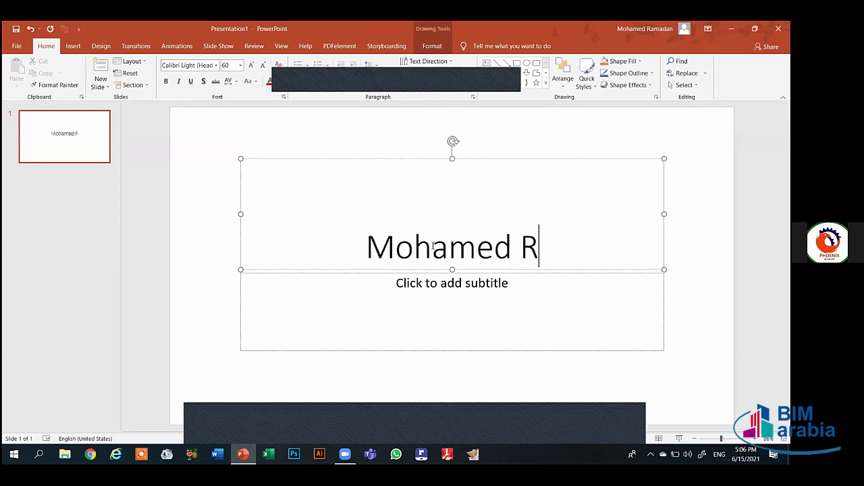
{"action": "type", "text": "an"}
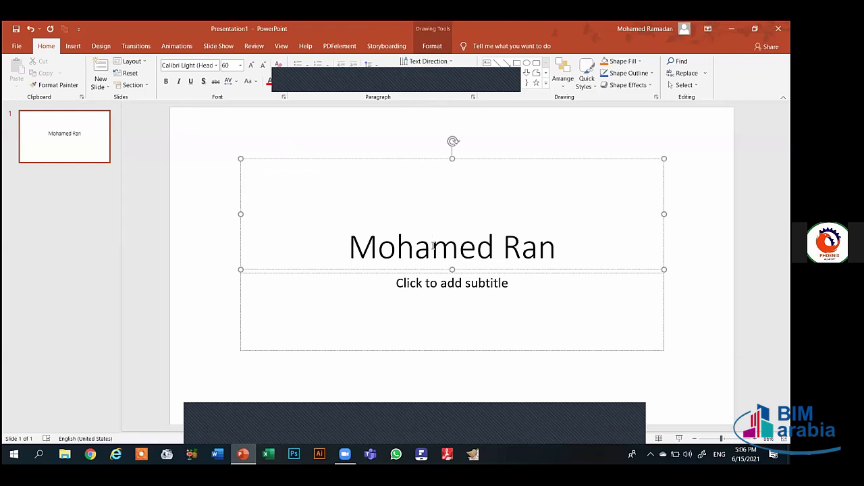
{"action": "key", "text": "BackSpace"}
{"action": "type", "text": "madan"}
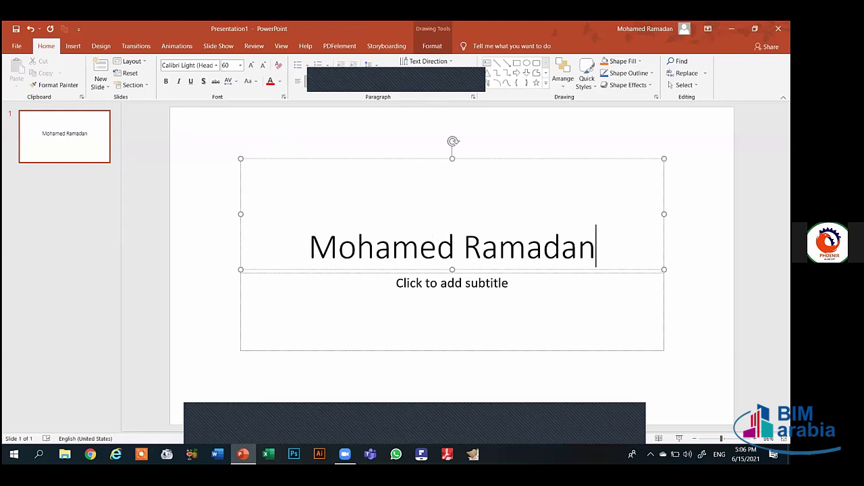
{"action": "key", "text": "ctrl+a"}
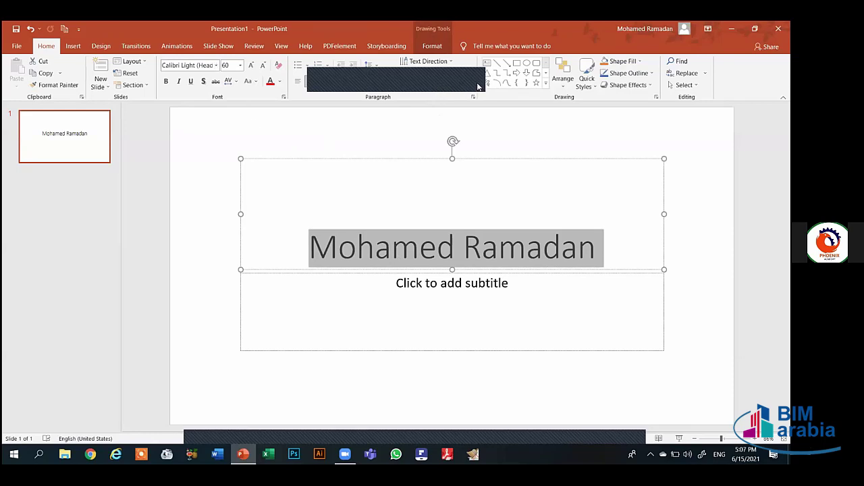
Step: Switch the selected title text's font to Adobe Heiti Std R
{"action": "left_click", "coordinate": [217, 65]}
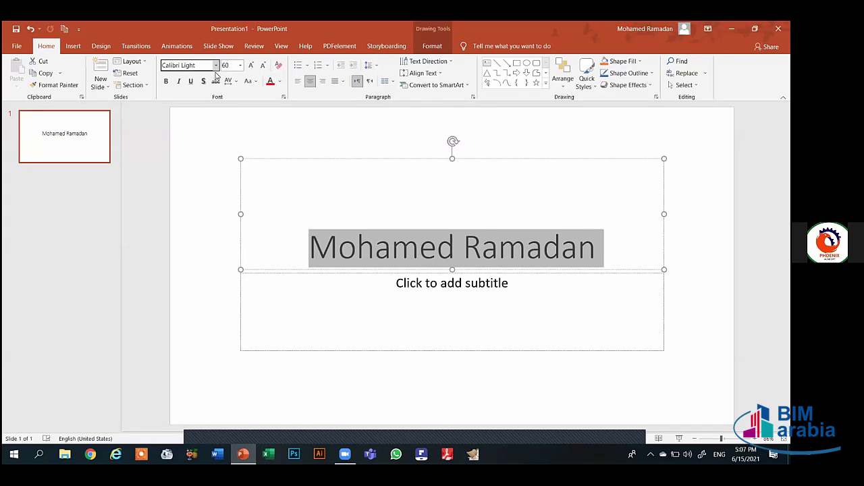
{"action": "left_click", "coordinate": [216, 65]}
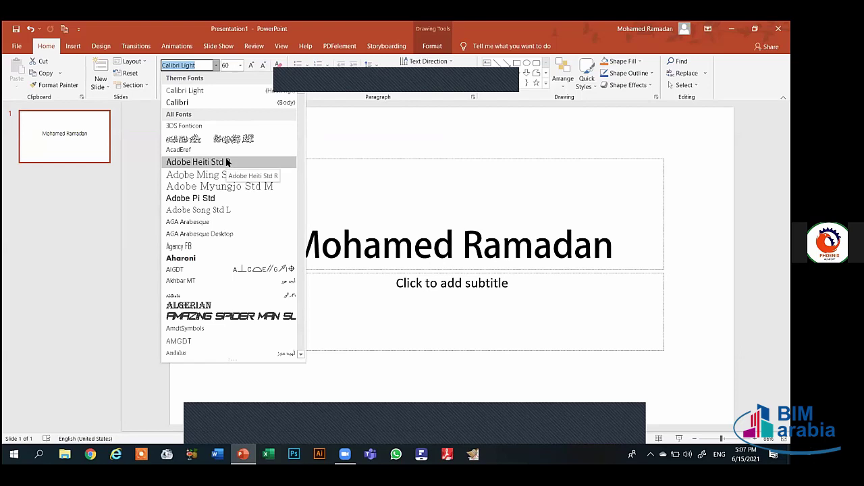
{"action": "left_click", "coordinate": [202, 162]}
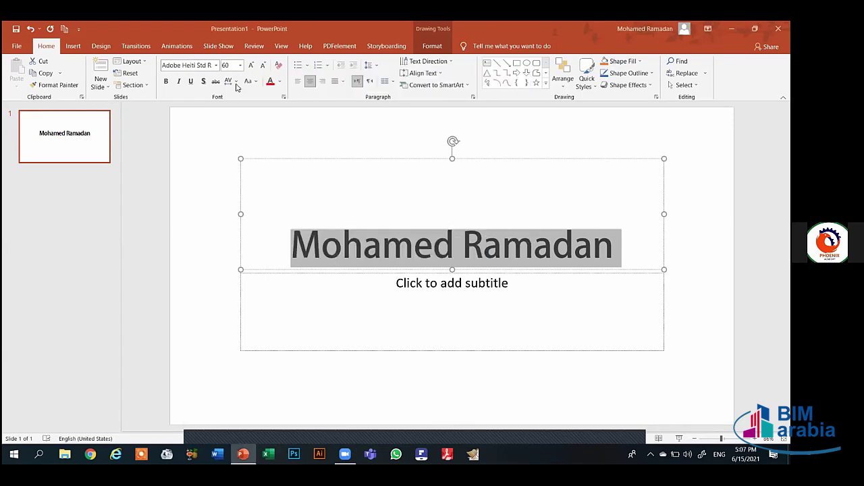
{"action": "left_click", "coordinate": [214, 65]}
{"action": "left_click", "coordinate": [214, 64]}
{"action": "left_click", "coordinate": [216, 65]}
{"action": "left_click", "coordinate": [240, 65]}
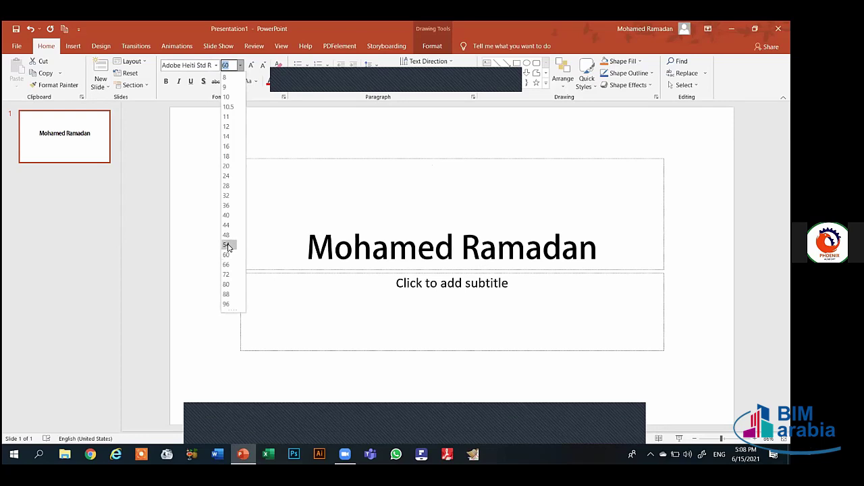
Step: Try title font sizes 54, then 100, then 60 from the Font Size box
{"action": "left_click", "coordinate": [227, 246]}
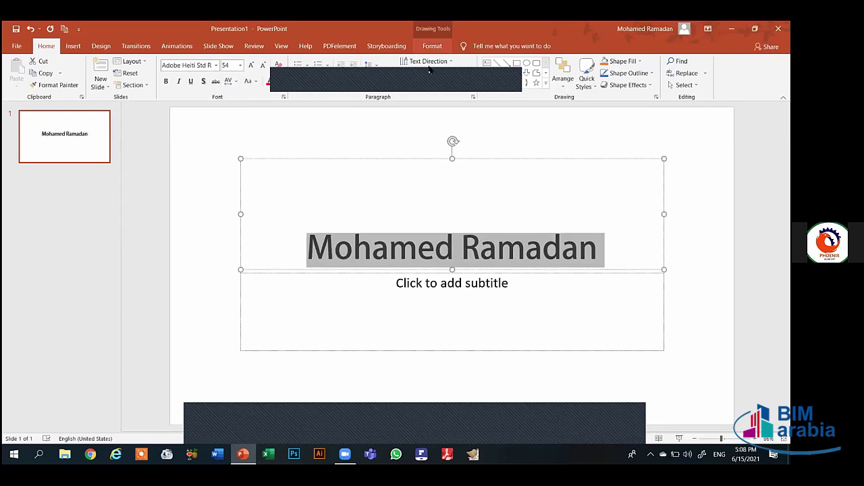
{"action": "left_click", "coordinate": [239, 65]}
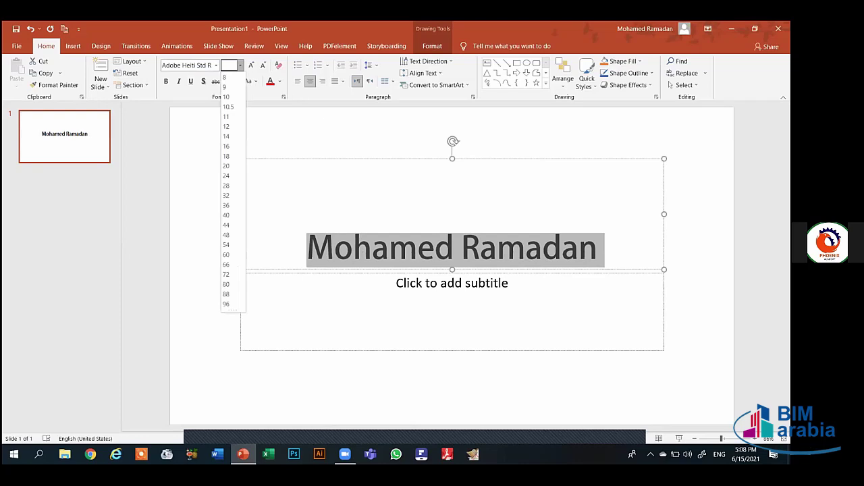
{"action": "type", "text": "100"}
{"action": "key", "text": "Return"}
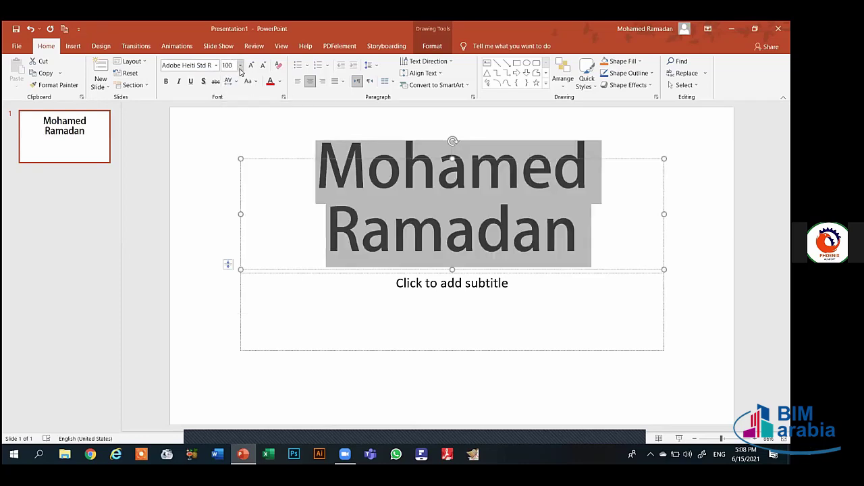
{"action": "left_click", "coordinate": [239, 67]}
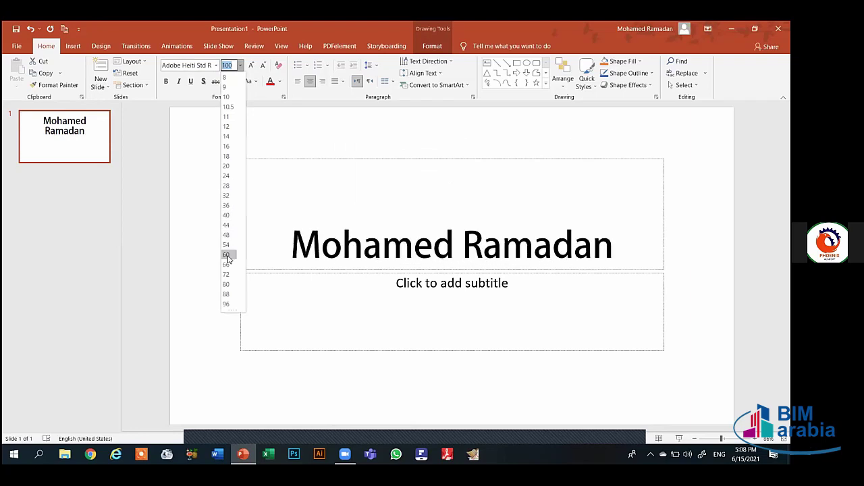
{"action": "left_click", "coordinate": [226, 254]}
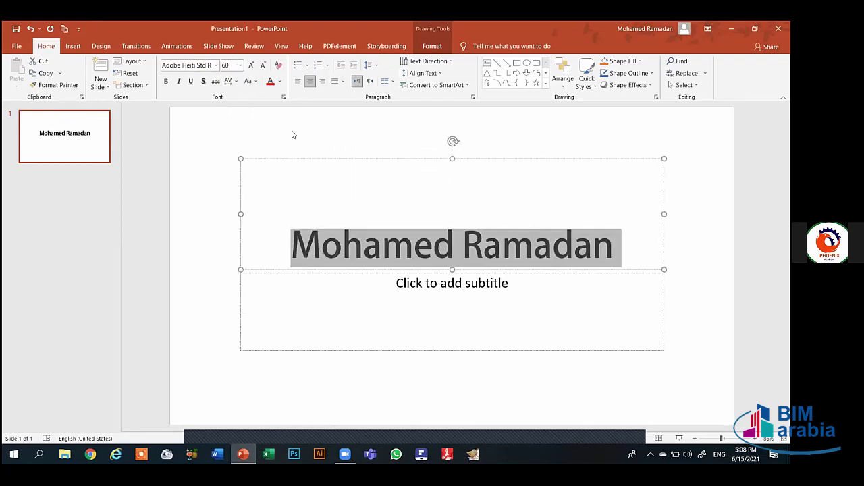
Step: Step the size up three and down three steps to land on 54, then reselect the title
{"action": "left_click", "coordinate": [251, 65]}
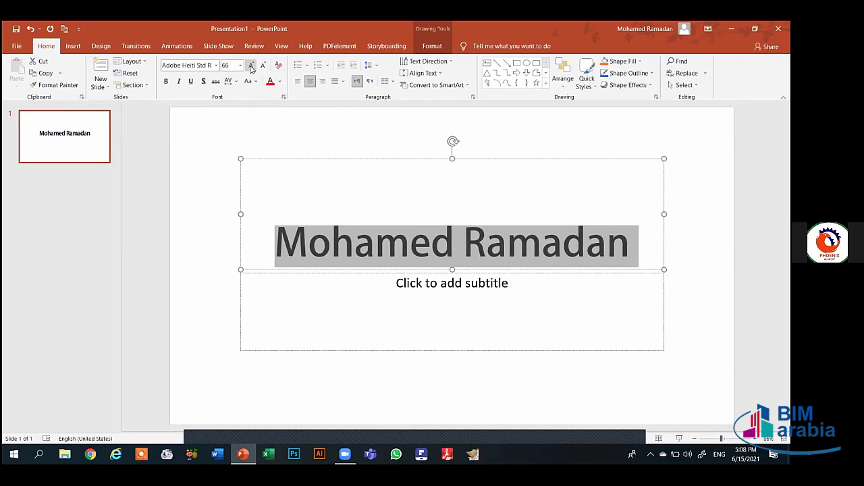
{"action": "left_click", "coordinate": [252, 66]}
{"action": "left_click", "coordinate": [251, 65]}
{"action": "left_click", "coordinate": [264, 65]}
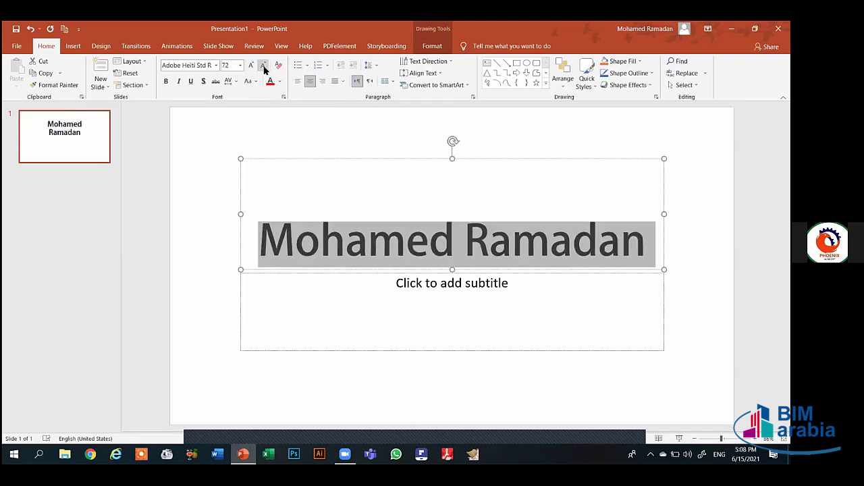
{"action": "left_click", "coordinate": [263, 65]}
{"action": "left_click", "coordinate": [263, 65]}
{"action": "left_click", "coordinate": [264, 66]}
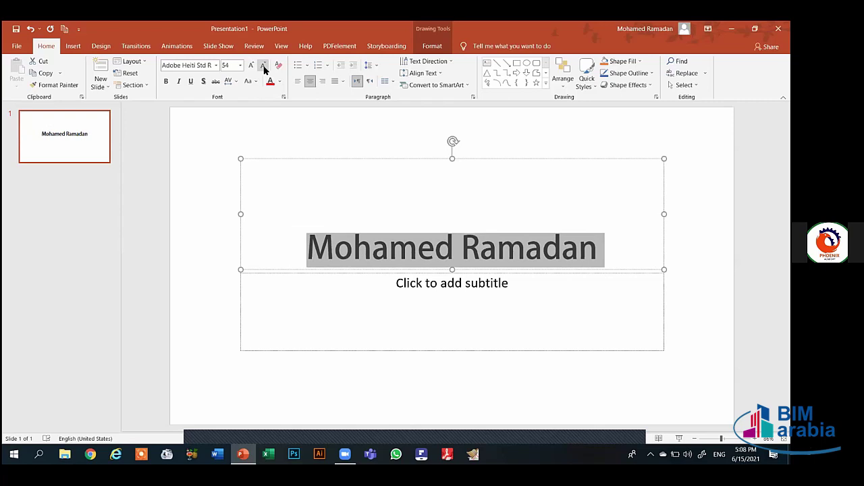
{"action": "left_click", "coordinate": [402, 315]}
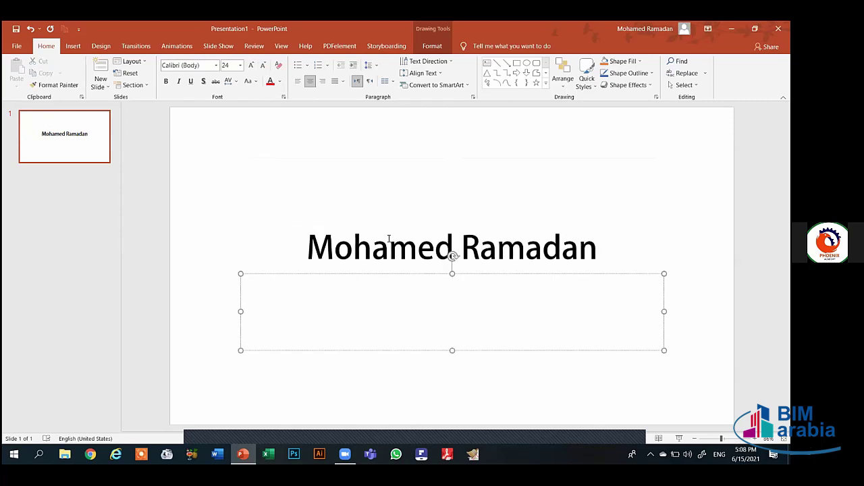
{"action": "double_click", "coordinate": [389, 239]}
{"action": "key", "text": "ctrl+a"}
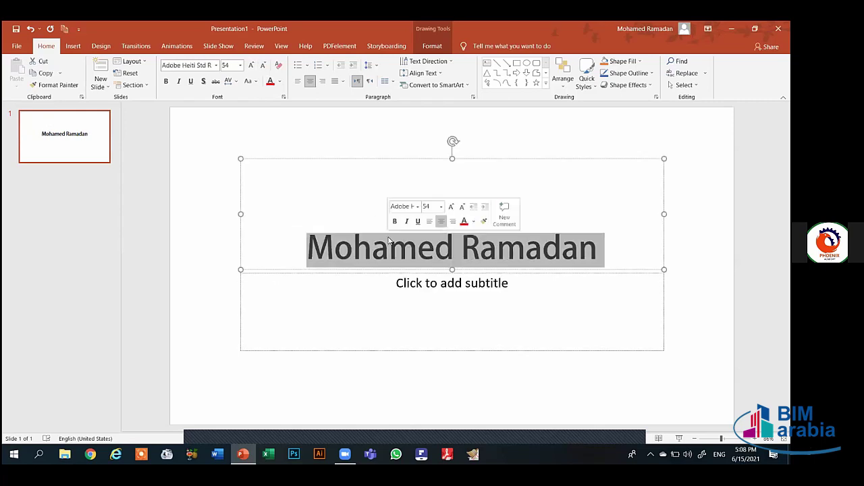
Step: Apply bold, italic, underline, text shadow and strikethrough to the title text
{"action": "left_click", "coordinate": [166, 81]}
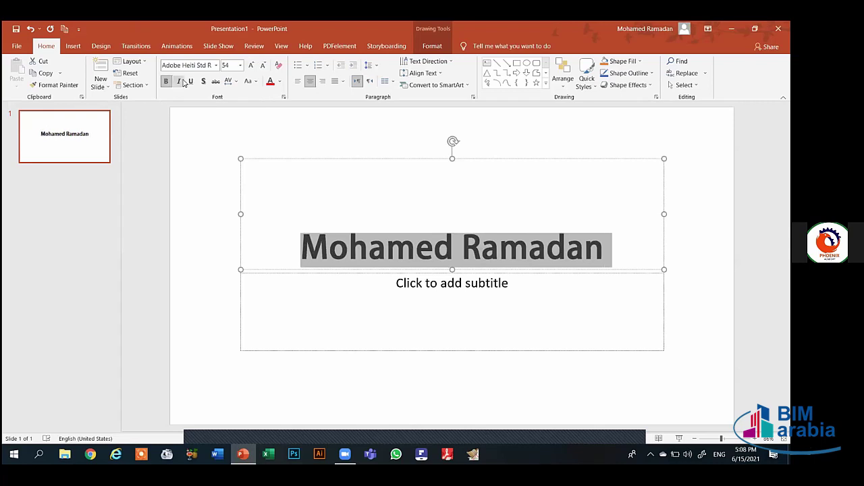
{"action": "left_click", "coordinate": [181, 81]}
{"action": "left_click", "coordinate": [181, 81]}
{"action": "left_click", "coordinate": [181, 81]}
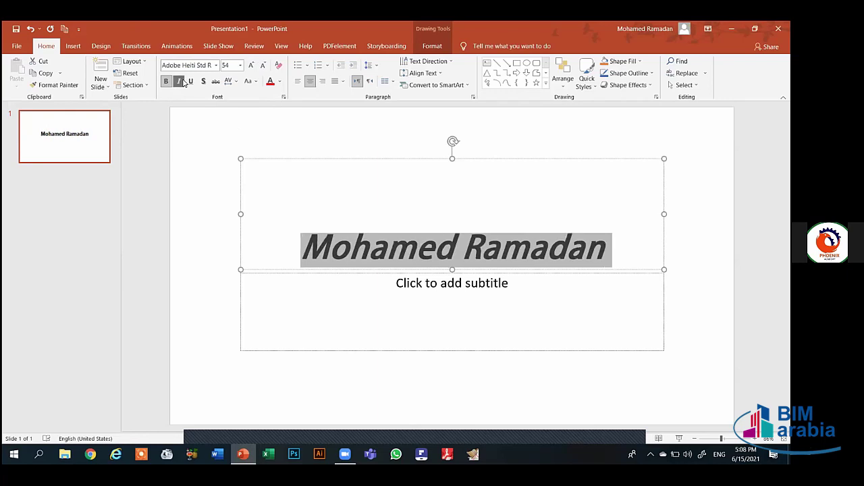
{"action": "left_click", "coordinate": [190, 81]}
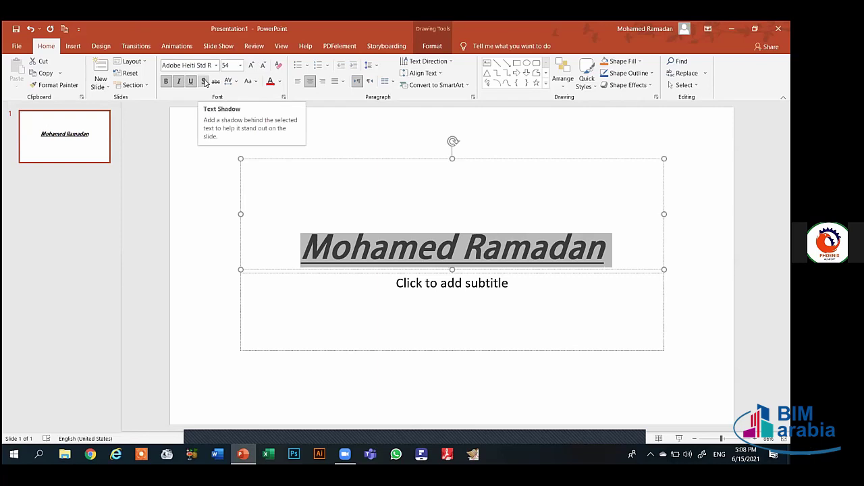
{"action": "left_click", "coordinate": [204, 81]}
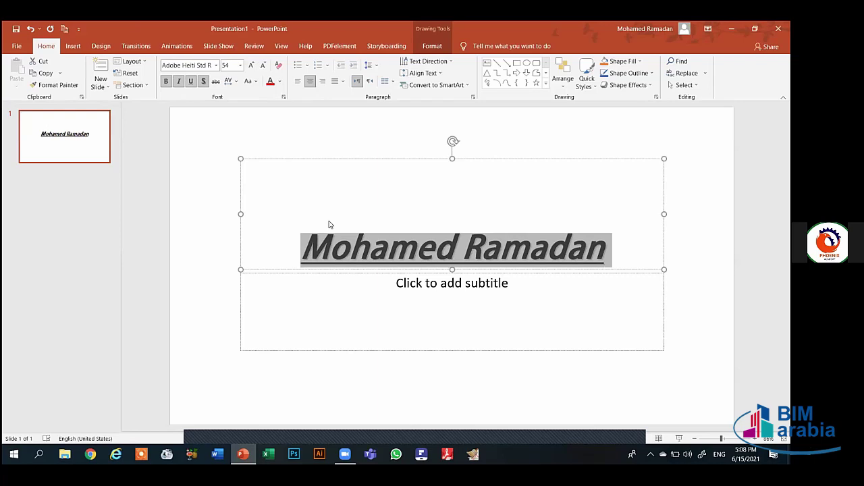
{"action": "left_click", "coordinate": [277, 156]}
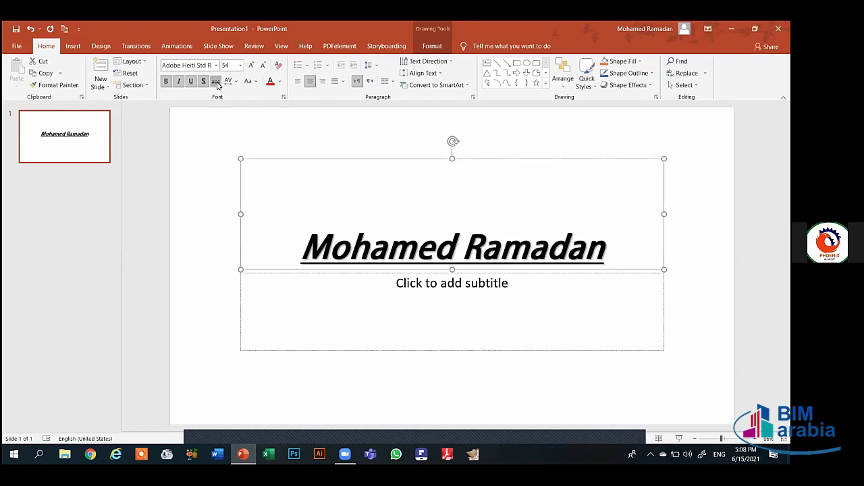
{"action": "left_click", "coordinate": [216, 82]}
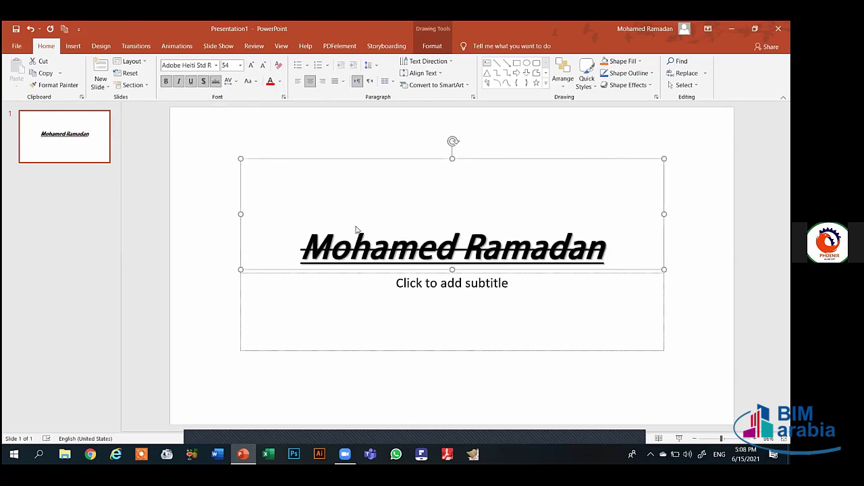
{"action": "left_click", "coordinate": [236, 82]}
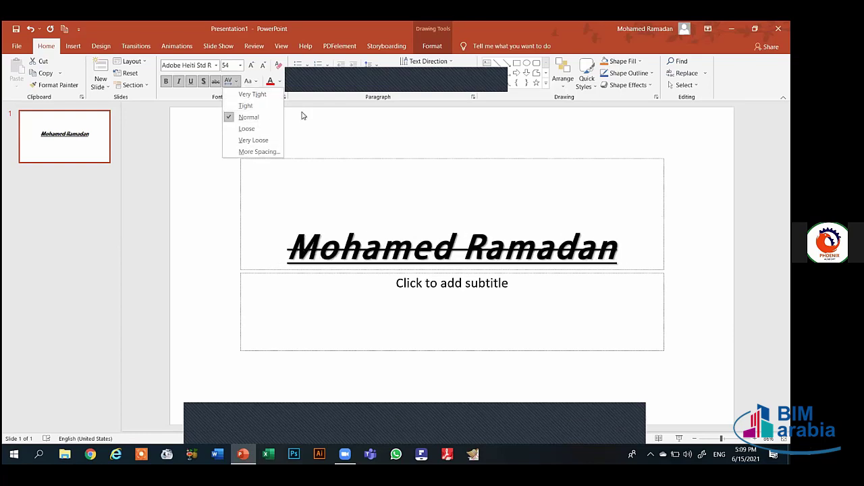
{"action": "left_click", "coordinate": [255, 82]}
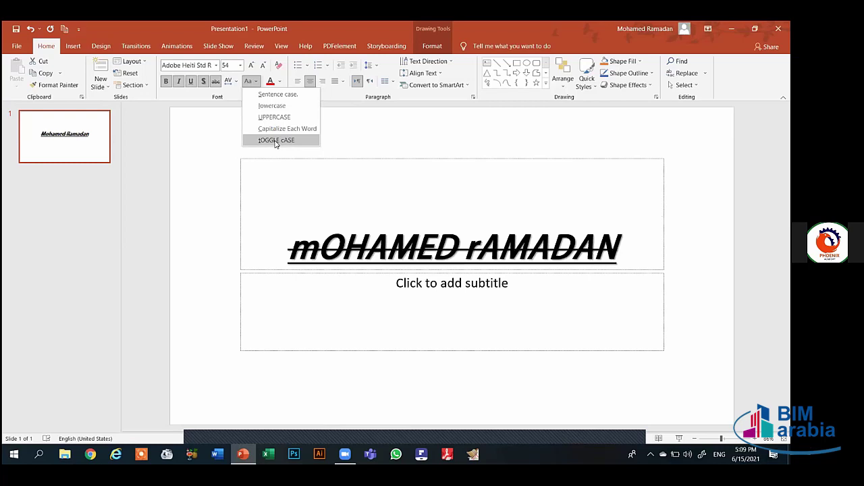
Step: Set the title font colour to dark red
{"action": "left_click", "coordinate": [279, 82]}
{"action": "left_click", "coordinate": [278, 82]}
{"action": "left_click", "coordinate": [278, 81]}
{"action": "left_click", "coordinate": [278, 82]}
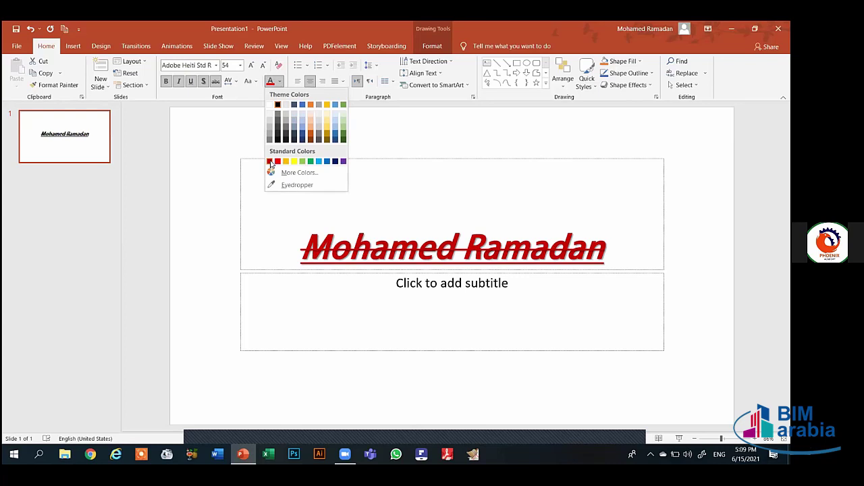
{"action": "left_click", "coordinate": [271, 163]}
{"action": "left_click", "coordinate": [279, 81]}
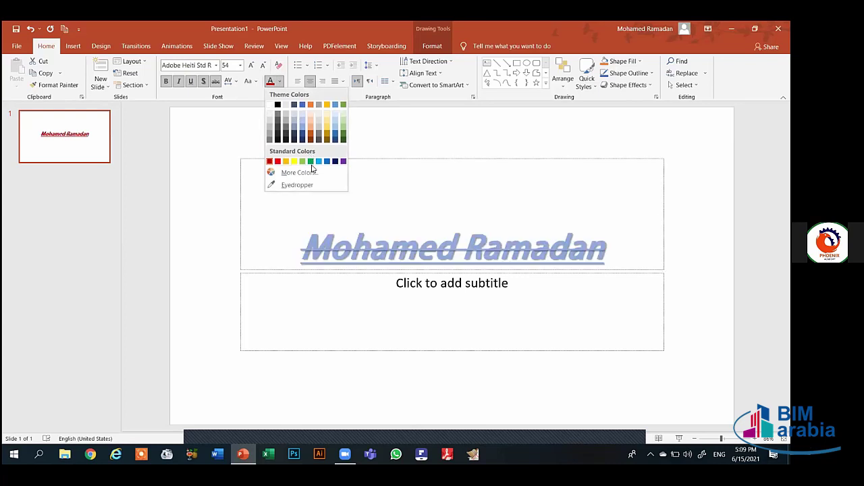
{"action": "key", "text": "Escape"}
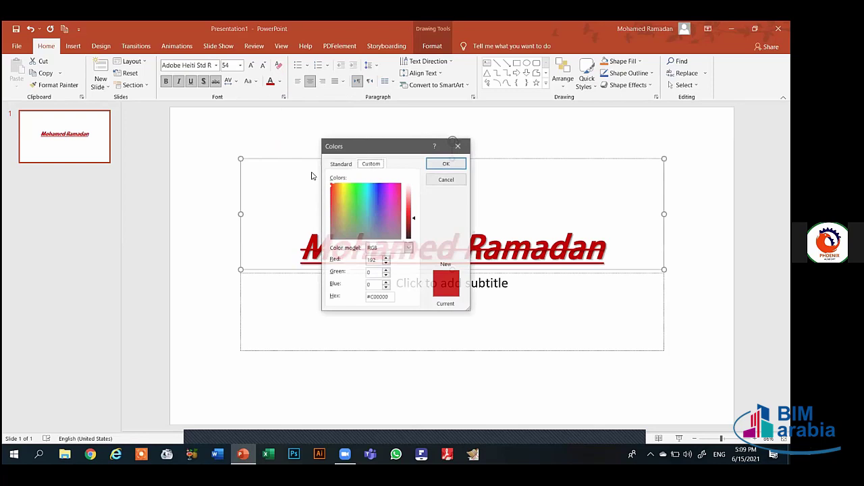
Step: Try olive and blue in More Colors, then cancel to keep the title red
{"action": "left_click", "coordinate": [342, 193]}
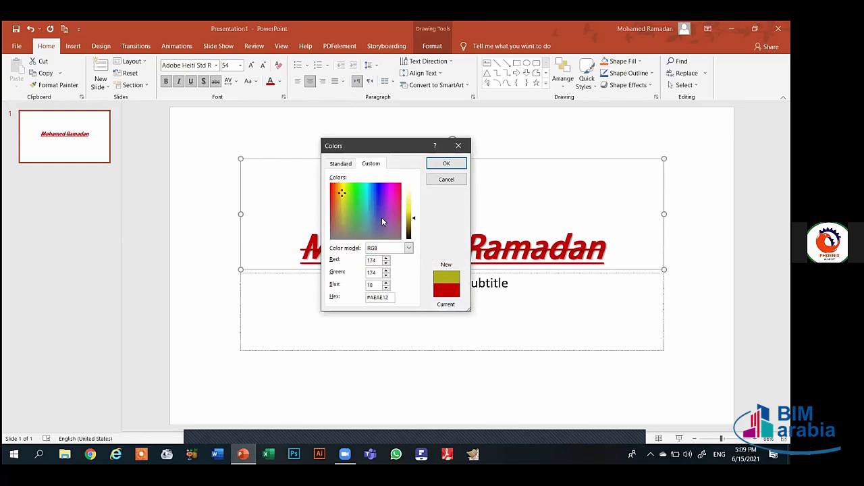
{"action": "left_click_drag", "start_coordinate": [382, 220], "coordinate": [339, 196]}
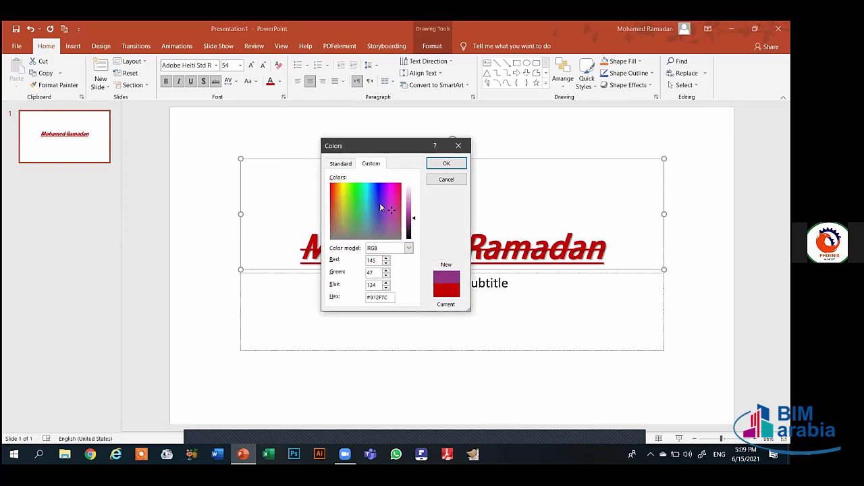
{"action": "left_click", "coordinate": [341, 164]}
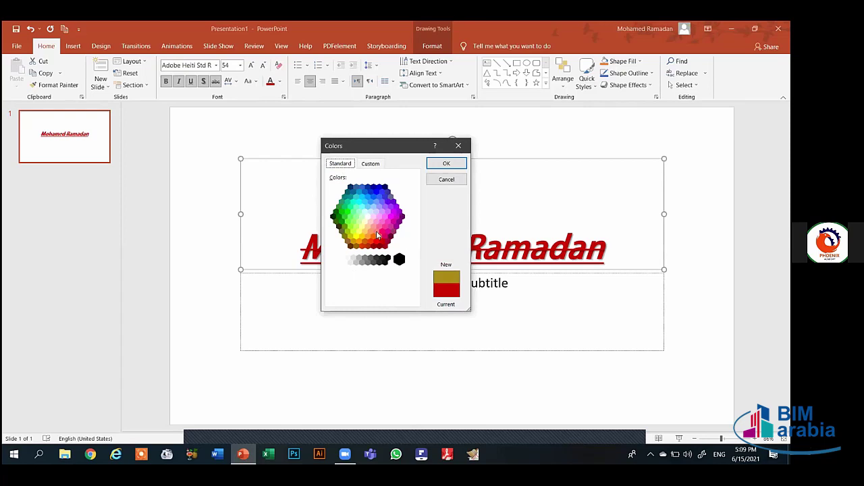
{"action": "left_click_drag", "start_coordinate": [377, 235], "coordinate": [370, 192]}
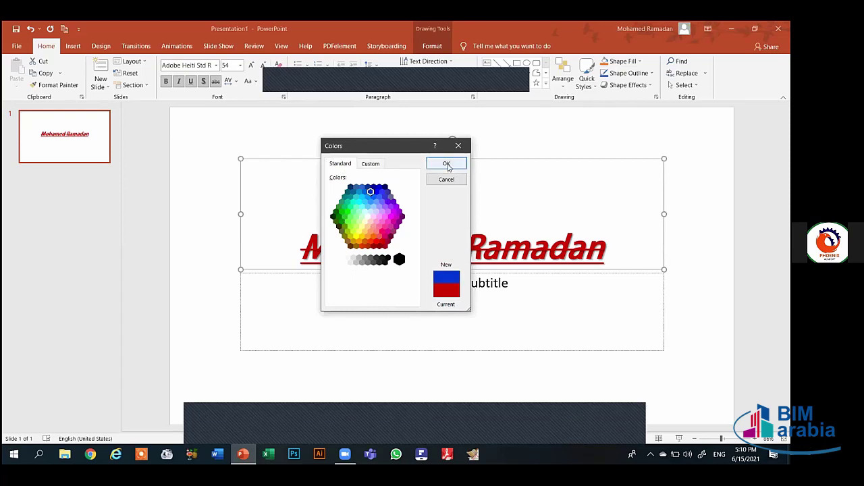
{"action": "left_click", "coordinate": [455, 148]}
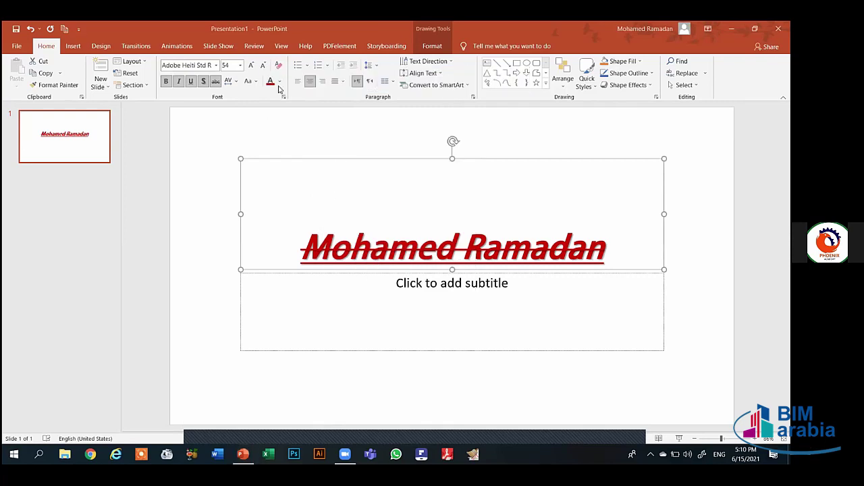
Step: Try black on the title with the Eyedropper, revert it, and enter the subtitle placeholder
{"action": "left_click", "coordinate": [280, 82]}
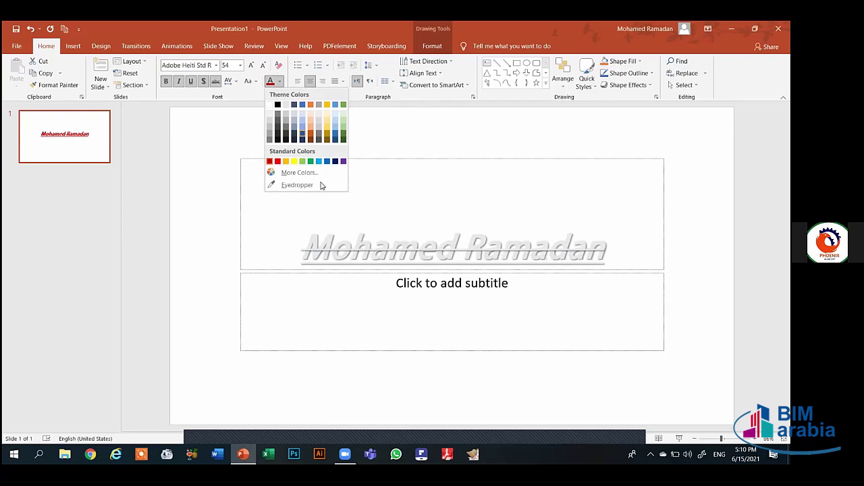
{"action": "left_click", "coordinate": [312, 186]}
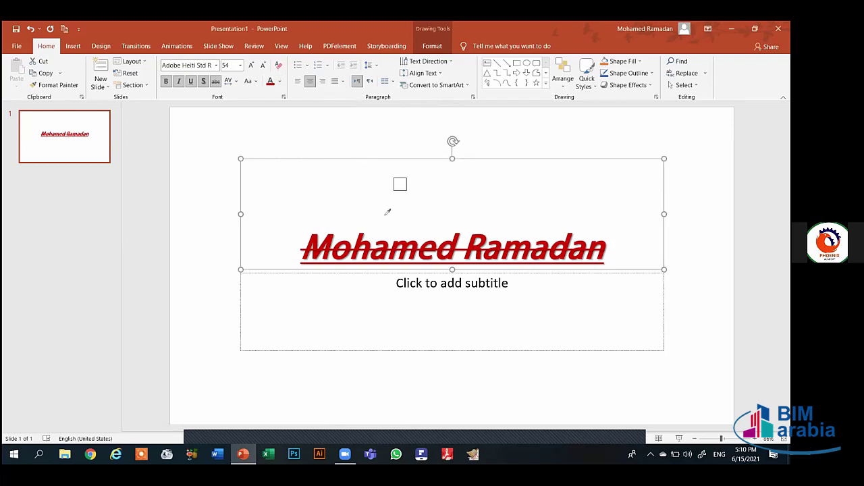
{"action": "left_click", "coordinate": [422, 271]}
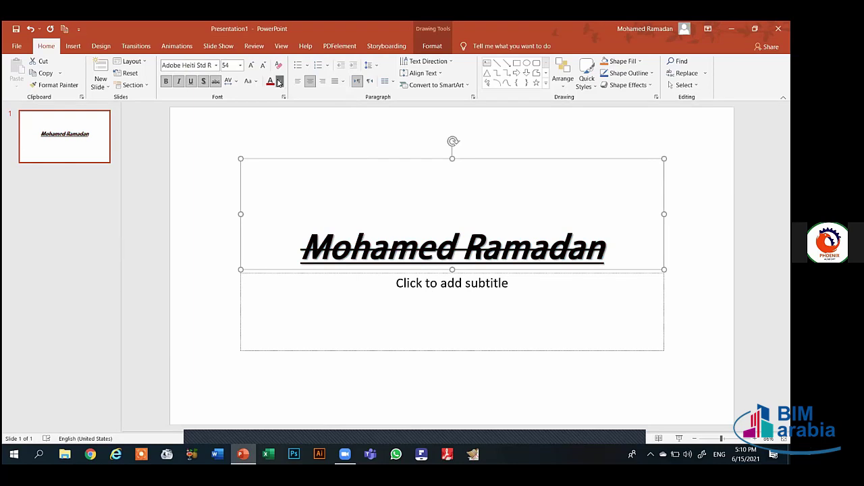
{"action": "left_click", "coordinate": [280, 81]}
{"action": "key", "text": "Escape"}
{"action": "left_click", "coordinate": [398, 282]}
{"action": "key", "text": "ctrl+y"}
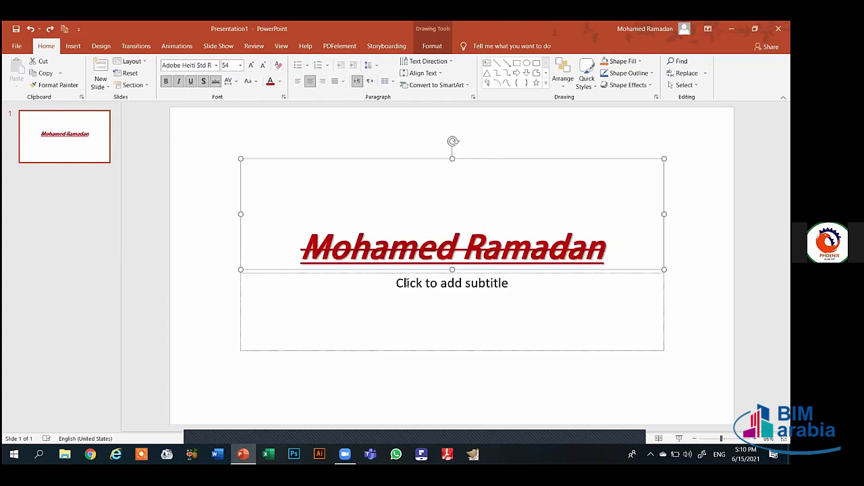
{"action": "left_click", "coordinate": [408, 282]}
Step: Type 'Mechanical Engineer' as the subtitle in green, bold, italic, underlined and shadowed
{"action": "type", "text": "M"}
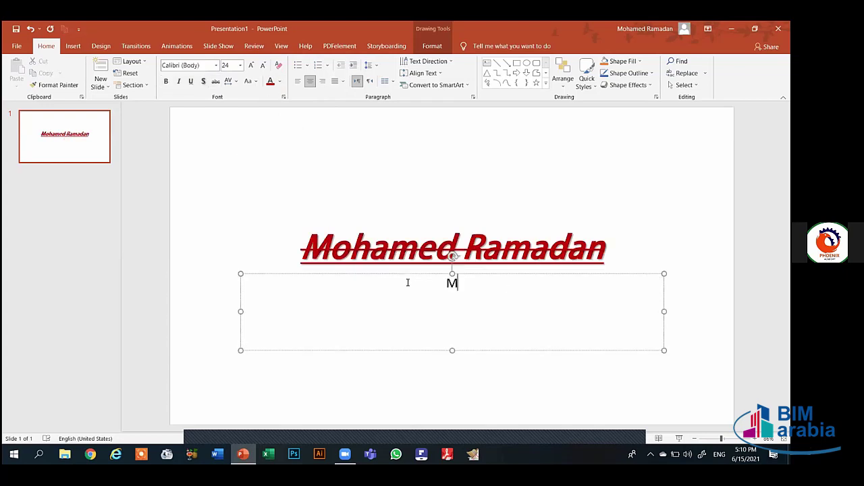
{"action": "type", "text": "echa"}
{"action": "type", "text": "nical E"}
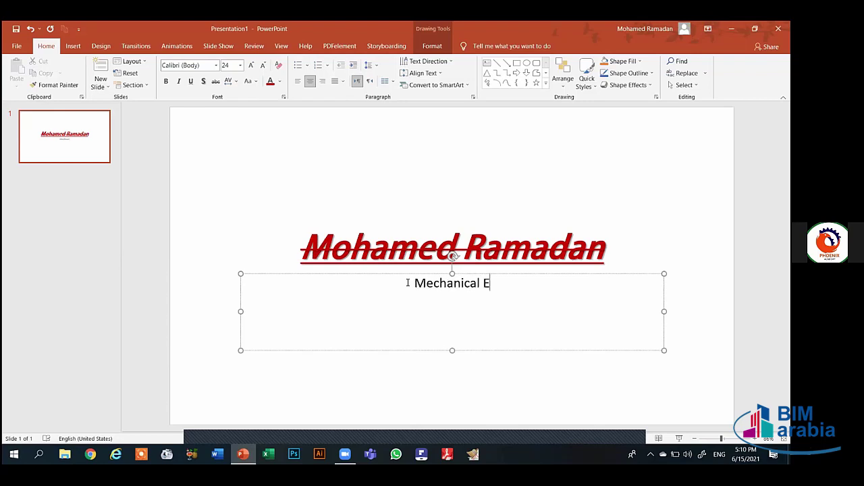
{"action": "type", "text": "ngine"}
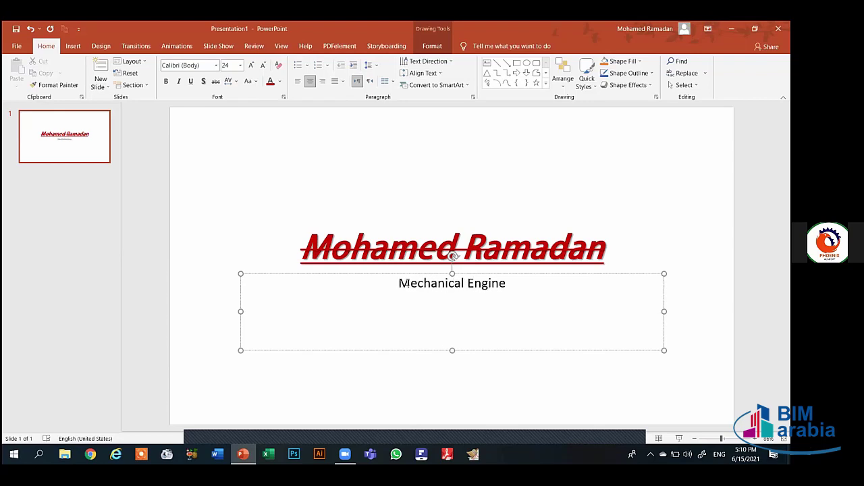
{"action": "type", "text": "er"}
{"action": "key", "text": "ctrl+a"}
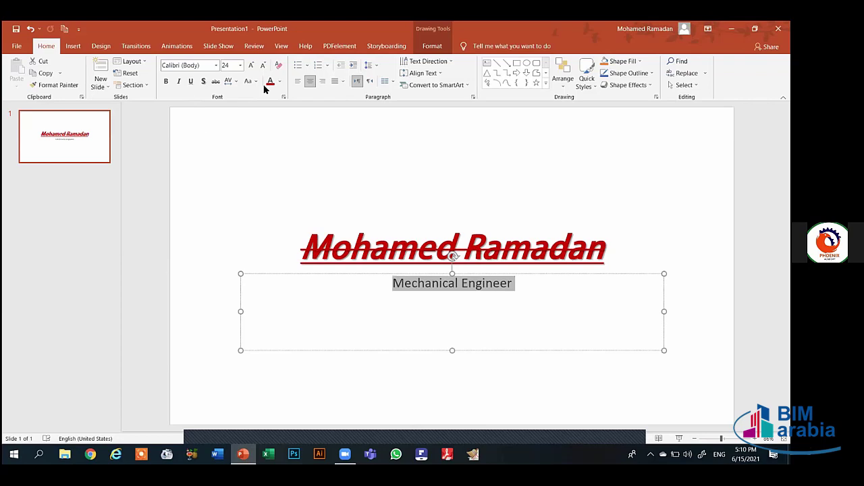
{"action": "left_click", "coordinate": [281, 84]}
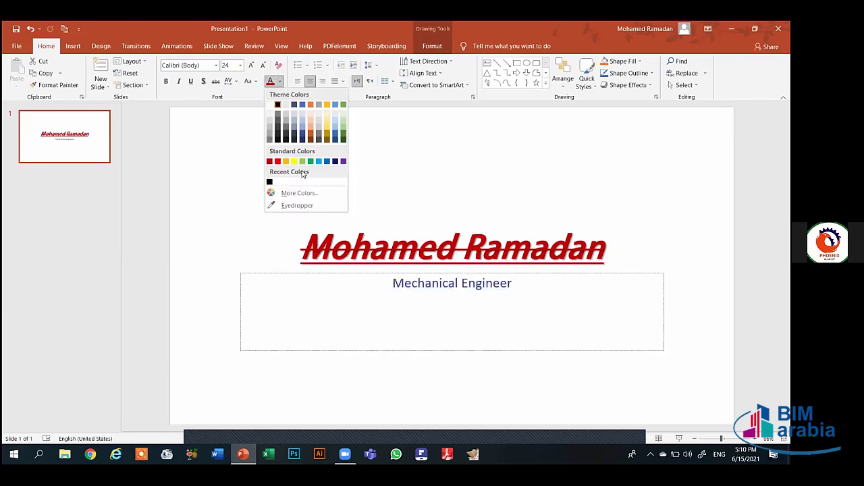
{"action": "left_click", "coordinate": [310, 162]}
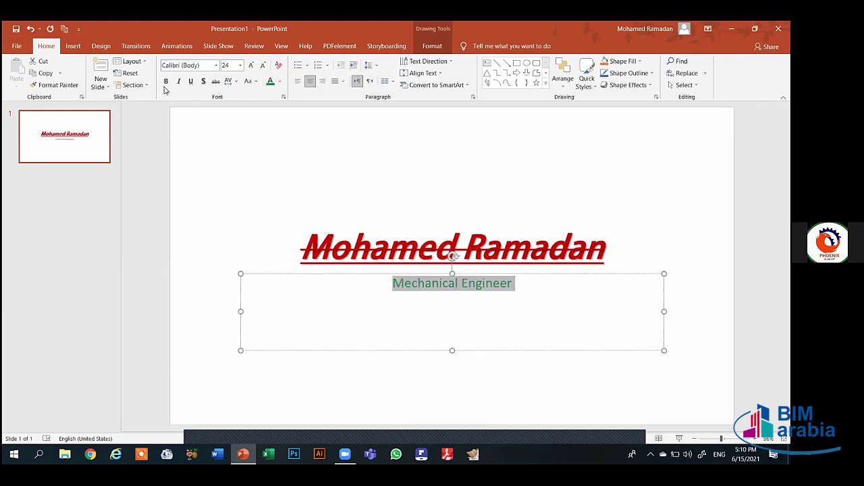
{"action": "left_click", "coordinate": [170, 82]}
{"action": "left_click", "coordinate": [178, 82]}
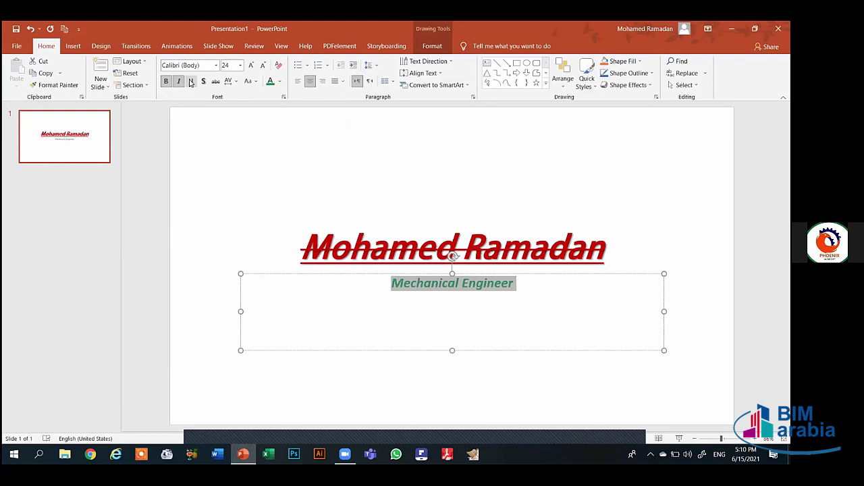
{"action": "left_click", "coordinate": [191, 82]}
{"action": "left_click", "coordinate": [203, 82]}
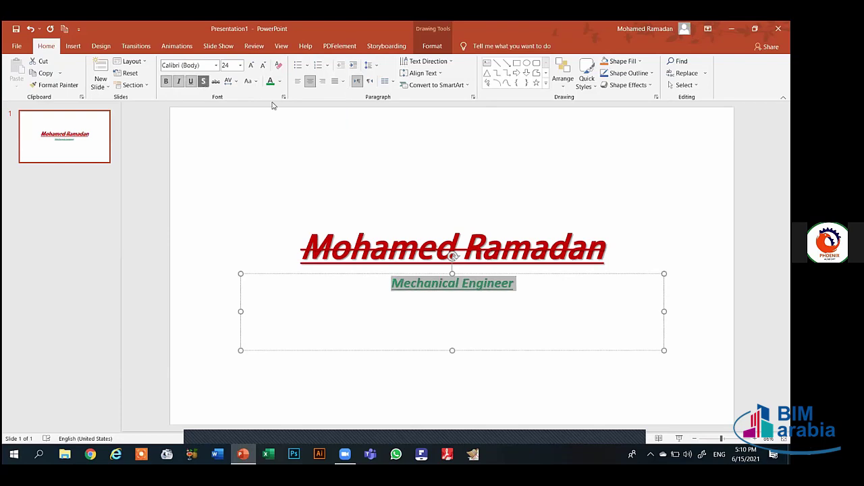
{"action": "left_click", "coordinate": [317, 239]}
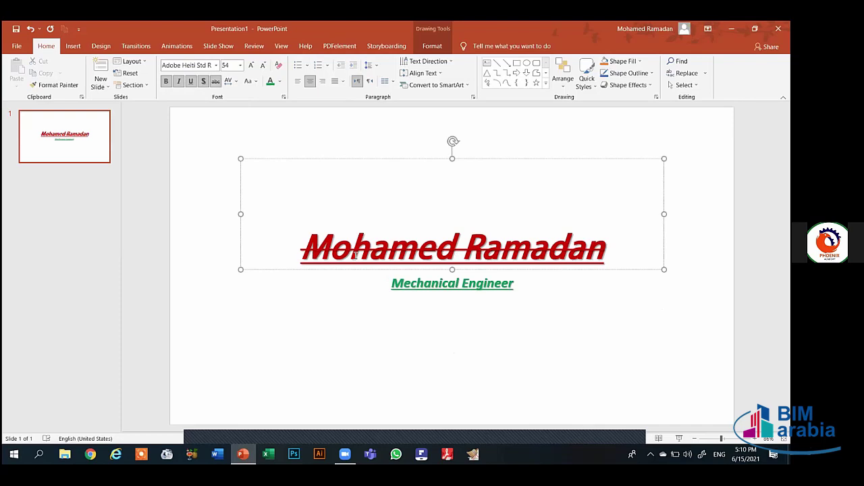
Step: Recolour the word Engineer with a lighter green picked by the Eyedropper
{"action": "right_click", "coordinate": [327, 249]}
{"action": "left_click", "coordinate": [498, 291]}
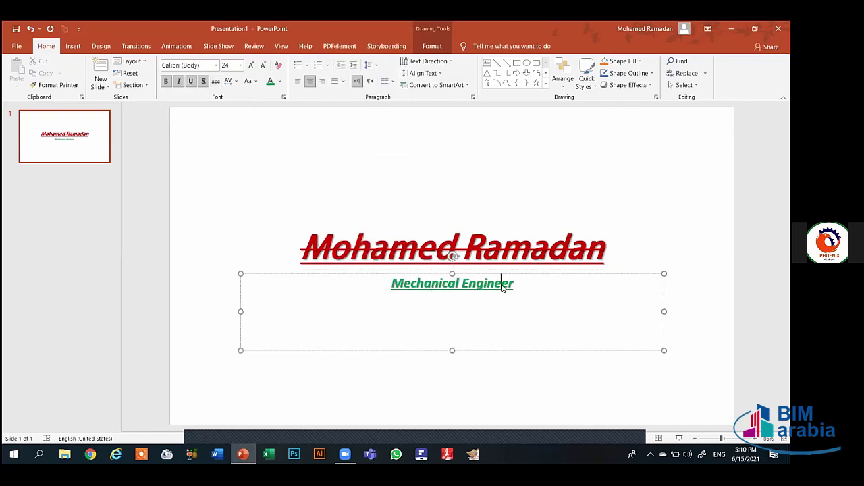
{"action": "right_click", "coordinate": [491, 287]}
{"action": "key", "text": "Escape"}
{"action": "left_click", "coordinate": [279, 81]}
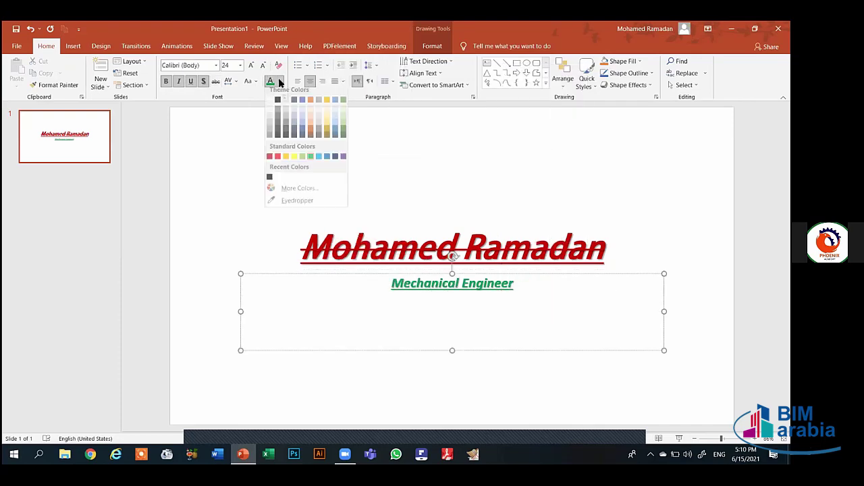
{"action": "left_click", "coordinate": [286, 206]}
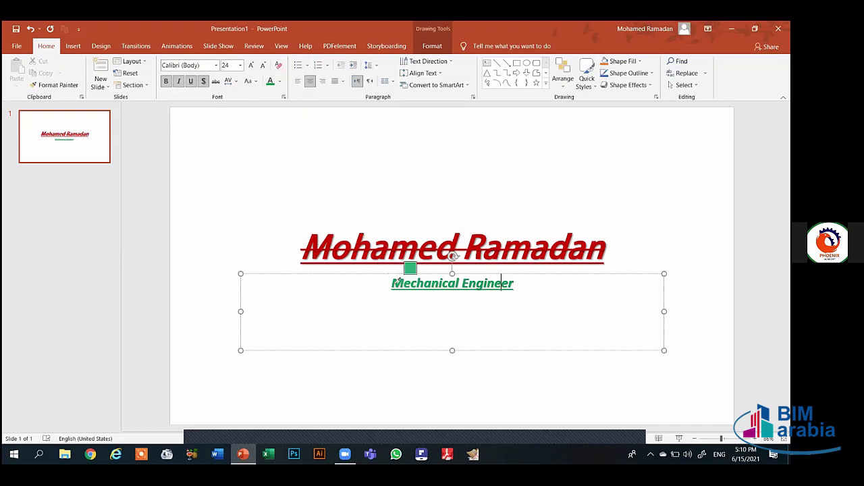
{"action": "left_click", "coordinate": [398, 281]}
Step: Resample the subtitle's green with the Eyedropper and apply it again
{"action": "left_click", "coordinate": [455, 240]}
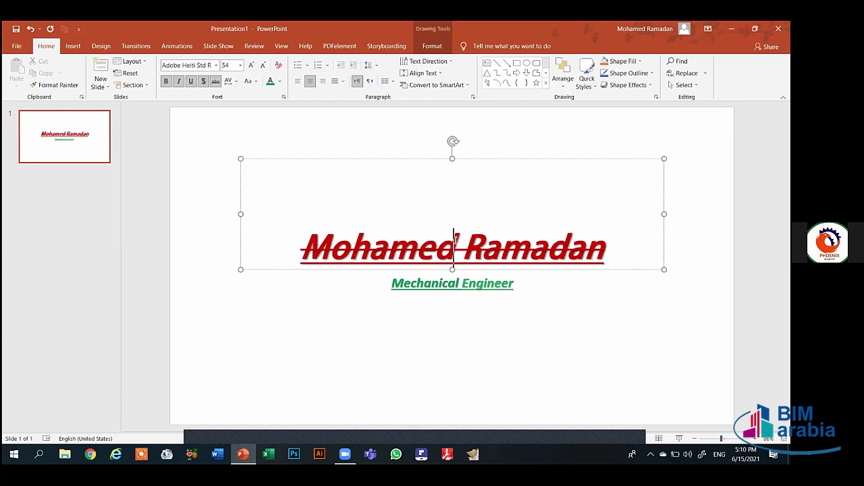
{"action": "left_click", "coordinate": [445, 283]}
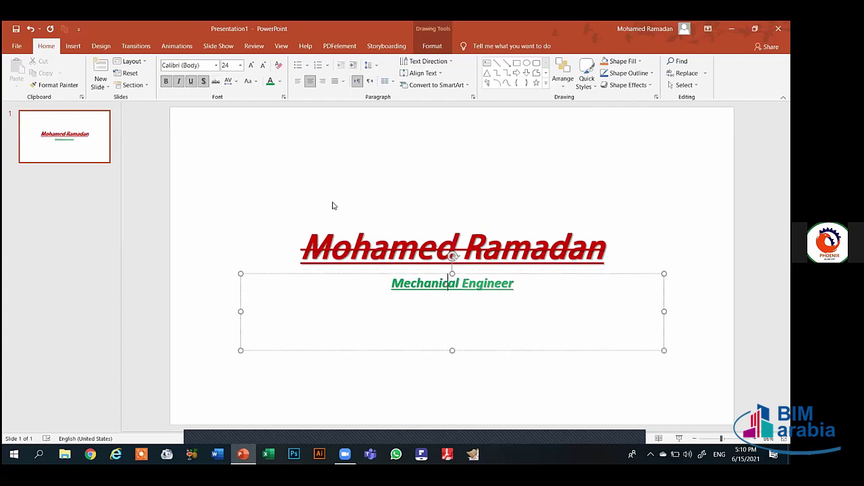
{"action": "left_click", "coordinate": [280, 81]}
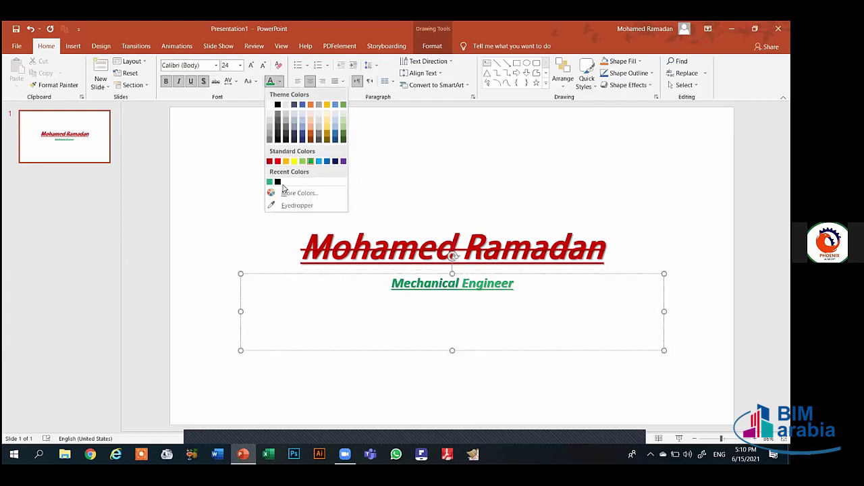
{"action": "left_click", "coordinate": [284, 204]}
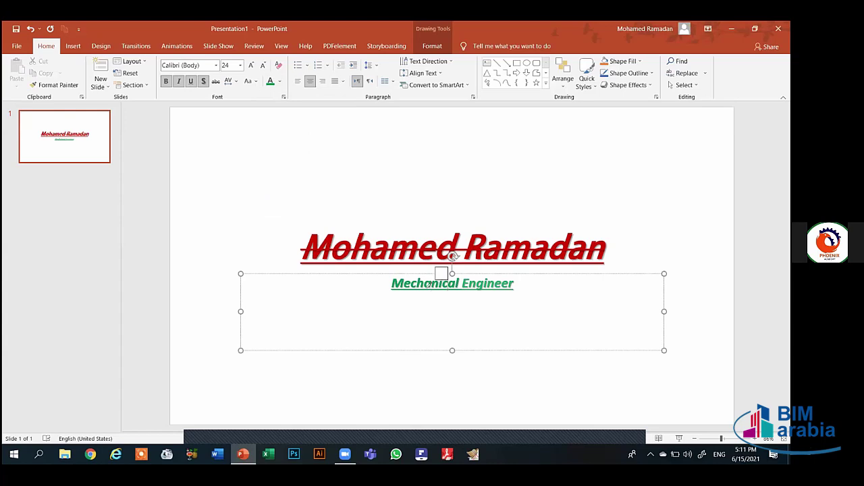
{"action": "left_click", "coordinate": [429, 284]}
{"action": "left_click", "coordinate": [396, 255]}
{"action": "left_click_drag", "start_coordinate": [386, 248], "coordinate": [299, 248]}
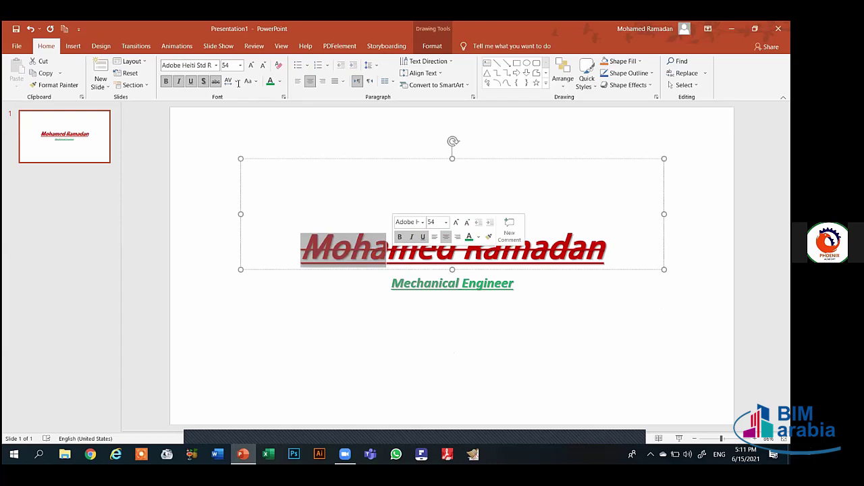
{"action": "left_click", "coordinate": [280, 81]}
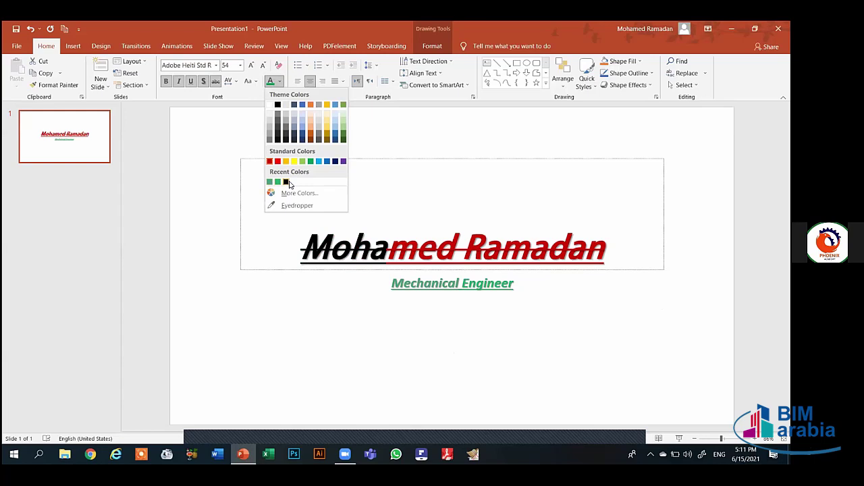
{"action": "left_click", "coordinate": [320, 282]}
{"action": "right_click", "coordinate": [318, 282]}
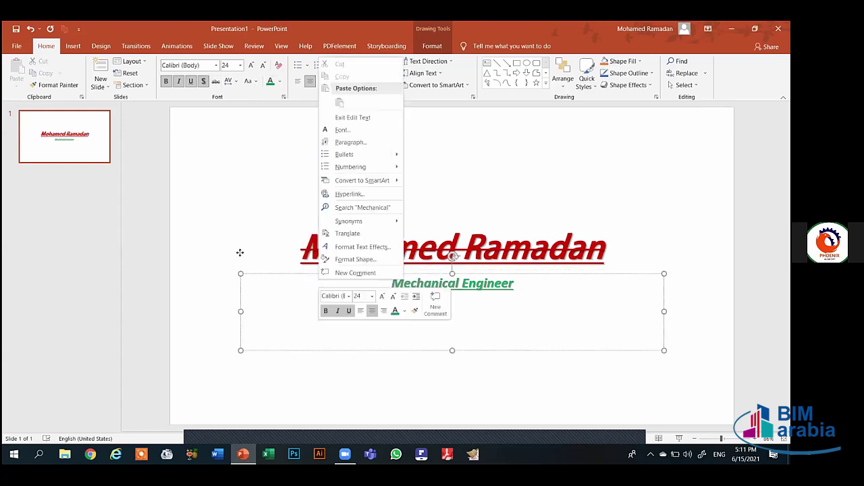
{"action": "left_click", "coordinate": [240, 253]}
{"action": "right_click", "coordinate": [213, 254]}
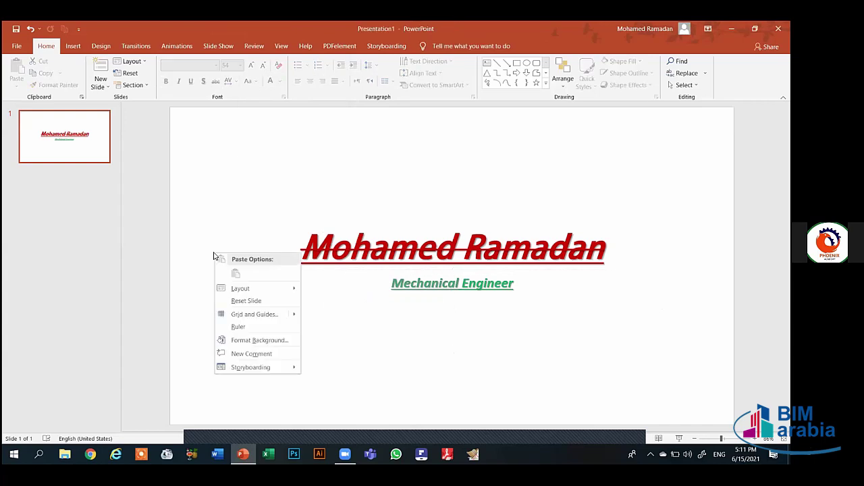
{"action": "left_click", "coordinate": [326, 203]}
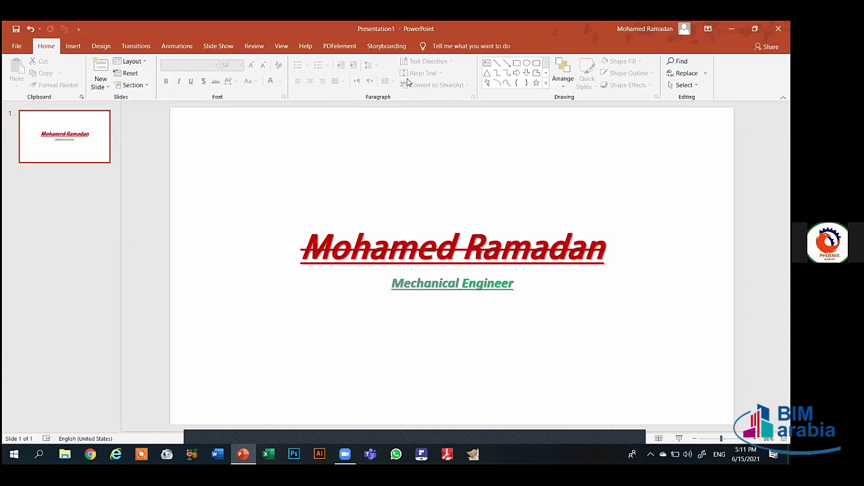
{"action": "left_click", "coordinate": [452, 245]}
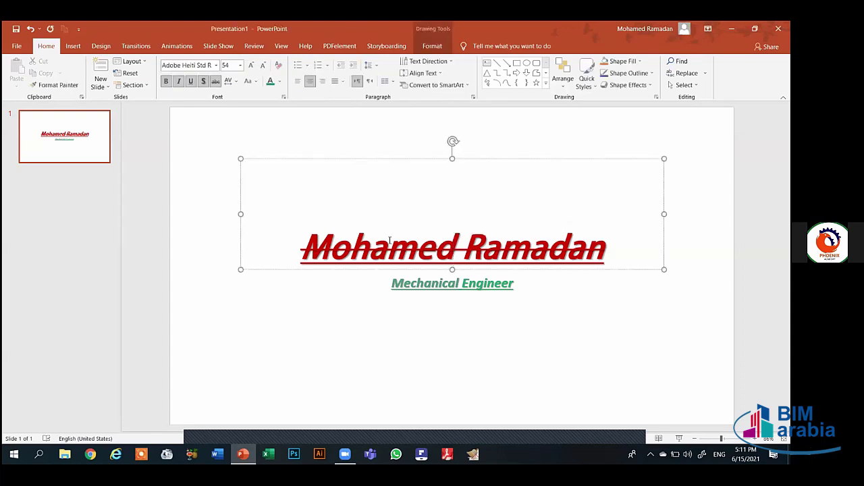
{"action": "left_click", "coordinate": [369, 241]}
{"action": "key", "text": "ctrl+a"}
{"action": "right_click", "coordinate": [370, 230]}
{"action": "key", "text": "Escape"}
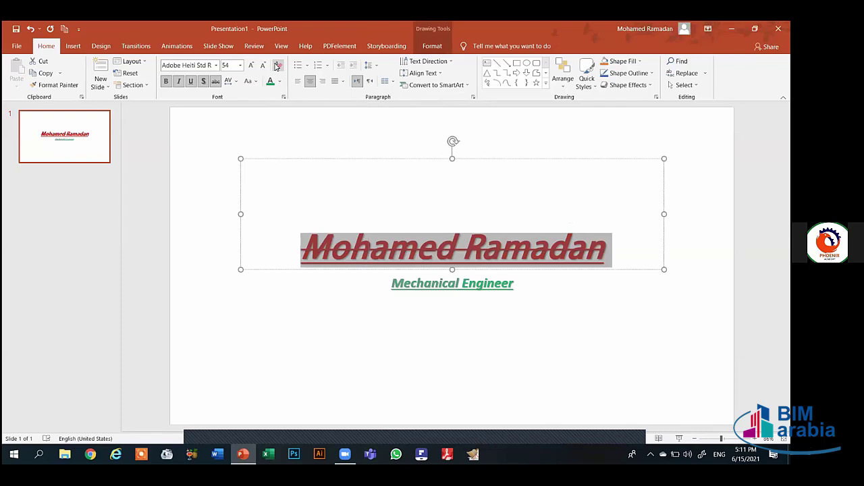
{"action": "right_click", "coordinate": [276, 65]}
{"action": "left_click", "coordinate": [276, 65]}
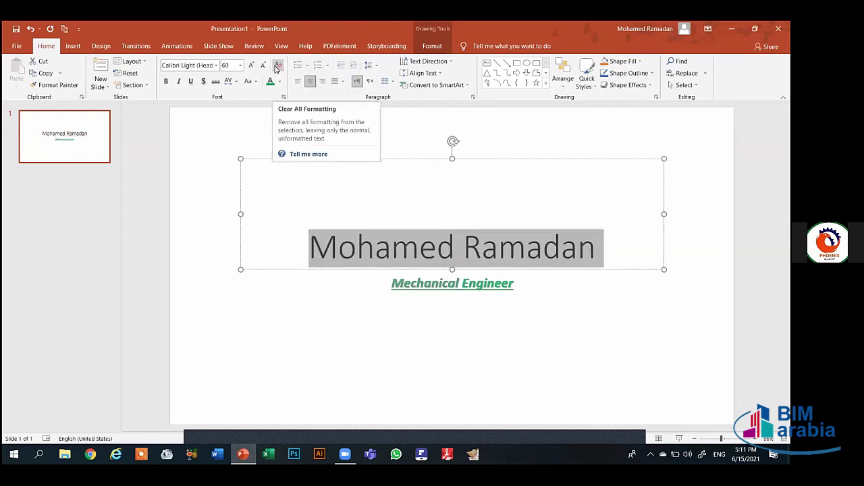
{"action": "key", "text": "ctrl+z"}
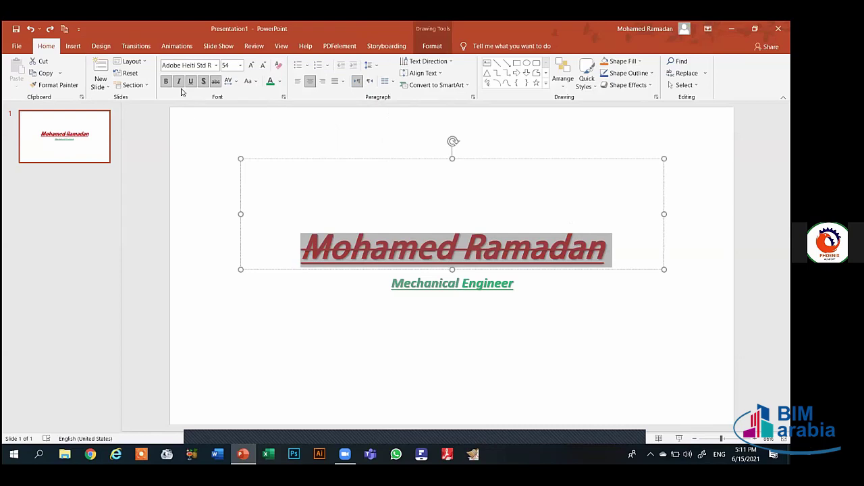
{"action": "left_click", "coordinate": [226, 246]}
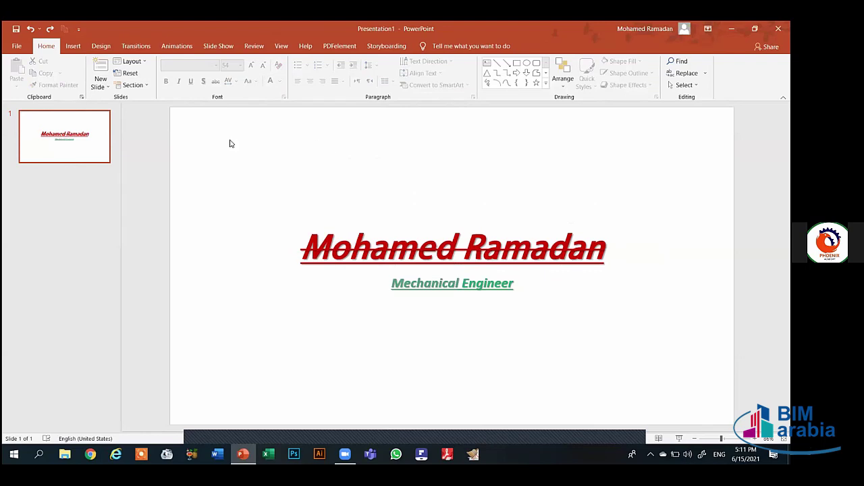
Step: Add a Title and Content slide and activate its title and content placeholders
{"action": "left_click", "coordinate": [102, 89]}
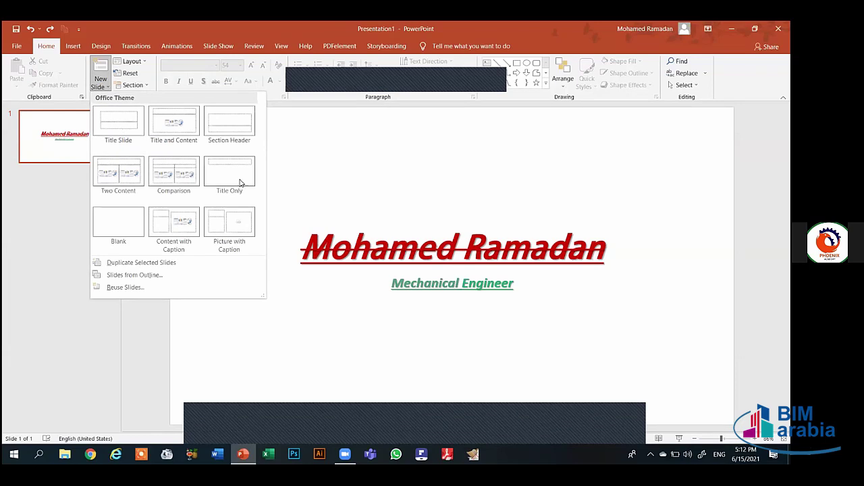
{"action": "left_click", "coordinate": [184, 137]}
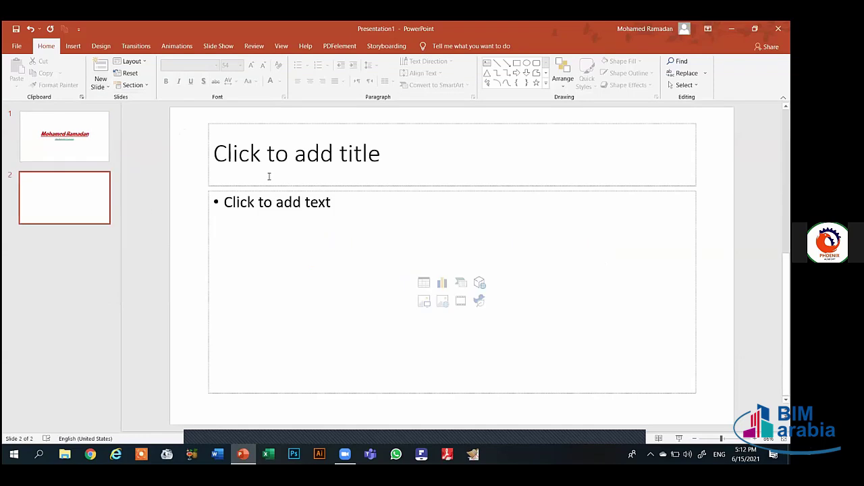
{"action": "left_click", "coordinate": [276, 160]}
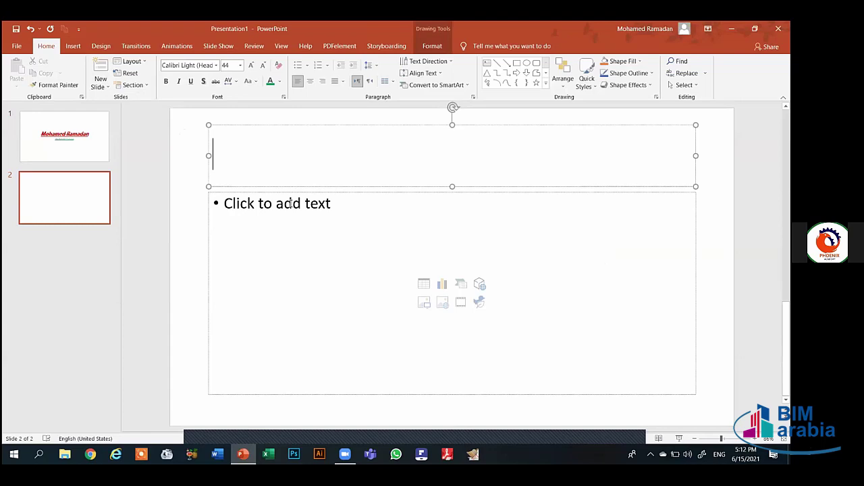
{"action": "left_click", "coordinate": [290, 204]}
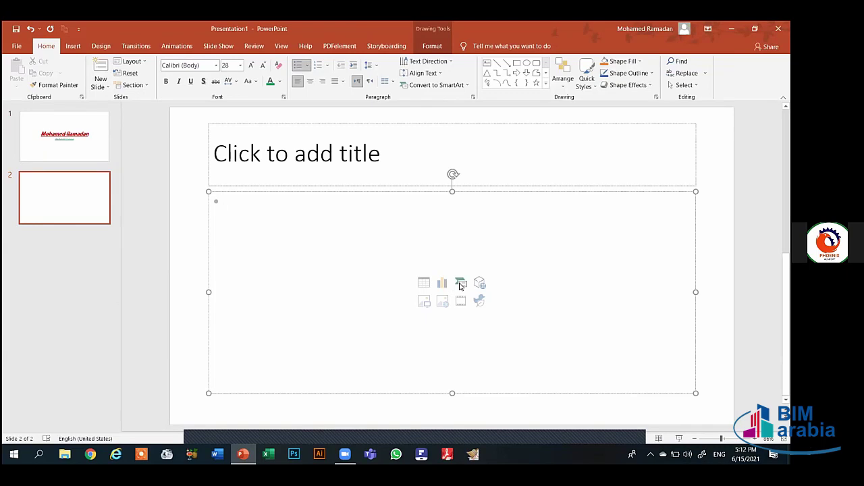
Step: Insert a Continuous Cycle SmartArt diagram from the Cycle category
{"action": "left_click", "coordinate": [460, 283]}
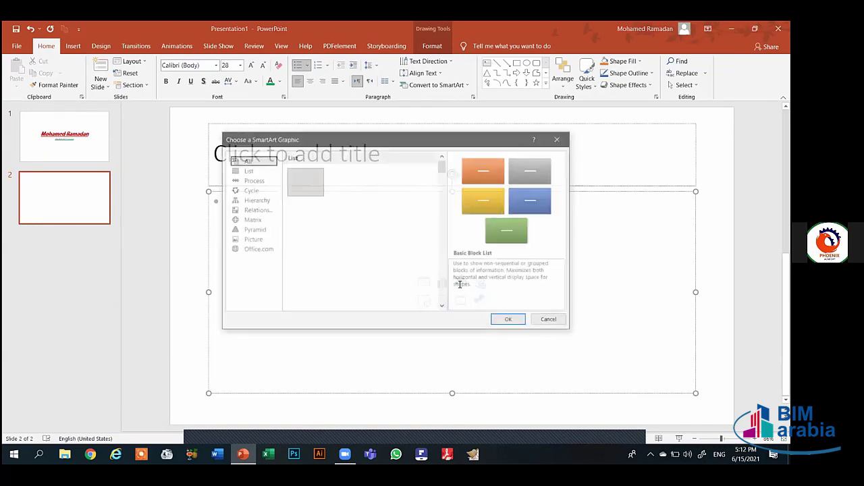
{"action": "left_click", "coordinate": [247, 191]}
{"action": "left_click", "coordinate": [302, 198]}
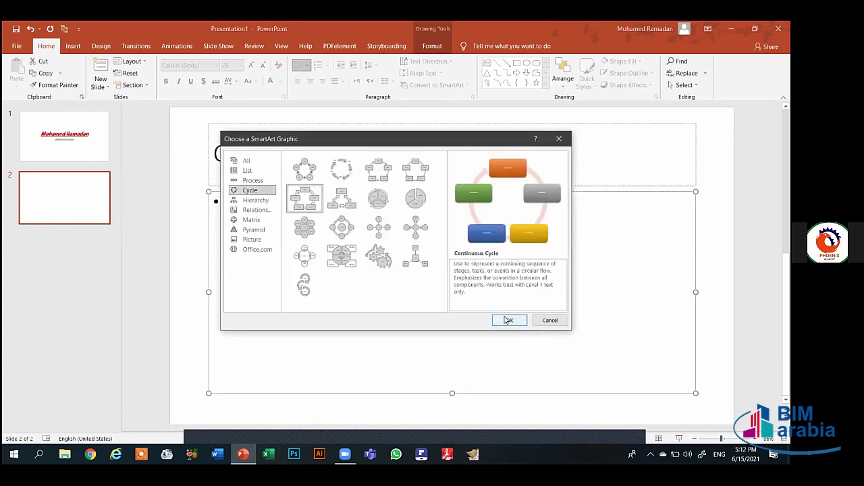
{"action": "left_click", "coordinate": [507, 320]}
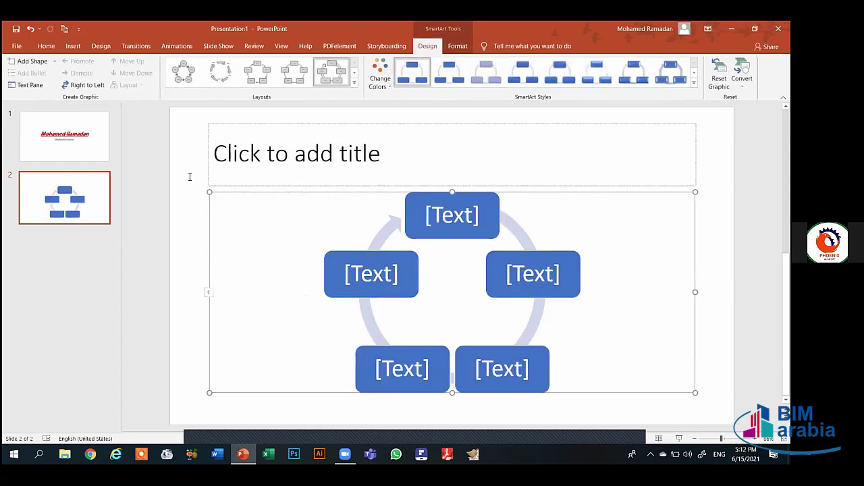
Step: Title the slide 'Smart Art' in green, then return to slide 1
{"action": "left_click", "coordinate": [264, 154]}
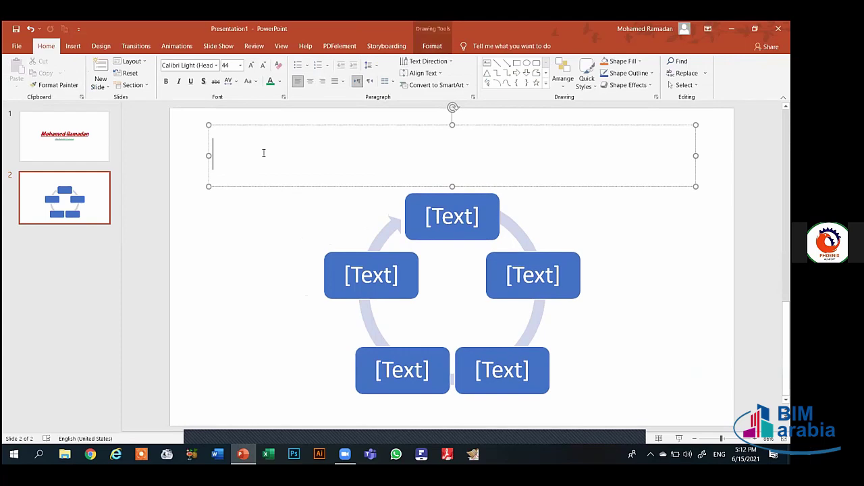
{"action": "type", "text": "S"}
{"action": "type", "text": "martt"}
{"action": "key", "text": "BackSpace"}
{"action": "type", "text": "A"}
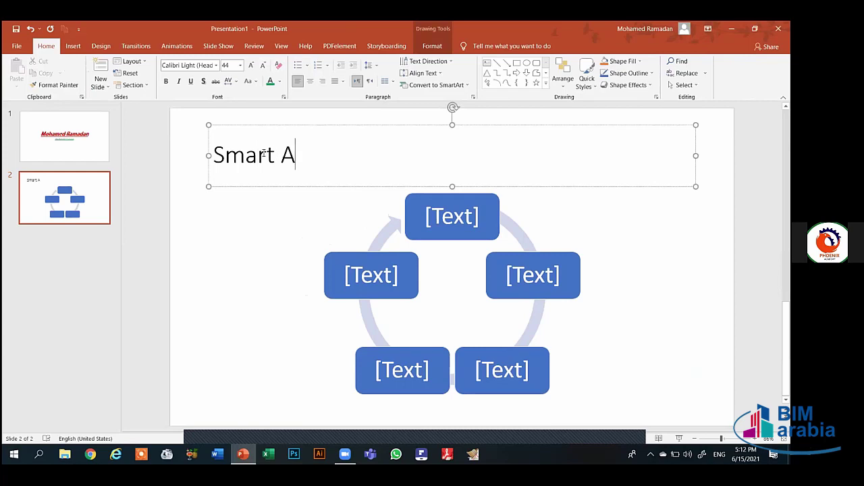
{"action": "type", "text": "rt"}
{"action": "key", "text": "ctrl+a"}
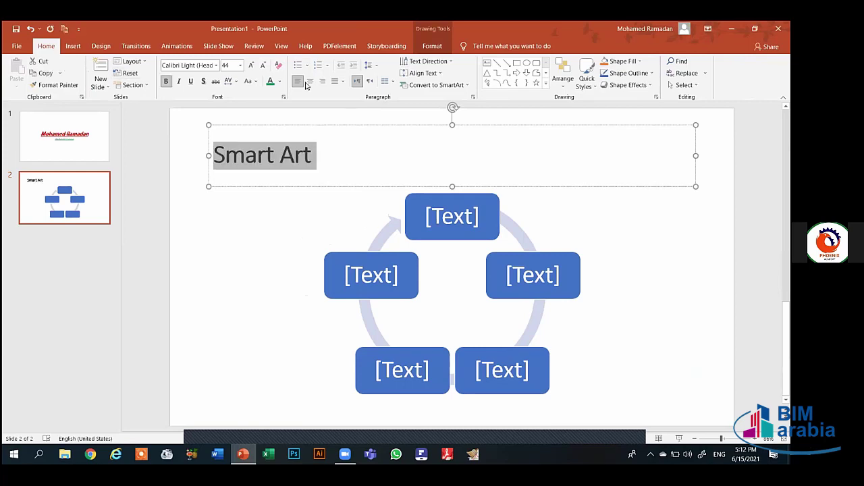
{"action": "left_click", "coordinate": [270, 81]}
{"action": "left_click", "coordinate": [187, 188]}
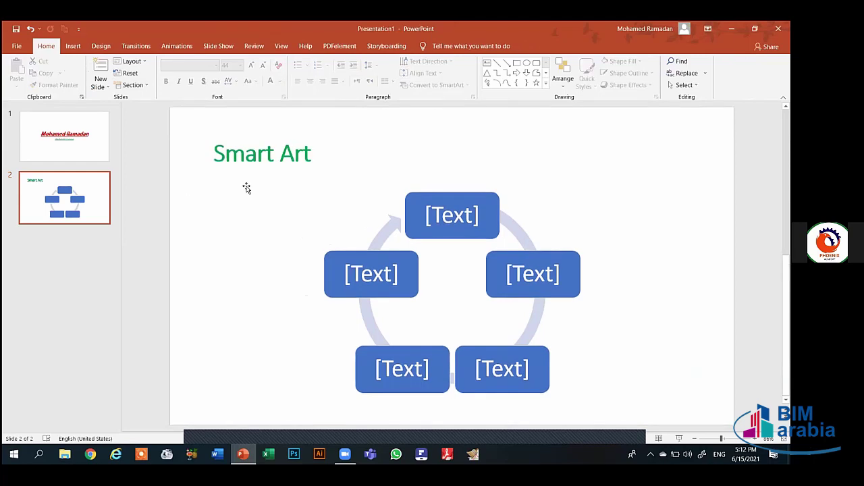
{"action": "left_click", "coordinate": [255, 156]}
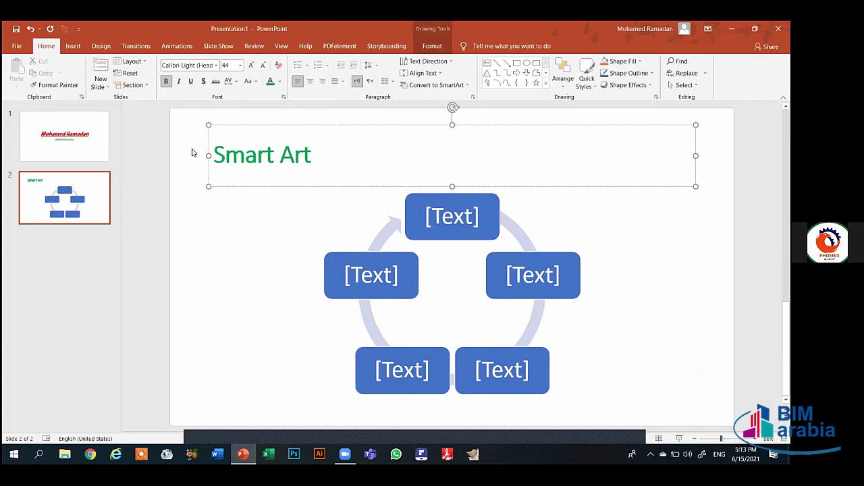
{"action": "left_click", "coordinate": [136, 161]}
{"action": "left_click", "coordinate": [103, 150]}
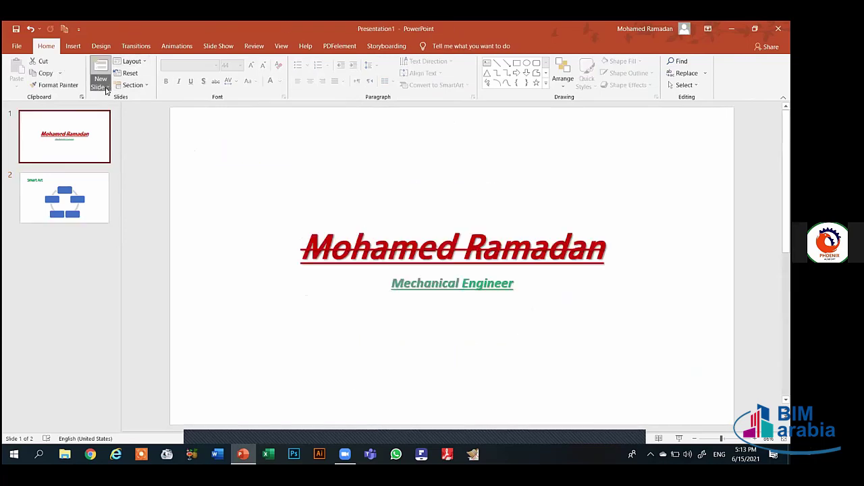
Step: Attempt Slides from Outline, then close PowerPoint when the Insert Outline dialog hangs
{"action": "left_click", "coordinate": [101, 84]}
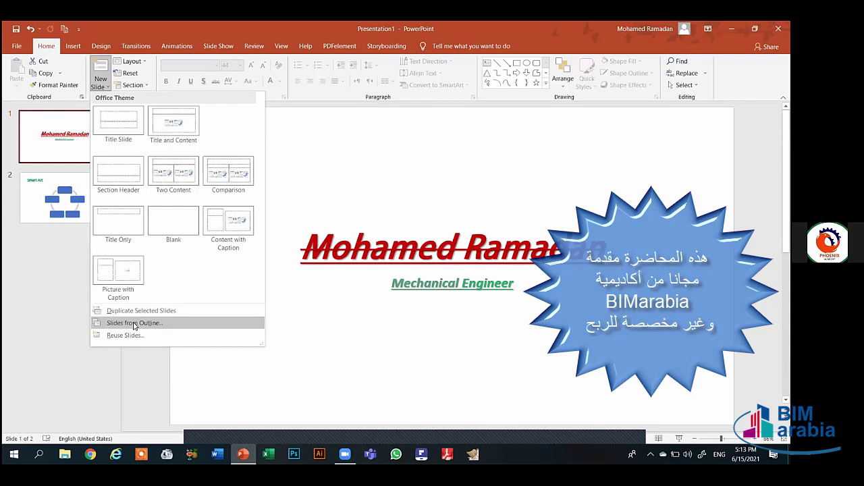
{"action": "key", "text": "Escape"}
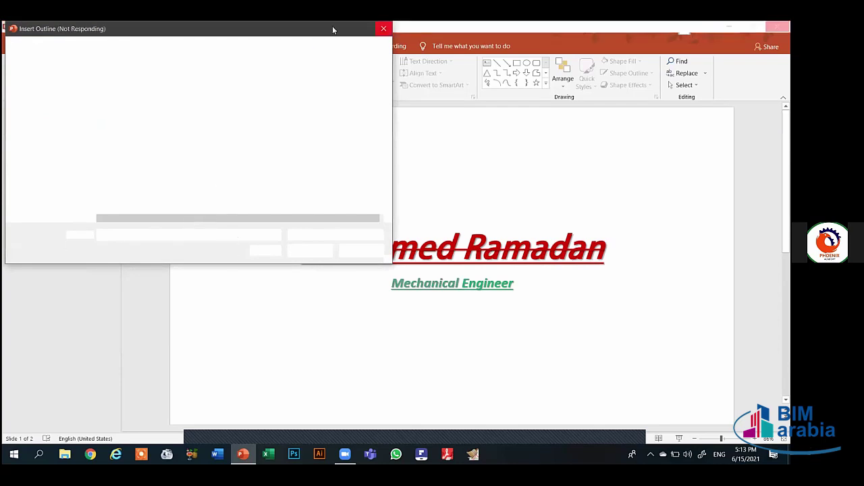
{"action": "left_click", "coordinate": [384, 30]}
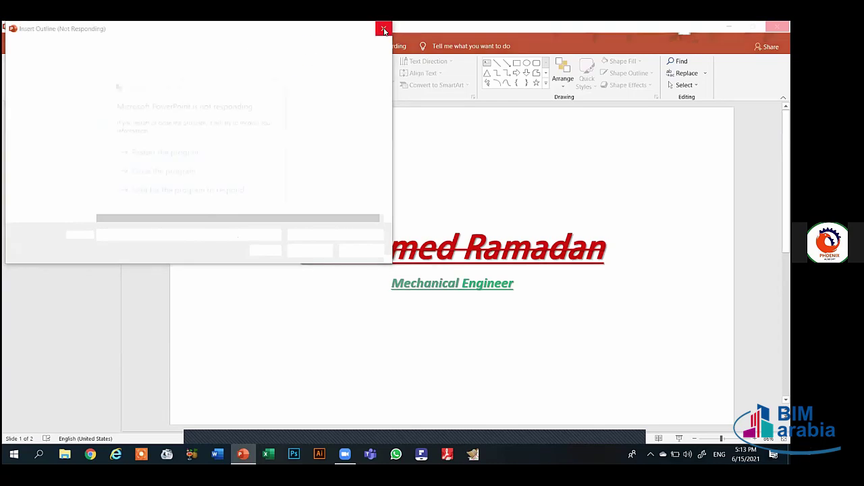
{"action": "left_click", "coordinate": [129, 174]}
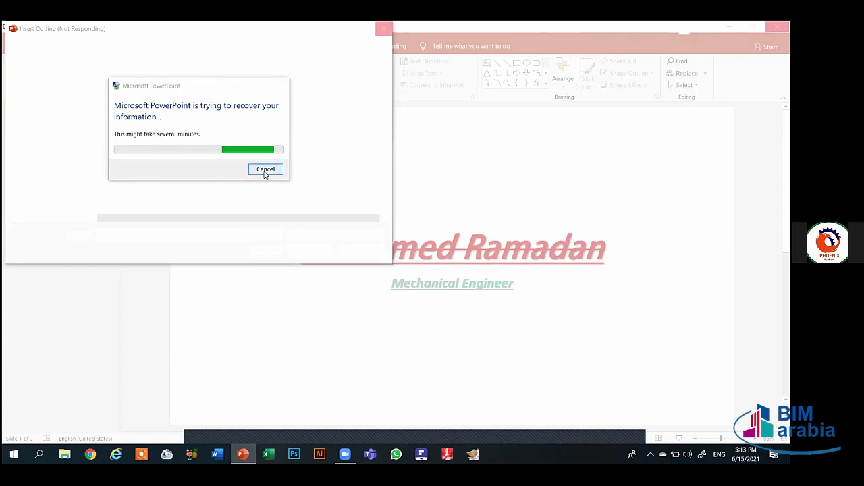
Step: Cancel the information recovery after the crash to reach PowerPoint's start screen
{"action": "left_click", "coordinate": [265, 170]}
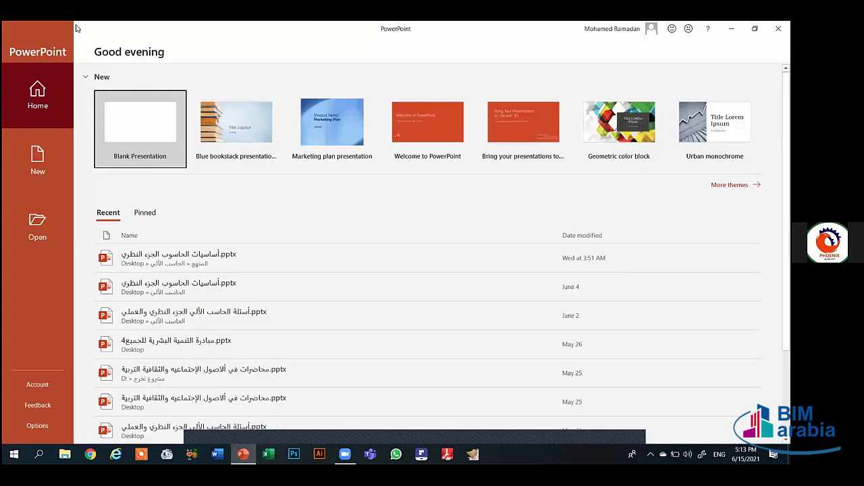
Step: Start a blank presentation, then open and close the Reuse Slides pane
{"action": "key", "text": "Return"}
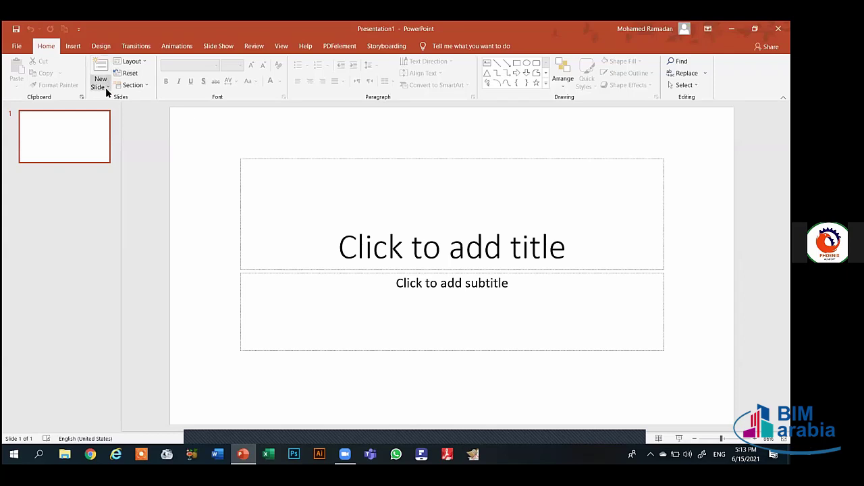
{"action": "left_click", "coordinate": [100, 86]}
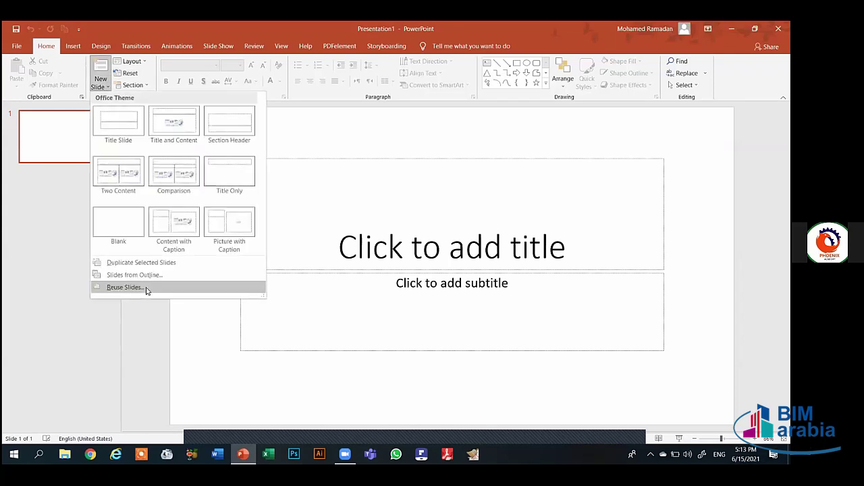
{"action": "left_click", "coordinate": [146, 289]}
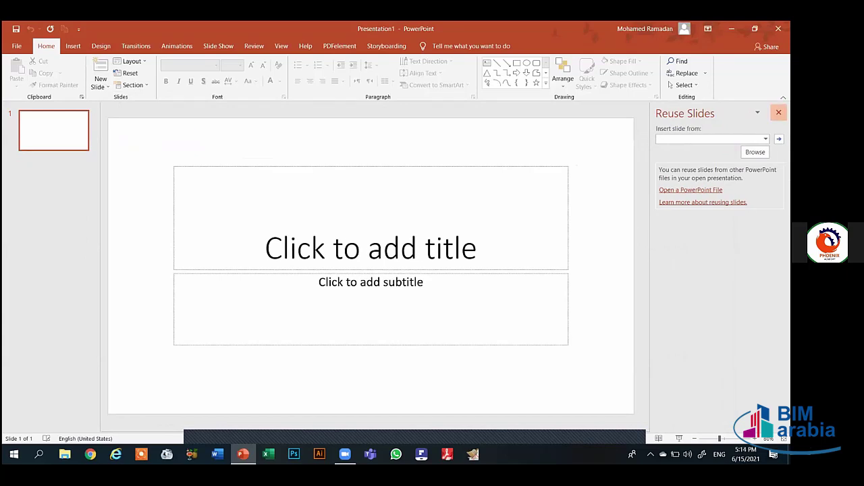
{"action": "left_click", "coordinate": [778, 112]}
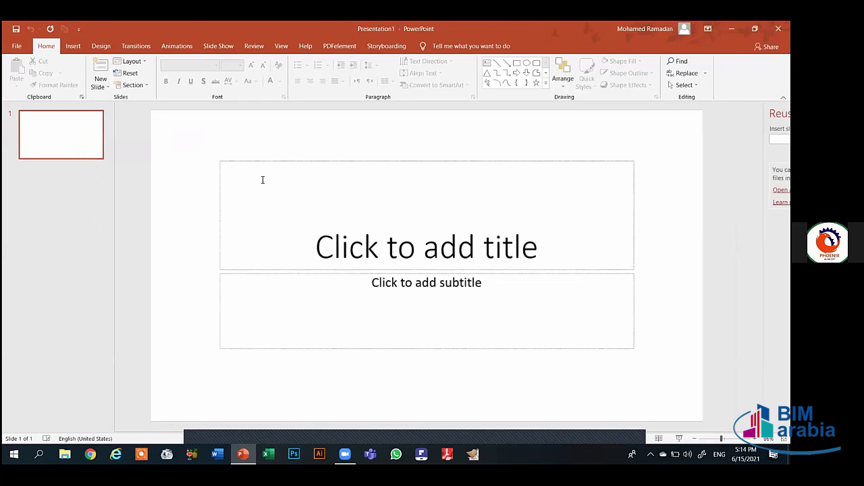
Step: Browse the Layout and New Slide galleries without changes, ending with the Layout gallery shown
{"action": "left_click", "coordinate": [143, 62]}
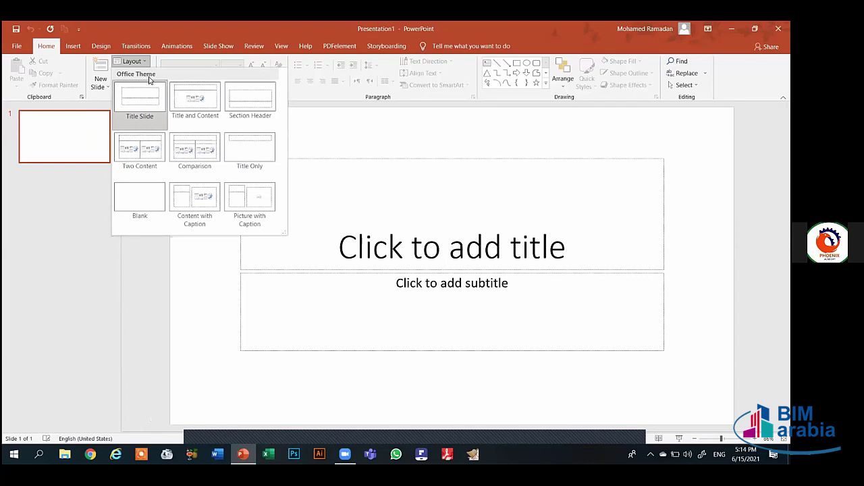
{"action": "left_click", "coordinate": [76, 123]}
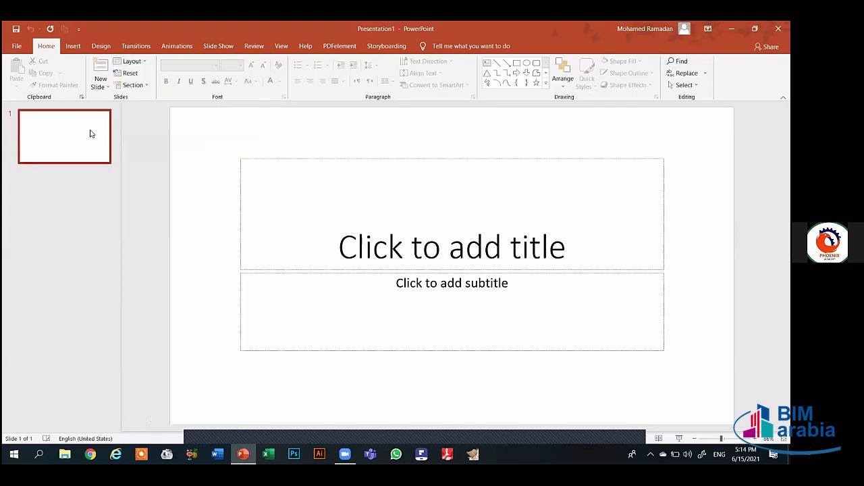
{"action": "left_click", "coordinate": [101, 88]}
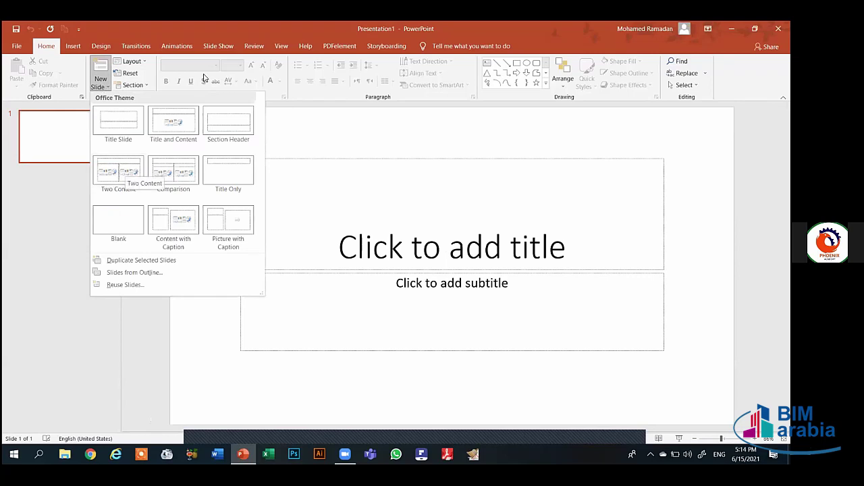
{"action": "left_click", "coordinate": [79, 137]}
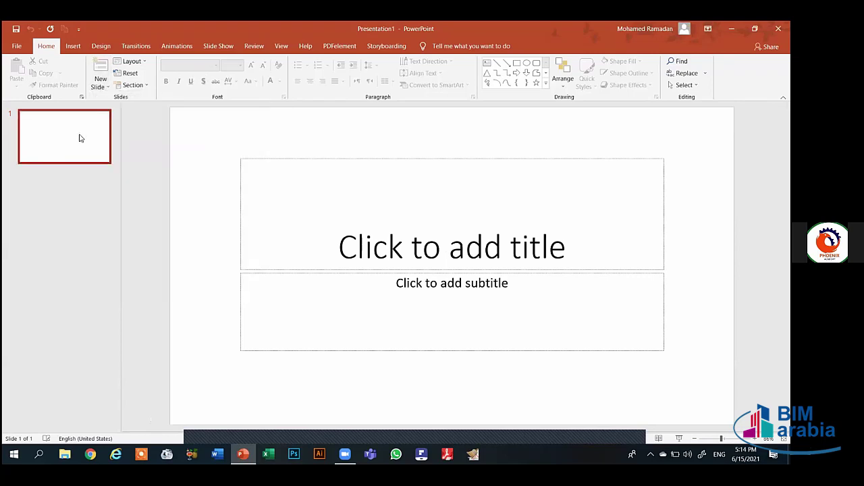
{"action": "left_click", "coordinate": [130, 60]}
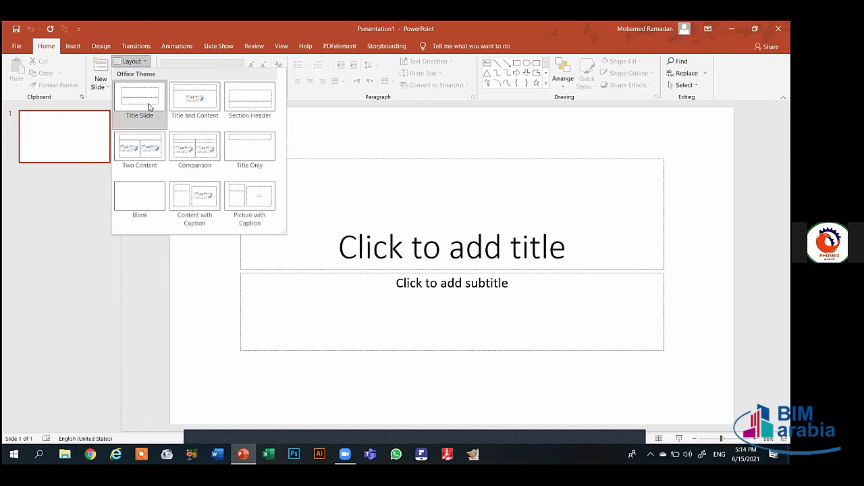
{"action": "left_click", "coordinate": [139, 152]}
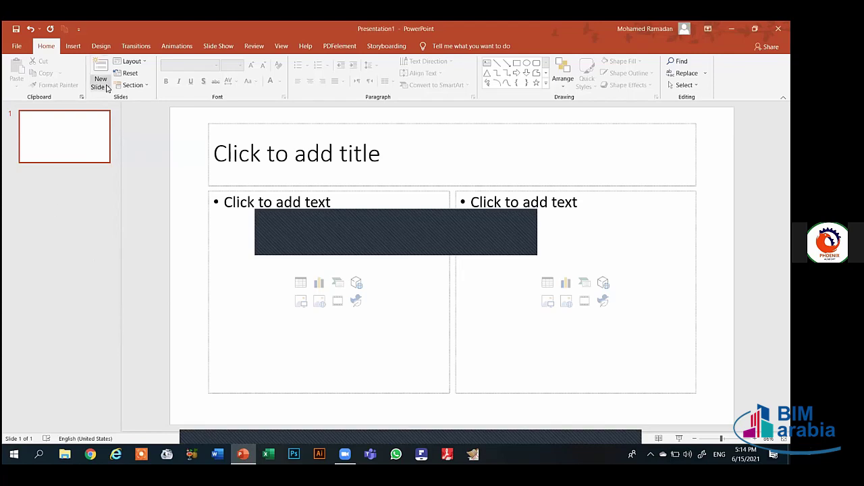
{"action": "left_click", "coordinate": [107, 88]}
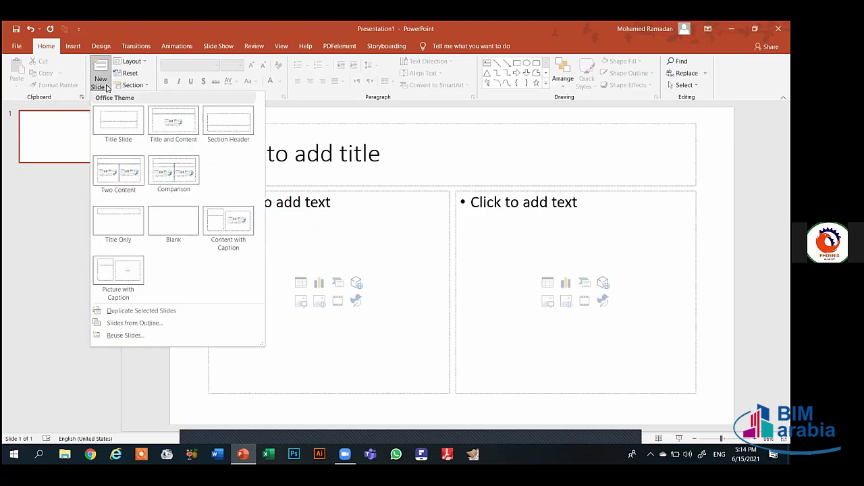
{"action": "left_click", "coordinate": [68, 126]}
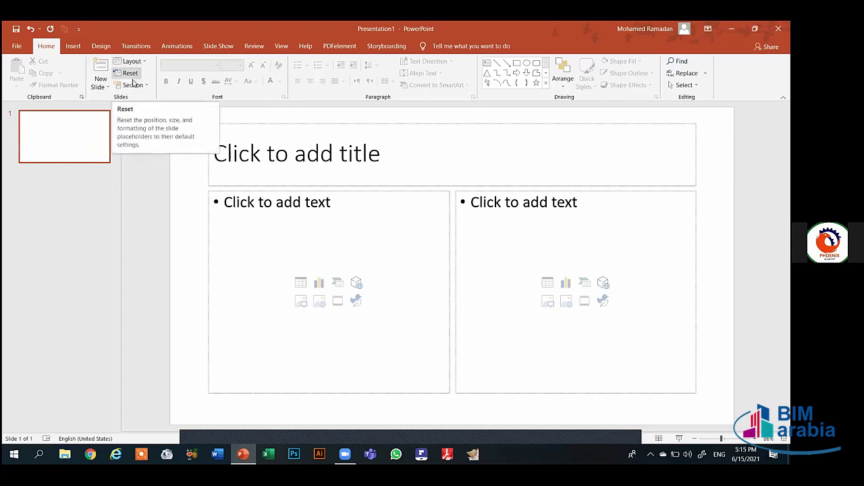
{"action": "left_click", "coordinate": [133, 74]}
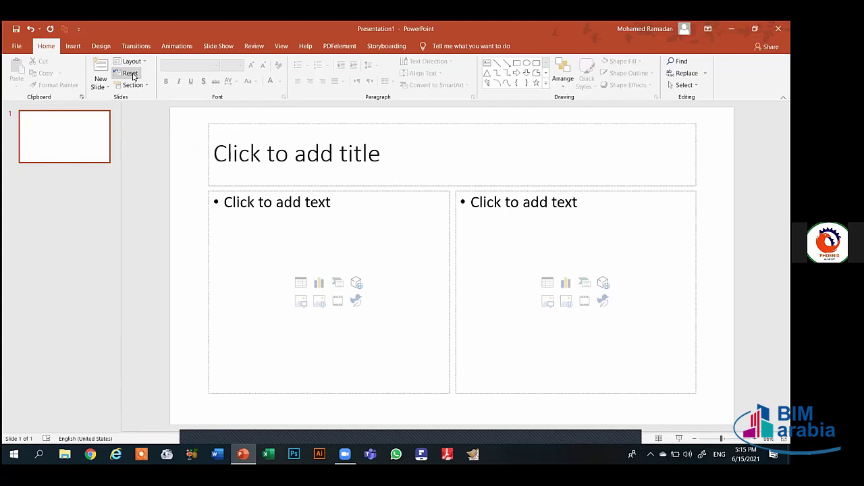
{"action": "left_click", "coordinate": [105, 121]}
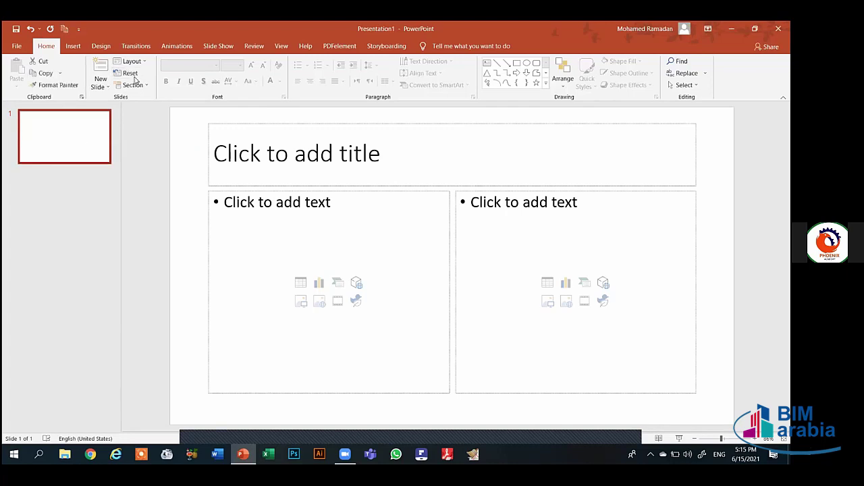
Step: Add a new slide after slide 1, then a third slide with the Title Slide layout
{"action": "right_click", "coordinate": [79, 118]}
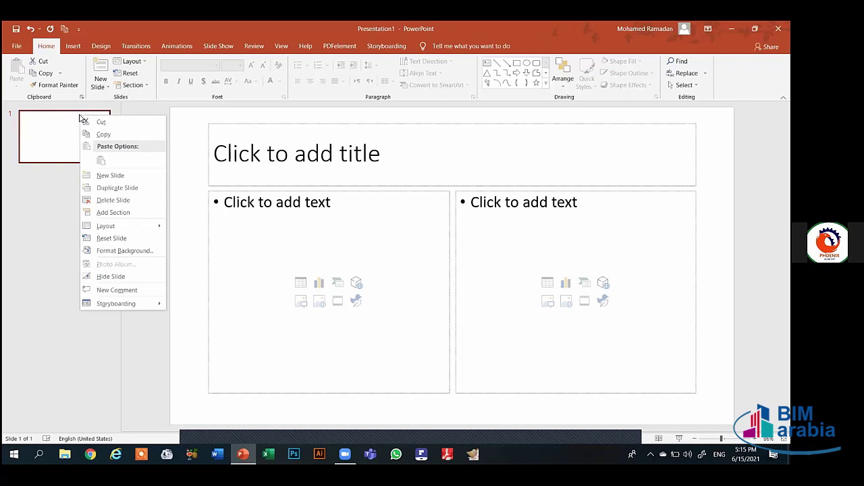
{"action": "left_click", "coordinate": [100, 70]}
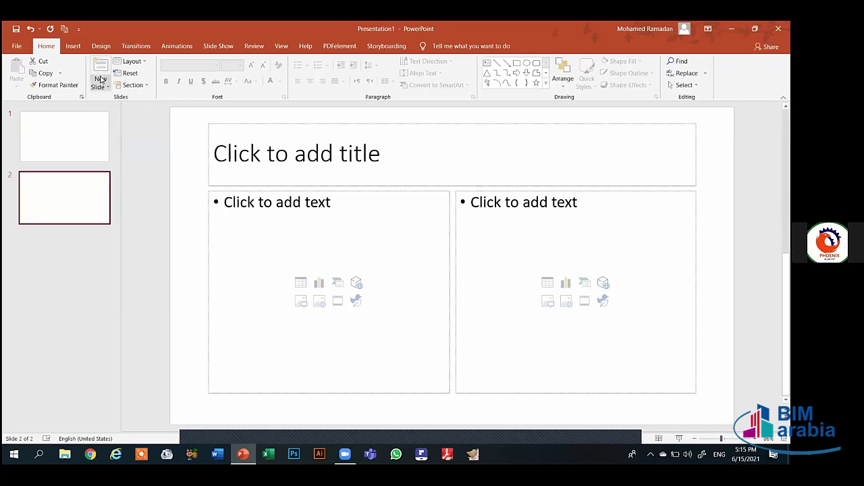
{"action": "left_click", "coordinate": [100, 84]}
{"action": "left_click", "coordinate": [124, 126]}
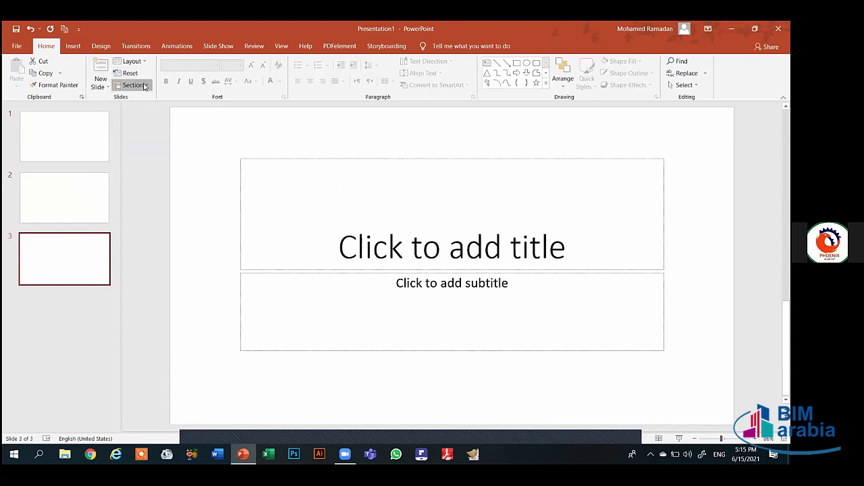
Step: Try adding a section at slide 3, then undo it
{"action": "left_click", "coordinate": [143, 85]}
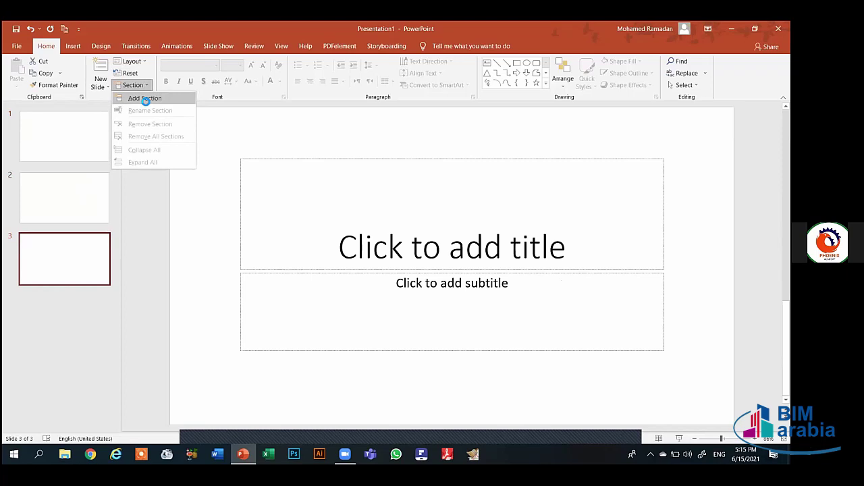
{"action": "left_click", "coordinate": [145, 100]}
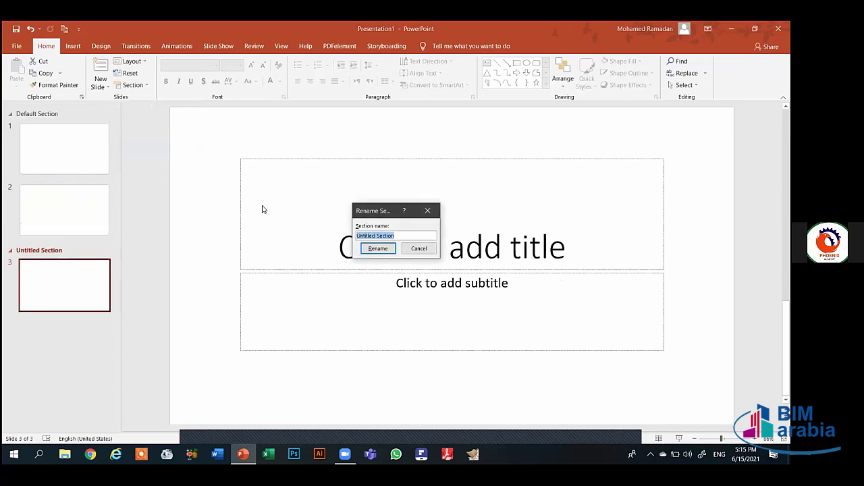
{"action": "left_click", "coordinate": [425, 211]}
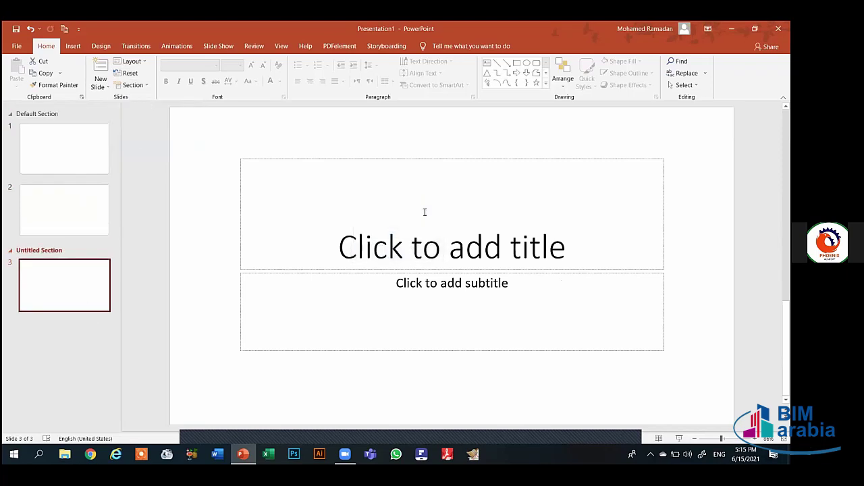
{"action": "key", "text": "ctrl+z"}
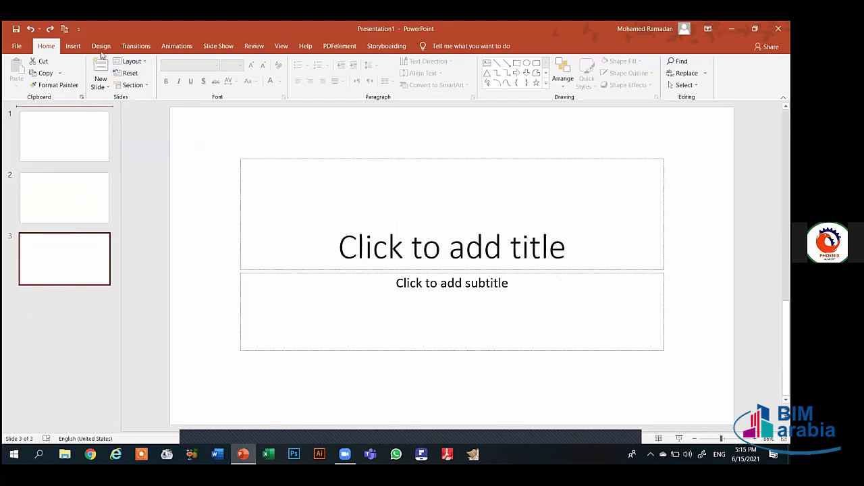
Step: Type the first name into slide 3's title and copy it
{"action": "left_click", "coordinate": [398, 243]}
{"action": "right_click", "coordinate": [397, 245]}
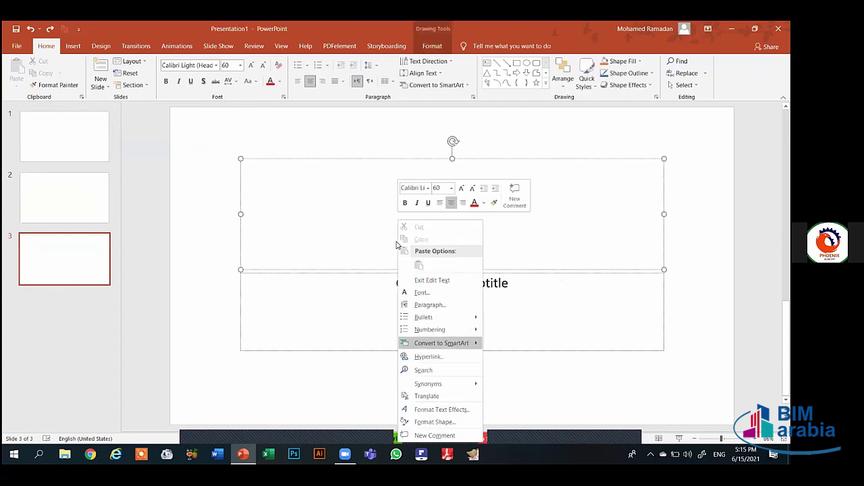
{"action": "left_click", "coordinate": [376, 241]}
{"action": "type", "text": "M"}
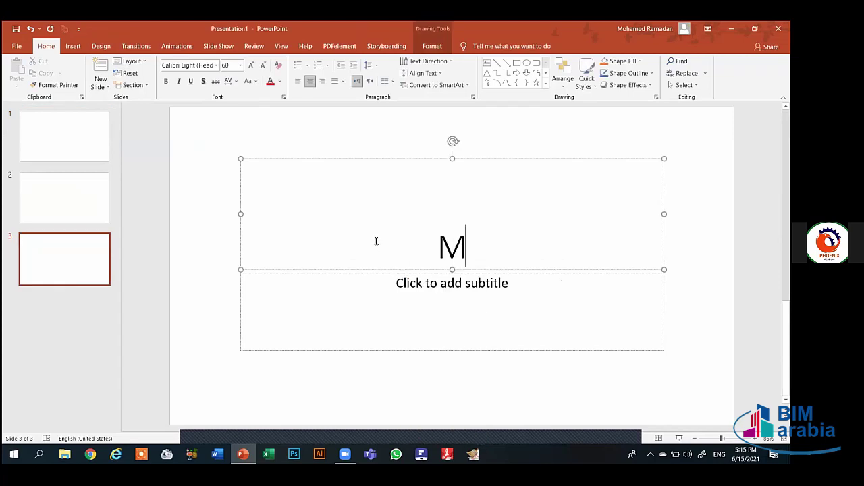
{"action": "type", "text": "ohamed"}
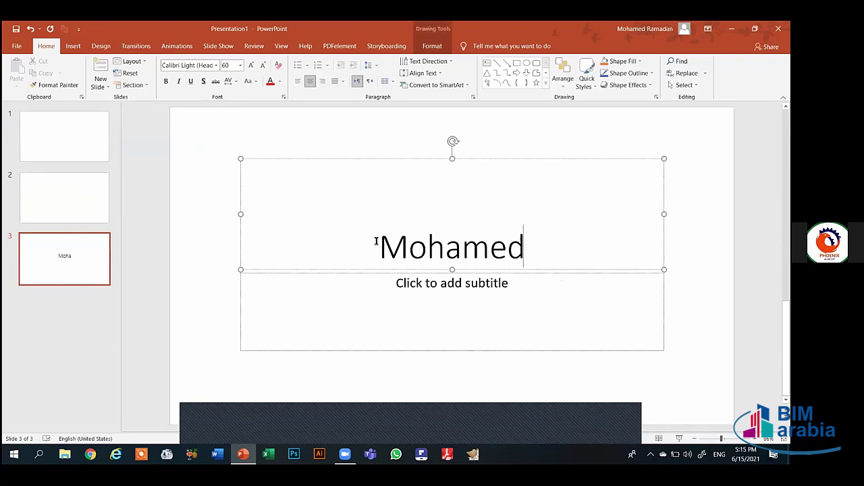
{"action": "key", "text": "ctrl+a"}
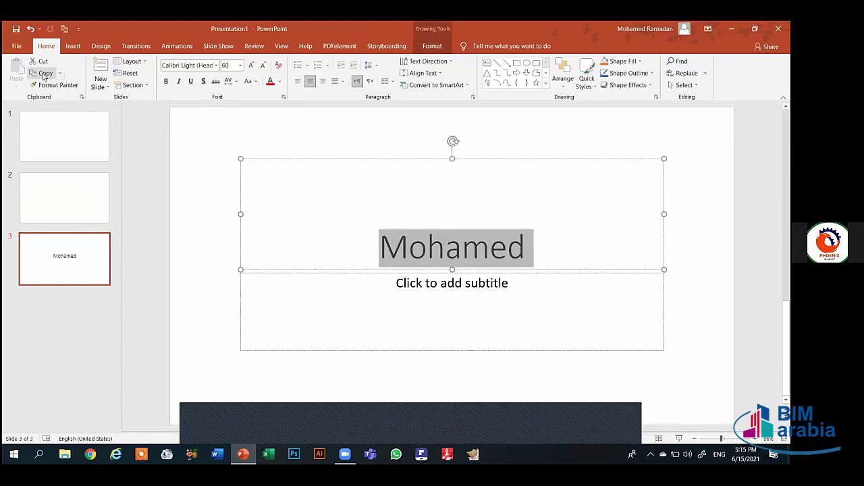
{"action": "left_click", "coordinate": [44, 73]}
Step: Cut the surname from the title and paste it over the subtitle's text, leaving the title empty
{"action": "left_click", "coordinate": [45, 73]}
{"action": "left_click", "coordinate": [433, 261]}
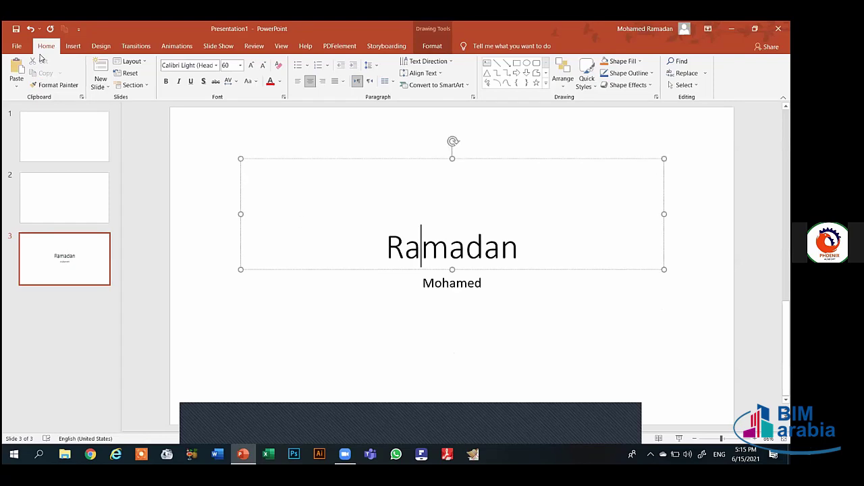
{"action": "key", "text": "ctrl+a"}
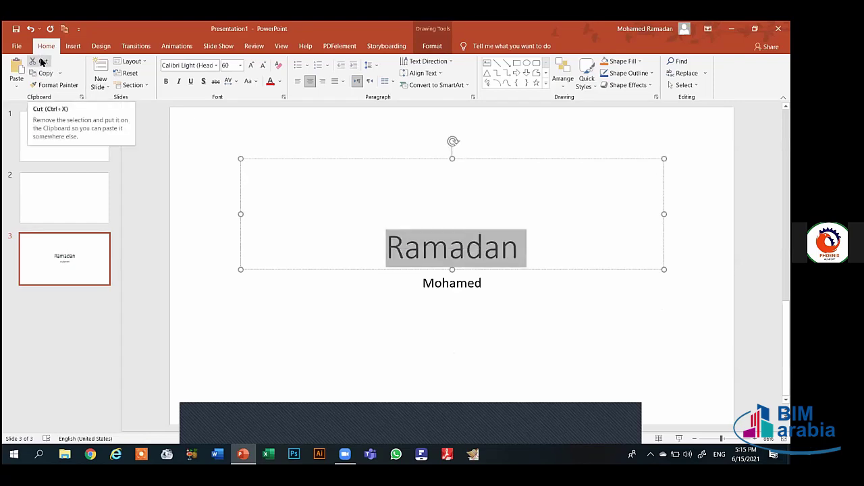
{"action": "left_click", "coordinate": [41, 61]}
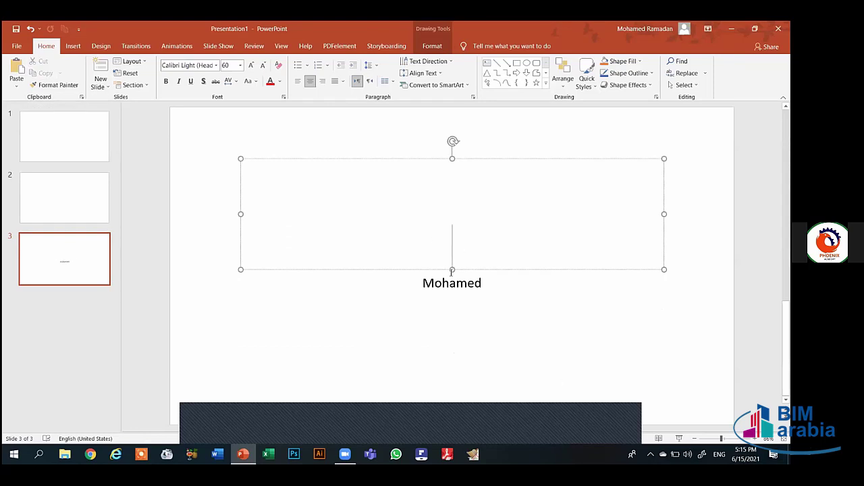
{"action": "left_click", "coordinate": [449, 283]}
{"action": "double_click", "coordinate": [450, 284]}
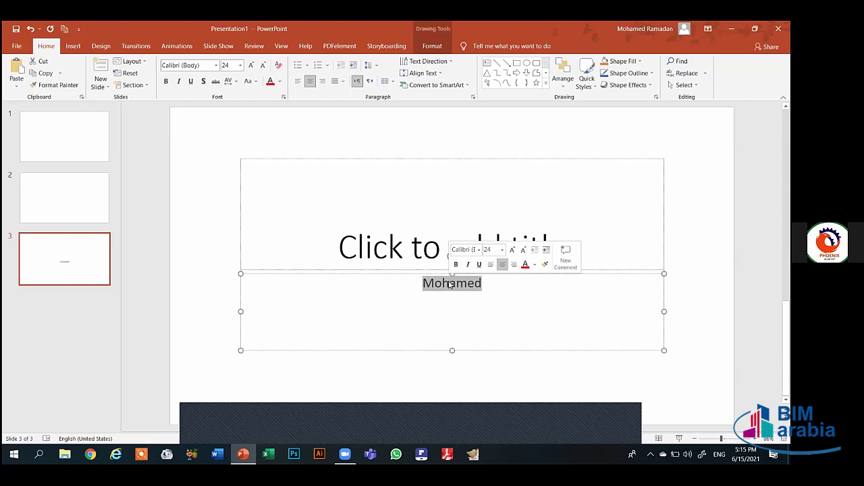
{"action": "left_click", "coordinate": [16, 68]}
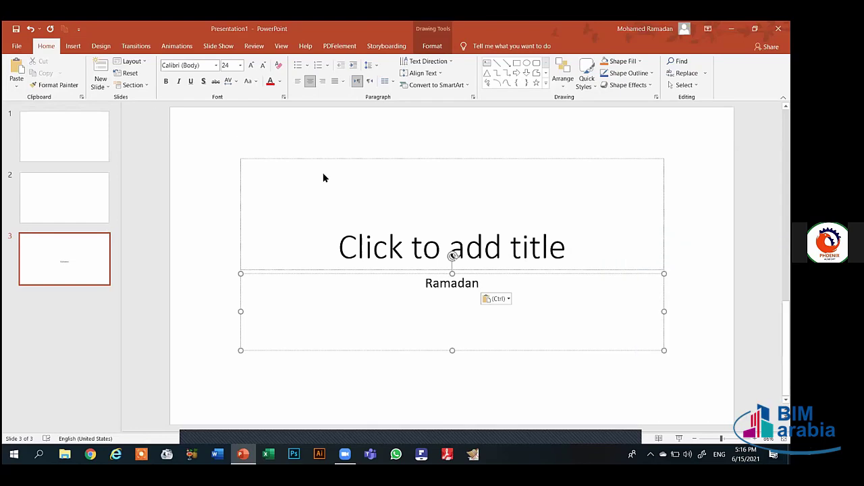
{"action": "left_click", "coordinate": [440, 244]}
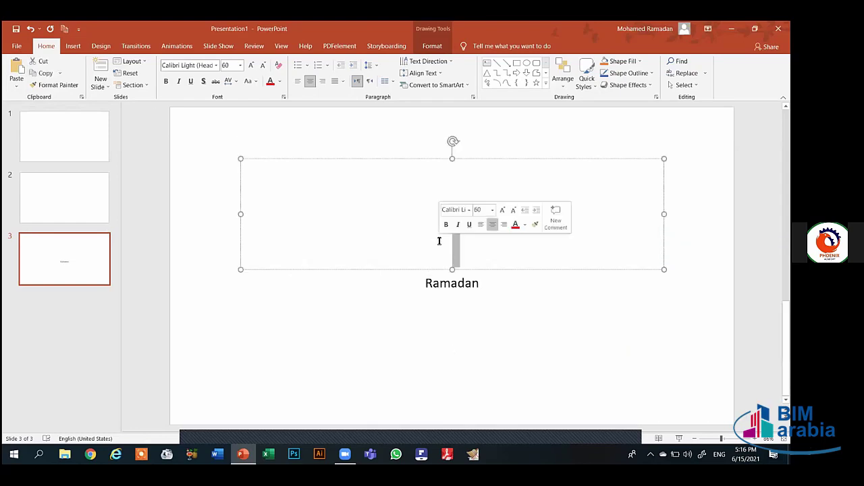
Step: Type the first name in the title and make it bold, shadowed, red Aharoni
{"action": "type", "text": "M"}
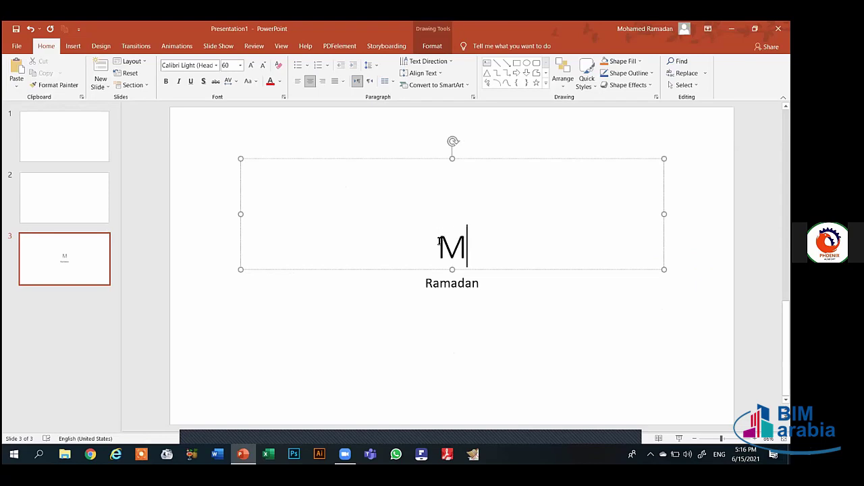
{"action": "type", "text": "ohamed"}
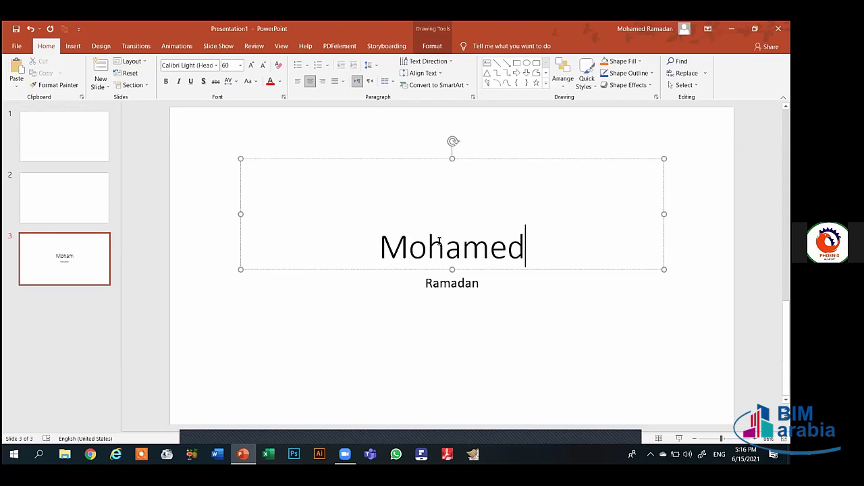
{"action": "key", "text": "ctrl+a"}
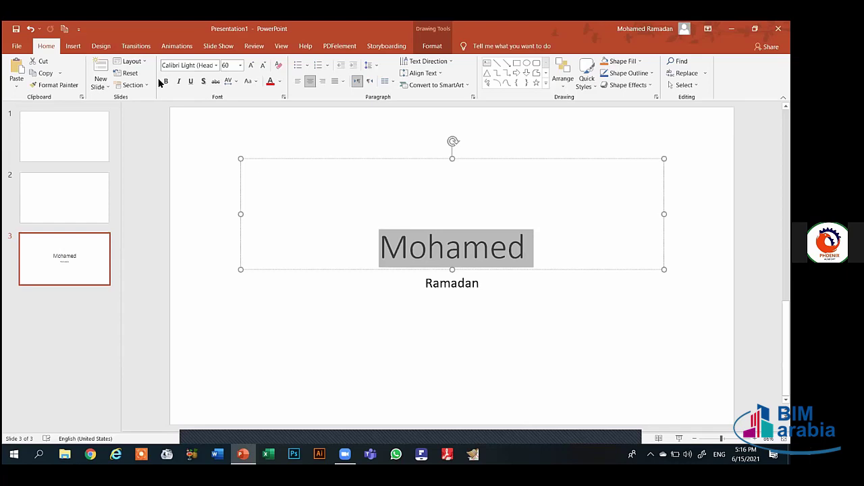
{"action": "left_click", "coordinate": [171, 82]}
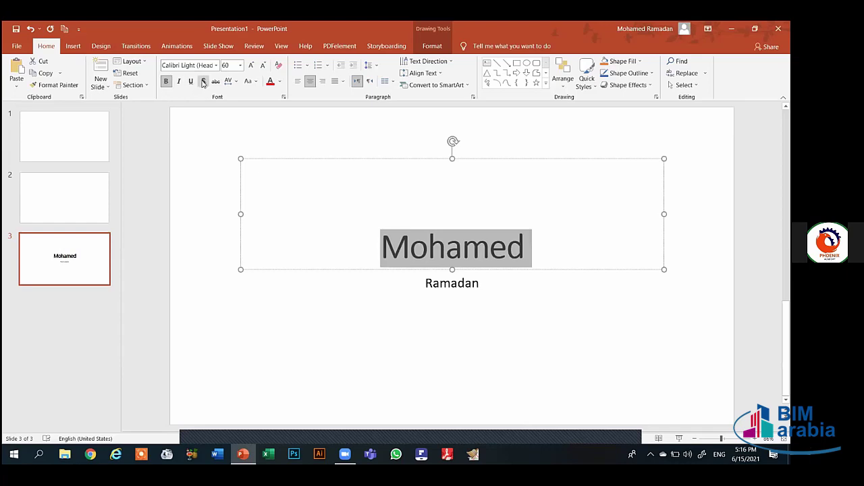
{"action": "left_click", "coordinate": [203, 81]}
{"action": "left_click", "coordinate": [270, 82]}
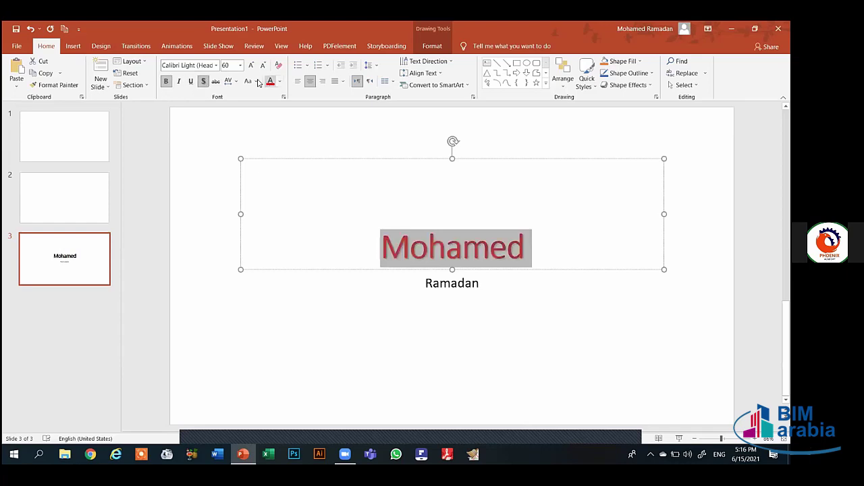
{"action": "left_click", "coordinate": [216, 65]}
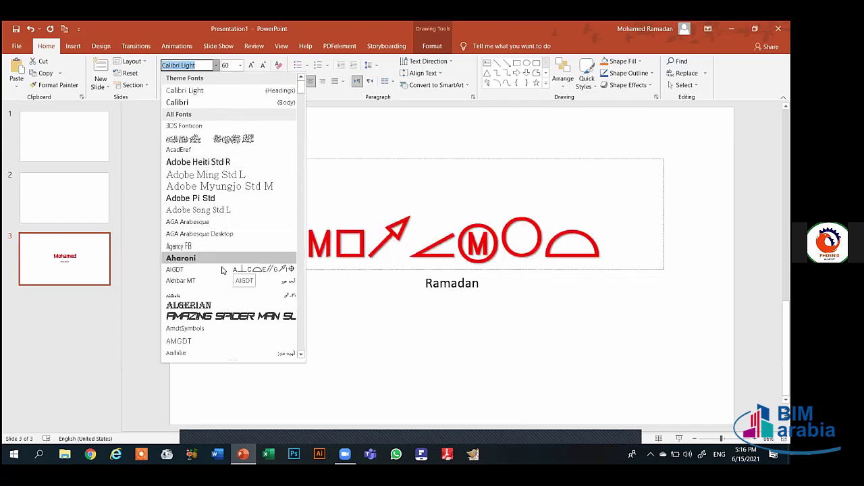
{"action": "left_click", "coordinate": [202, 260]}
Step: Copy the title's formatting with Format Painter and reapply it to the title
{"action": "left_click", "coordinate": [366, 245]}
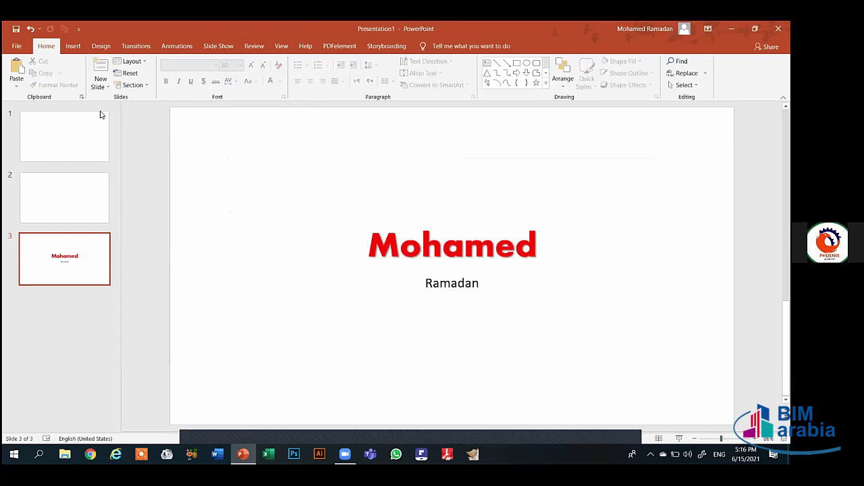
{"action": "left_click", "coordinate": [61, 86]}
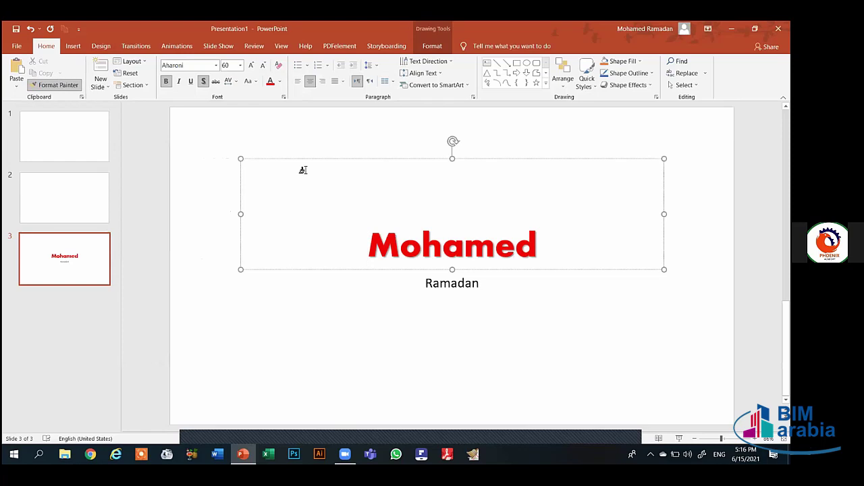
{"action": "left_click", "coordinate": [397, 239]}
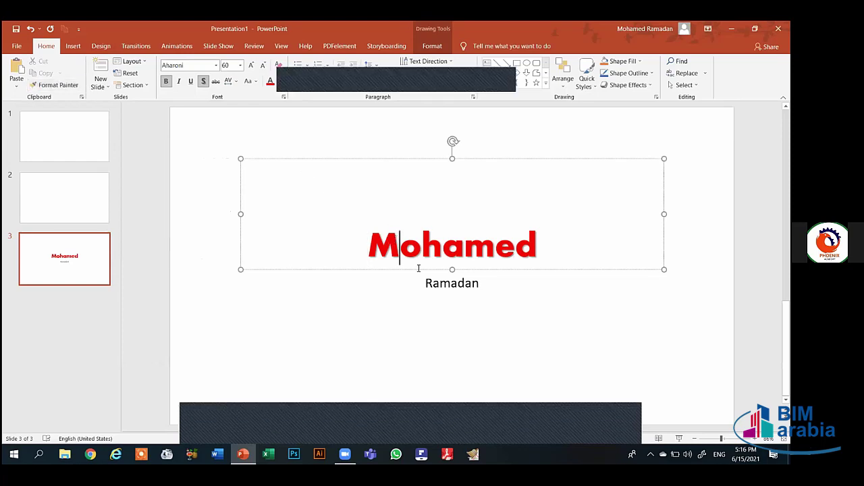
{"action": "left_click", "coordinate": [436, 283]}
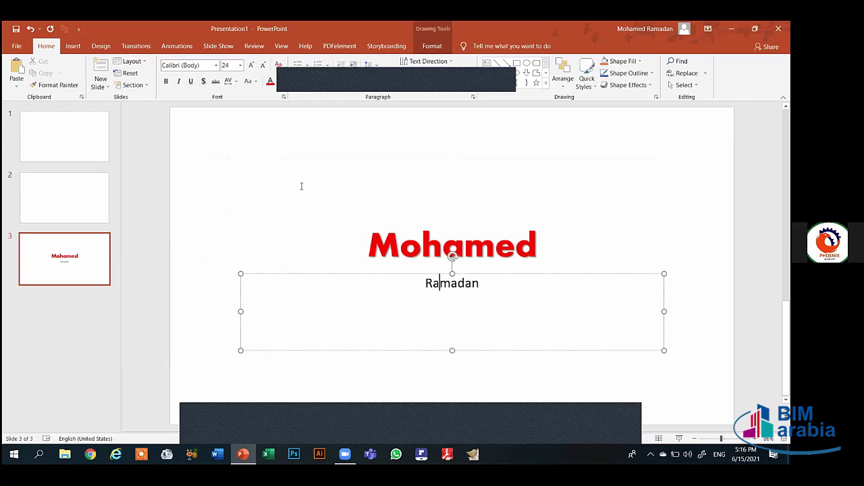
Step: Format Painter the title's red bold shadowed Aharoni 60 pt style onto the subtitle surname
{"action": "key", "text": "ctrl+z"}
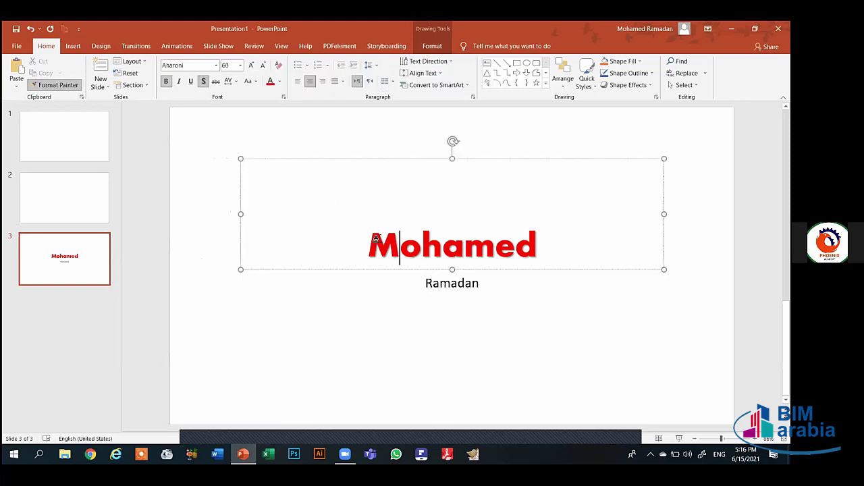
{"action": "key", "text": "Home"}
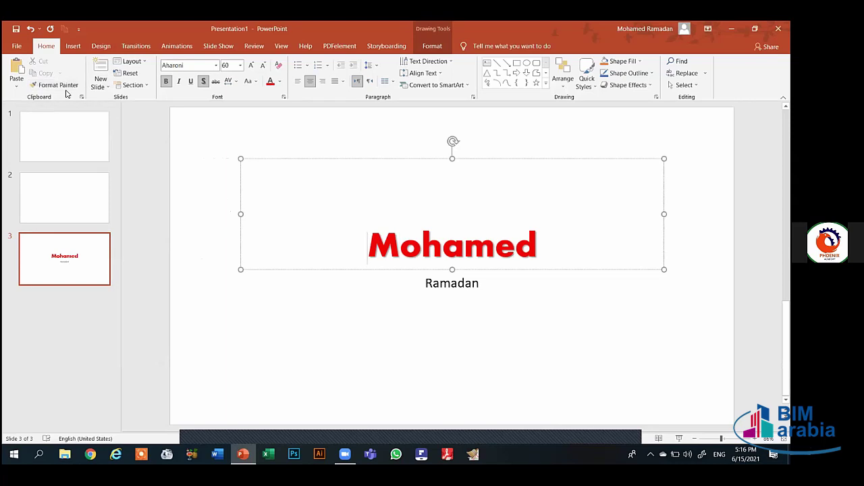
{"action": "left_click", "coordinate": [61, 85]}
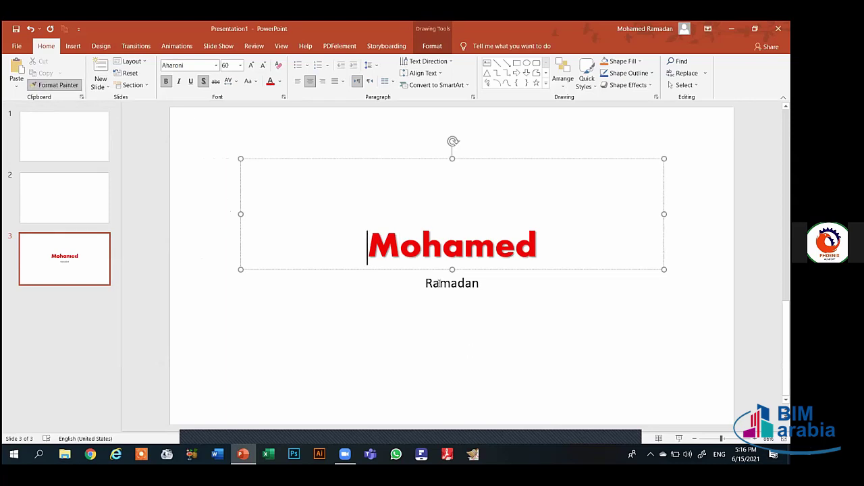
{"action": "left_click", "coordinate": [394, 277]}
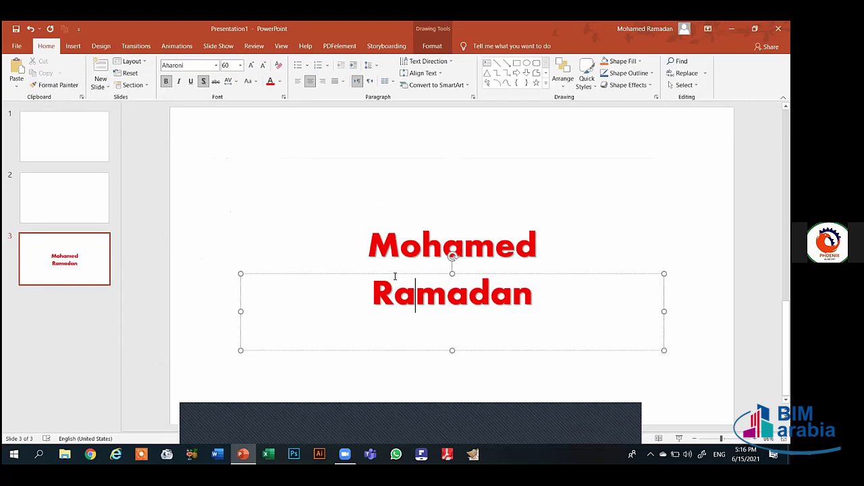
{"action": "key", "text": "ctrl+z"}
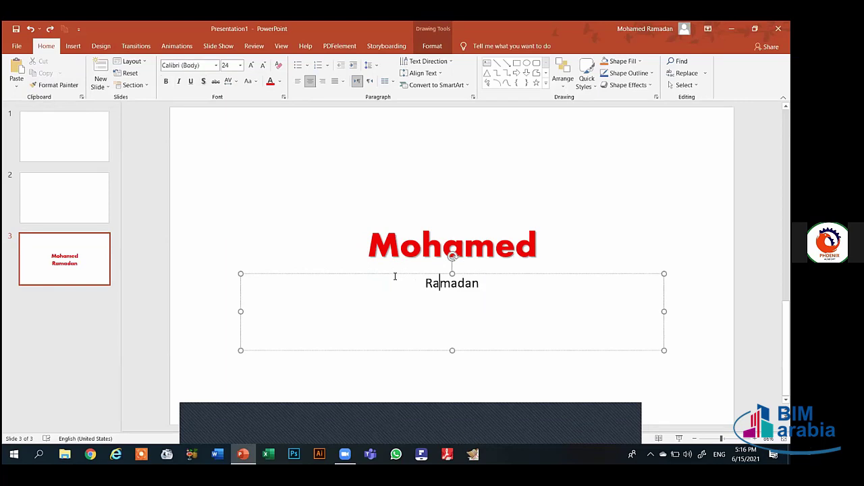
{"action": "left_click", "coordinate": [71, 82]}
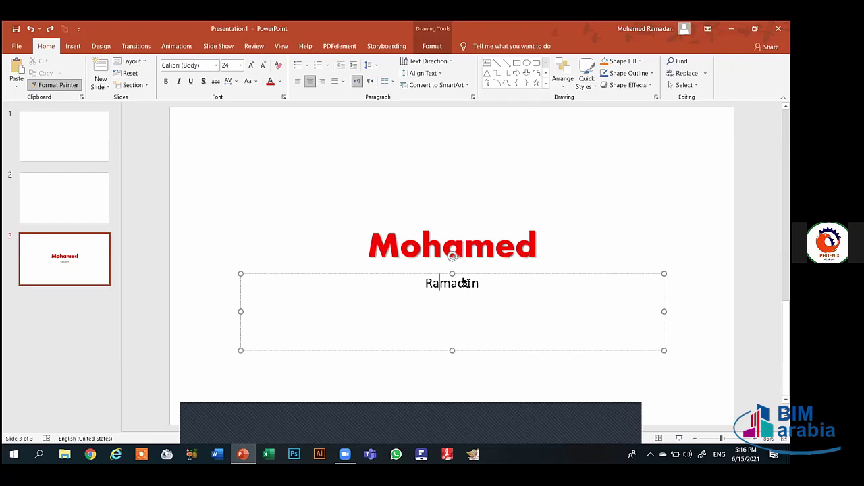
{"action": "left_click", "coordinate": [466, 283]}
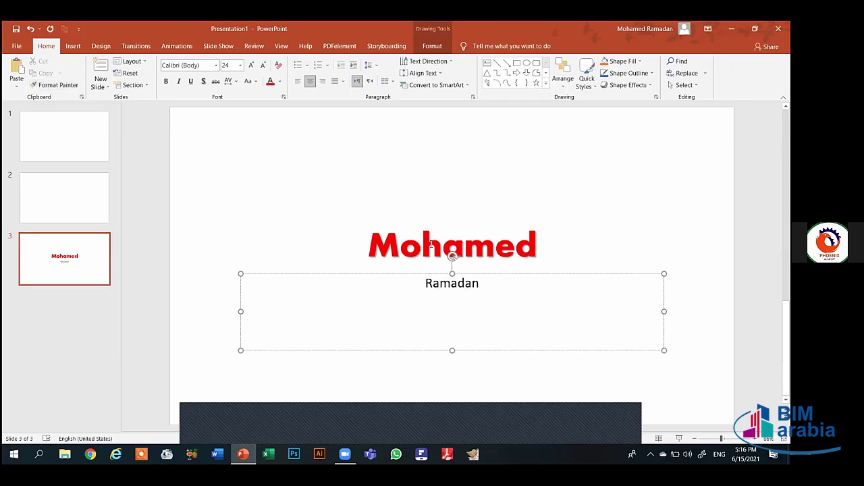
{"action": "left_click", "coordinate": [422, 245]}
{"action": "triple_click", "coordinate": [422, 244]}
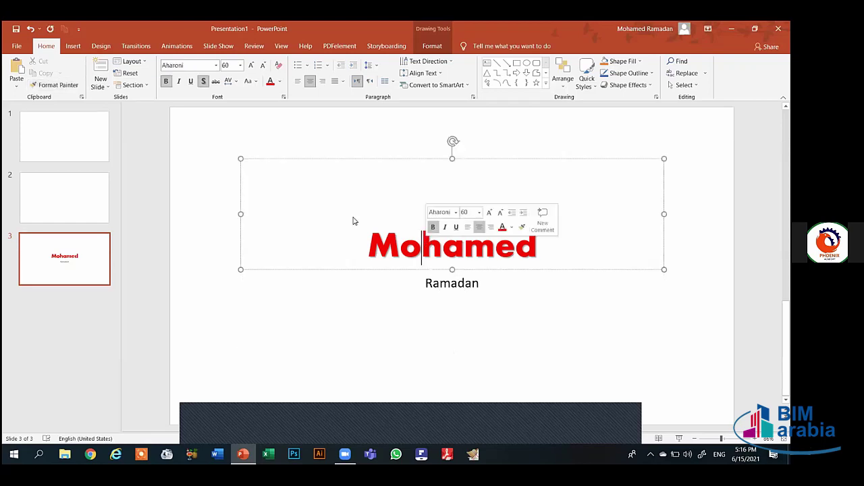
{"action": "left_click", "coordinate": [58, 86]}
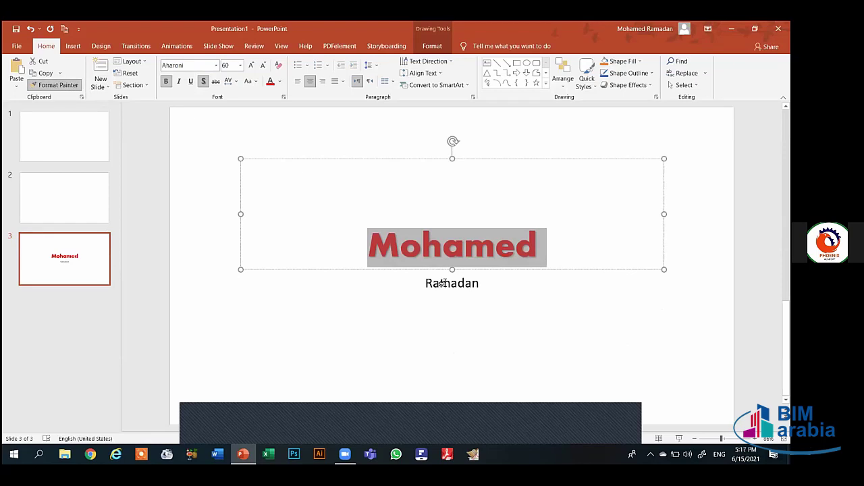
{"action": "left_click", "coordinate": [442, 284]}
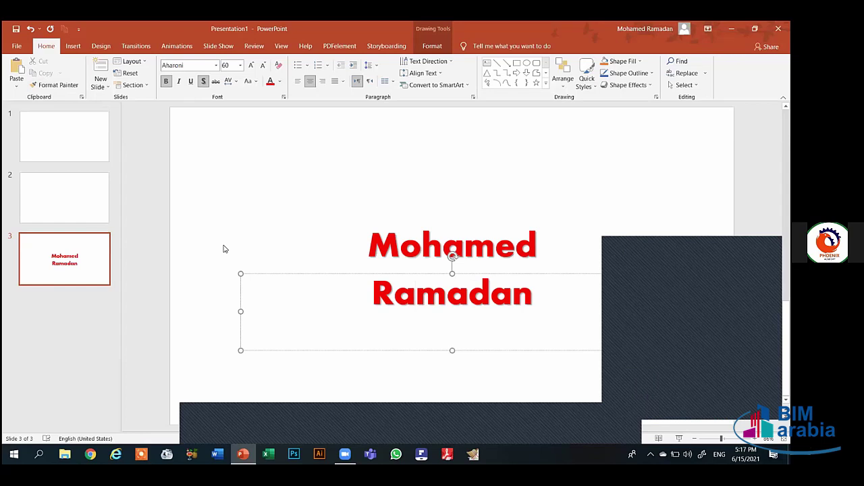
{"action": "left_click", "coordinate": [149, 111]}
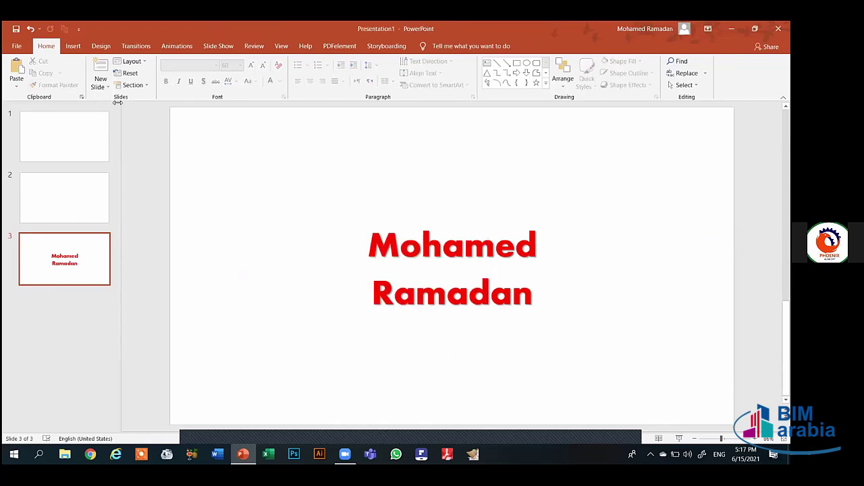
Step: Dismiss the Section menu and select the first-name word in the title box
{"action": "left_click", "coordinate": [133, 85]}
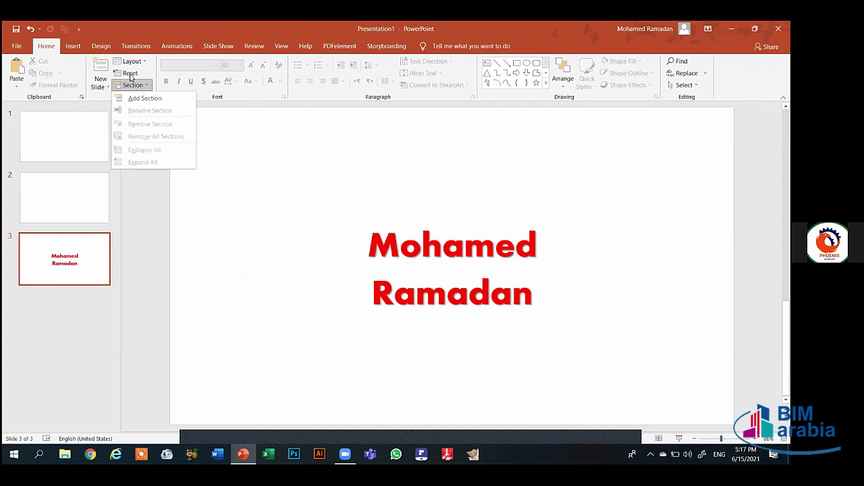
{"action": "left_click", "coordinate": [379, 239]}
{"action": "left_click", "coordinate": [380, 239]}
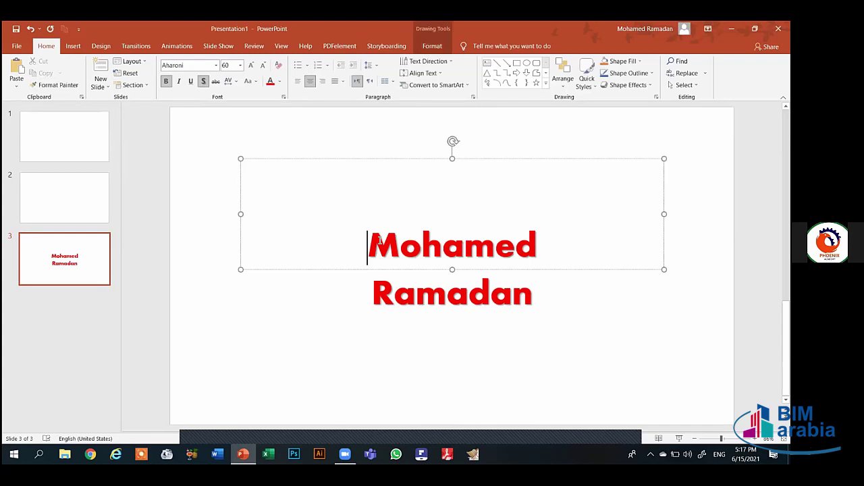
{"action": "double_click", "coordinate": [434, 235]}
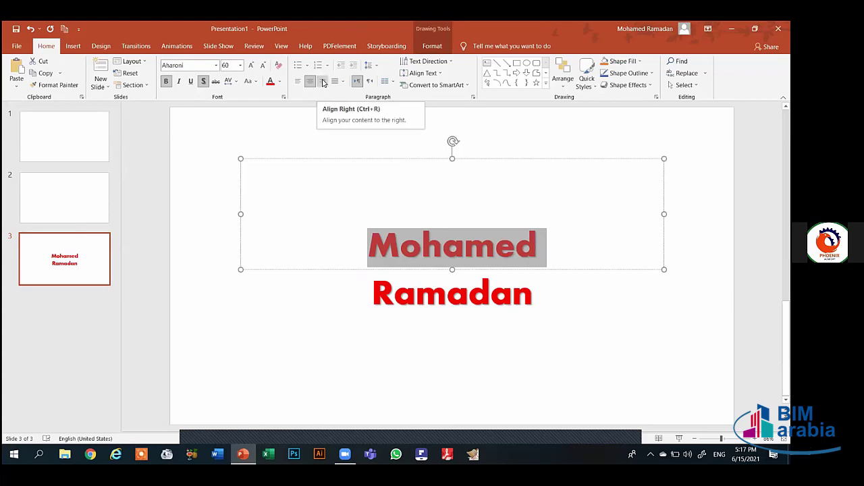
{"action": "left_click", "coordinate": [323, 83]}
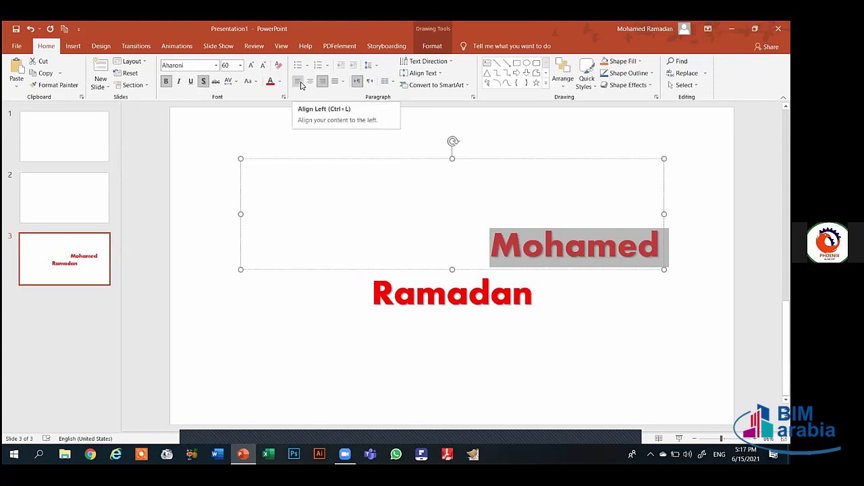
{"action": "left_click", "coordinate": [299, 83]}
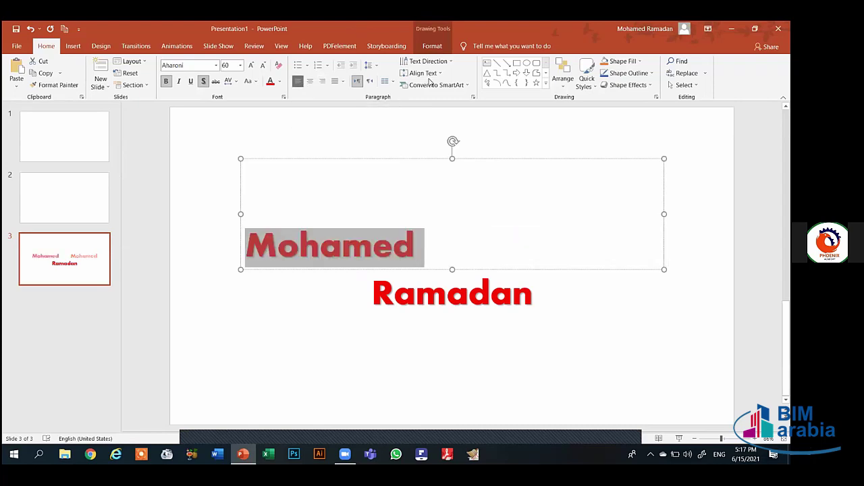
{"action": "left_click", "coordinate": [311, 81]}
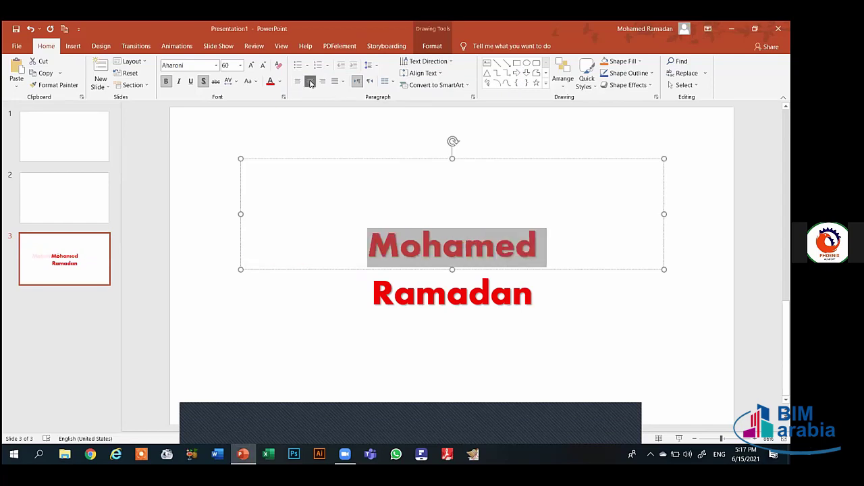
{"action": "left_click", "coordinate": [352, 138]}
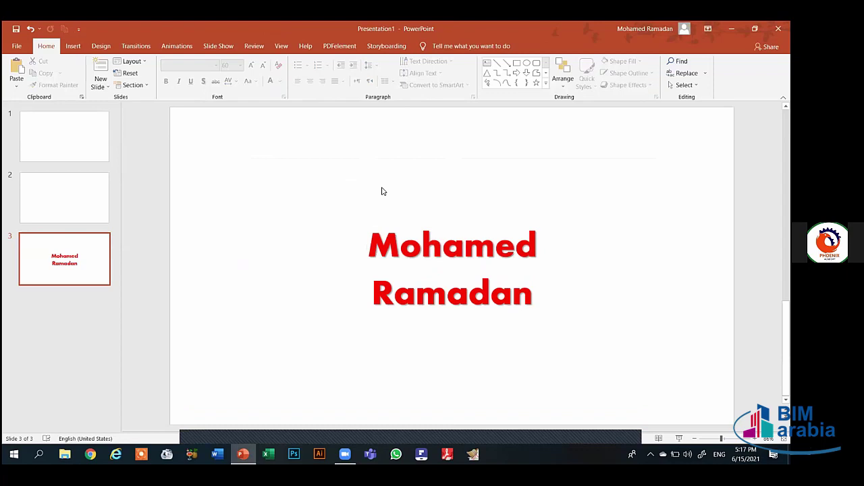
{"action": "left_click", "coordinate": [414, 248]}
Step: Add two more given names on separate lines below the first name, then select all title text
{"action": "left_click", "coordinate": [563, 234]}
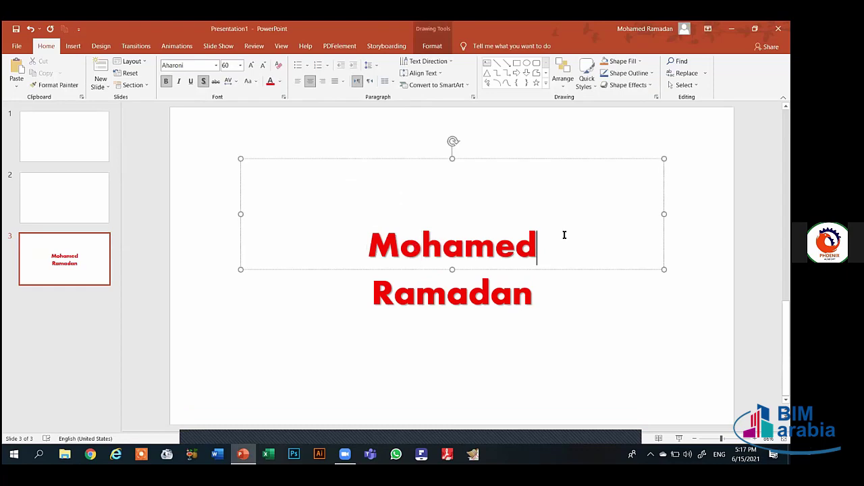
{"action": "key", "text": "Return"}
{"action": "type", "text": "A"}
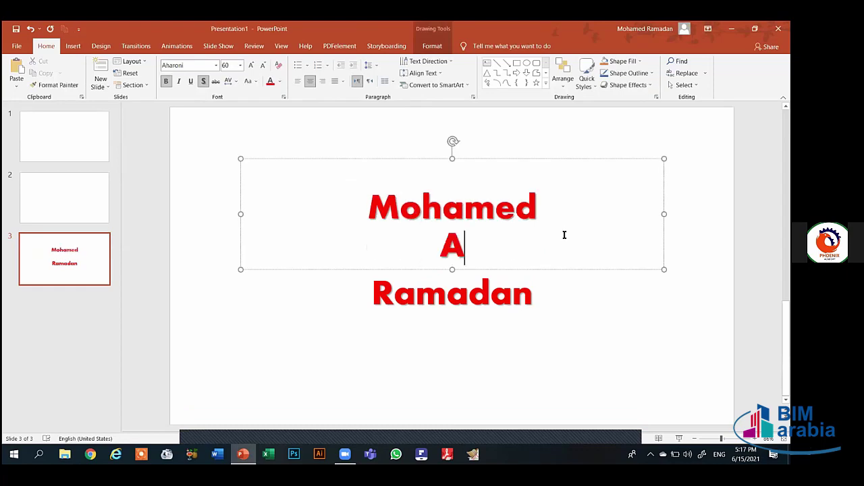
{"action": "type", "text": "hmed"}
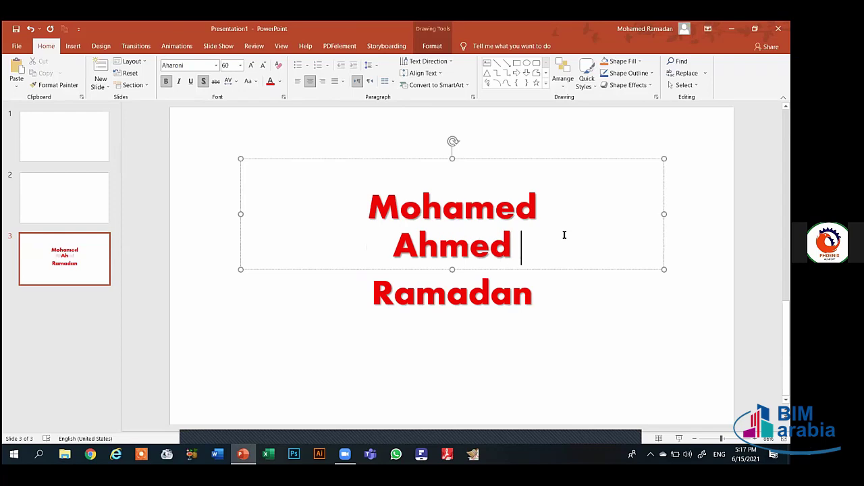
{"action": "key", "text": "Return"}
{"action": "type", "text": "M"}
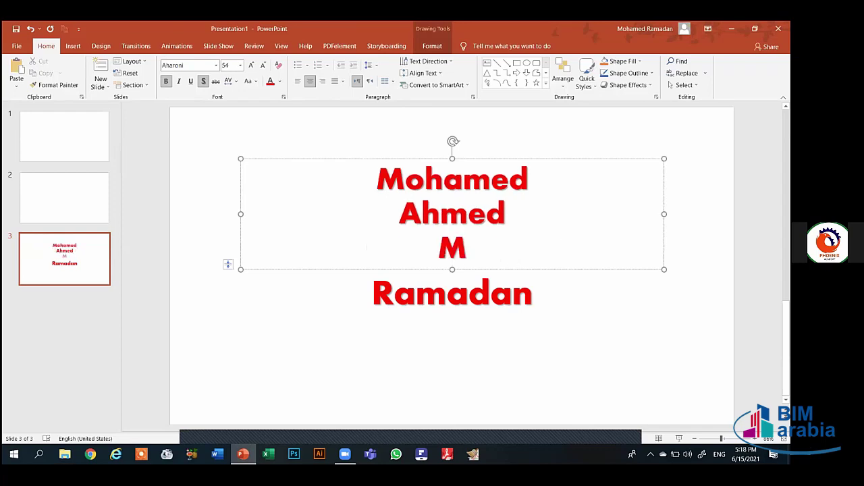
{"action": "type", "text": "ahmo"}
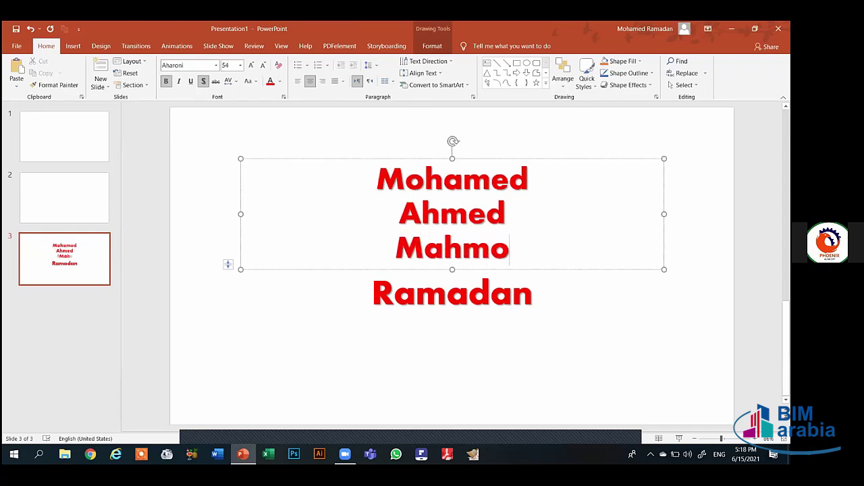
{"action": "type", "text": "us"}
{"action": "key", "text": "BackSpace"}
{"action": "key", "text": "BackSpace"}
{"action": "type", "text": "ud"}
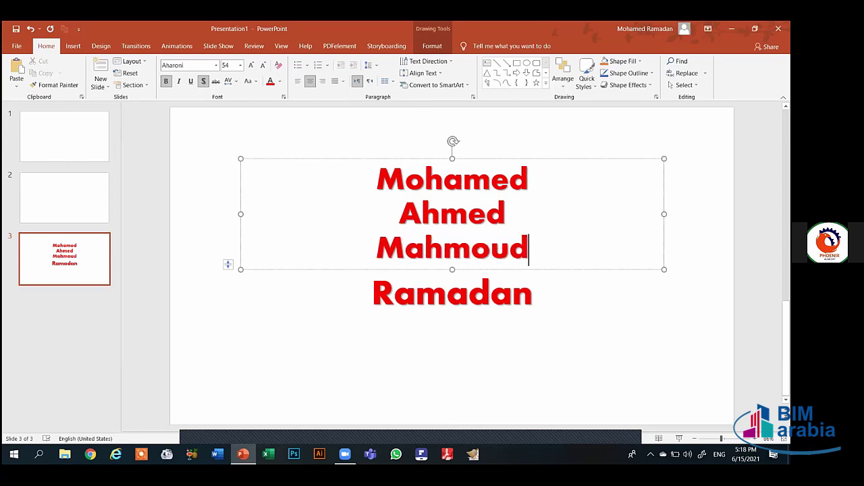
{"action": "key", "text": "ctrl+a"}
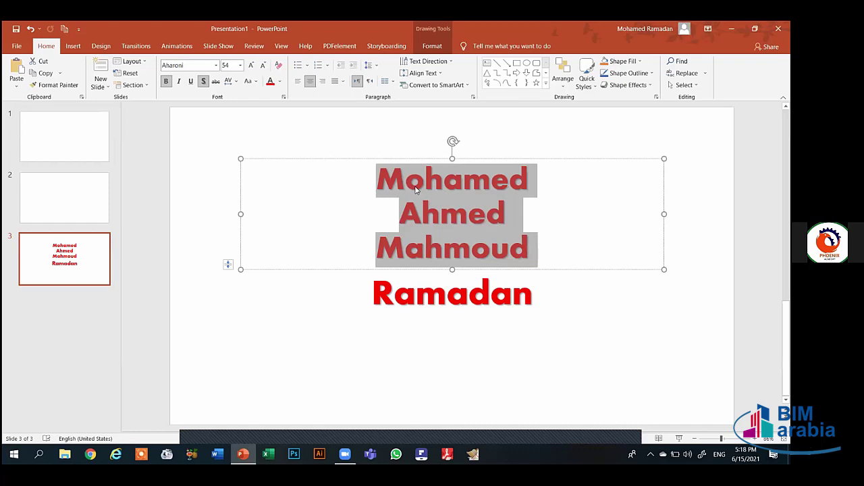
Step: Bullet the title's names, switching from hollow square to round bullets
{"action": "left_click", "coordinate": [306, 65]}
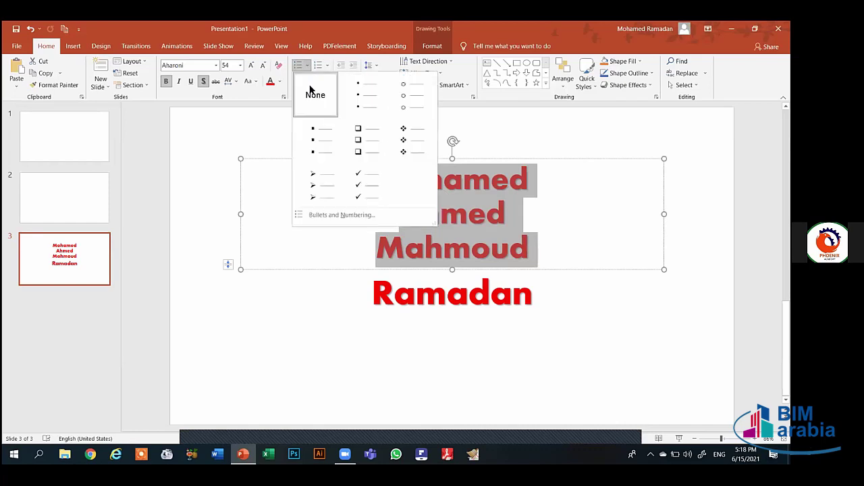
{"action": "left_click", "coordinate": [372, 137]}
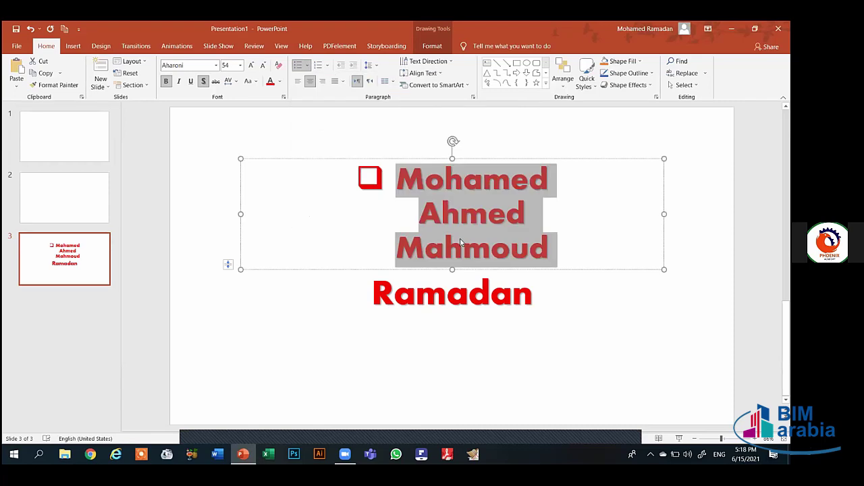
{"action": "left_click", "coordinate": [450, 239]}
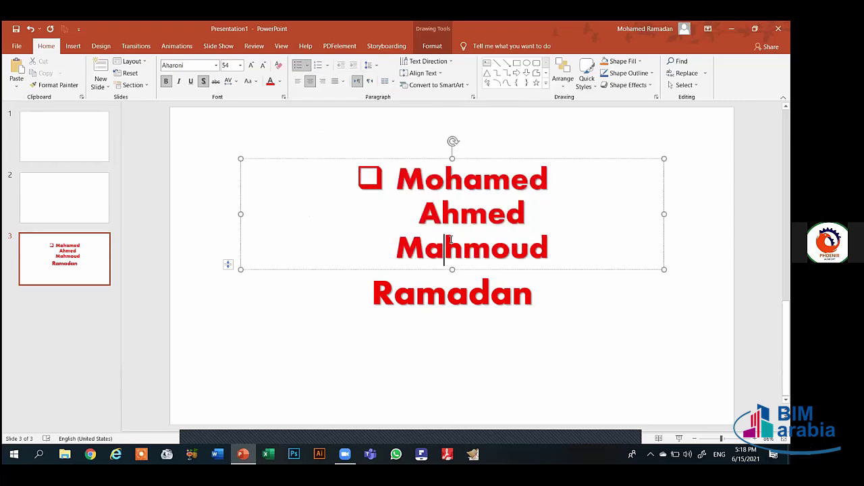
{"action": "left_click", "coordinate": [418, 209]}
{"action": "key", "text": "BackSpace"}
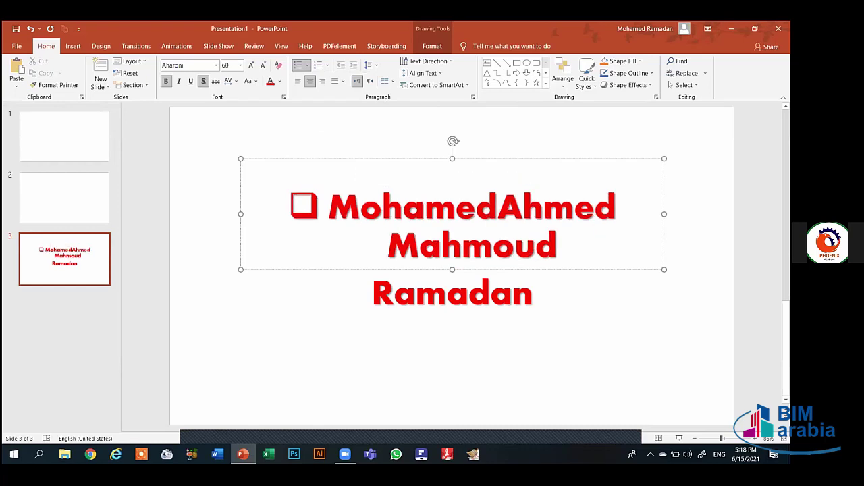
{"action": "key", "text": "Return"}
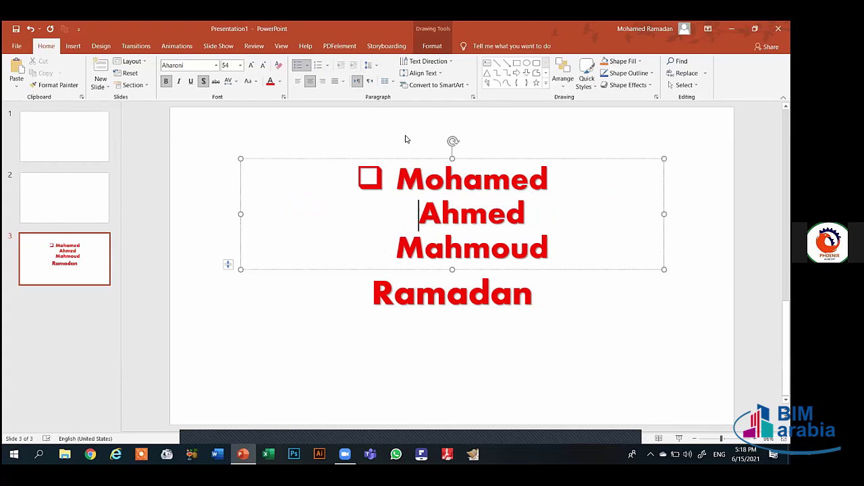
{"action": "left_click", "coordinate": [304, 65]}
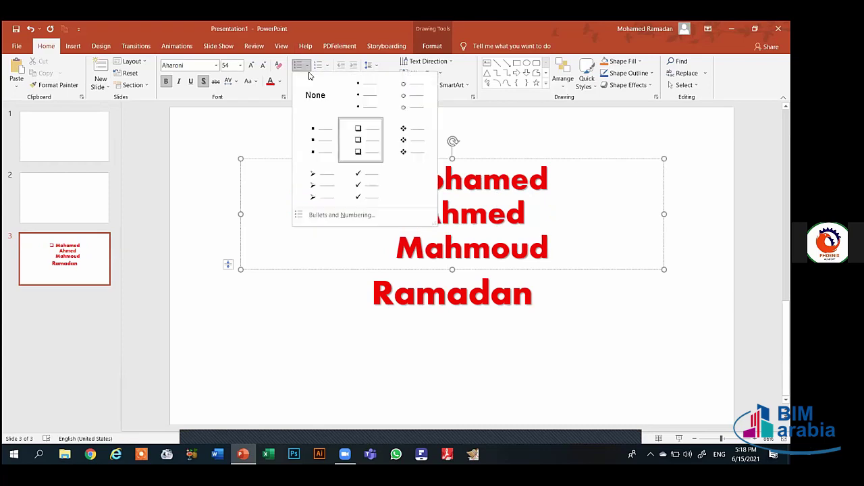
{"action": "left_click", "coordinate": [363, 111]}
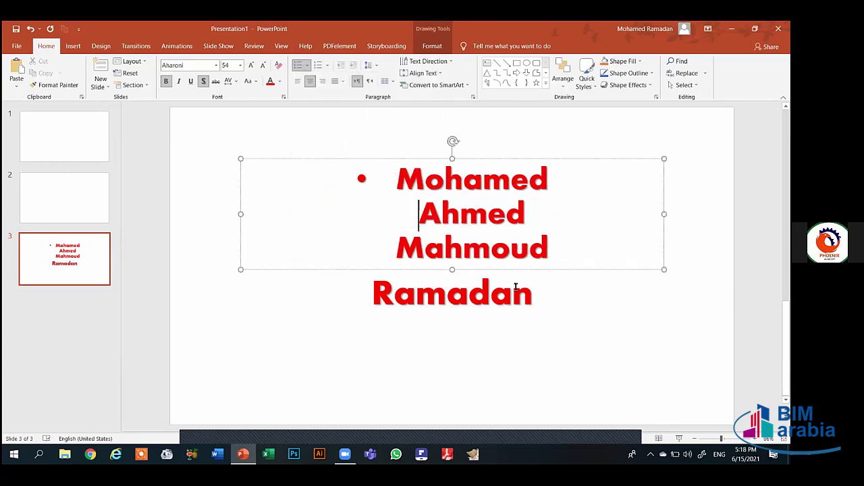
Step: Delete the two added name lines, leaving the first name with an empty line below
{"action": "double_click", "coordinate": [459, 240]}
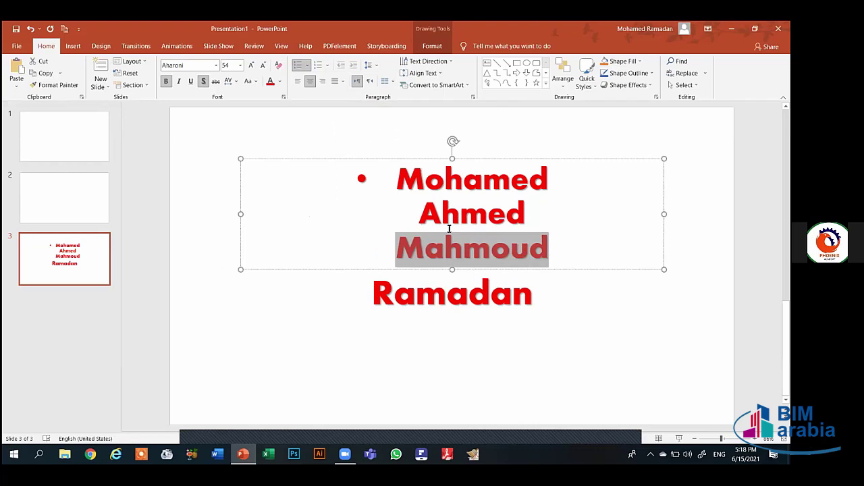
{"action": "left_click_drag", "start_coordinate": [548, 248], "coordinate": [419, 213]}
{"action": "key", "text": "Delete"}
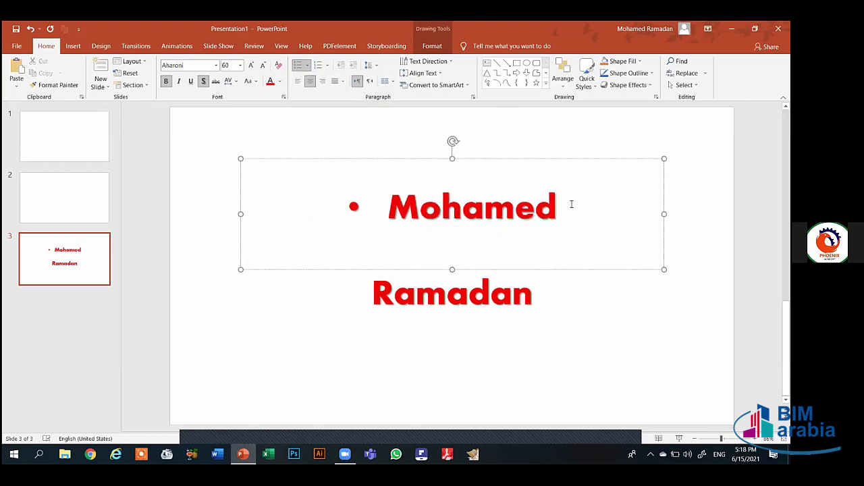
{"action": "key", "text": "Return"}
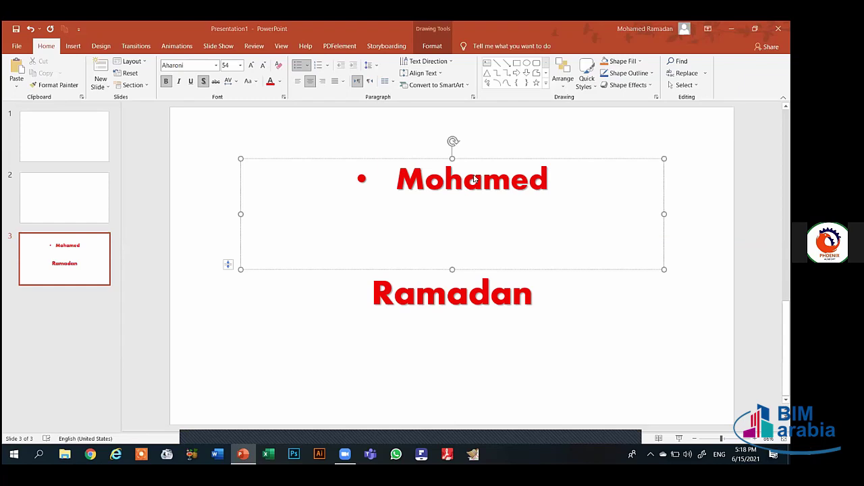
{"action": "double_click", "coordinate": [475, 181]}
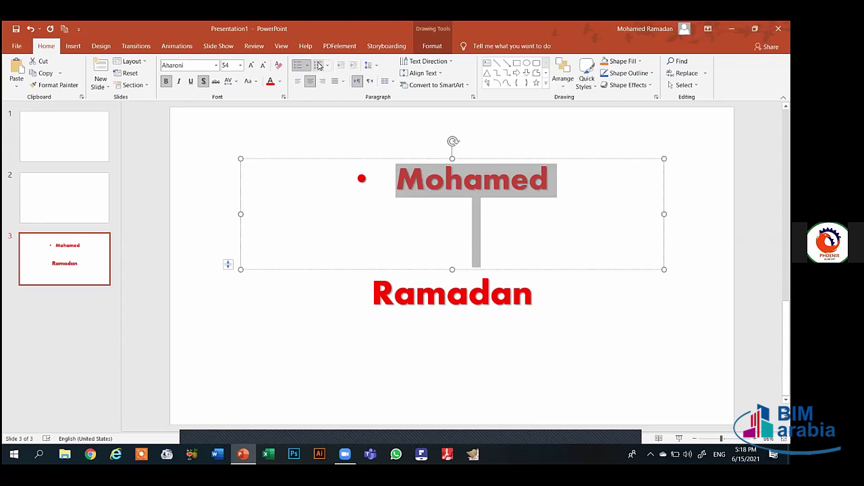
Step: Apply 1. 2. 3. numbering to the first-name line
{"action": "left_click", "coordinate": [328, 66]}
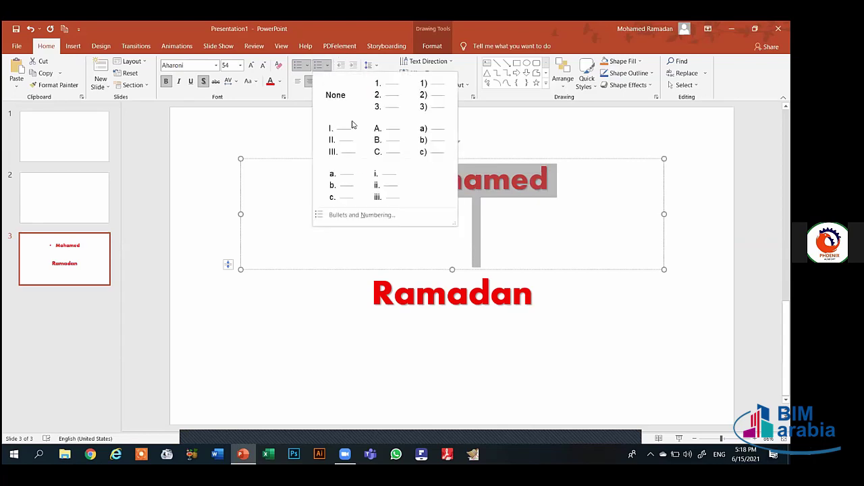
{"action": "left_click", "coordinate": [531, 221]}
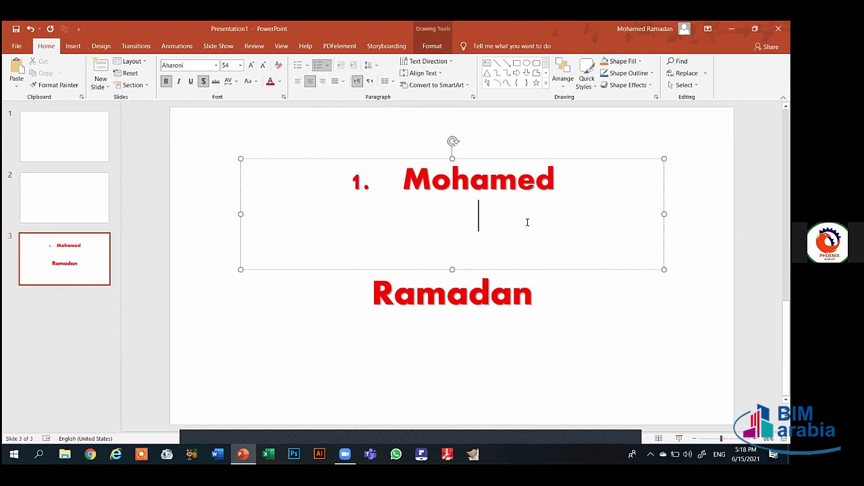
{"action": "left_click", "coordinate": [507, 137]}
Step: Erase the empty line and numbered first name, then type =rand() in the title box
{"action": "left_click", "coordinate": [484, 176]}
{"action": "left_click_drag", "start_coordinate": [558, 179], "coordinate": [376, 198]}
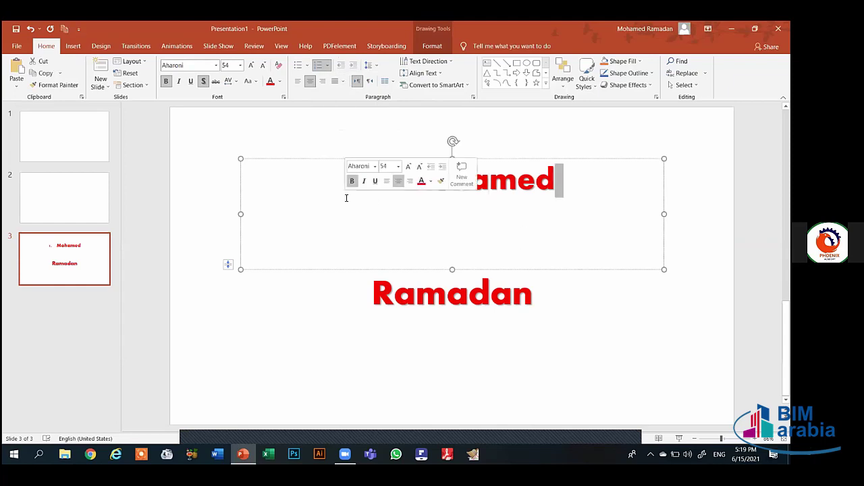
{"action": "key", "text": "Delete"}
{"action": "key", "text": "BackSpace"}
{"action": "key", "text": "BackSpace"}
{"action": "key", "text": "BackSpace"}
{"action": "key", "text": "BackSpace"}
{"action": "key", "text": "BackSpace"}
{"action": "key", "text": "BackSpace"}
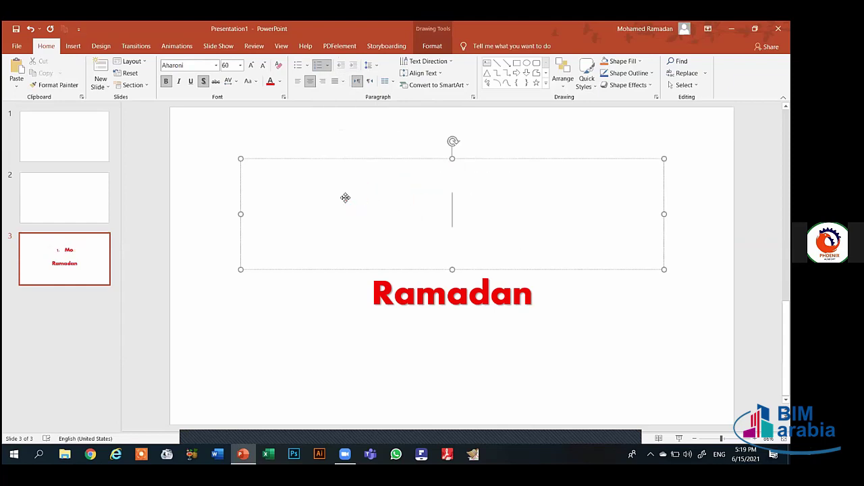
{"action": "type", "text": "="}
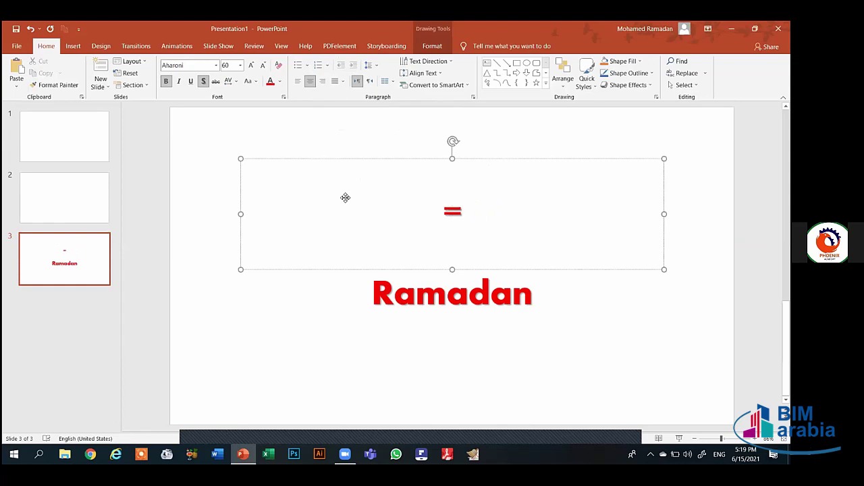
{"action": "type", "text": "ra"}
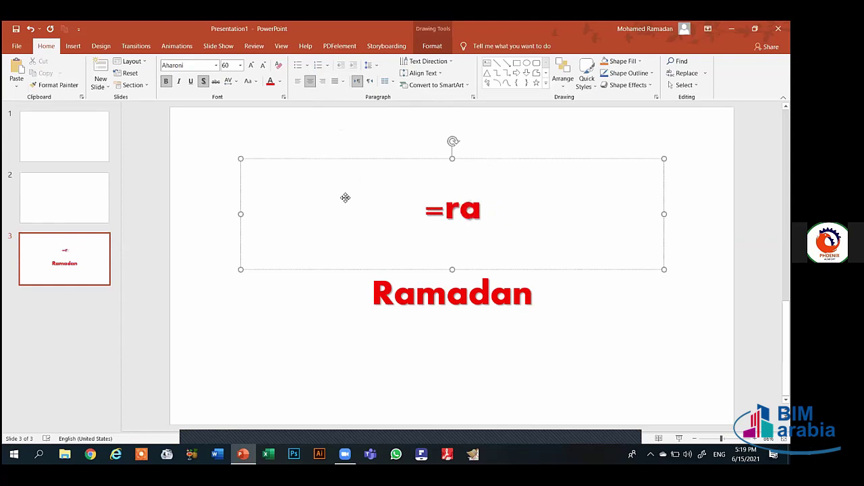
{"action": "type", "text": "nd("}
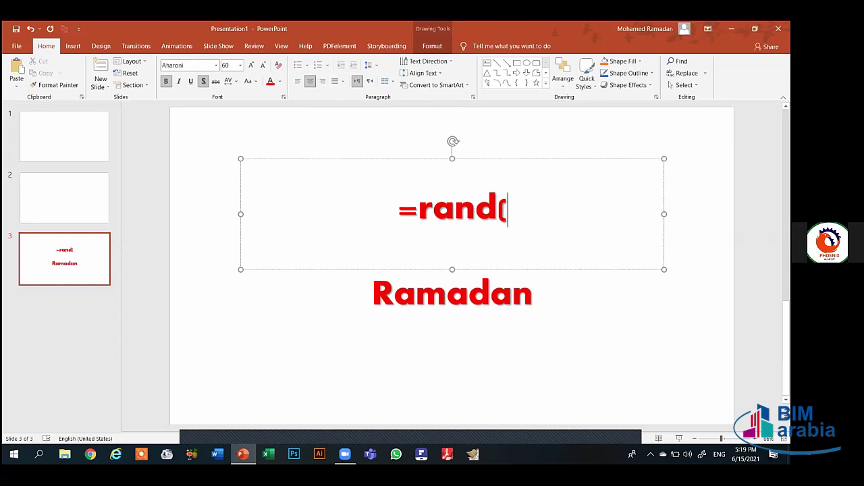
{"action": "type", "text": ")"}
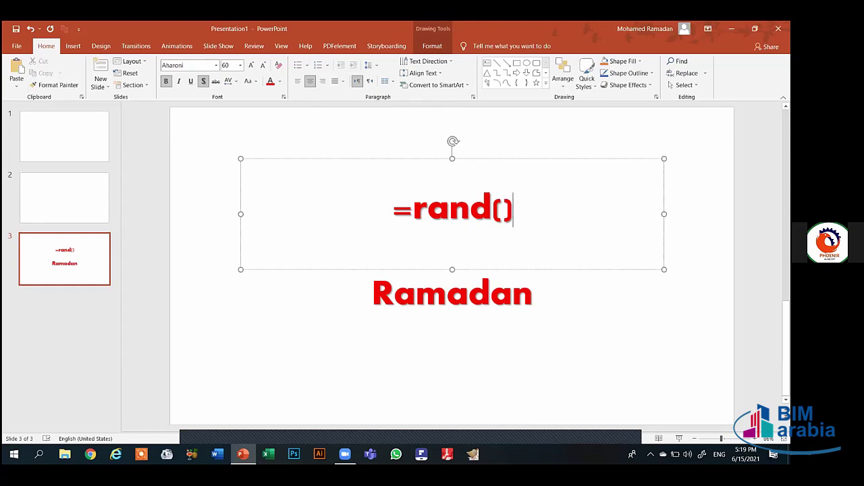
Step: Expand =rand() into quick brown fox sample paragraphs and select all of it
{"action": "key", "text": "Return"}
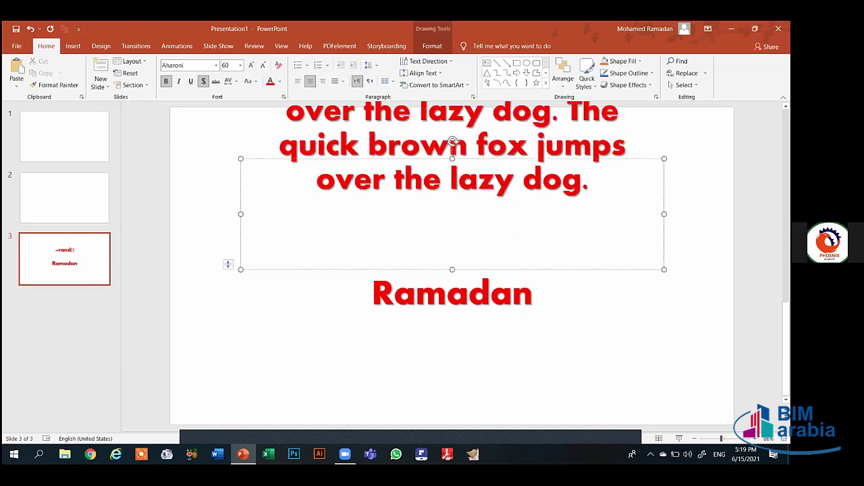
{"action": "key", "text": "ctrl+a"}
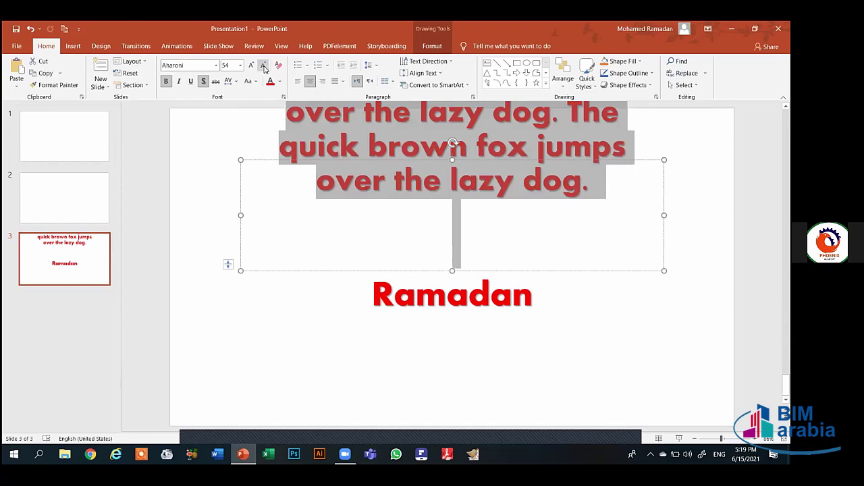
Step: Reduce the sample text to 14 pt and give all of it distributed alignment
{"action": "left_click", "coordinate": [264, 68]}
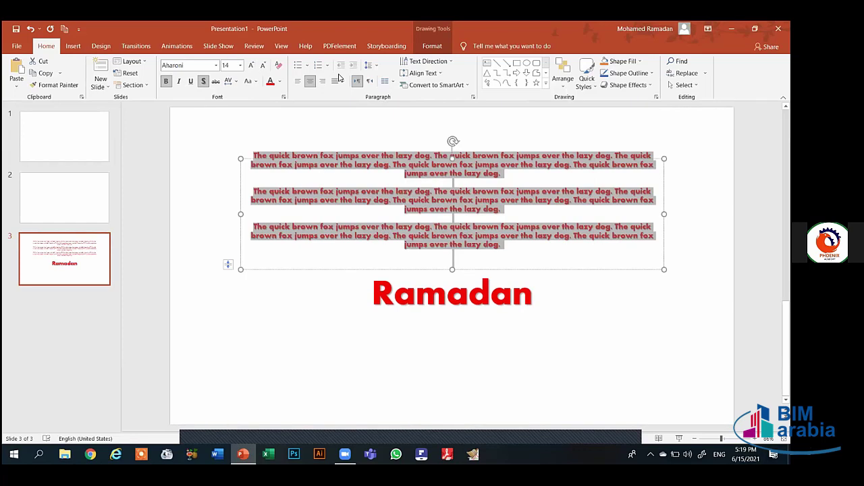
{"action": "left_click", "coordinate": [341, 81]}
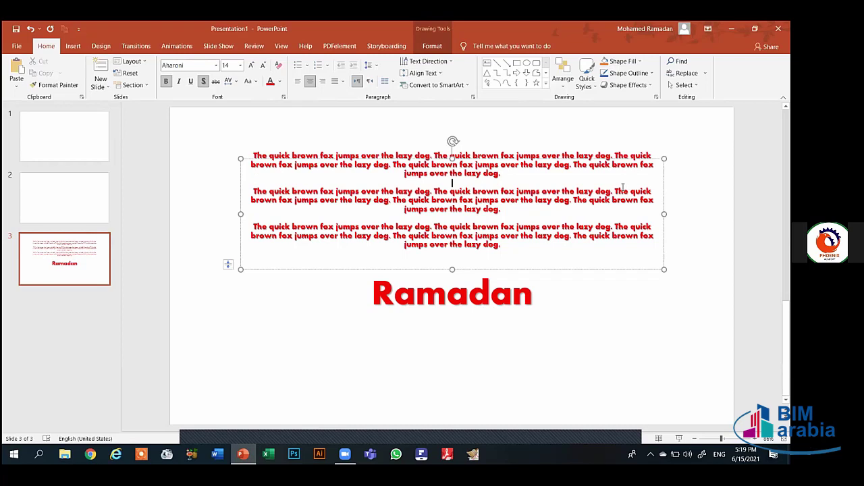
{"action": "key", "text": "ctrl+a"}
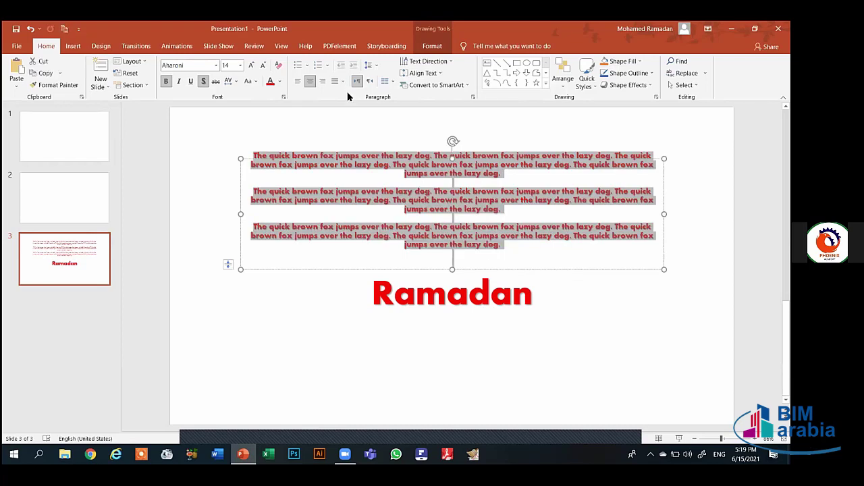
{"action": "key", "text": "ctrl+shift+j"}
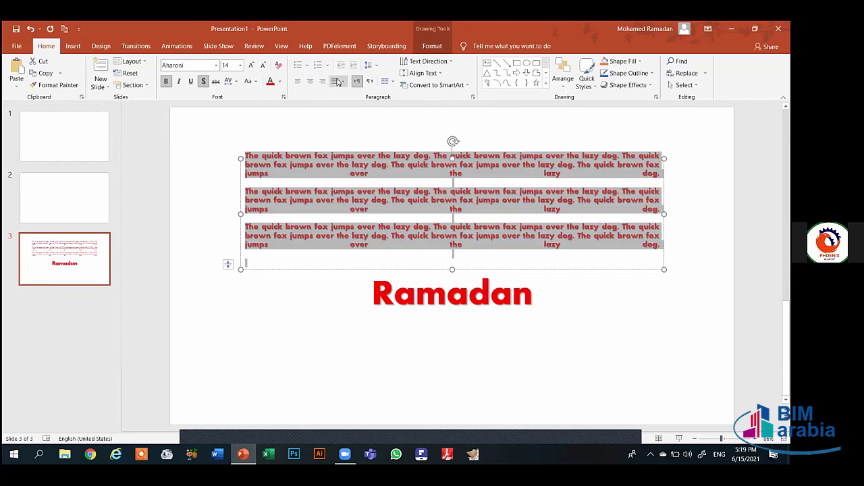
{"action": "left_click", "coordinate": [376, 64]}
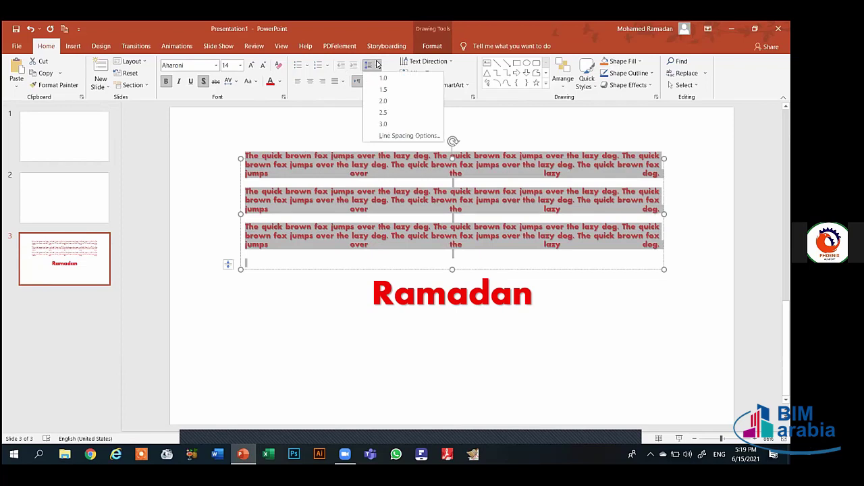
{"action": "left_click", "coordinate": [376, 64]}
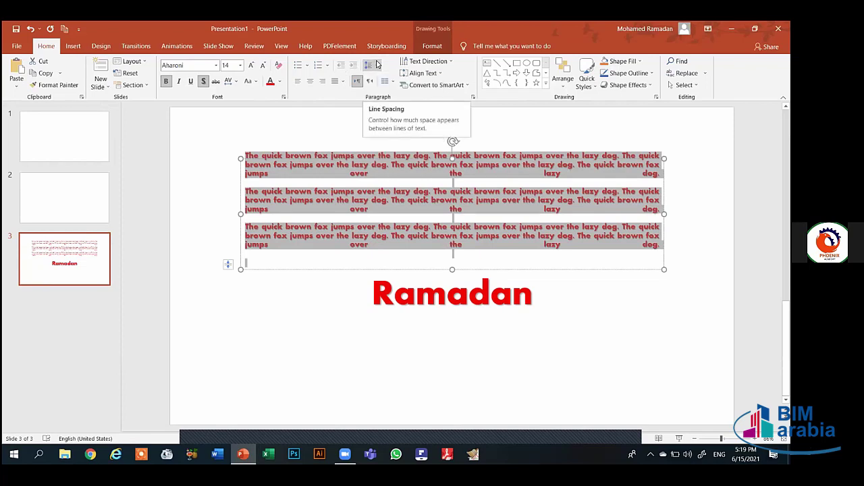
{"action": "left_click", "coordinate": [376, 64]}
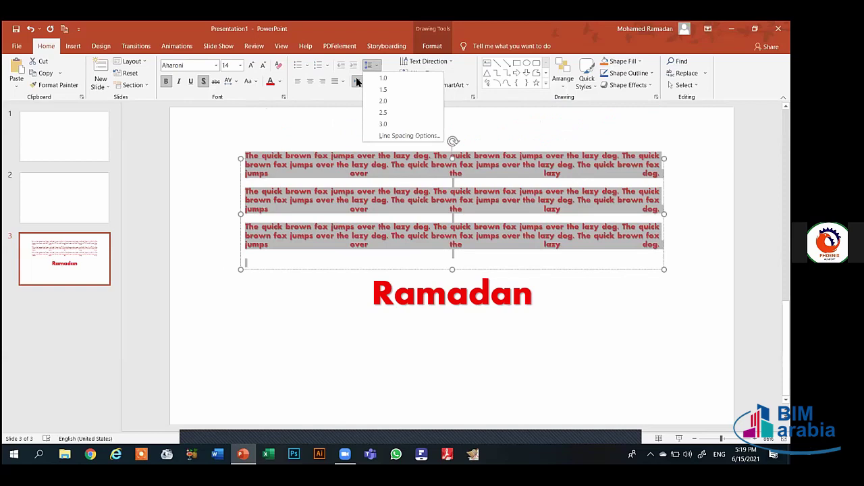
{"action": "left_click", "coordinate": [356, 79]}
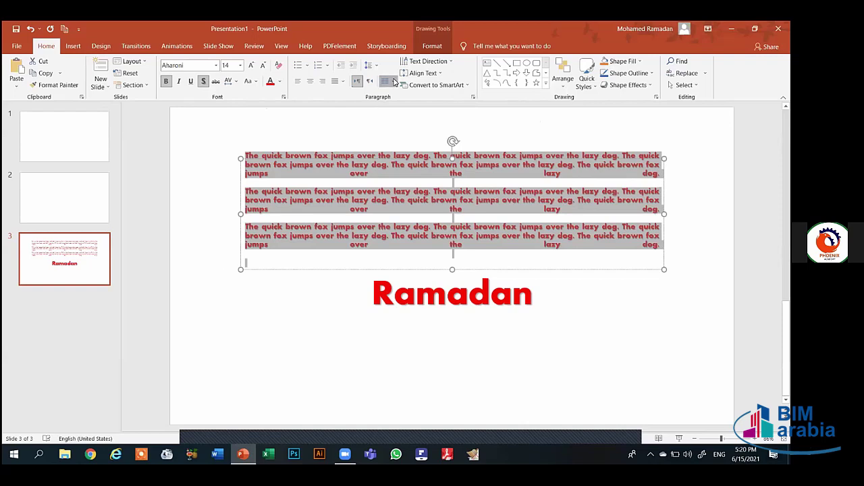
Step: Set the sample text to two columns, then three columns, and reselect the box
{"action": "left_click", "coordinate": [394, 82]}
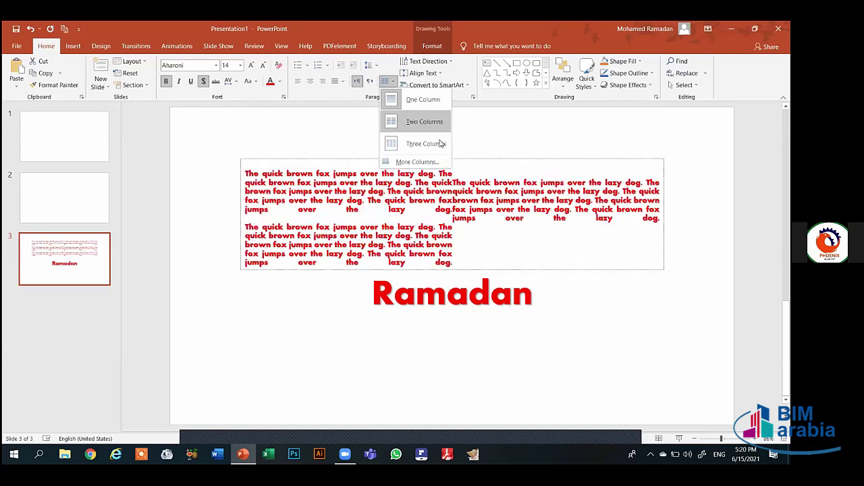
{"action": "left_click", "coordinate": [389, 84]}
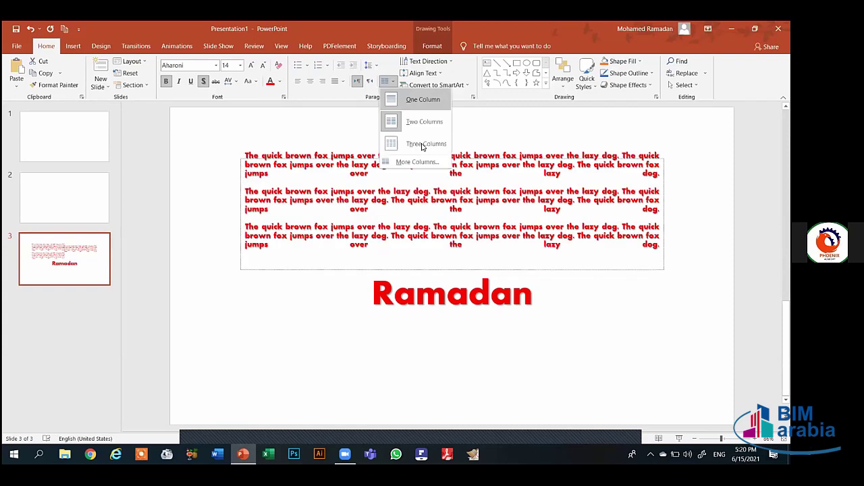
{"action": "left_click", "coordinate": [422, 145]}
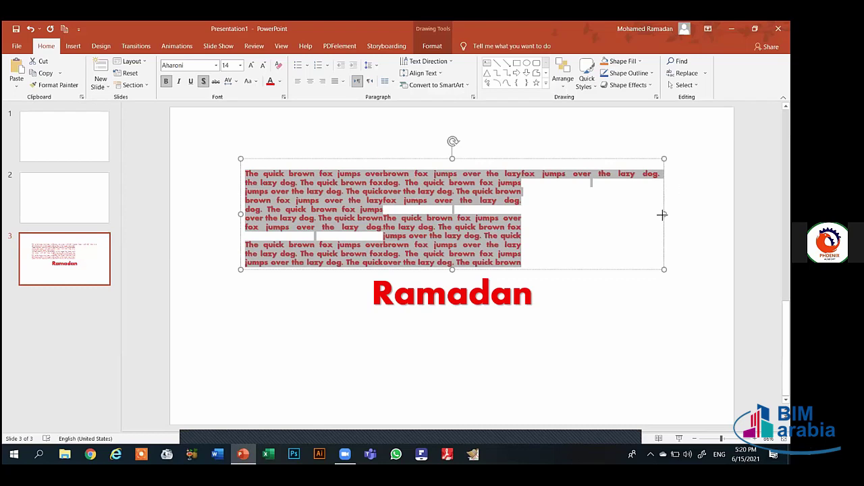
{"action": "left_click", "coordinate": [690, 210]}
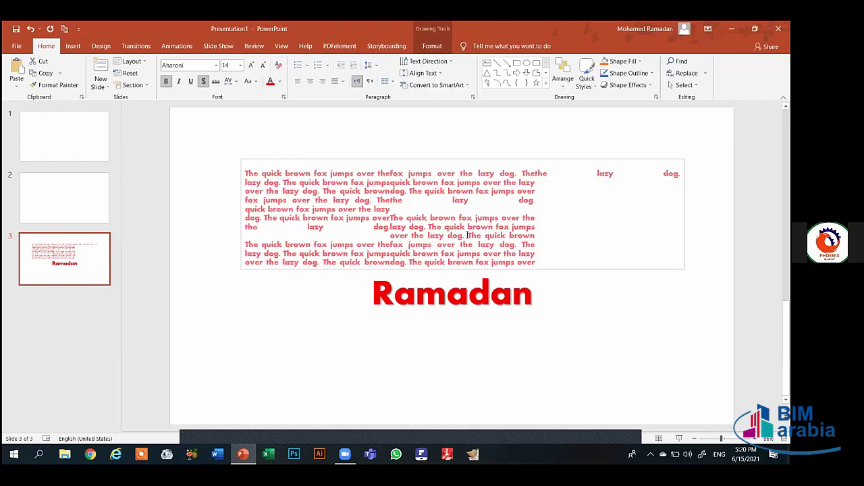
{"action": "left_click", "coordinate": [466, 270]}
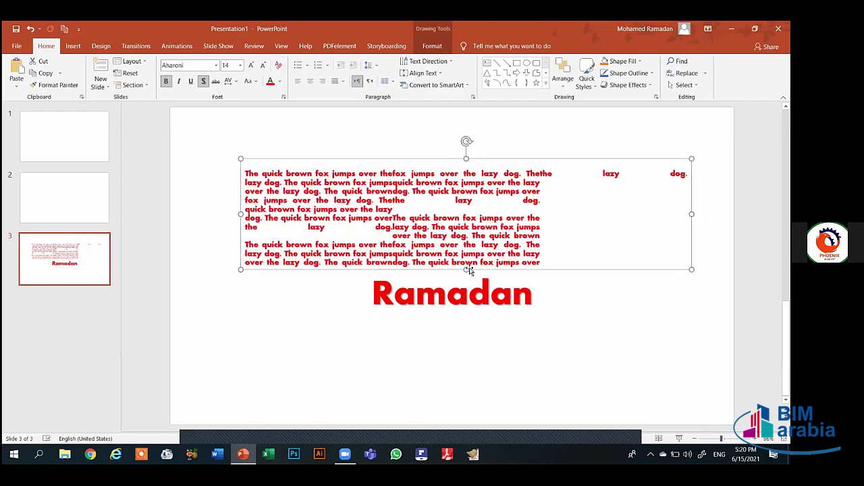
Step: Delete the Ramadan subtitle text and its empty subtitle placeholder
{"action": "left_click", "coordinate": [429, 351]}
{"action": "key", "text": "Delete"}
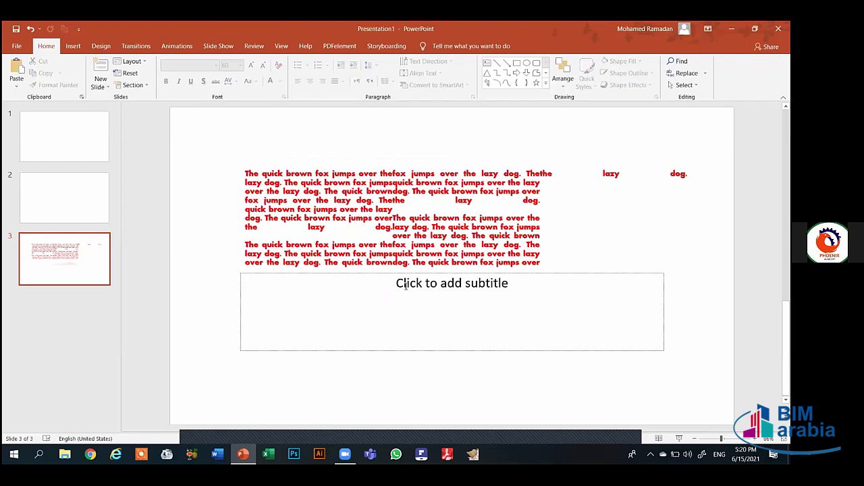
{"action": "left_click", "coordinate": [391, 273]}
{"action": "key", "text": "Delete"}
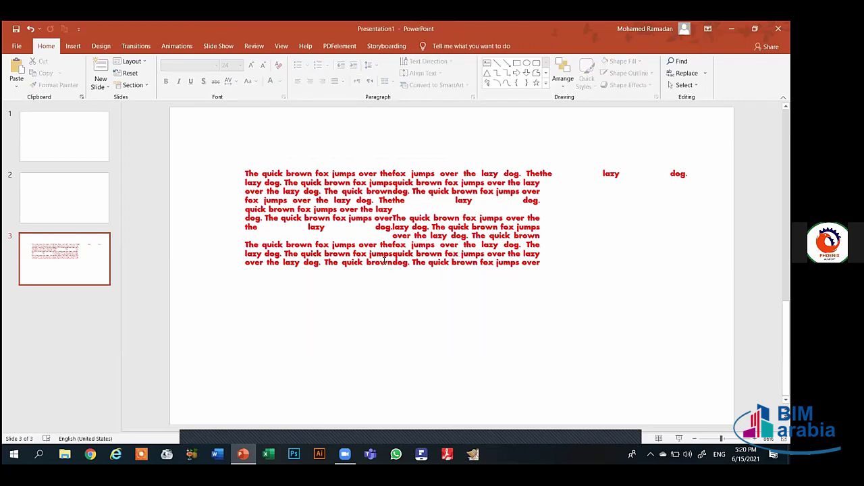
Step: Narrow the sample text box to one column's width and move it toward the slide centre
{"action": "left_click", "coordinate": [384, 256]}
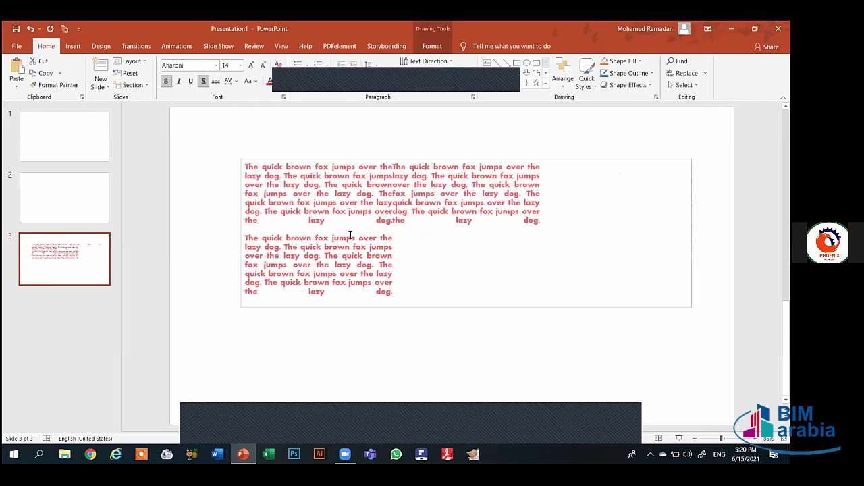
{"action": "key", "text": "Escape"}
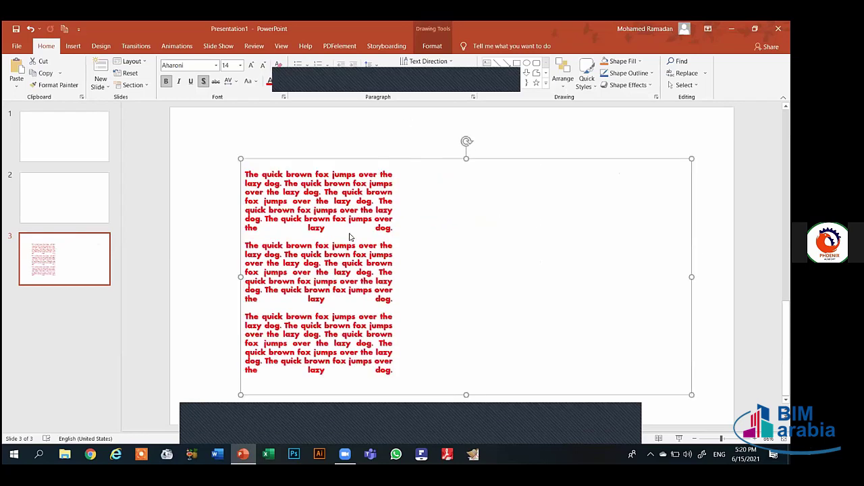
{"action": "left_click", "coordinate": [366, 344]}
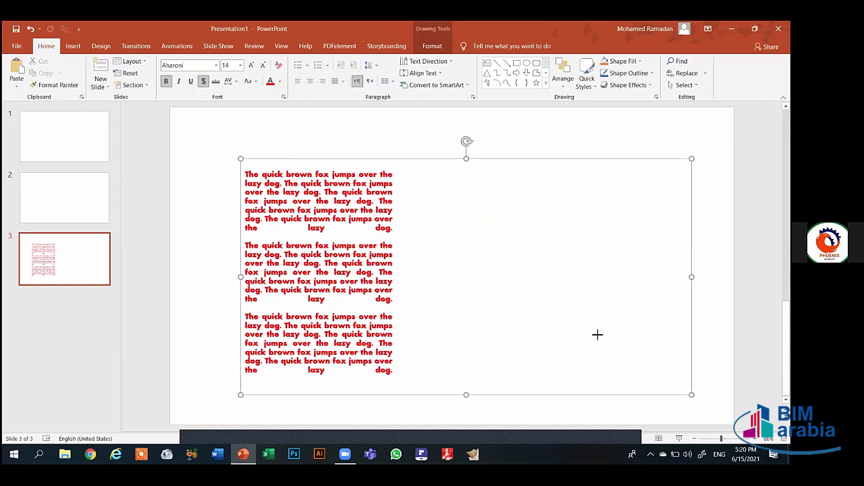
{"action": "left_click_drag", "start_coordinate": [596, 334], "coordinate": [382, 376]}
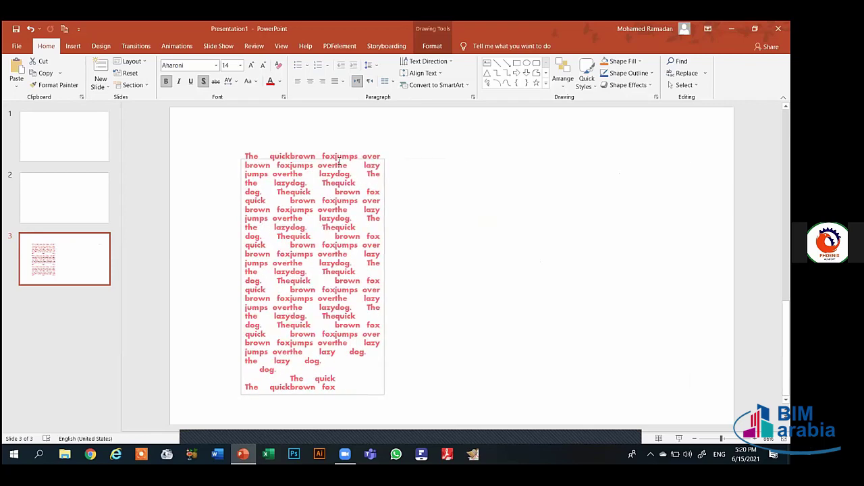
{"action": "key", "text": "Escape"}
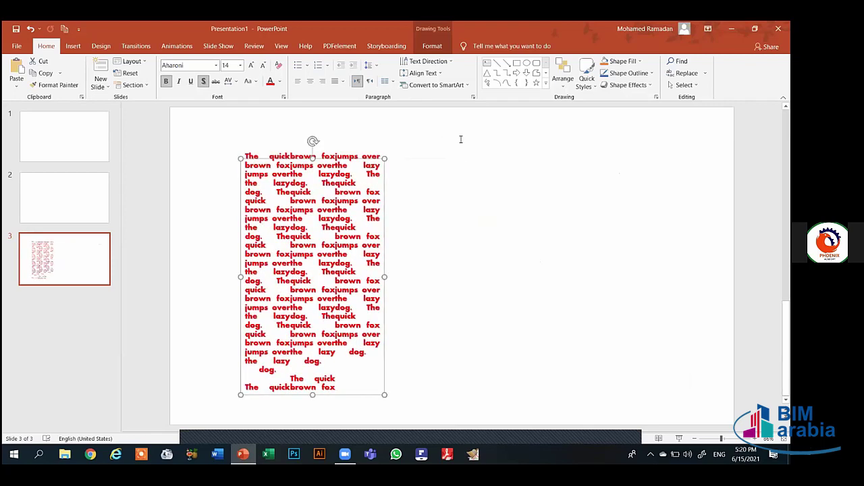
{"action": "left_click_drag", "start_coordinate": [281, 181], "coordinate": [390, 157]}
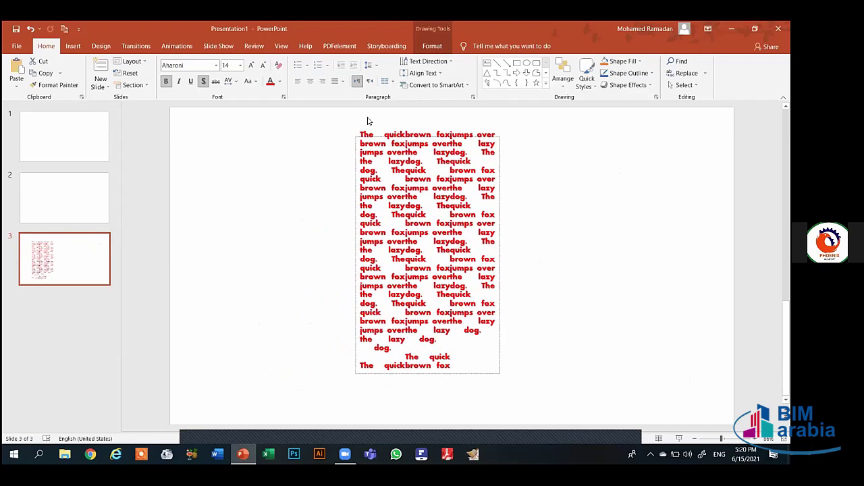
Step: Try the text direction choices, then open Format Shape via More Options
{"action": "left_click", "coordinate": [431, 62]}
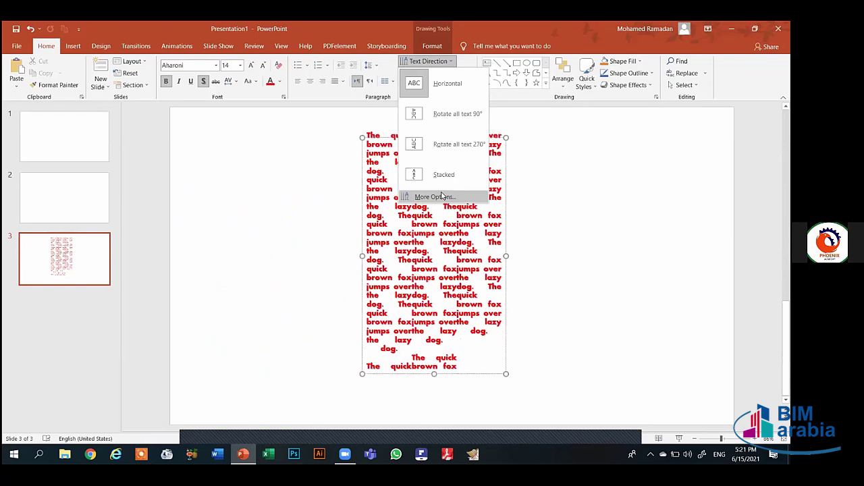
{"action": "left_click", "coordinate": [442, 196]}
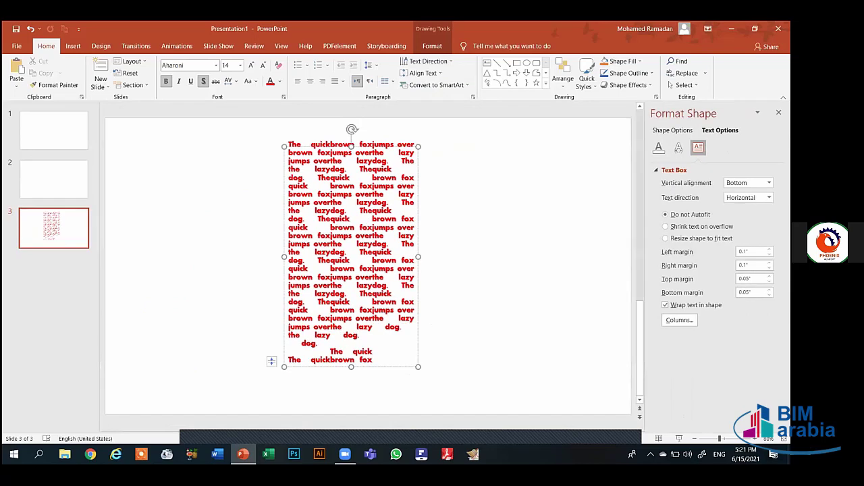
Step: Set vertical alignment to Bottom Centered after trying Middle and Top Centered, keeping text Horizontal
{"action": "left_click", "coordinate": [748, 182]}
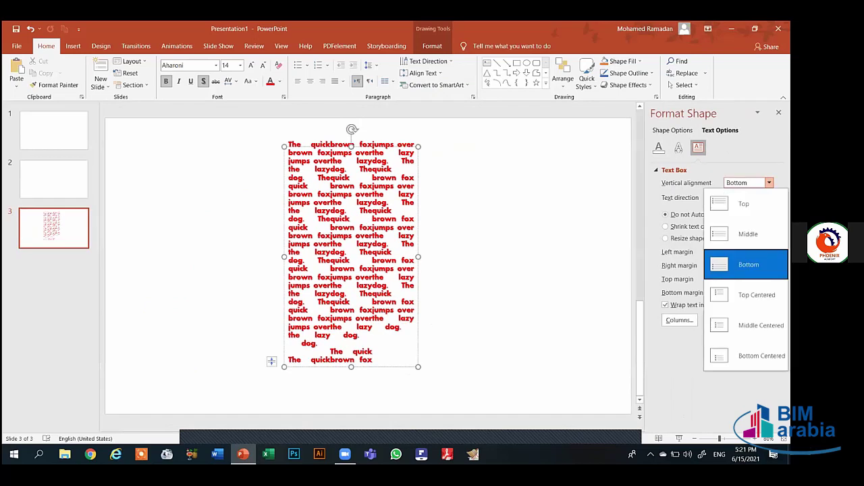
{"action": "left_click", "coordinate": [743, 232]}
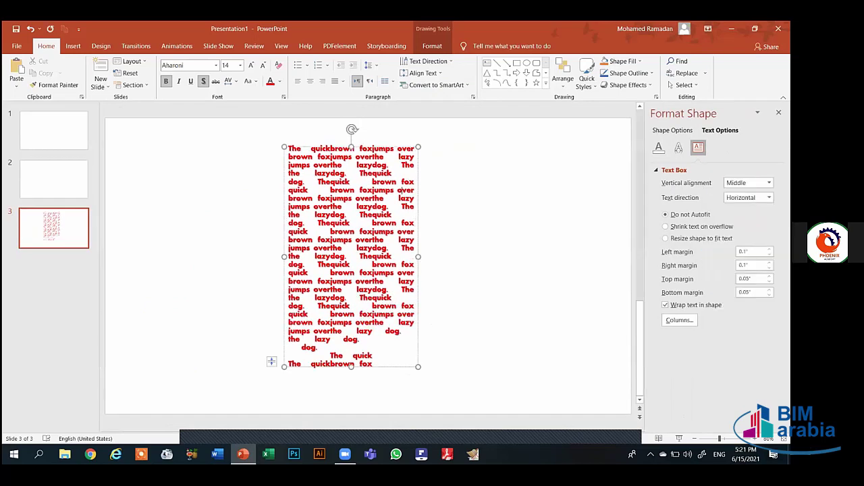
{"action": "left_click", "coordinate": [769, 182]}
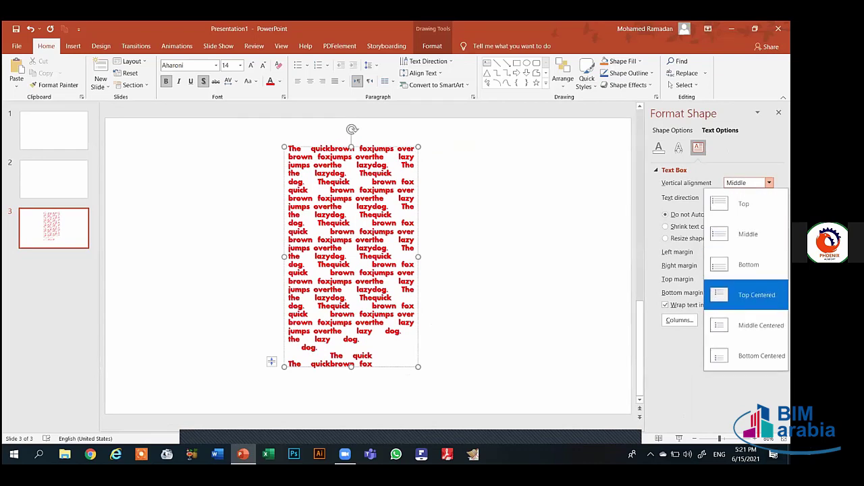
{"action": "left_click", "coordinate": [756, 295]}
{"action": "left_click", "coordinate": [768, 182]}
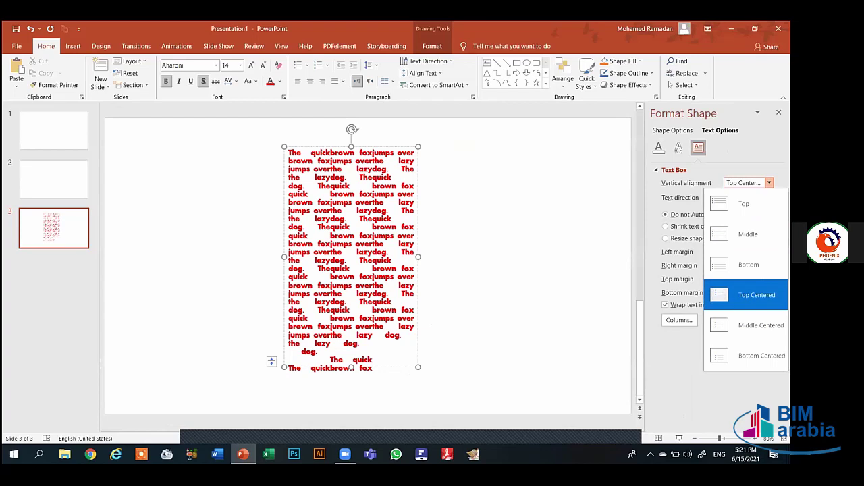
{"action": "left_click", "coordinate": [756, 356]}
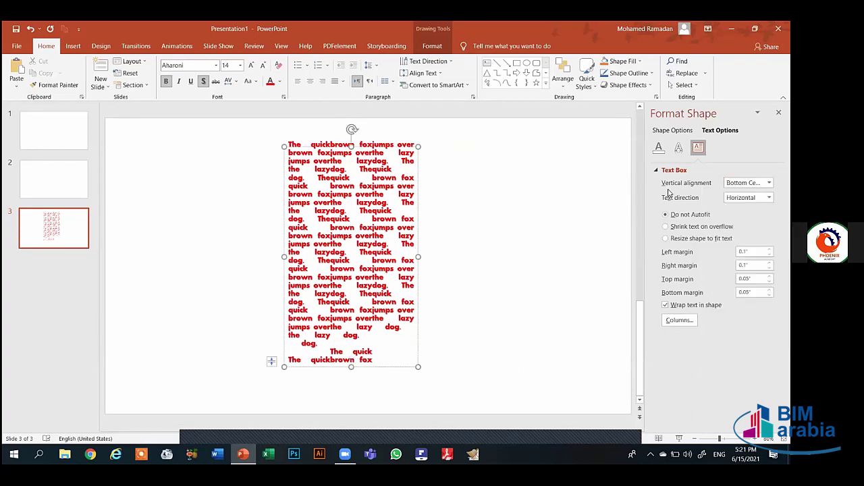
{"action": "left_click", "coordinate": [768, 197]}
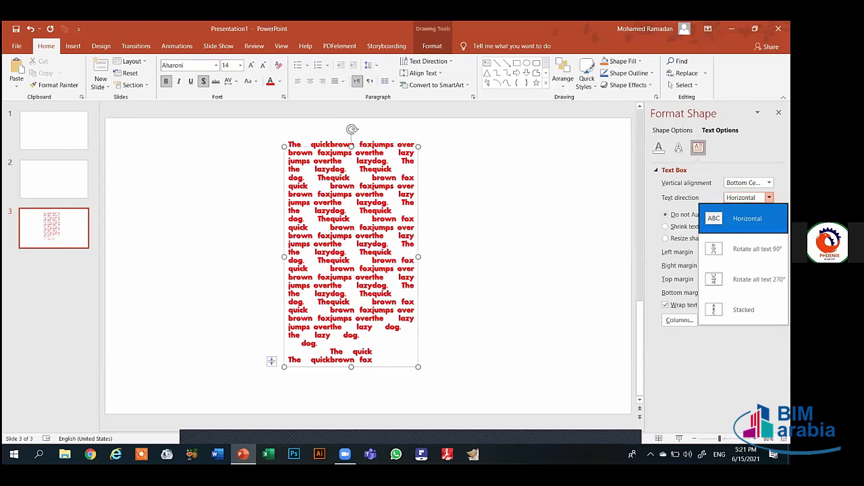
{"action": "left_click", "coordinate": [705, 228]}
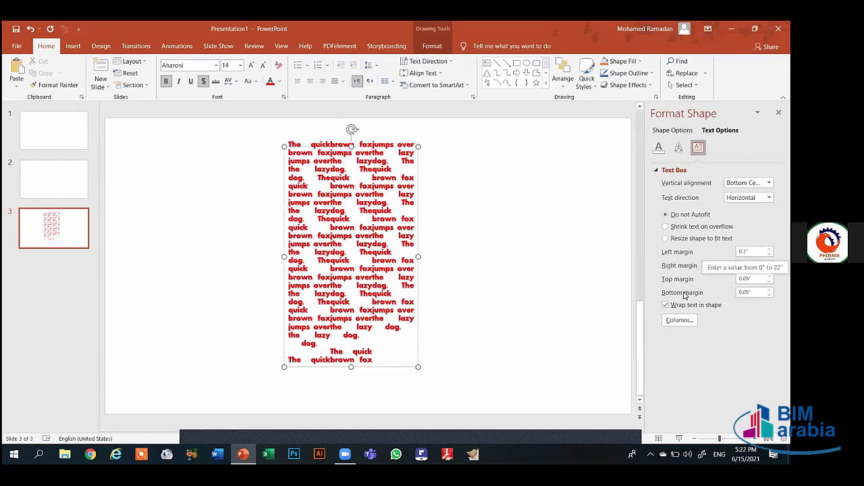
Step: Switch the text fill to No fill and back to Solid fill
{"action": "left_click", "coordinate": [658, 149]}
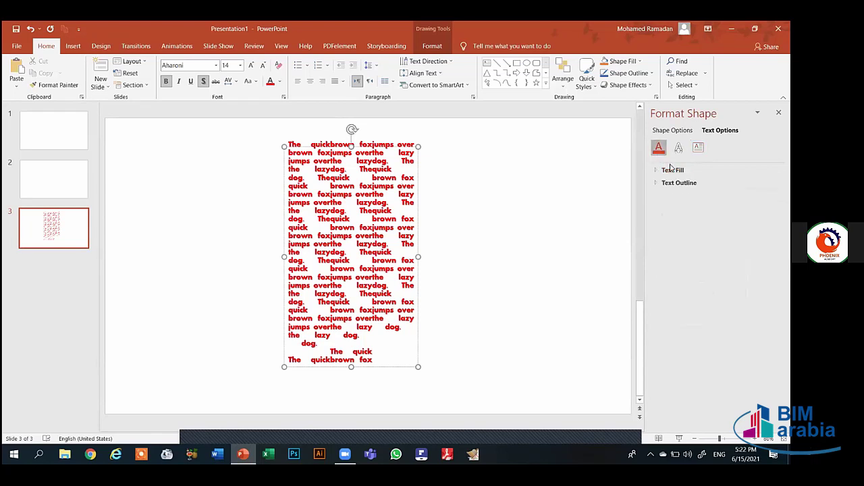
{"action": "left_click", "coordinate": [673, 170]}
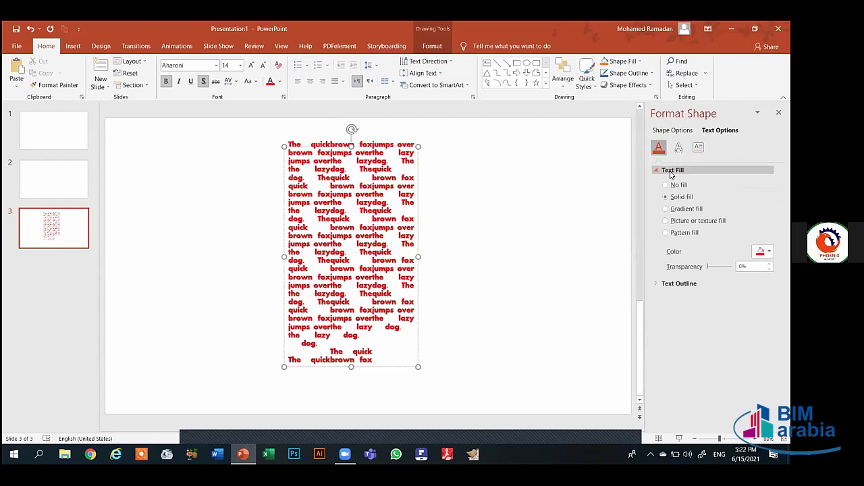
{"action": "left_click", "coordinate": [673, 186]}
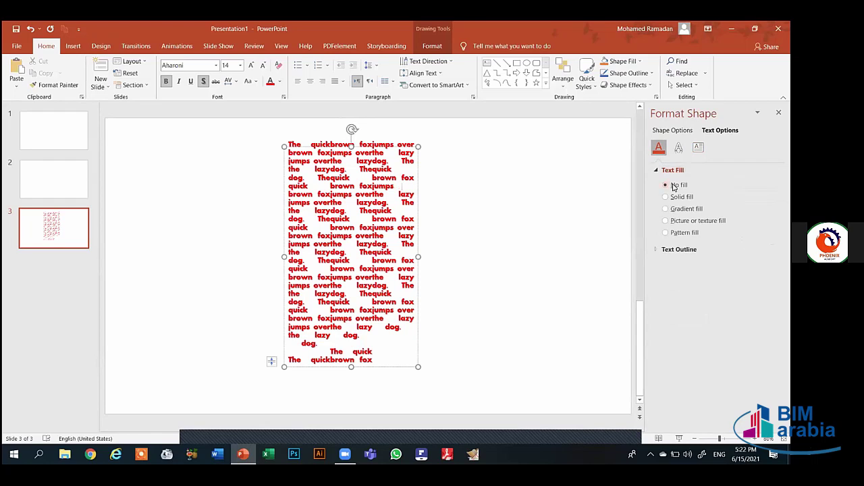
{"action": "left_click", "coordinate": [675, 197]}
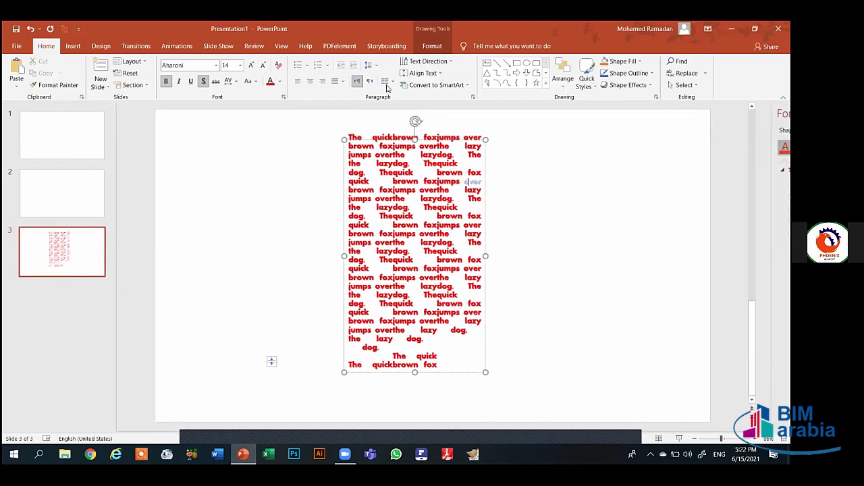
Step: Close the formatting pane and reselect the red text box
{"action": "right_click", "coordinate": [434, 75]}
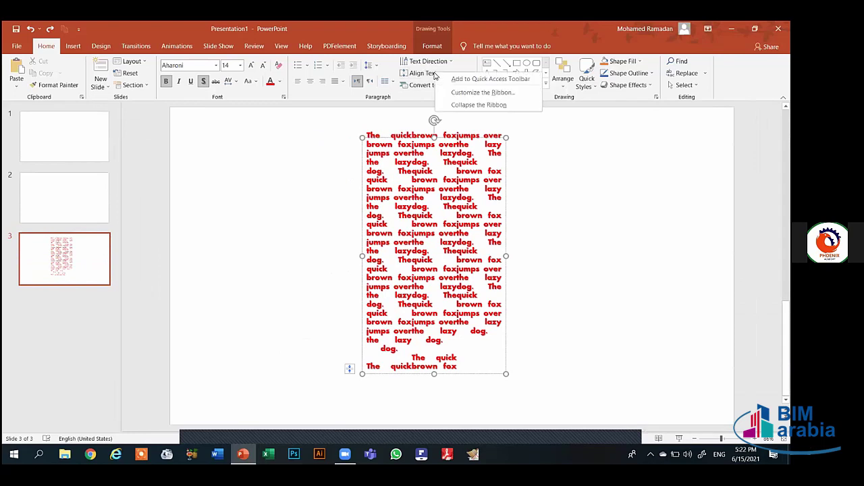
{"action": "left_click", "coordinate": [425, 72]}
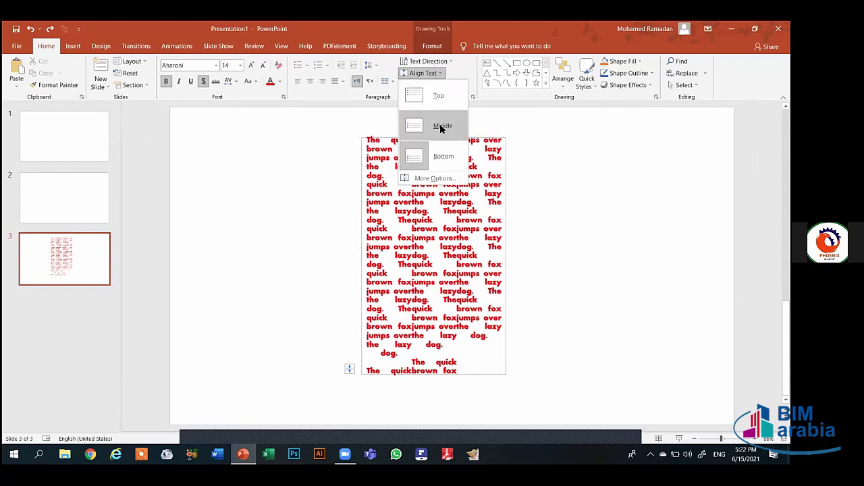
{"action": "right_click", "coordinate": [591, 190]}
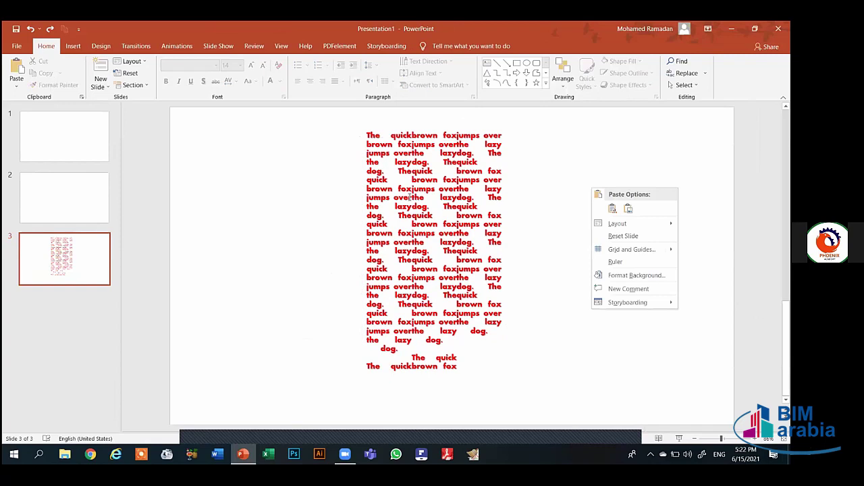
{"action": "left_click", "coordinate": [341, 210]}
{"action": "left_click", "coordinate": [362, 206]}
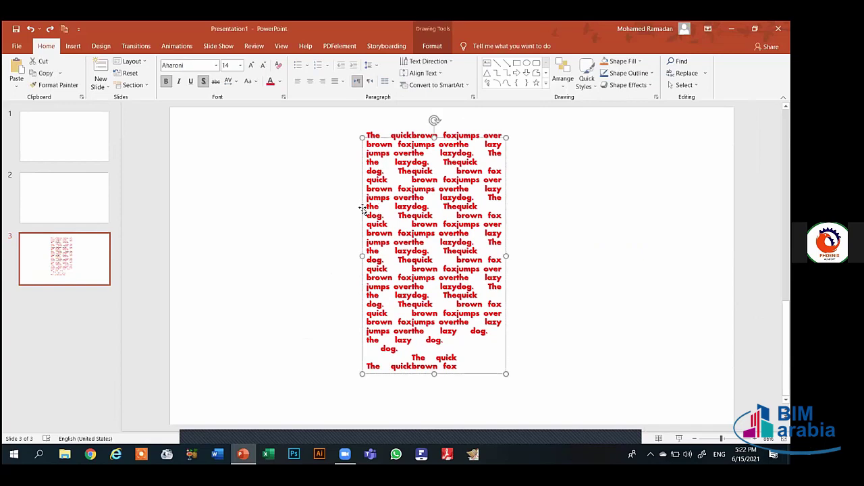
Step: Delete the red text box and type a first name into the title placeholder
{"action": "key", "text": "Delete"}
{"action": "left_click", "coordinate": [333, 178]}
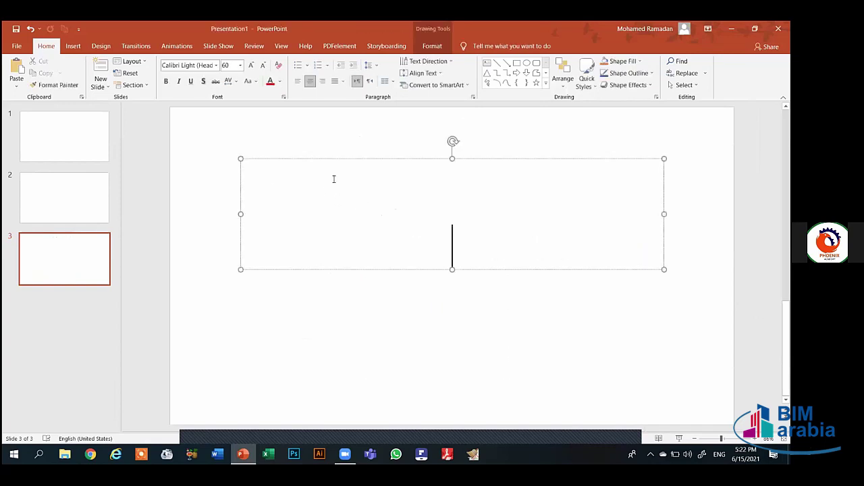
{"action": "type", "text": "Moha"}
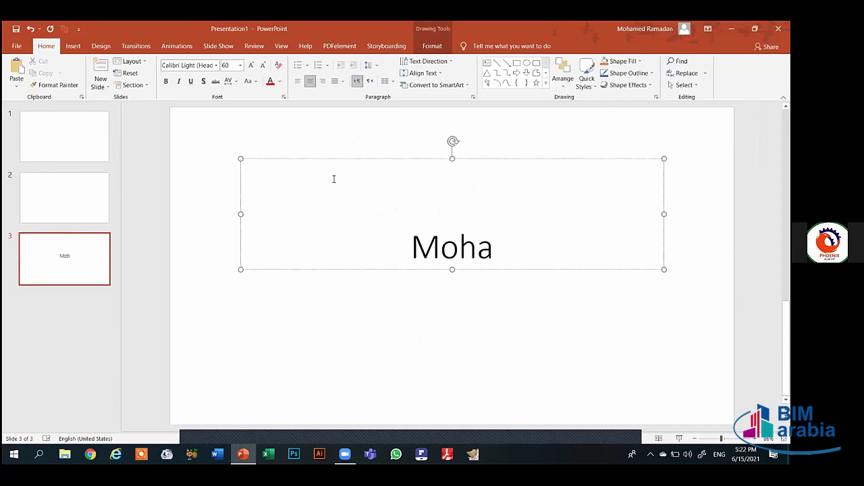
{"action": "type", "text": "med"}
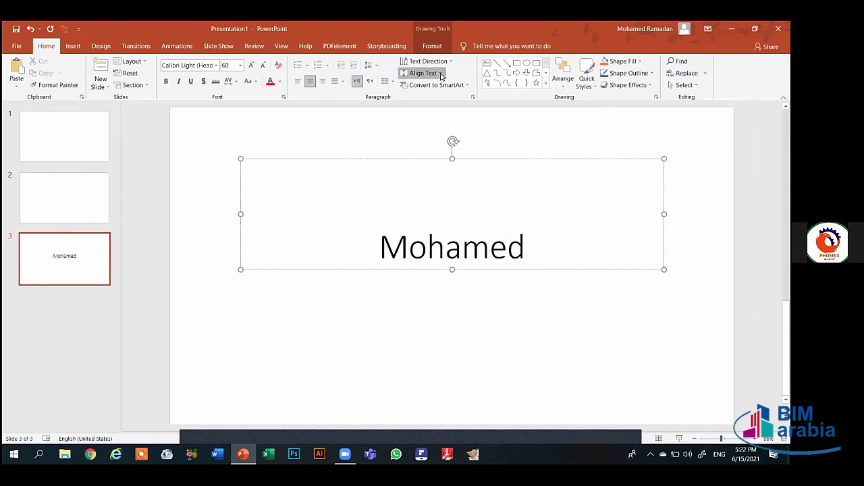
Step: Align the name title text to the bottom of its box after trying Middle
{"action": "left_click", "coordinate": [422, 72]}
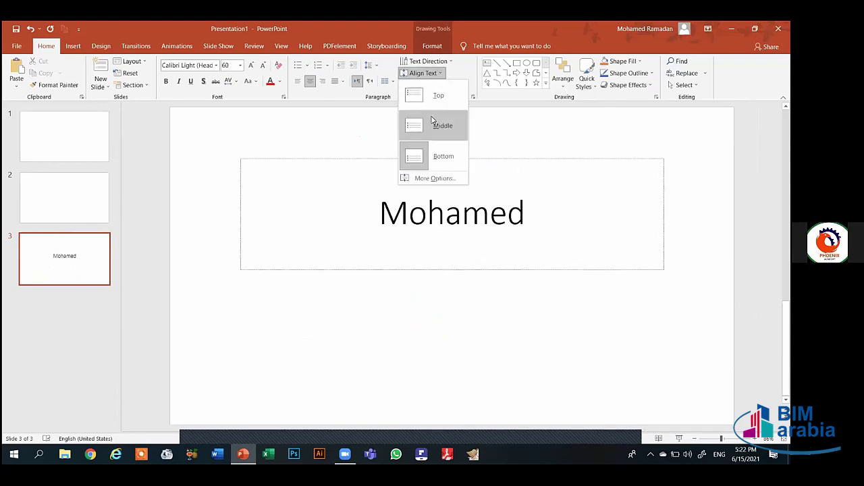
{"action": "left_click", "coordinate": [434, 125]}
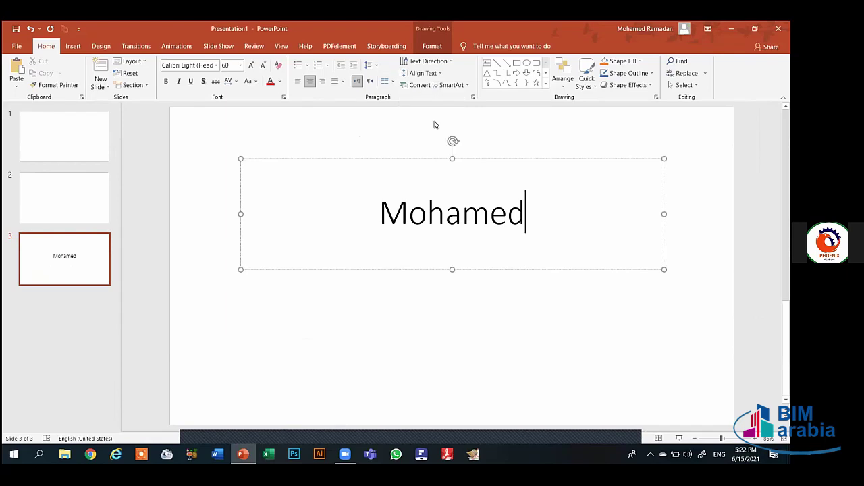
{"action": "left_click", "coordinate": [436, 73]}
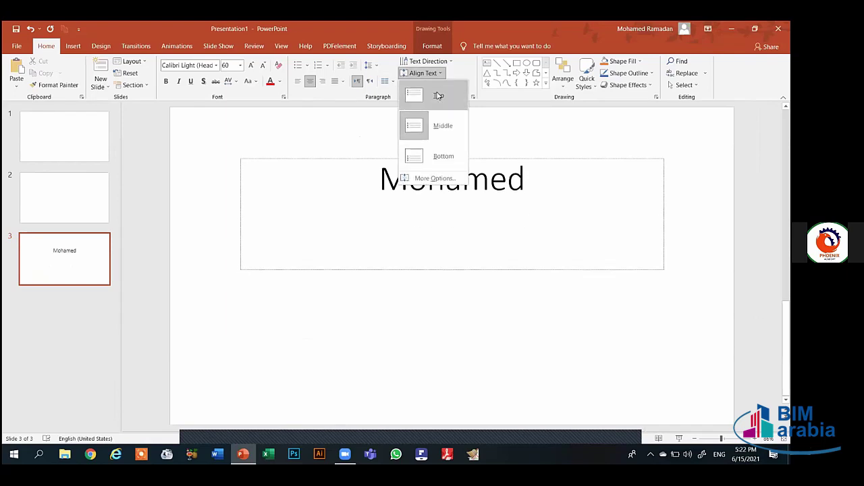
{"action": "left_click", "coordinate": [431, 156]}
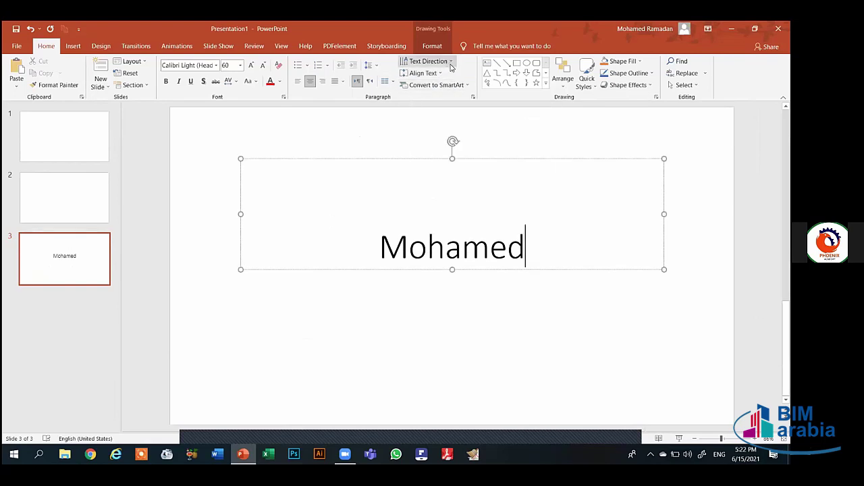
{"action": "left_click", "coordinate": [445, 86]}
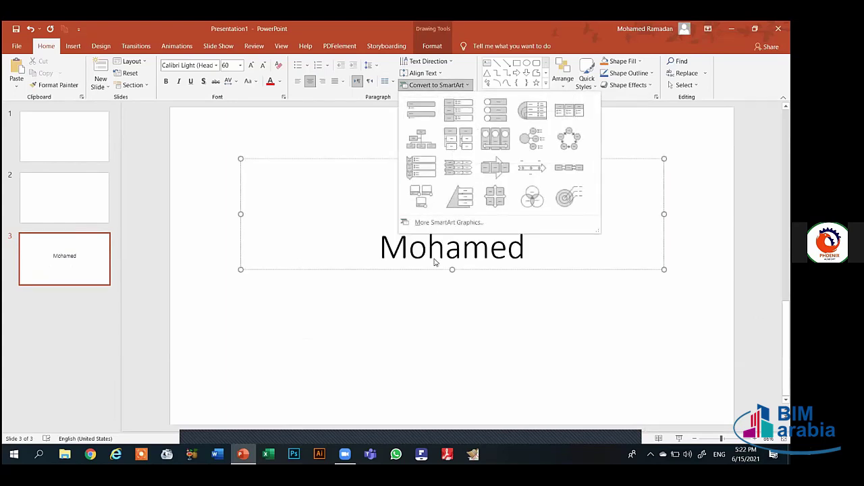
{"action": "left_click", "coordinate": [428, 118]}
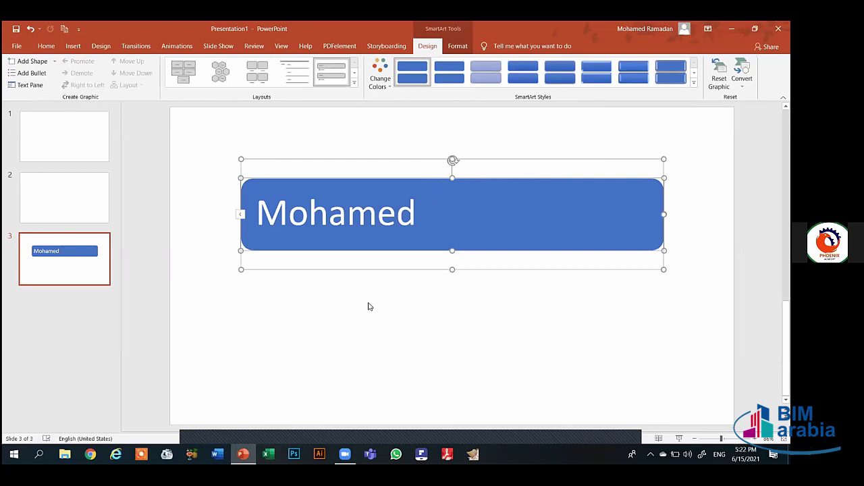
{"action": "left_click", "coordinate": [362, 323]}
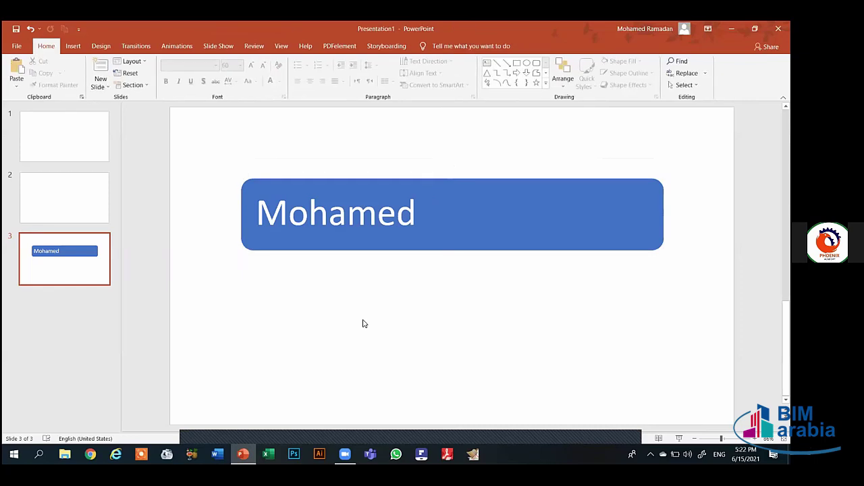
{"action": "key", "text": "ctrl+z"}
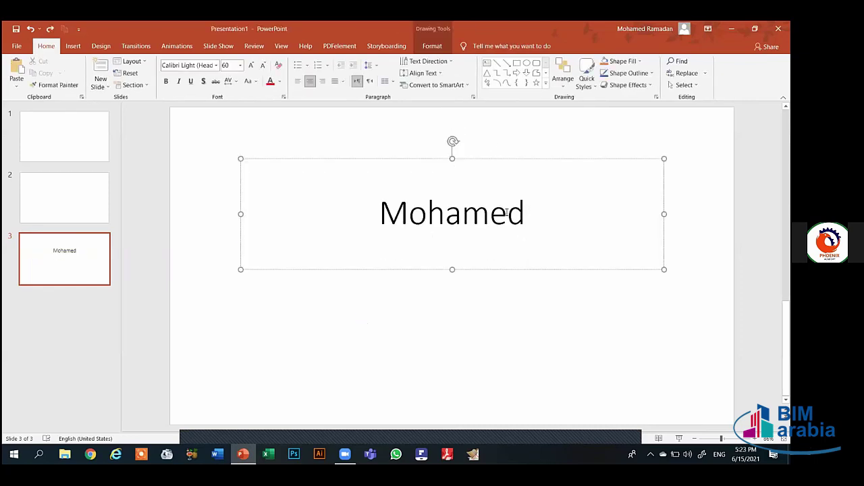
{"action": "left_click", "coordinate": [540, 129]}
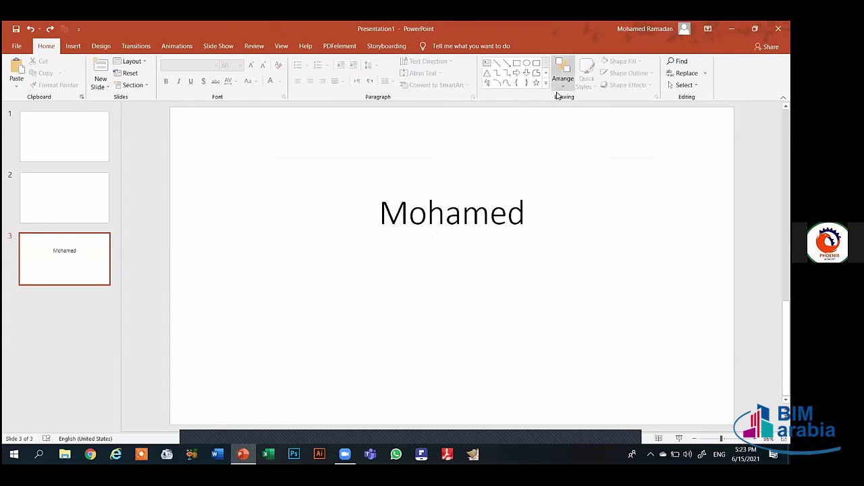
{"action": "left_click", "coordinate": [504, 216]}
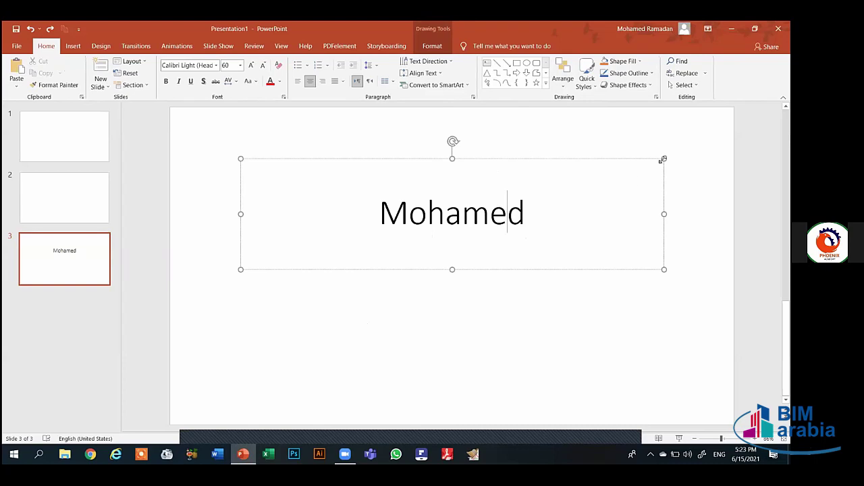
Step: Shrink the name text box to fit its word and straighten its rotation
{"action": "left_click_drag", "start_coordinate": [662, 159], "coordinate": [608, 201]}
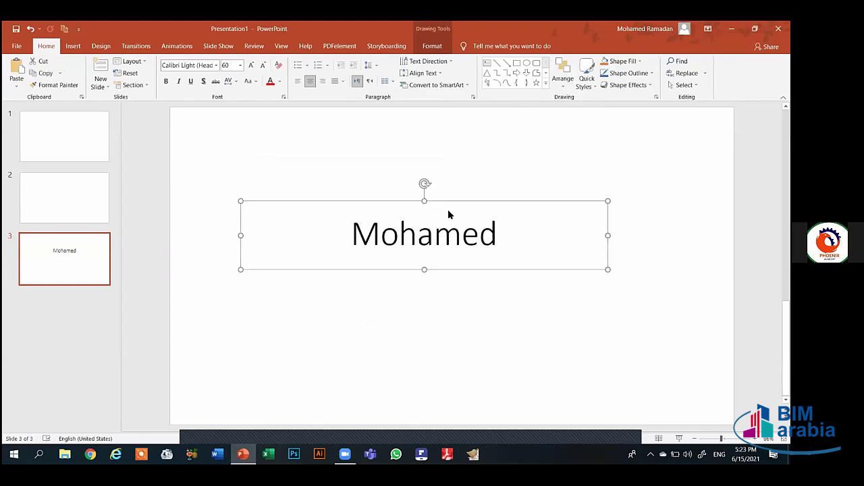
{"action": "left_click", "coordinate": [420, 200]}
{"action": "mouse_move", "coordinate": [422, 200]}
{"action": "left_mouse_down"}
{"action": "mouse_move", "coordinate": [424, 154]}
{"action": "mouse_move", "coordinate": [395, 135]}
{"action": "left_mouse_up"}
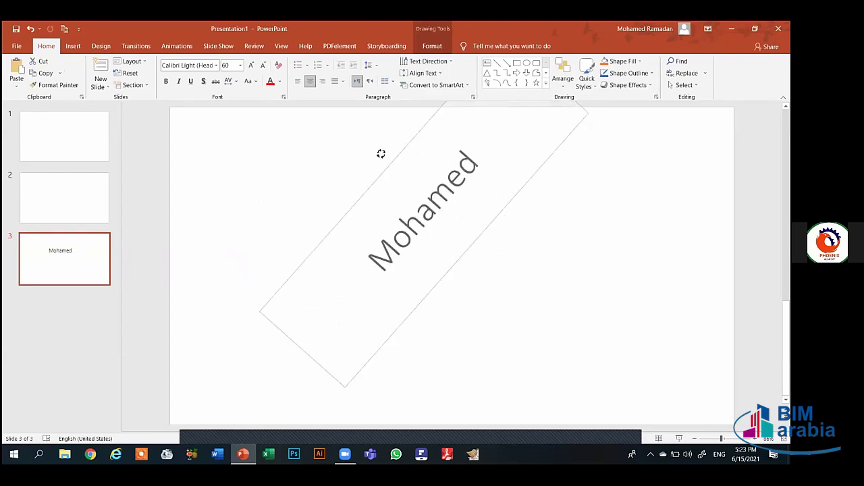
{"action": "left_click_drag", "start_coordinate": [395, 135], "coordinate": [423, 125]}
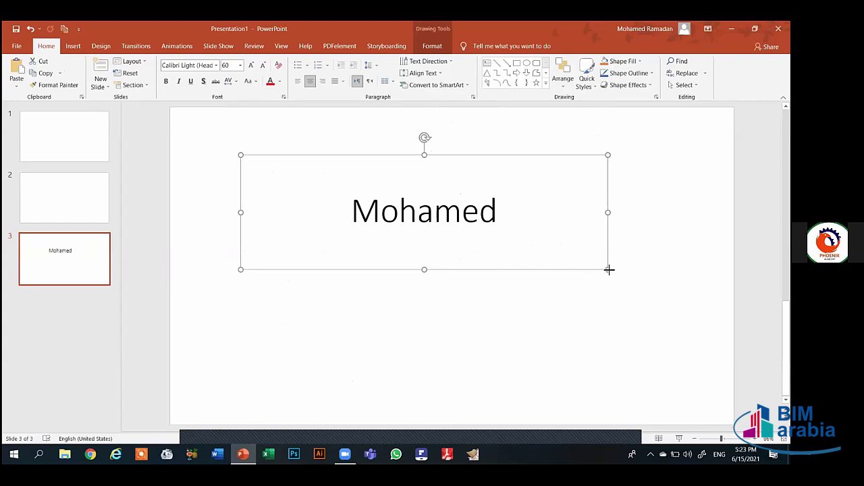
{"action": "left_click_drag", "start_coordinate": [608, 269], "coordinate": [463, 222]}
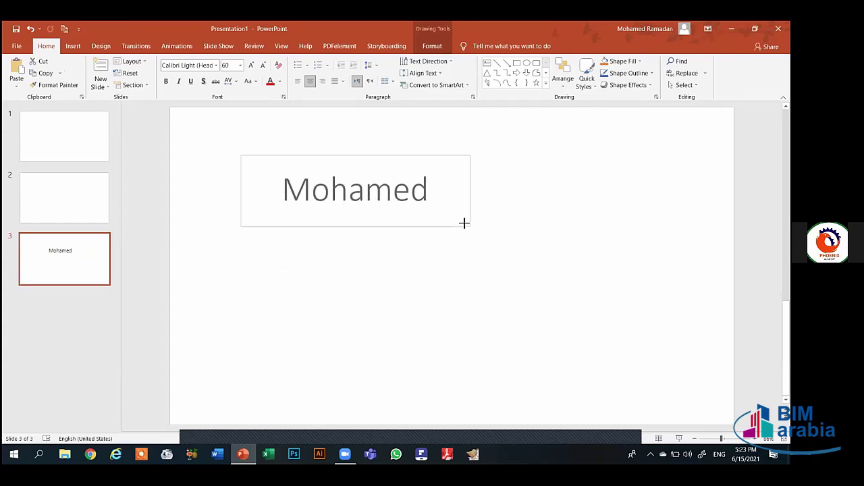
{"action": "mouse_move", "coordinate": [463, 223]}
{"action": "left_mouse_down"}
{"action": "mouse_move", "coordinate": [565, 298]}
{"action": "mouse_move", "coordinate": [552, 297]}
{"action": "left_mouse_up"}
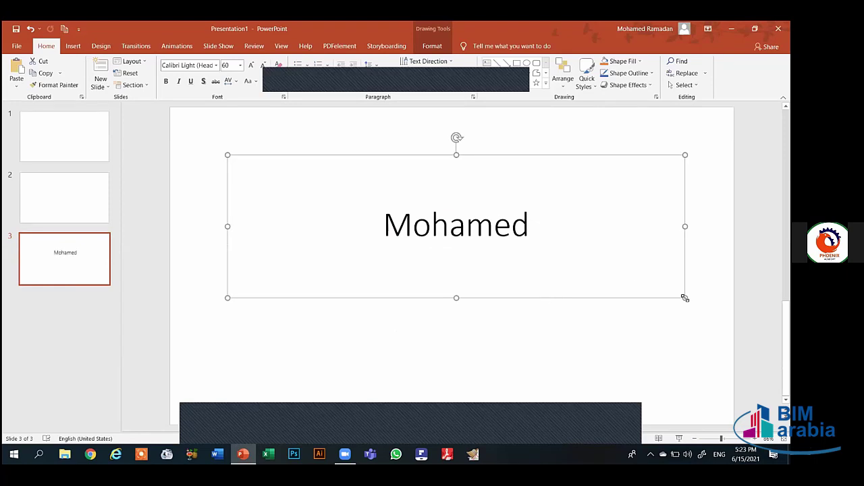
{"action": "left_click_drag", "start_coordinate": [684, 297], "coordinate": [601, 249]}
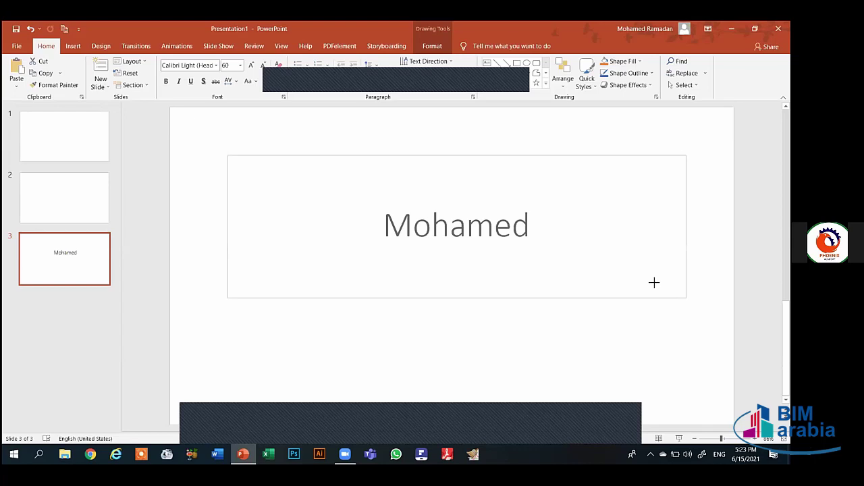
{"action": "left_click_drag", "start_coordinate": [442, 211], "coordinate": [442, 210]}
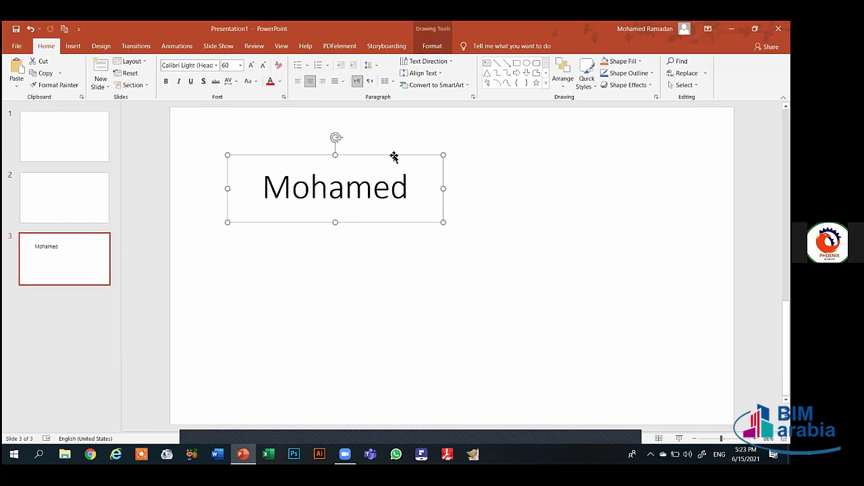
Step: Move the name text box to the centre of the slide and reselect it
{"action": "left_click_drag", "start_coordinate": [395, 156], "coordinate": [494, 132]}
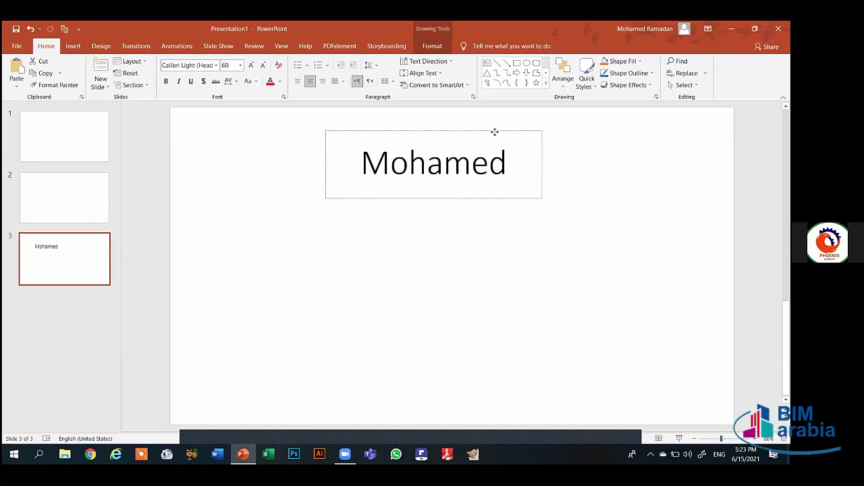
{"action": "left_click_drag", "start_coordinate": [494, 131], "coordinate": [512, 131]}
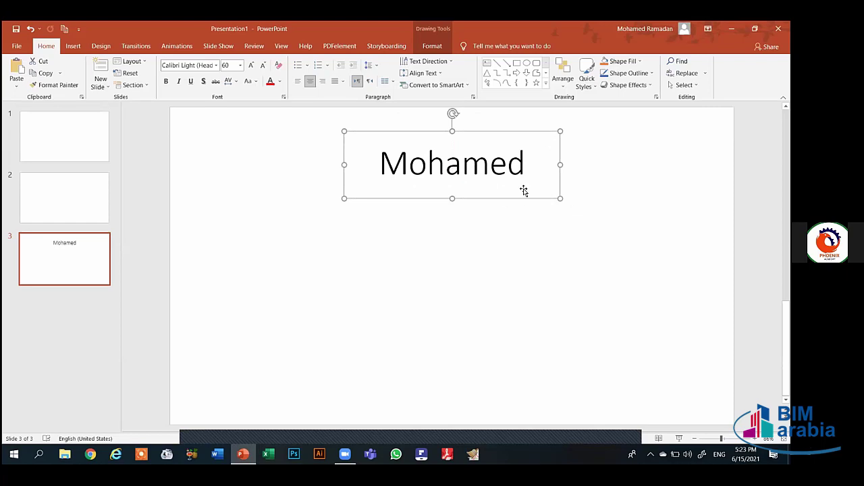
{"action": "mouse_move", "coordinate": [519, 200]}
{"action": "left_mouse_down"}
{"action": "mouse_move", "coordinate": [452, 209]}
{"action": "mouse_move", "coordinate": [466, 221]}
{"action": "mouse_move", "coordinate": [525, 214]}
{"action": "mouse_move", "coordinate": [515, 261]}
{"action": "mouse_move", "coordinate": [521, 300]}
{"action": "left_mouse_up"}
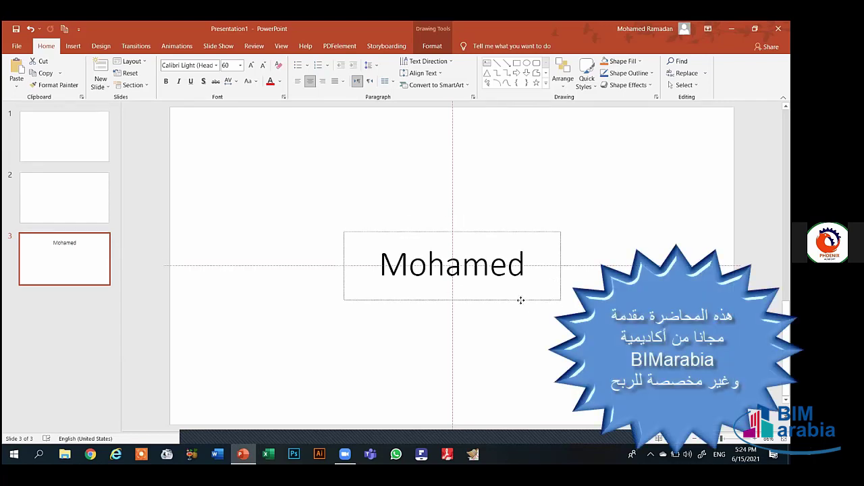
{"action": "left_click_drag", "start_coordinate": [521, 303], "coordinate": [517, 303]}
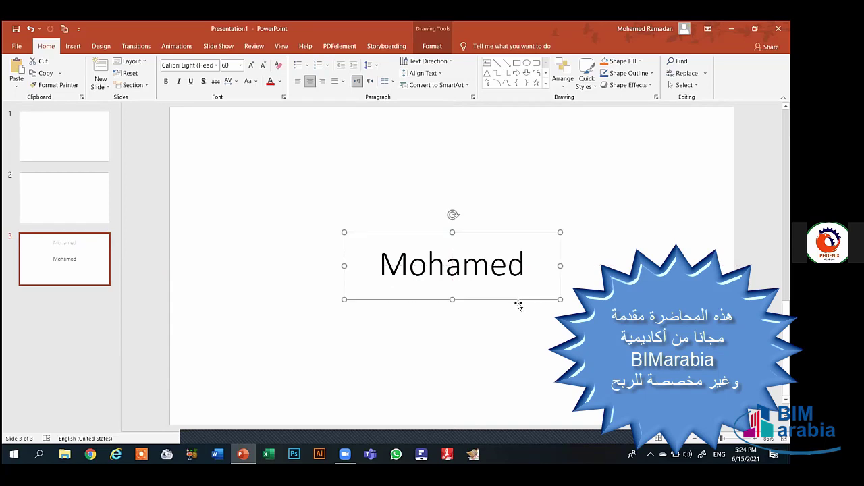
{"action": "left_click", "coordinate": [460, 348]}
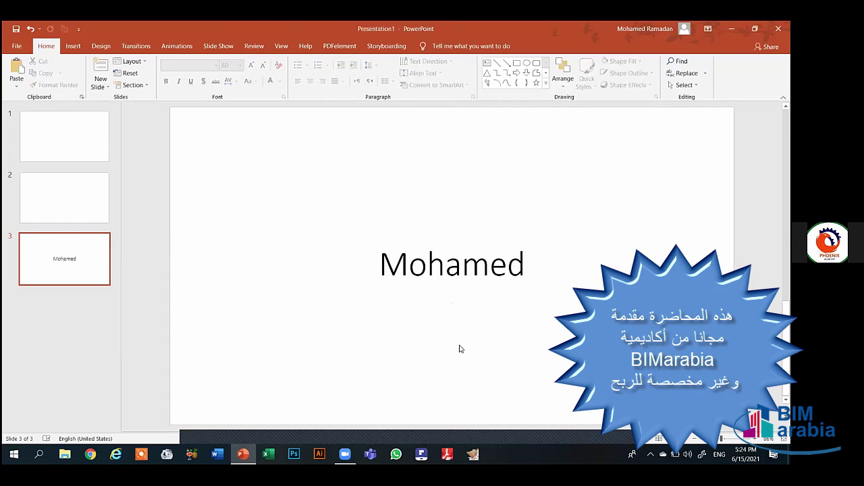
{"action": "left_click", "coordinate": [425, 266]}
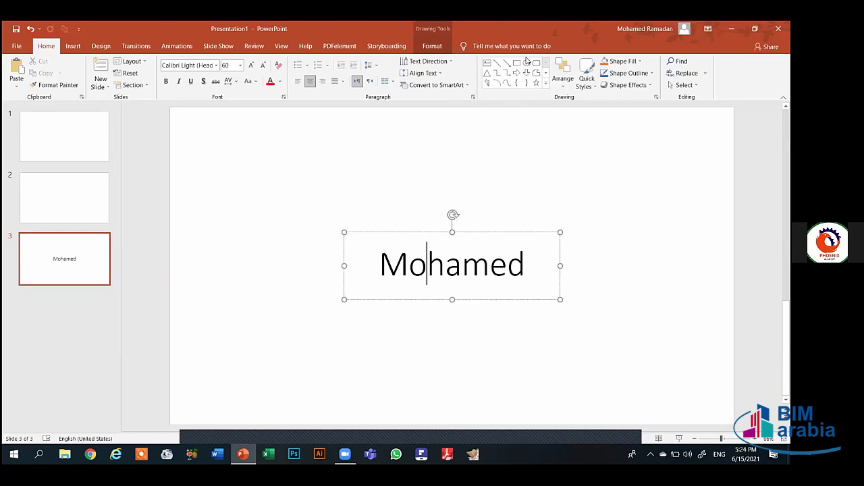
Step: Draw an oval at the upper left and a five-point star to its right
{"action": "left_click", "coordinate": [525, 63]}
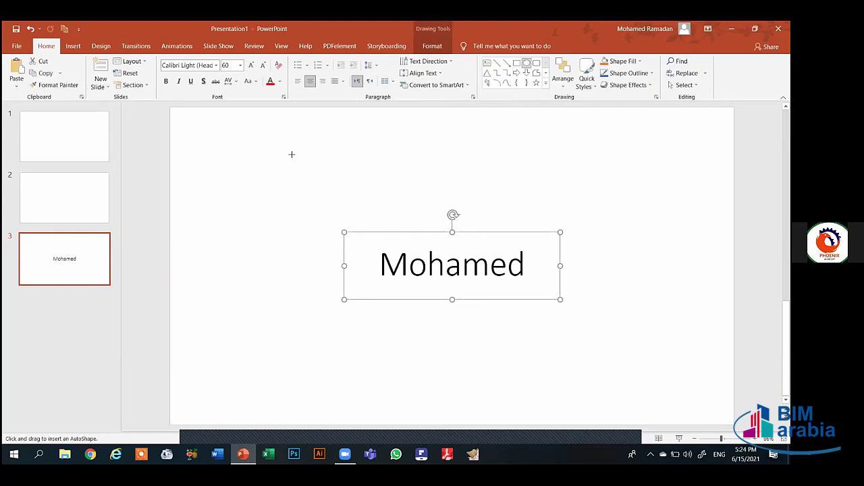
{"action": "left_click_drag", "start_coordinate": [291, 155], "coordinate": [366, 203]}
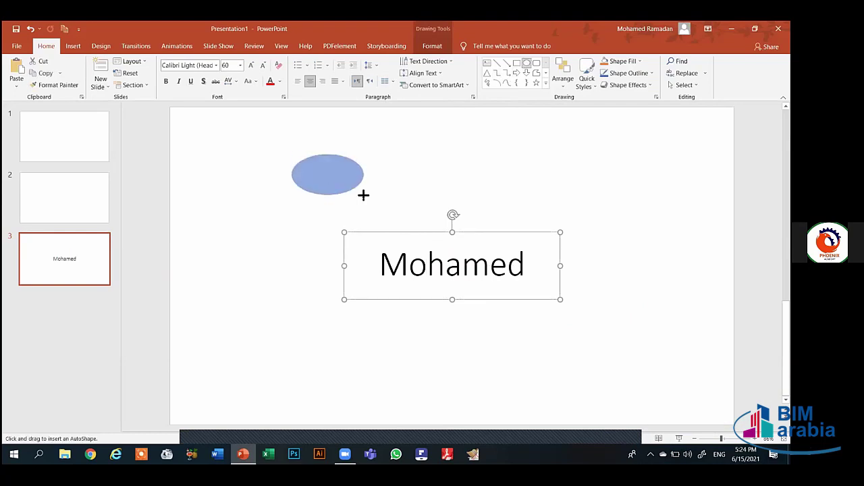
{"action": "left_click", "coordinate": [477, 137]}
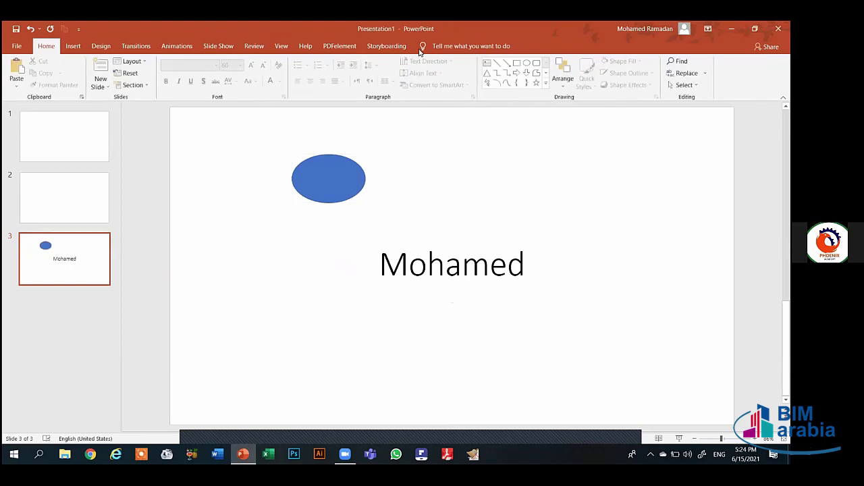
{"action": "left_click", "coordinate": [536, 83]}
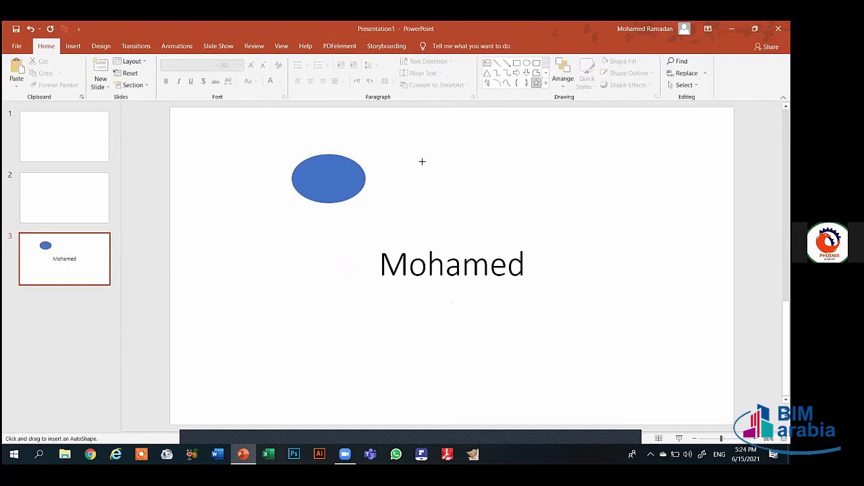
{"action": "left_click_drag", "start_coordinate": [422, 161], "coordinate": [526, 229]}
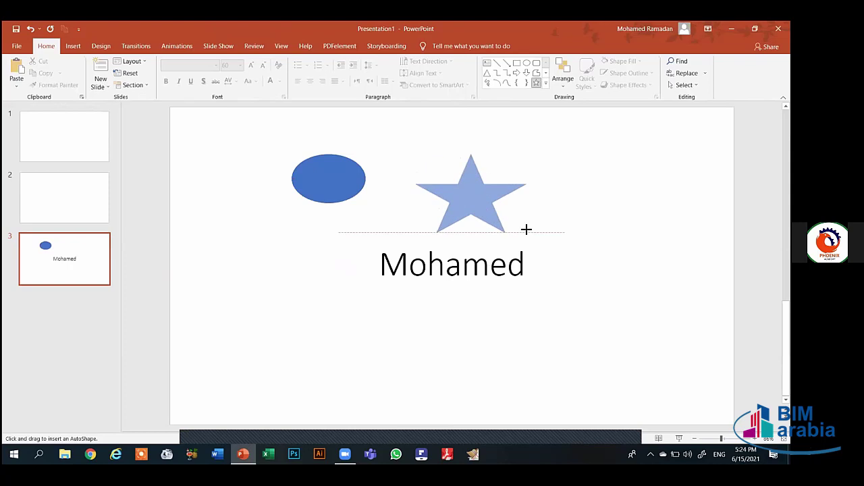
{"action": "left_click", "coordinate": [513, 146]}
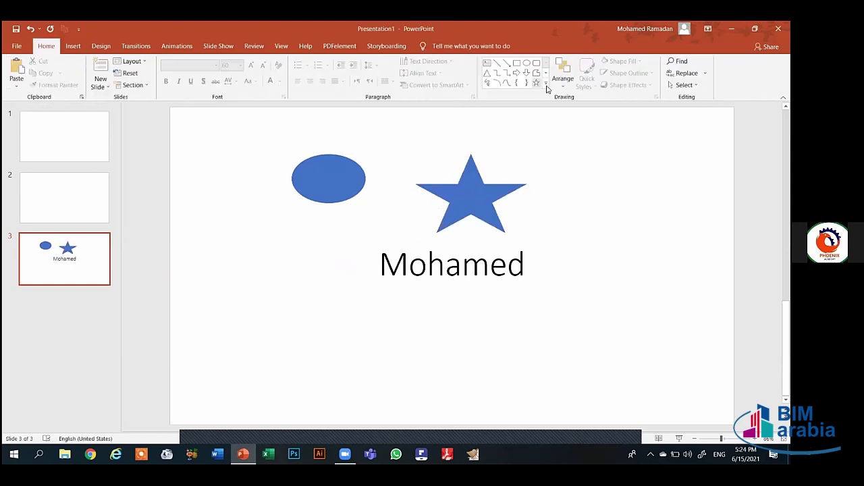
Step: Add a pie shape at the upper right and reselect the name text box
{"action": "left_click", "coordinate": [546, 84]}
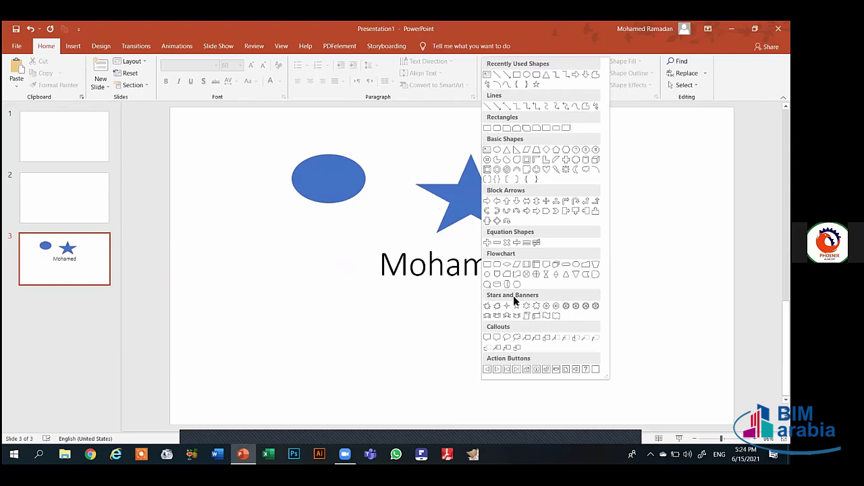
{"action": "left_click", "coordinate": [496, 159]}
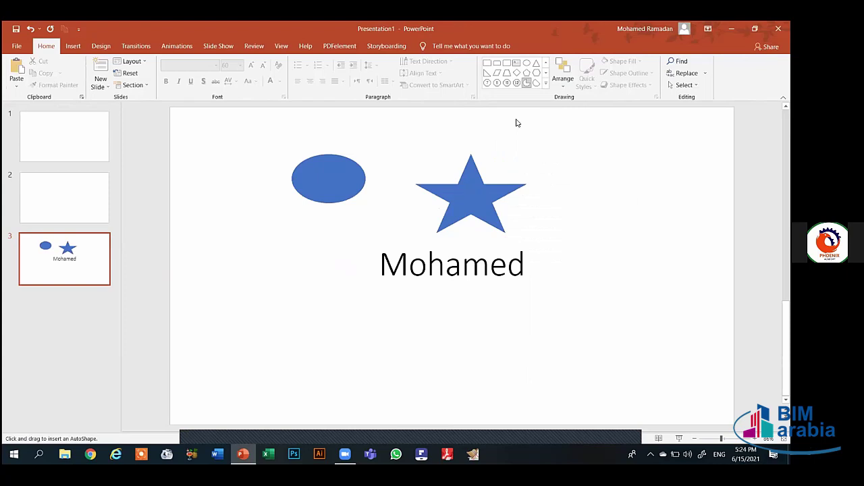
{"action": "left_click_drag", "start_coordinate": [575, 141], "coordinate": [631, 196]}
{"action": "key", "text": "Escape"}
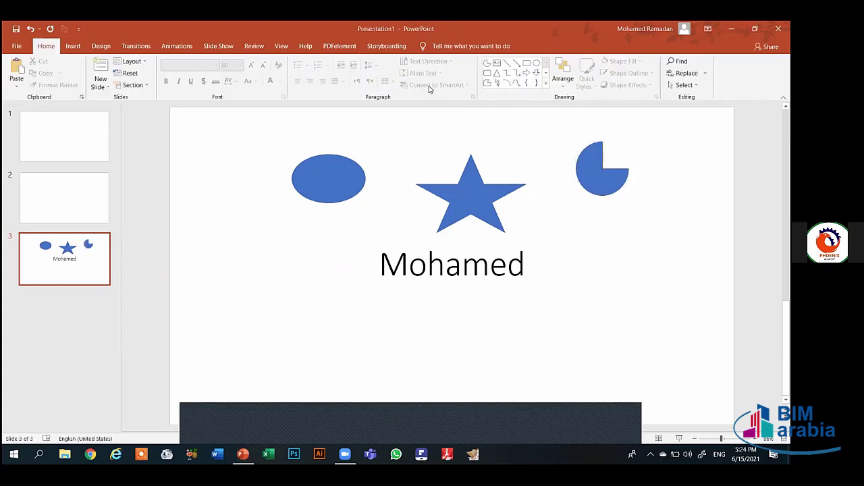
{"action": "left_click", "coordinate": [482, 239]}
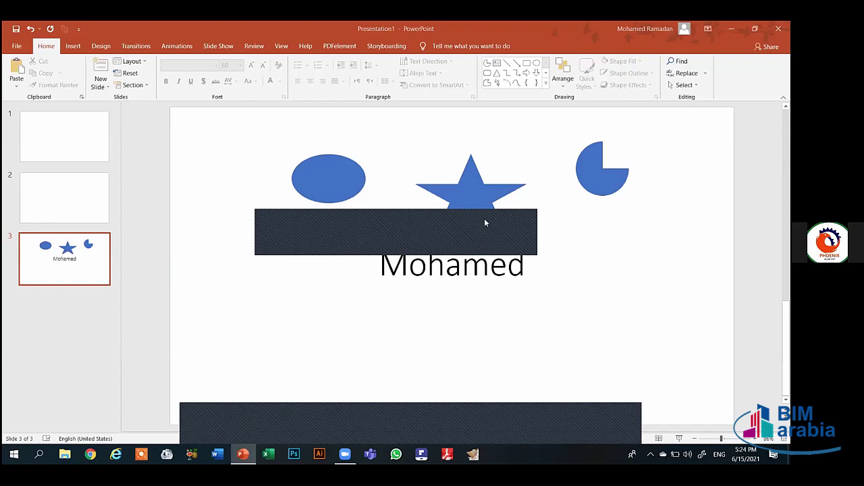
{"action": "left_click", "coordinate": [480, 258]}
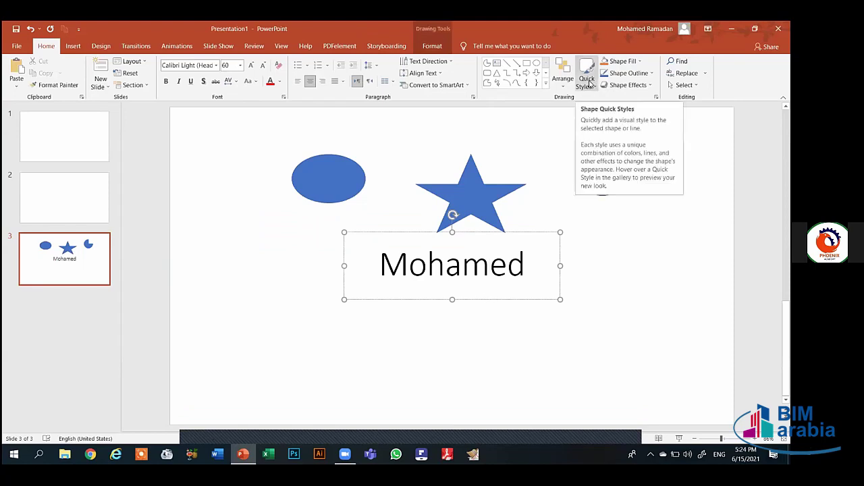
Step: Apply the orange gradient quick style with white lettering to the 'Mohamed' text box
{"action": "left_click", "coordinate": [588, 79]}
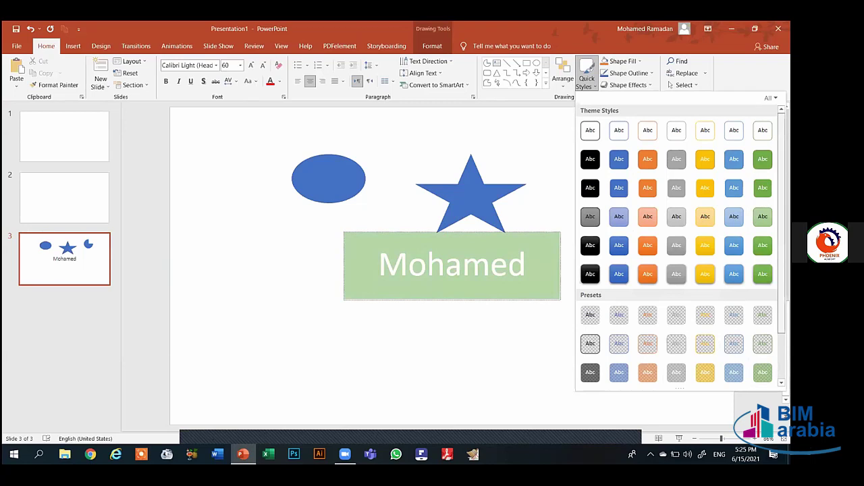
{"action": "scroll", "coordinate": [781, 270], "scroll_direction": "down", "scroll_amount": 1}
{"action": "scroll", "coordinate": [675, 250], "scroll_direction": "down", "scroll_amount": 1}
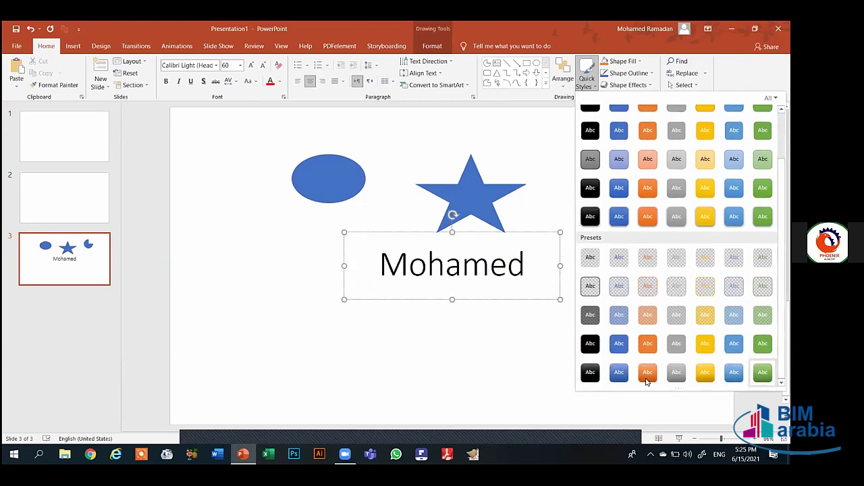
{"action": "left_click", "coordinate": [646, 380]}
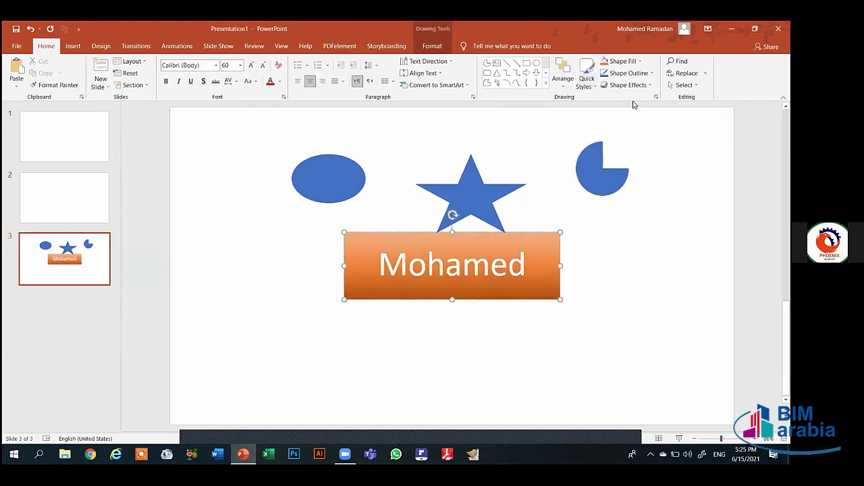
{"action": "left_click", "coordinate": [638, 62]}
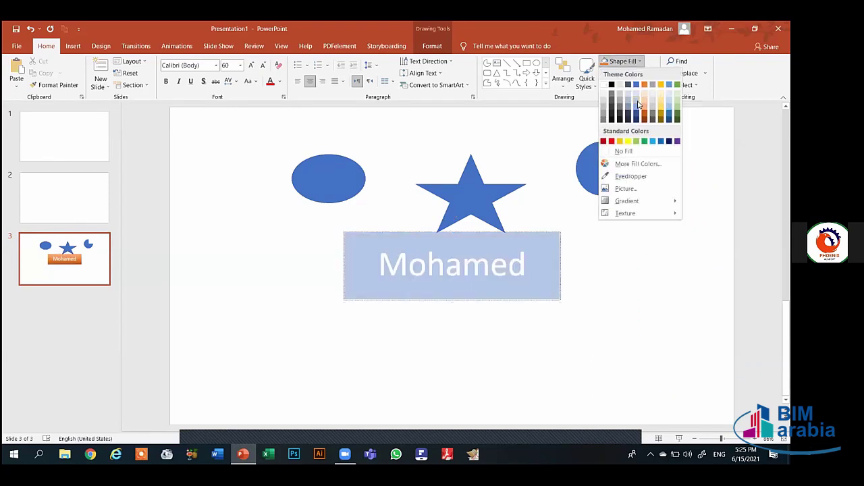
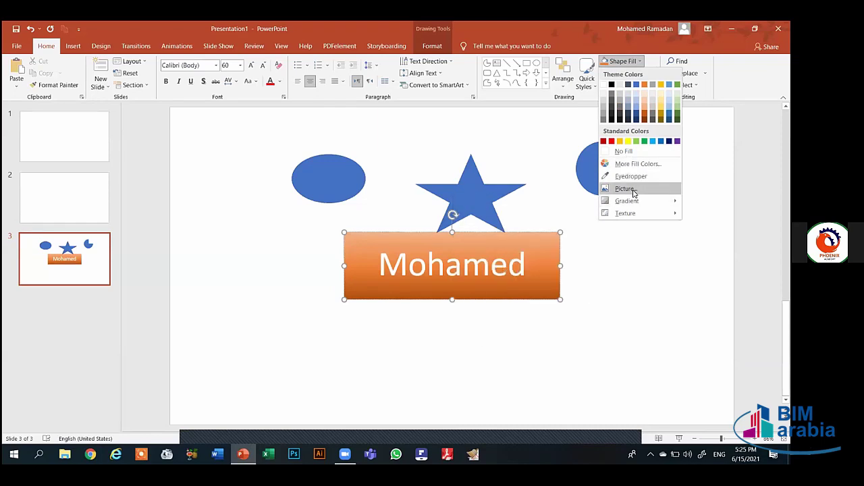
Step: Fill the orange name rectangle with Screenshot (108).png from the Screenshots folder
{"action": "left_click", "coordinate": [626, 189]}
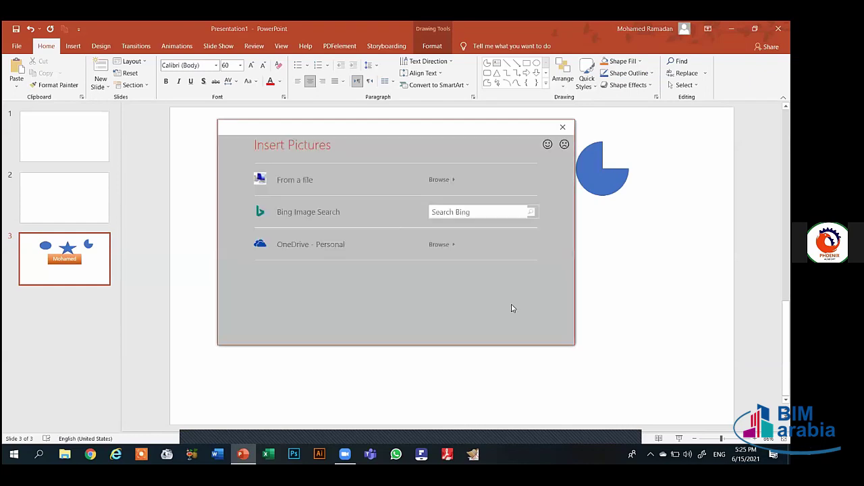
{"action": "left_click", "coordinate": [438, 181]}
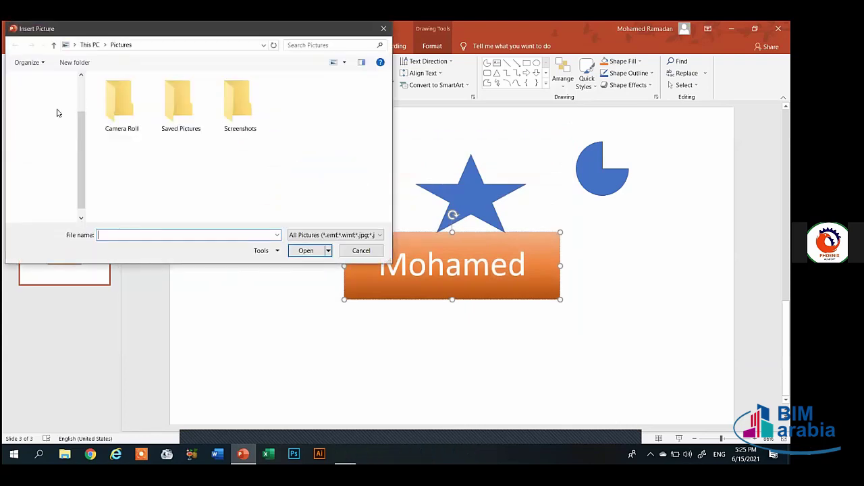
{"action": "double_click", "coordinate": [247, 96]}
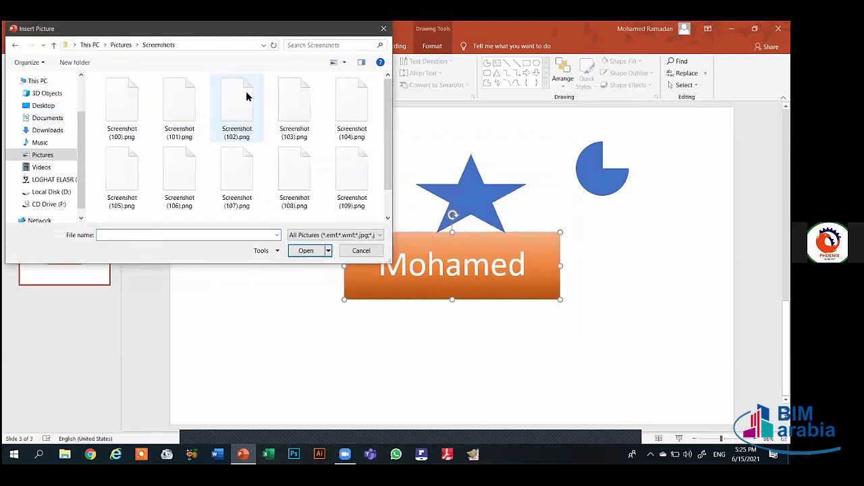
{"action": "left_click", "coordinate": [294, 181]}
{"action": "left_click", "coordinate": [305, 252]}
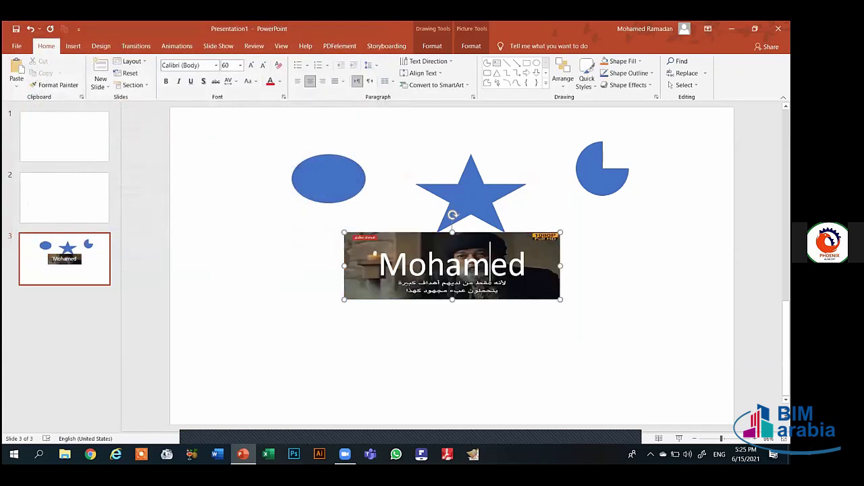
{"action": "left_click", "coordinate": [444, 265]}
{"action": "left_click", "coordinate": [326, 179]}
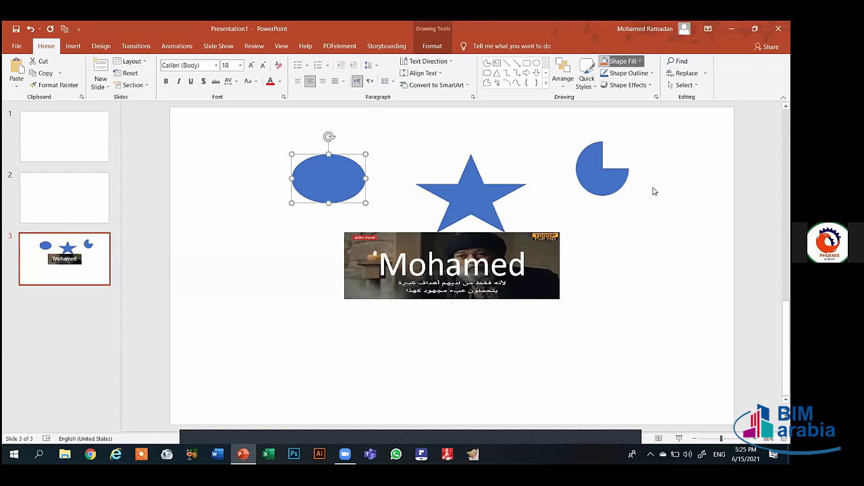
Step: Fill the blue oval with Screenshot (108).png, then move it and the name picture lower
{"action": "left_click", "coordinate": [621, 61]}
{"action": "left_click", "coordinate": [654, 187]}
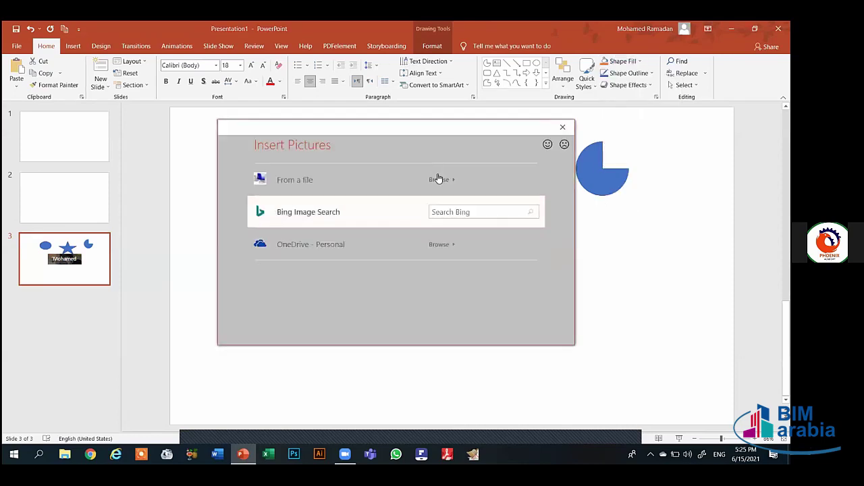
{"action": "left_click", "coordinate": [435, 178]}
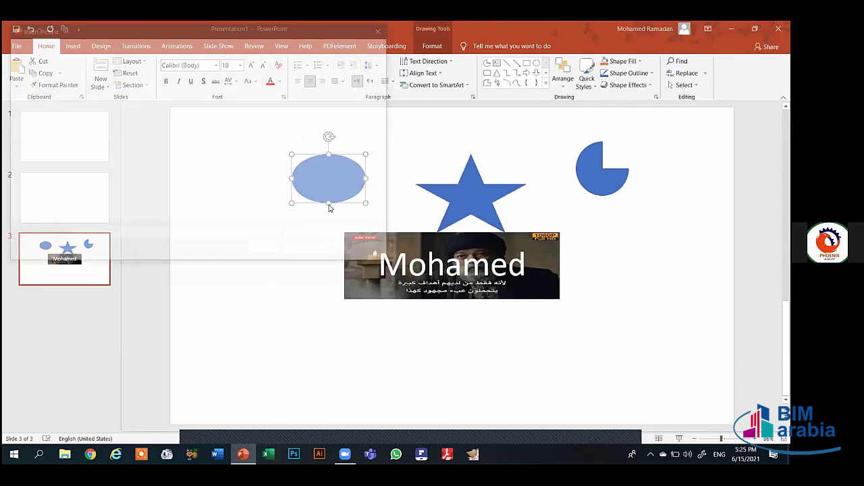
{"action": "double_click", "coordinate": [299, 142]}
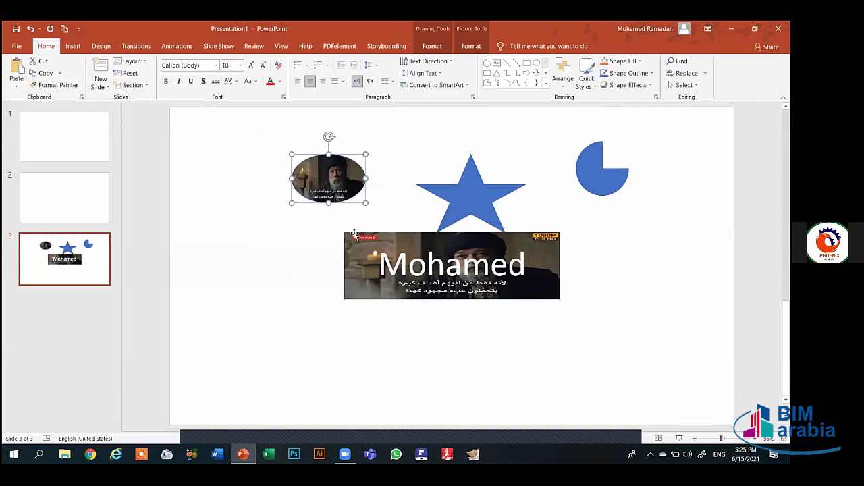
{"action": "left_click_drag", "start_coordinate": [358, 236], "coordinate": [349, 265]}
{"action": "left_click", "coordinate": [305, 195]}
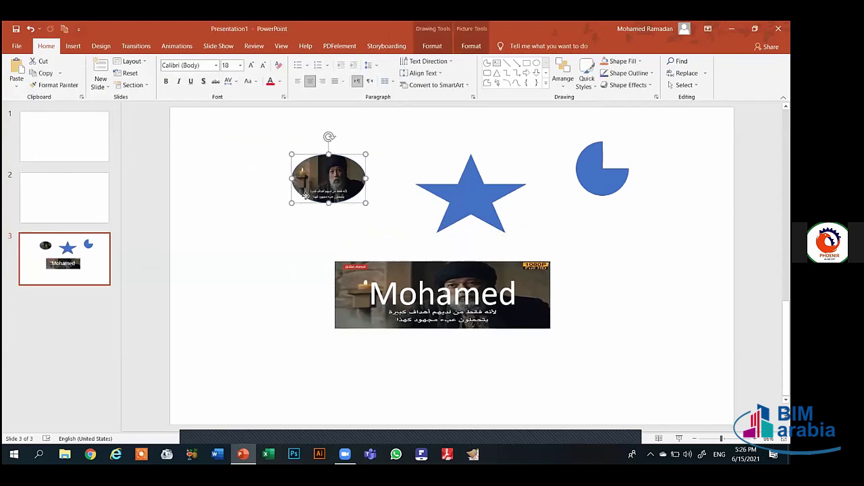
{"action": "left_click_drag", "start_coordinate": [306, 195], "coordinate": [258, 209]}
Step: Fill the star with the picture Screenshot (105).png
{"action": "left_click", "coordinate": [450, 199]}
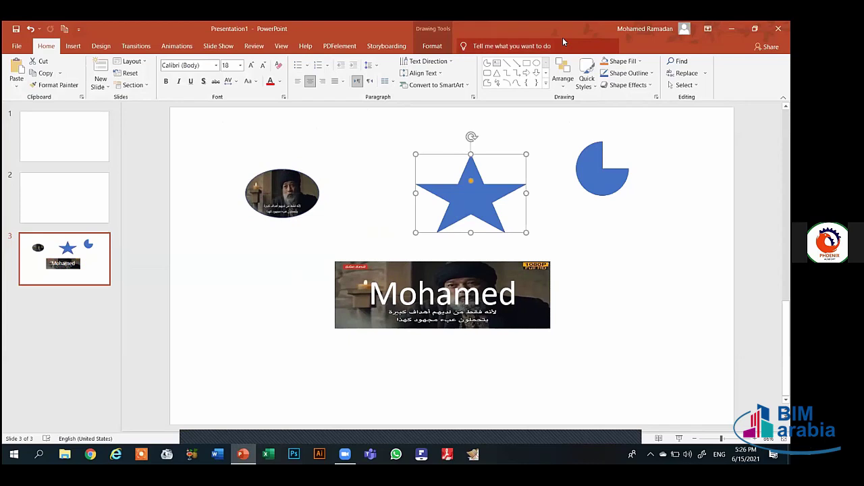
{"action": "left_click", "coordinate": [619, 61]}
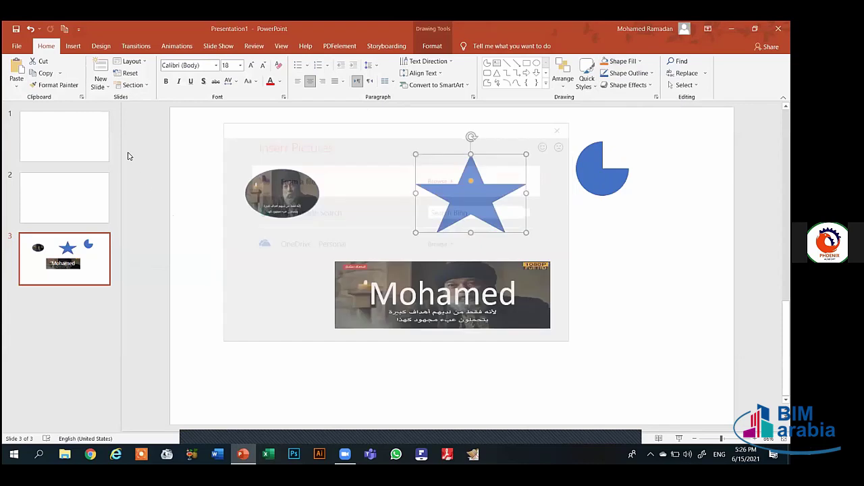
{"action": "left_click", "coordinate": [128, 156]}
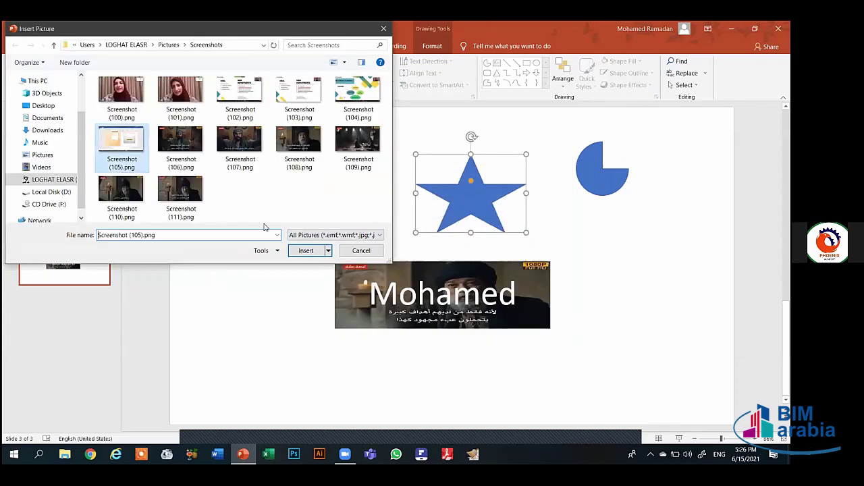
{"action": "left_click", "coordinate": [306, 250]}
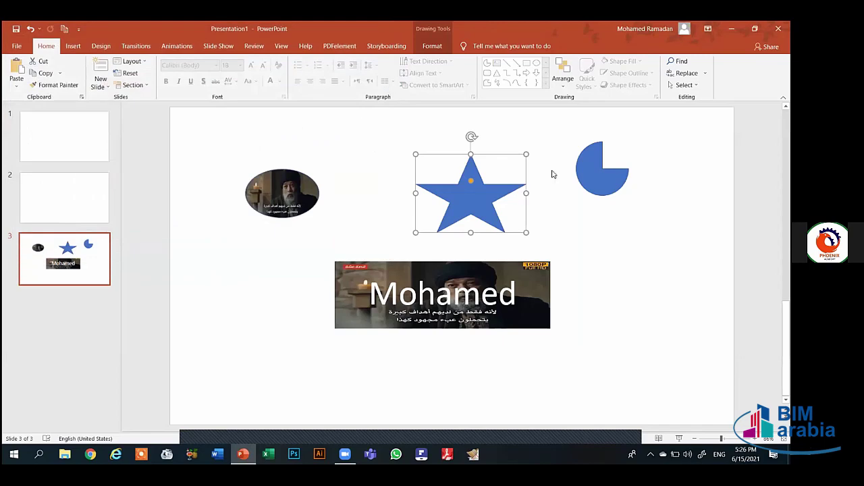
{"action": "left_click", "coordinate": [553, 169]}
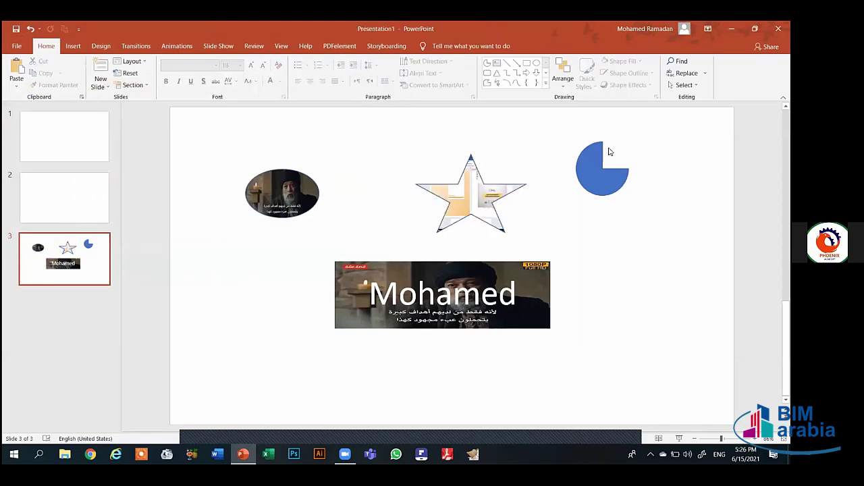
Step: Give the blue pie shape a black outline with 6 pt weight
{"action": "left_click", "coordinate": [591, 166]}
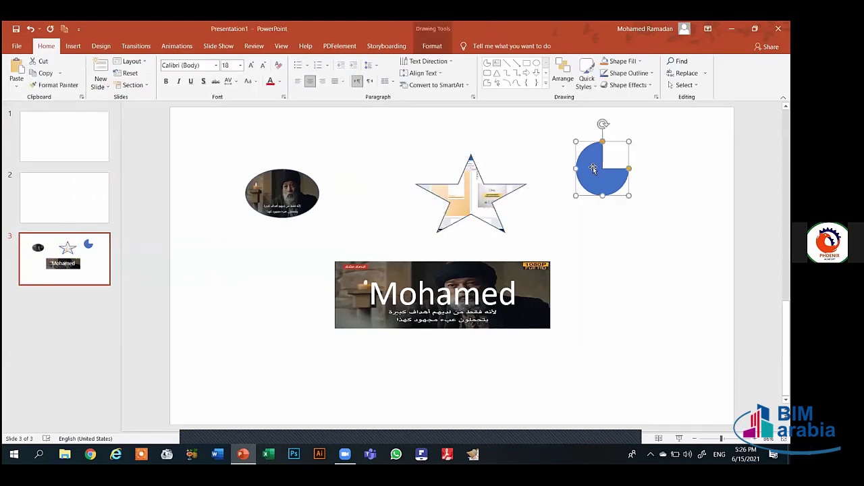
{"action": "left_click", "coordinate": [622, 73]}
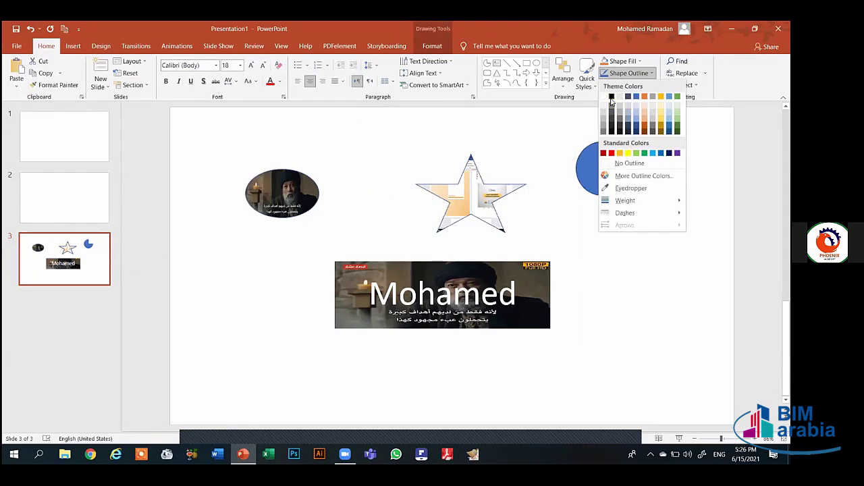
{"action": "left_click", "coordinate": [616, 74]}
{"action": "left_click", "coordinate": [621, 73]}
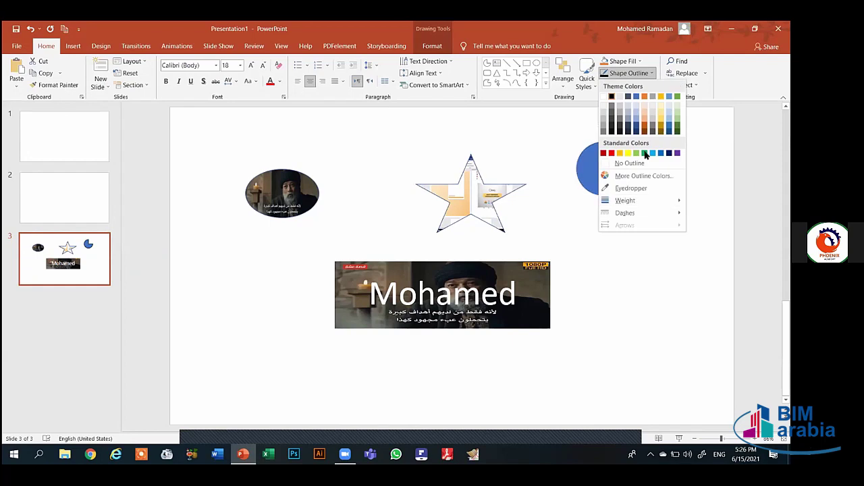
{"action": "mouse_move", "coordinate": [654, 201]}
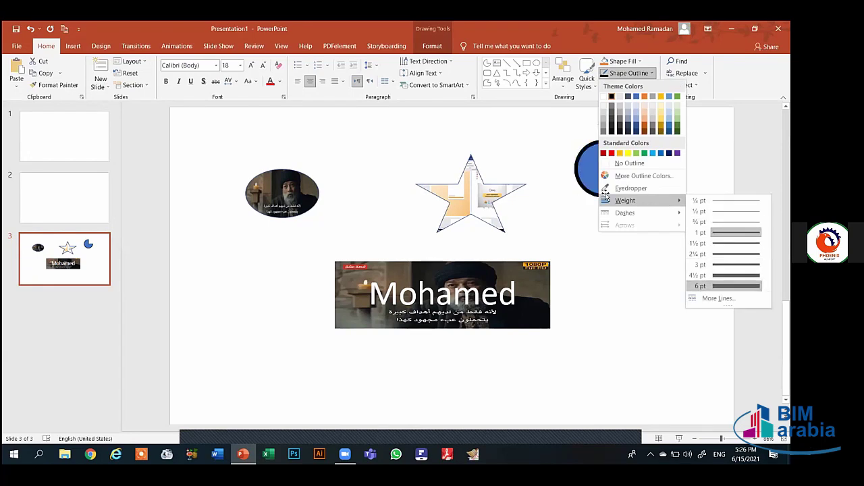
{"action": "key", "text": "Escape"}
{"action": "key", "text": "Escape"}
{"action": "left_click", "coordinate": [614, 218]}
{"action": "left_click", "coordinate": [604, 191]}
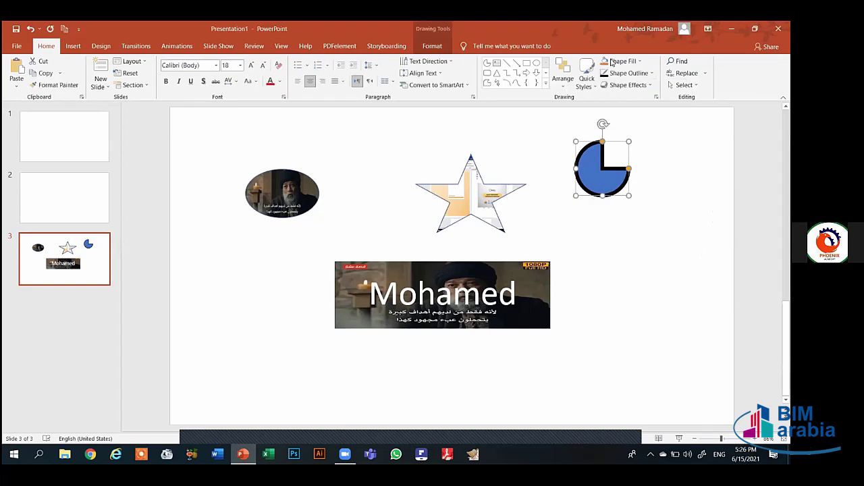
Step: Move the pie shape to the lower left beside the name picture
{"action": "left_click", "coordinate": [639, 87]}
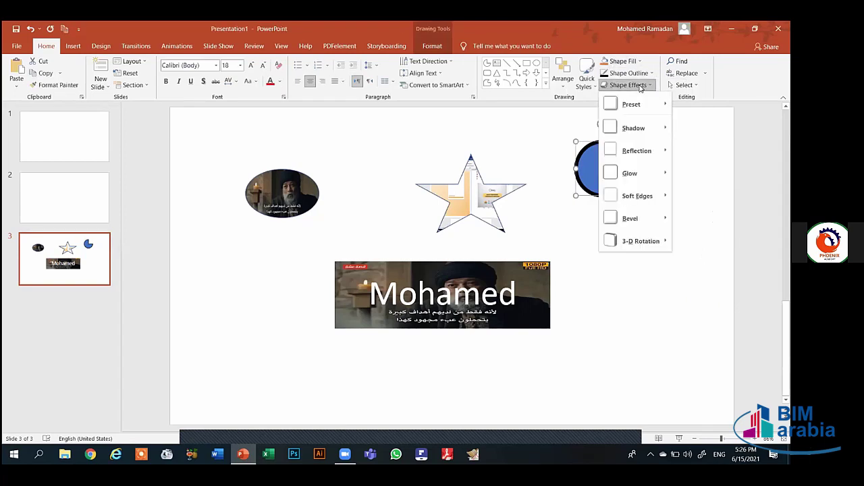
{"action": "mouse_move", "coordinate": [640, 104]}
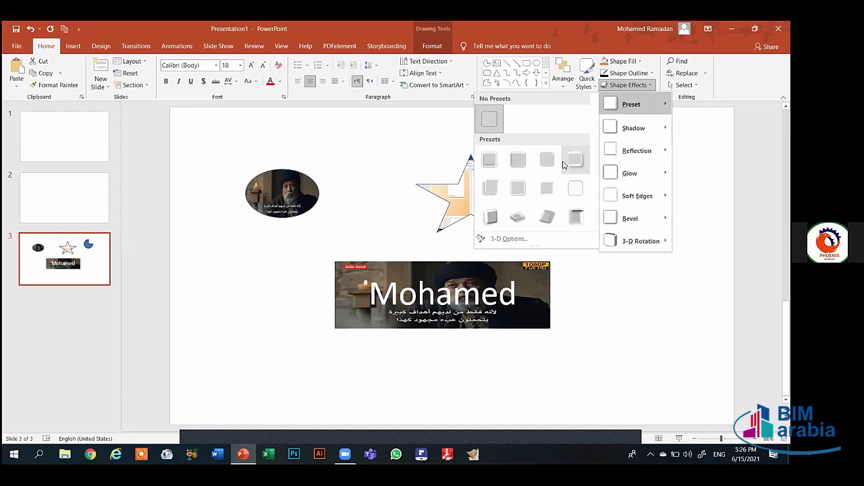
{"action": "left_click", "coordinate": [353, 214]}
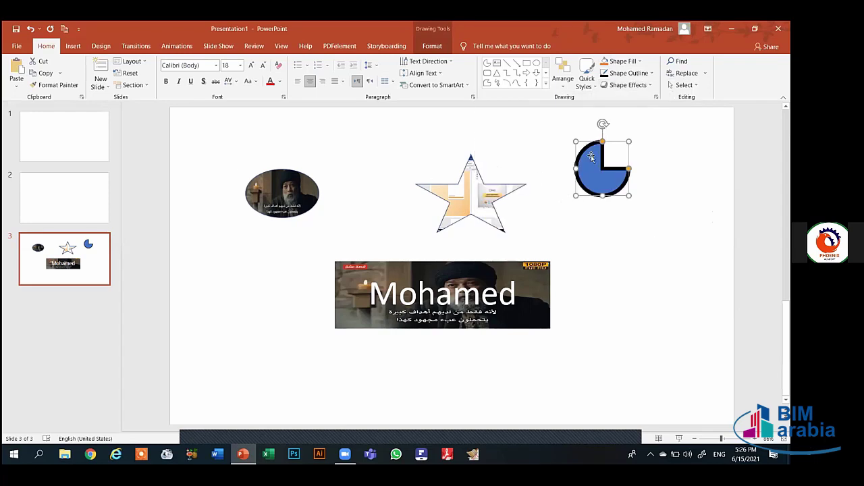
{"action": "left_click_drag", "start_coordinate": [592, 161], "coordinate": [229, 305]}
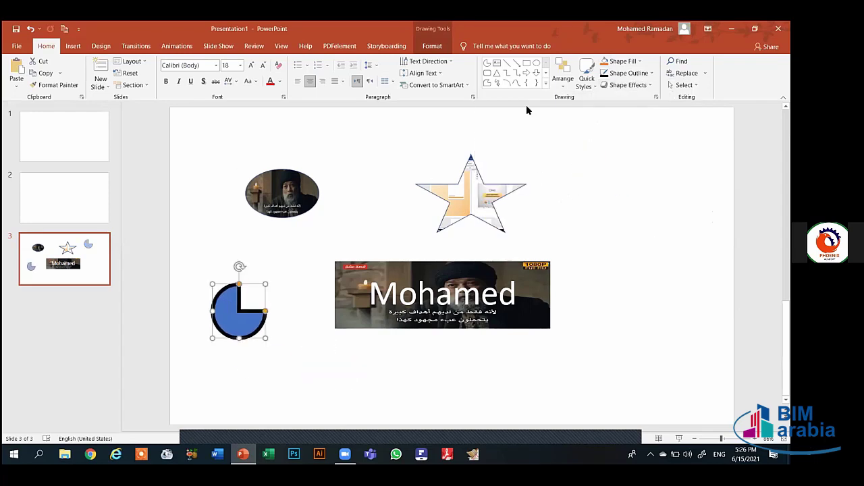
Step: Preview the pie's Preset, Shadow, Reflection and Glow shape effects
{"action": "left_click", "coordinate": [628, 85]}
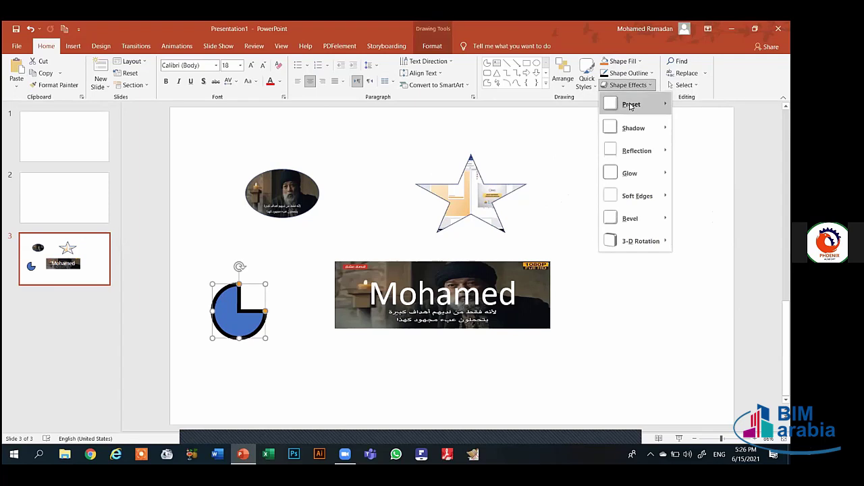
{"action": "mouse_move", "coordinate": [631, 105]}
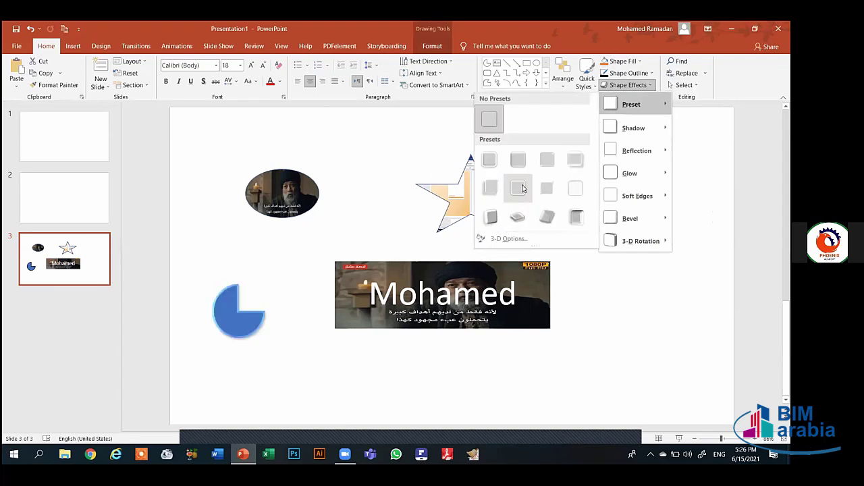
{"action": "mouse_move", "coordinate": [648, 127]}
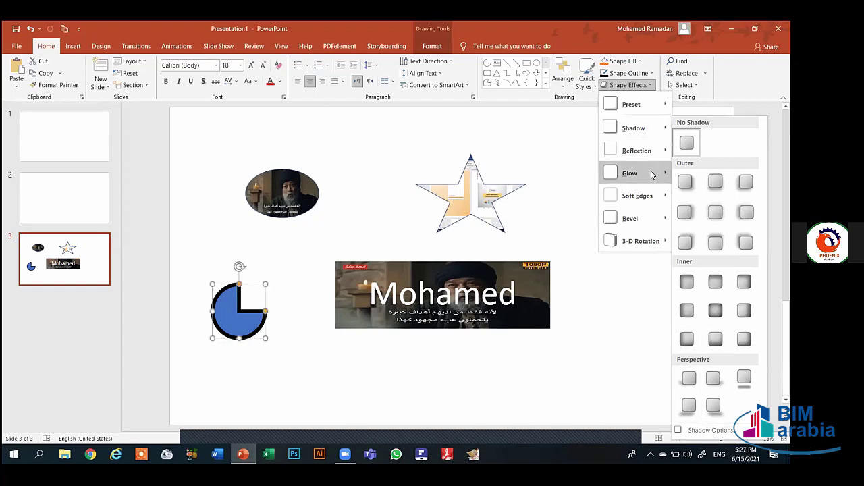
{"action": "mouse_move", "coordinate": [652, 150]}
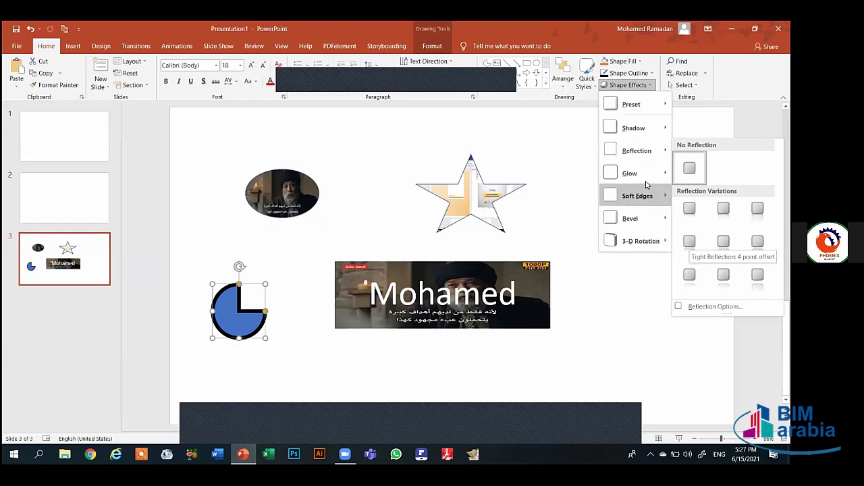
{"action": "mouse_move", "coordinate": [641, 179]}
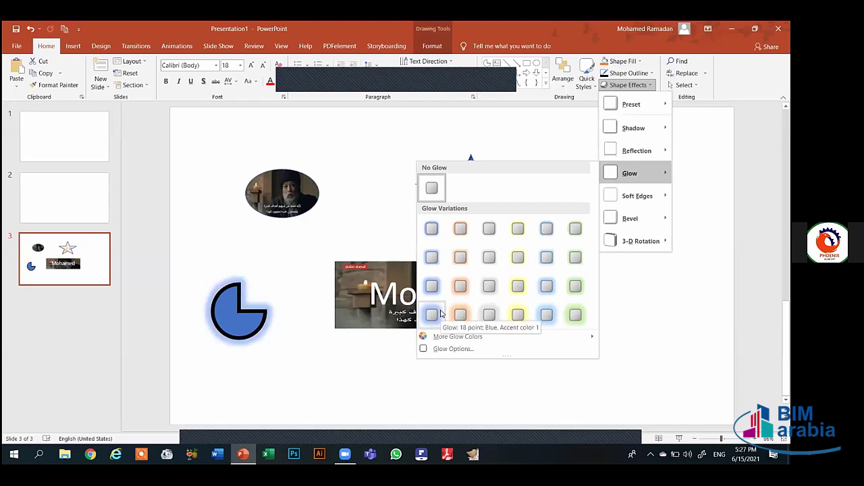
Step: Set the pie's glow to red, 46 pt size, 68% transparency, and close the pane
{"action": "left_click", "coordinate": [454, 349]}
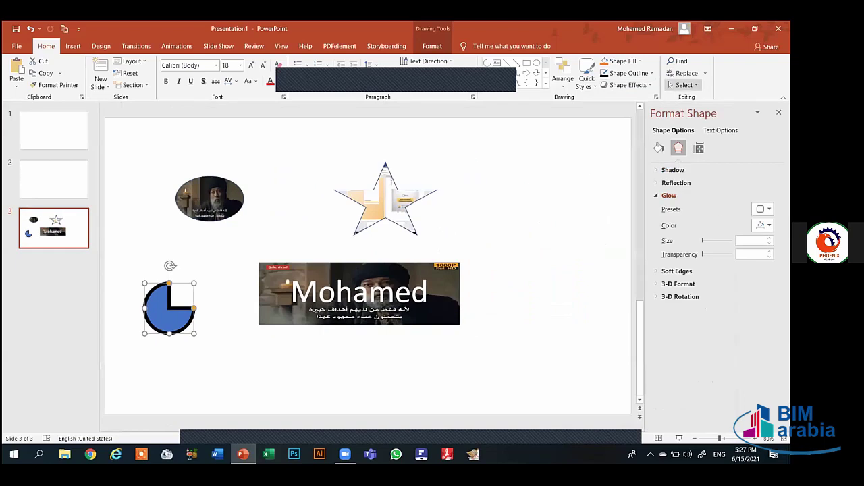
{"action": "left_click", "coordinate": [763, 226]}
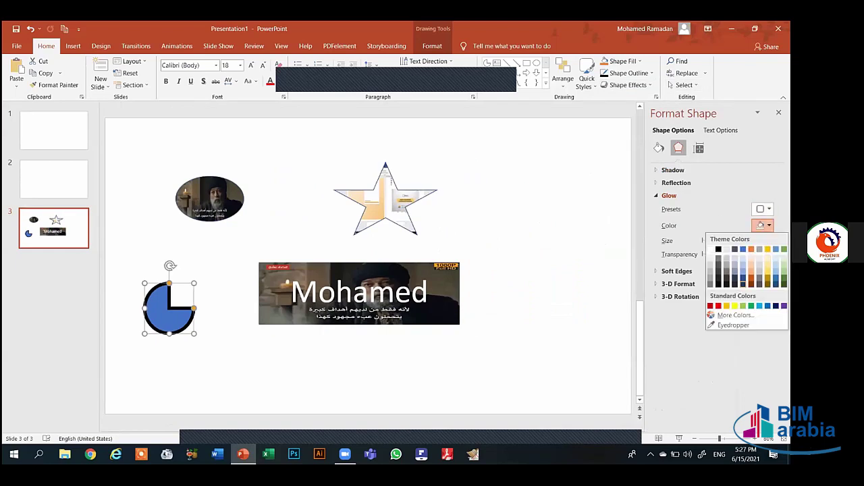
{"action": "left_click", "coordinate": [718, 306]}
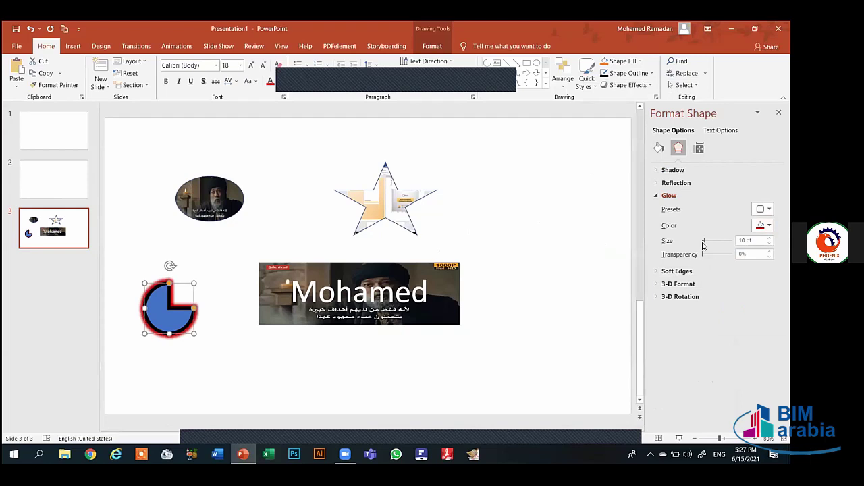
{"action": "left_click_drag", "start_coordinate": [703, 241], "coordinate": [706, 241]}
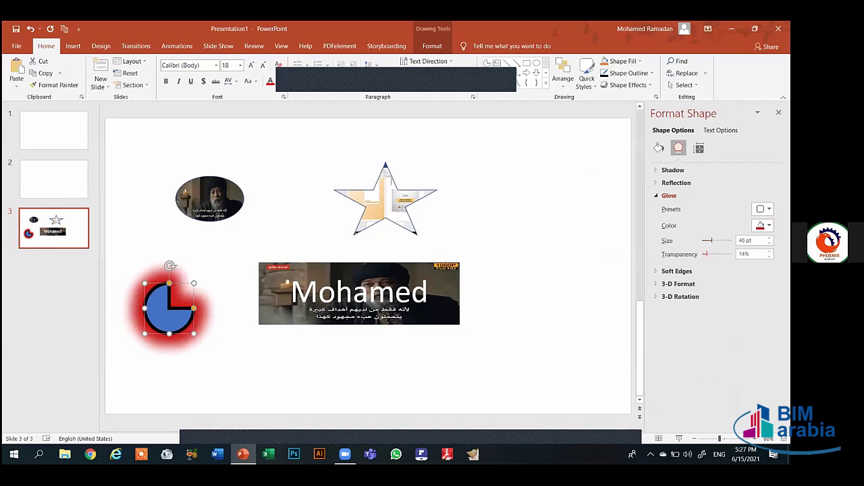
{"action": "left_click_drag", "start_coordinate": [703, 254], "coordinate": [707, 254]}
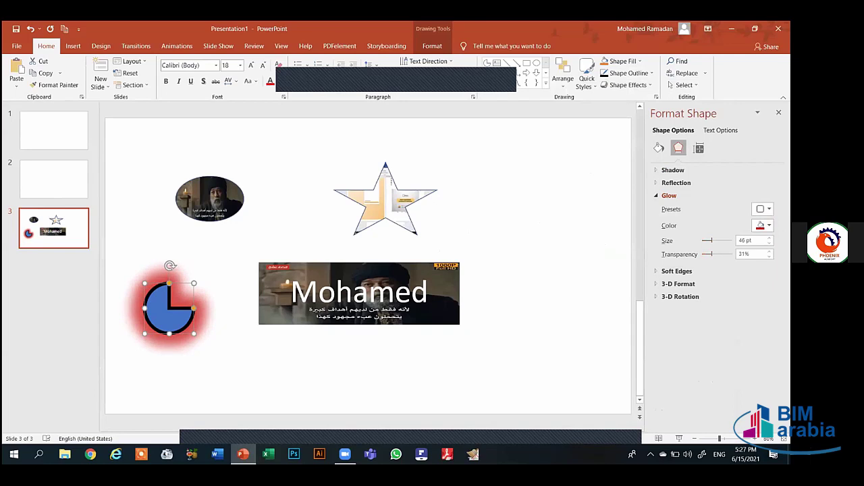
{"action": "left_click_drag", "start_coordinate": [707, 255], "coordinate": [721, 254]}
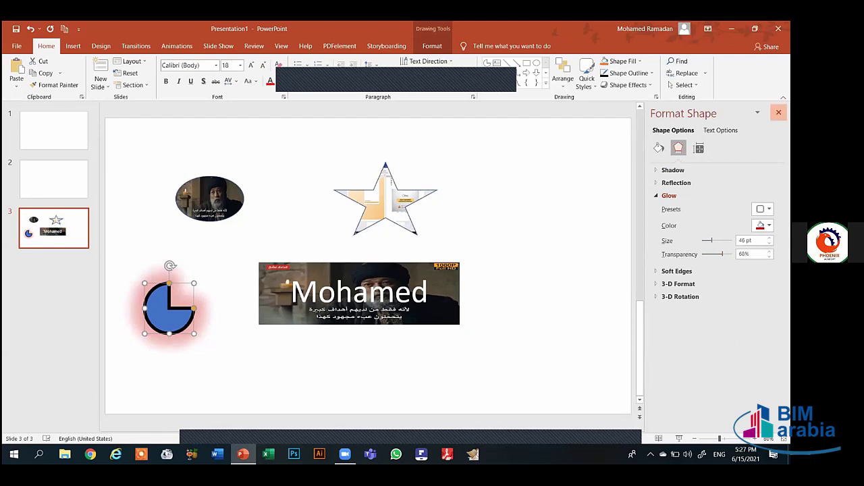
{"action": "left_click", "coordinate": [778, 112]}
Step: Preview Soft Edges and Bevel effects on the pie shape without applying them
{"action": "left_click", "coordinate": [635, 85]}
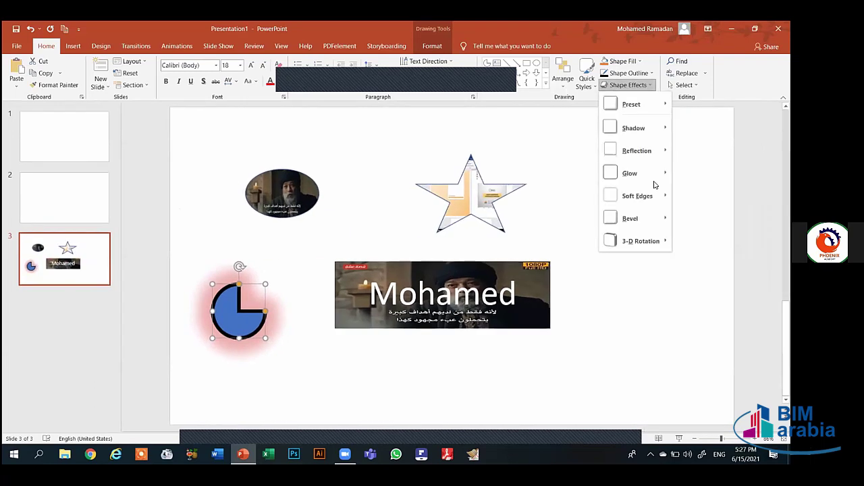
{"action": "mouse_move", "coordinate": [664, 200]}
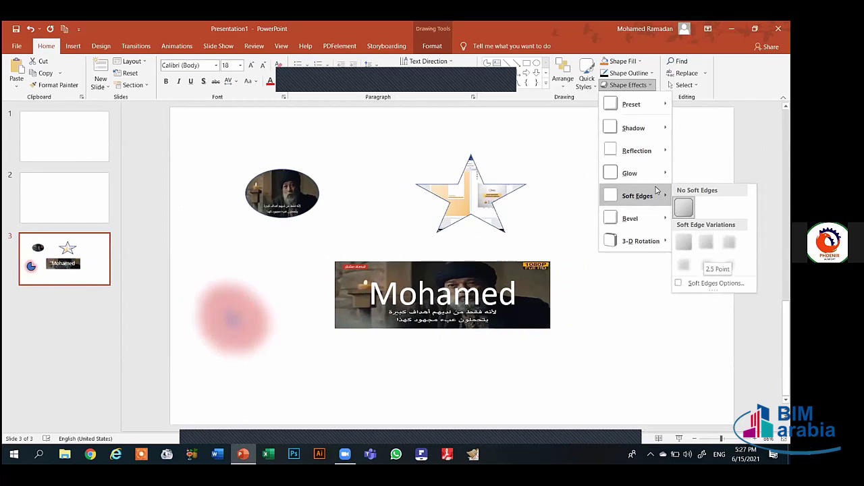
{"action": "mouse_move", "coordinate": [650, 227]}
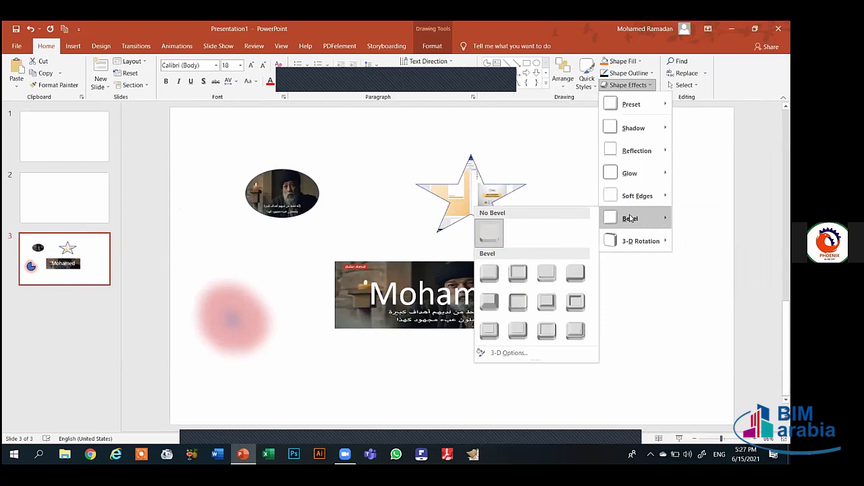
{"action": "left_click", "coordinate": [532, 206]}
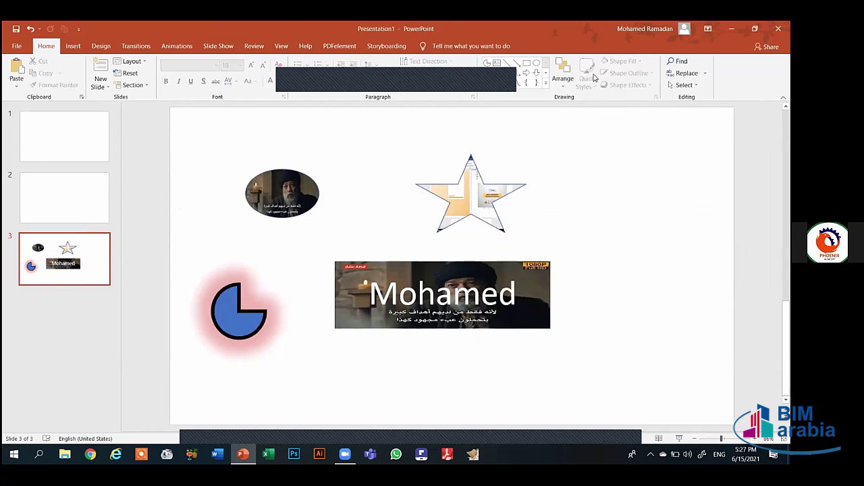
{"action": "left_click", "coordinate": [229, 323]}
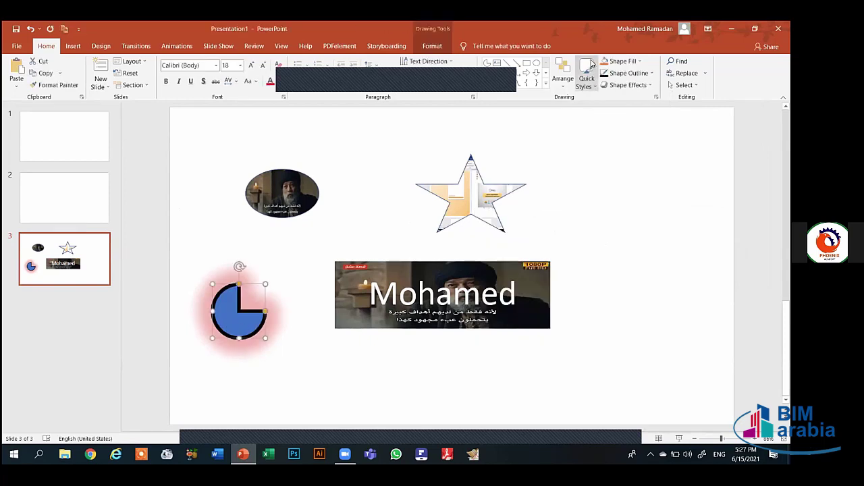
Step: Preview 3-D Rotation effects on the pie, then bring up its outline dash styles
{"action": "left_click", "coordinate": [626, 85]}
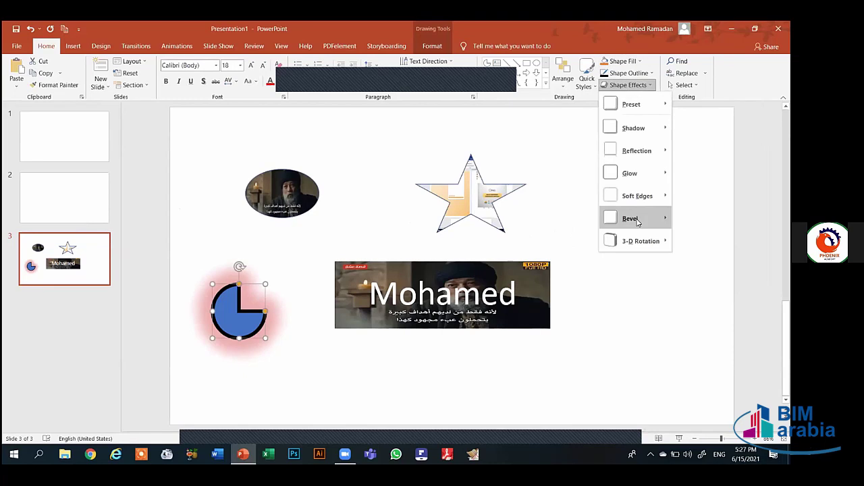
{"action": "mouse_move", "coordinate": [630, 218]}
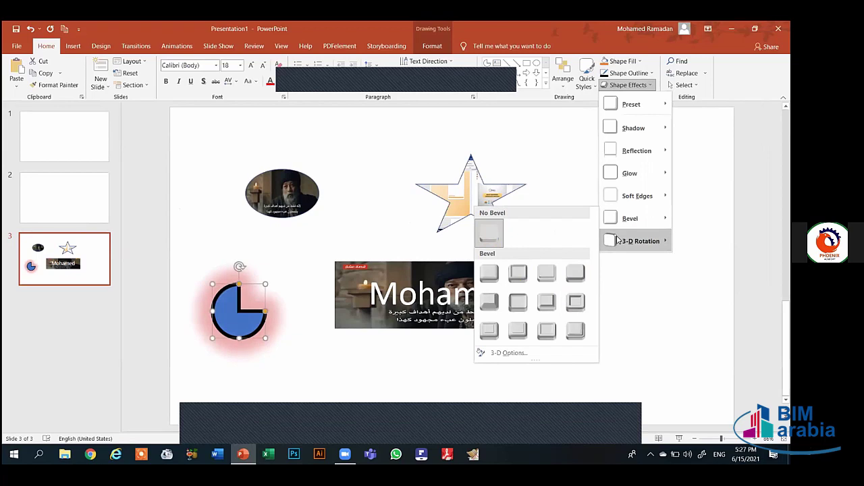
{"action": "mouse_move", "coordinate": [617, 240]}
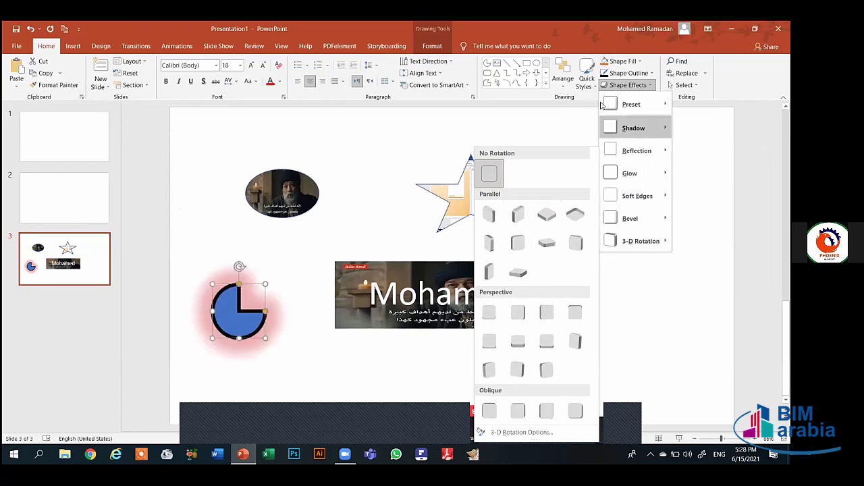
{"action": "left_click", "coordinate": [636, 75]}
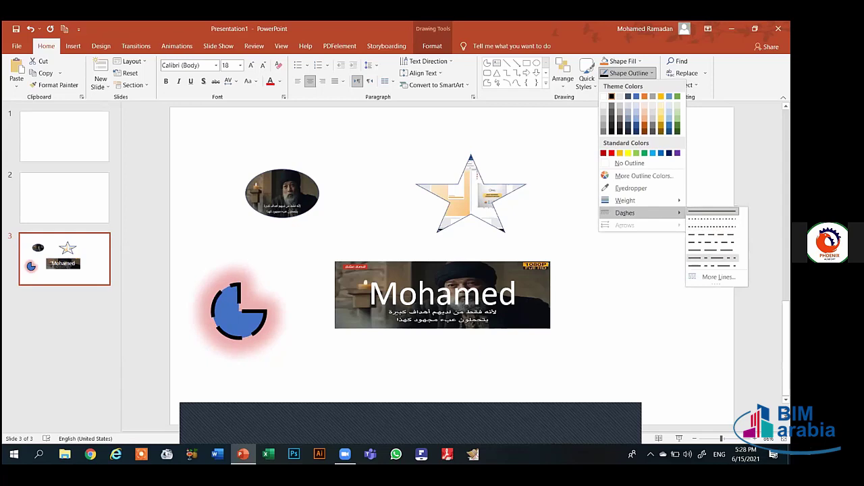
Step: Make the pie's outline red and long-dashed in Format Shape, then close the pane
{"action": "left_click", "coordinate": [719, 276]}
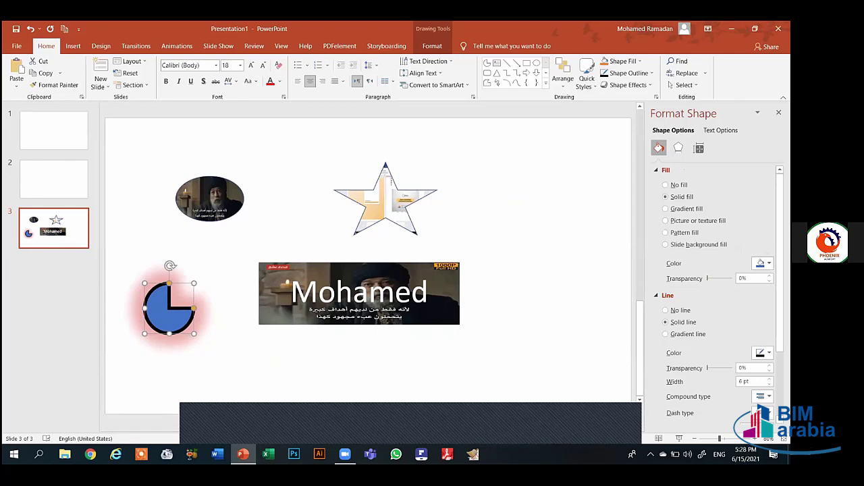
{"action": "left_click", "coordinate": [763, 352]}
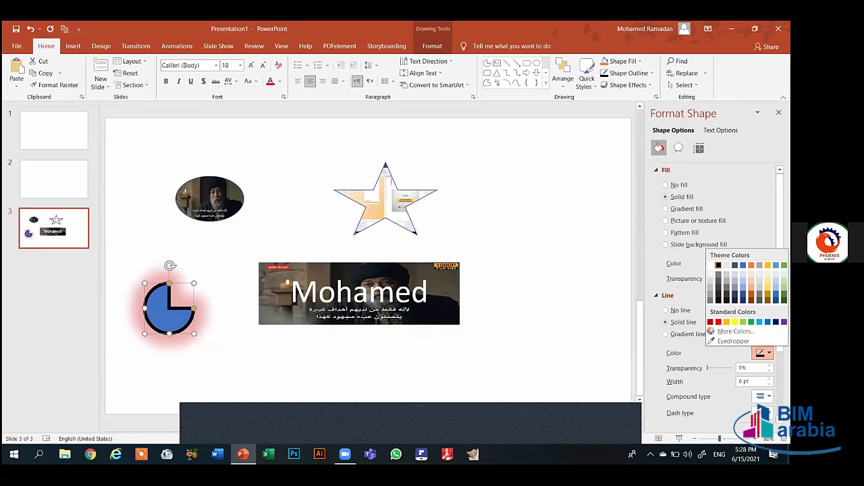
{"action": "left_click", "coordinate": [718, 322]}
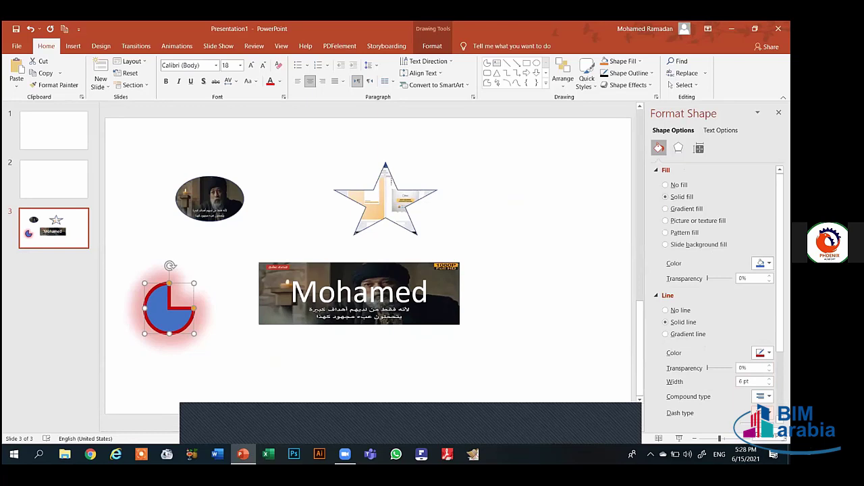
{"action": "left_click", "coordinate": [763, 412]}
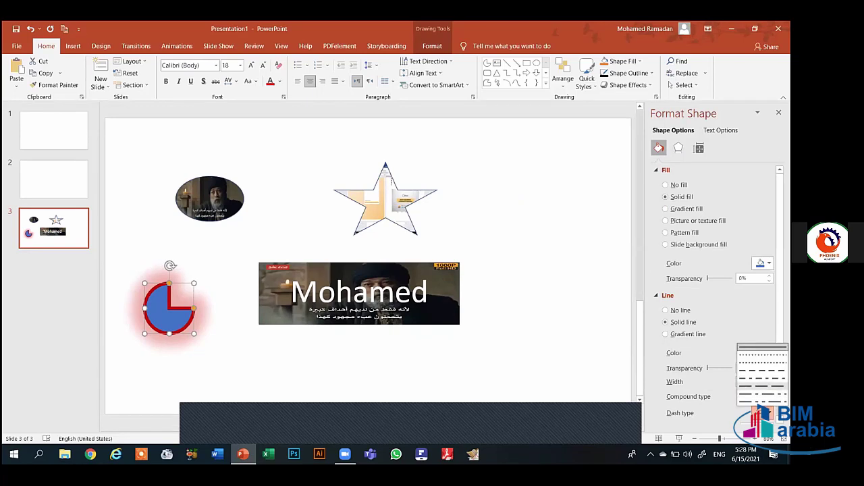
{"action": "left_click", "coordinate": [762, 370]}
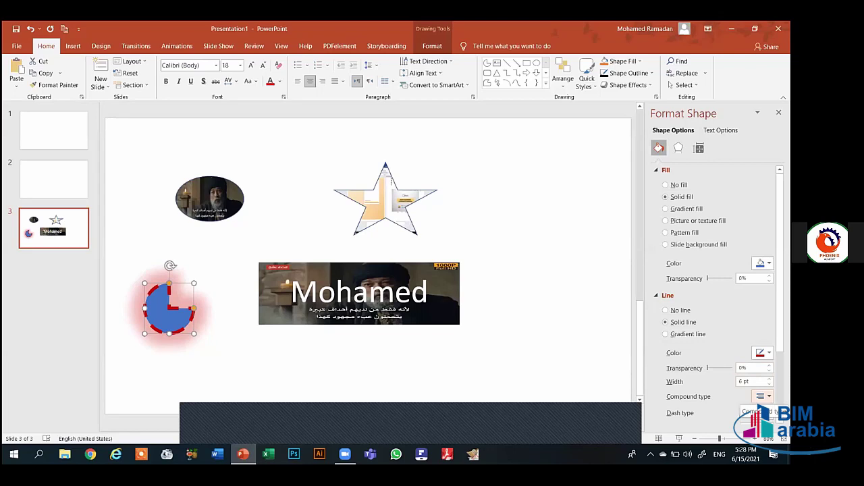
{"action": "left_click", "coordinate": [762, 397]}
{"action": "key", "text": "Return"}
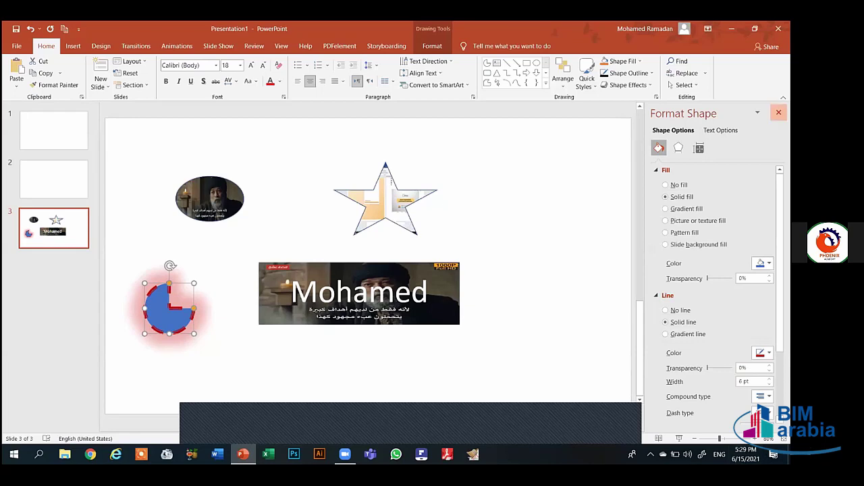
{"action": "left_click", "coordinate": [779, 112]}
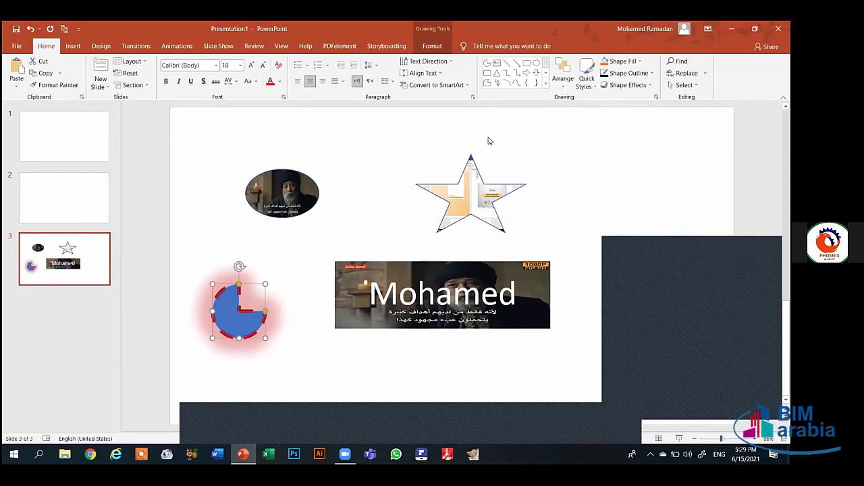
Step: Try a light gradient on the pie, then fill it with crumpled-paper texture
{"action": "left_click", "coordinate": [625, 62]}
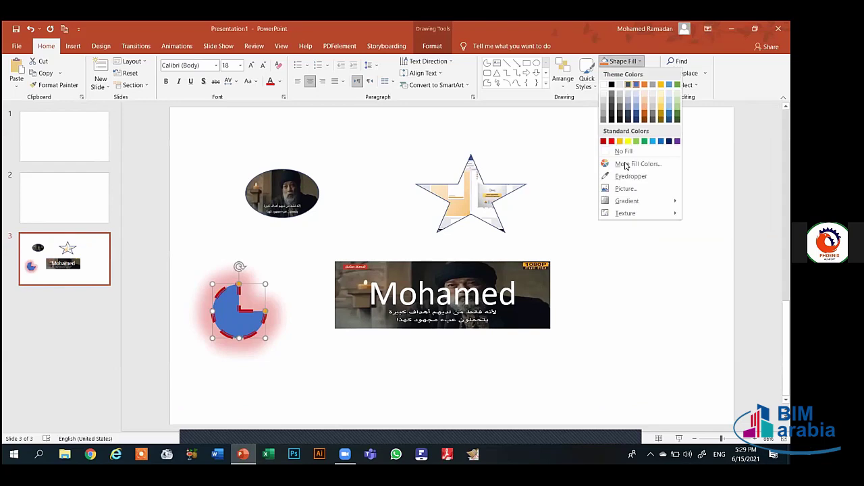
{"action": "mouse_move", "coordinate": [622, 202]}
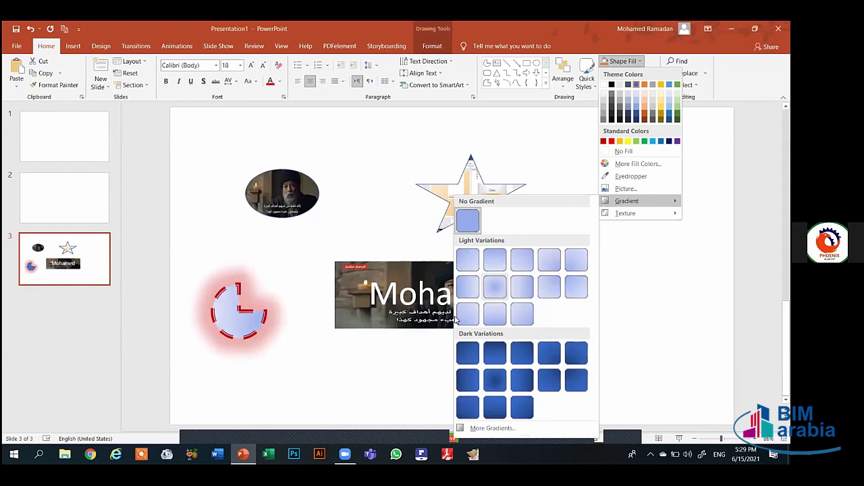
{"action": "left_click", "coordinate": [496, 286]}
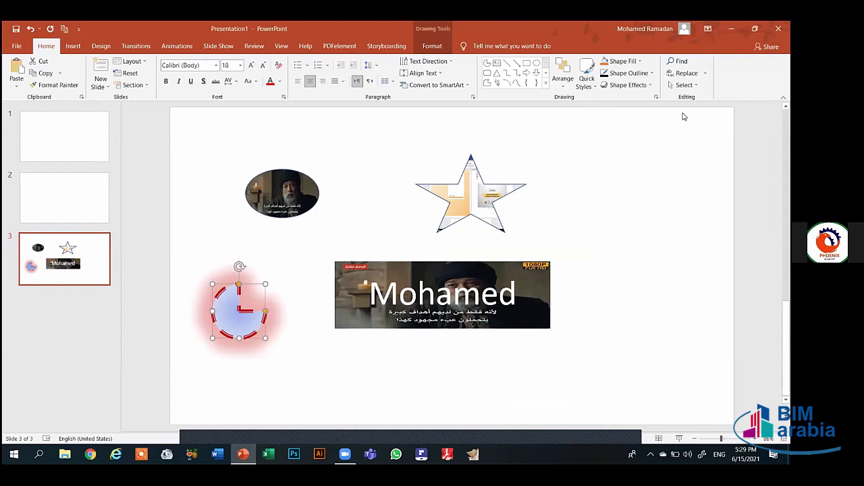
{"action": "left_click", "coordinate": [621, 61]}
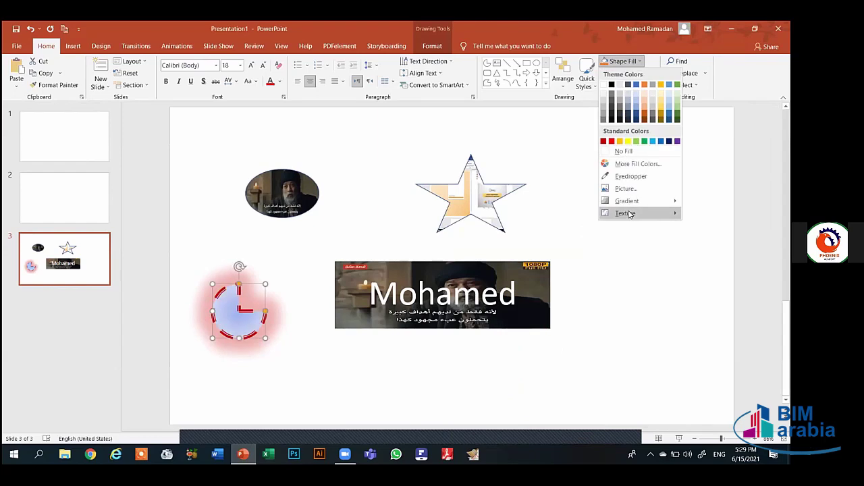
{"action": "mouse_move", "coordinate": [629, 215]}
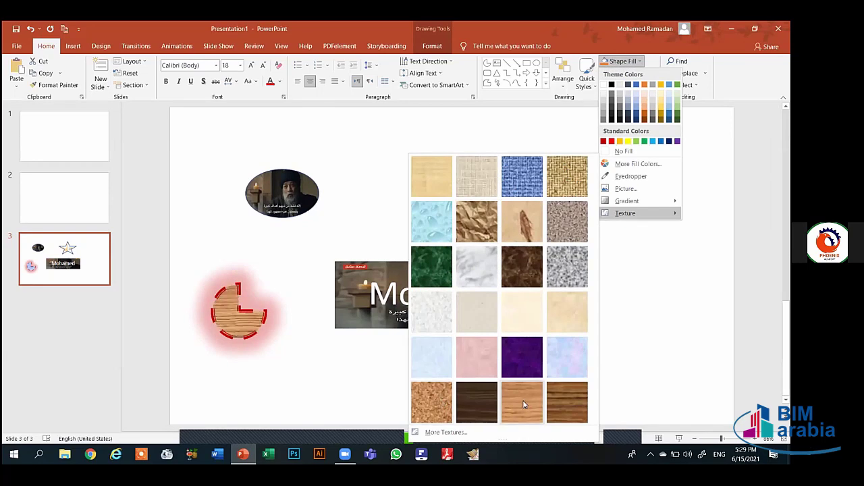
{"action": "left_click", "coordinate": [475, 227]}
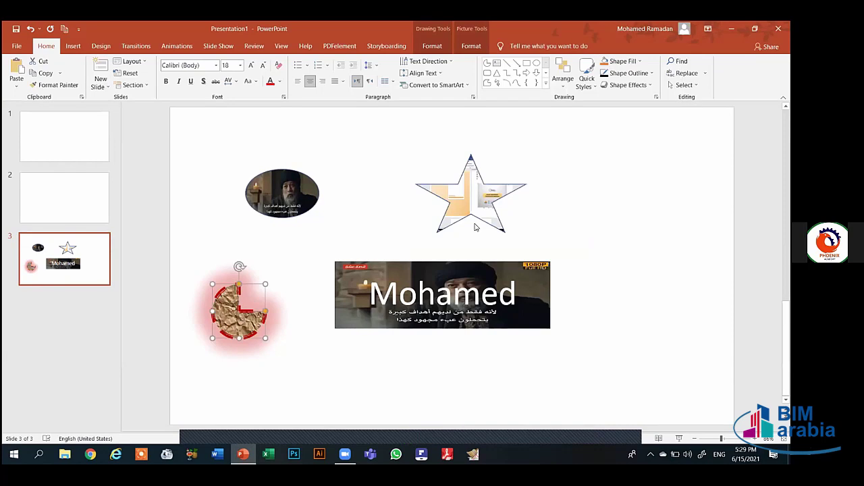
{"action": "left_click", "coordinate": [320, 229]}
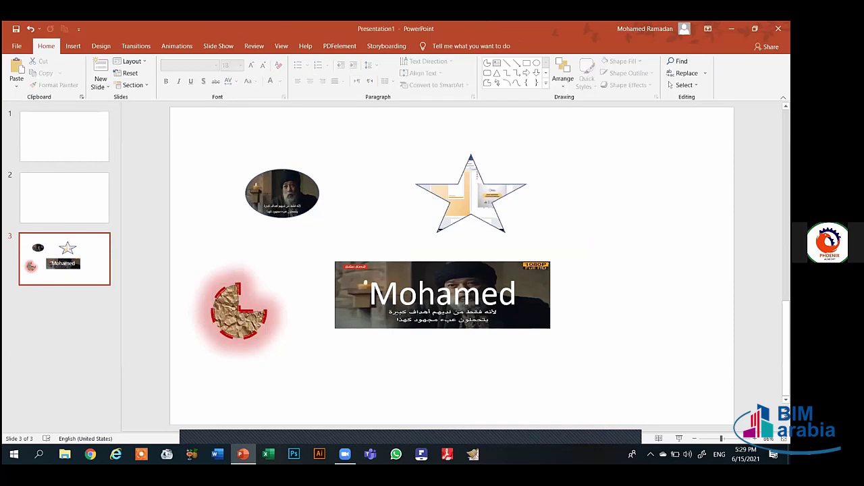
Step: Search the presentation for the name shown on the picture banner
{"action": "left_click", "coordinate": [679, 62]}
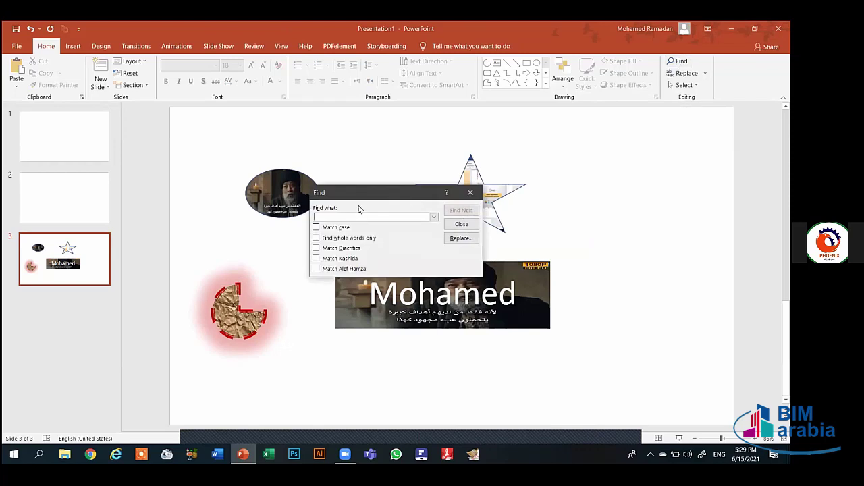
{"action": "left_click_drag", "start_coordinate": [361, 189], "coordinate": [552, 144]}
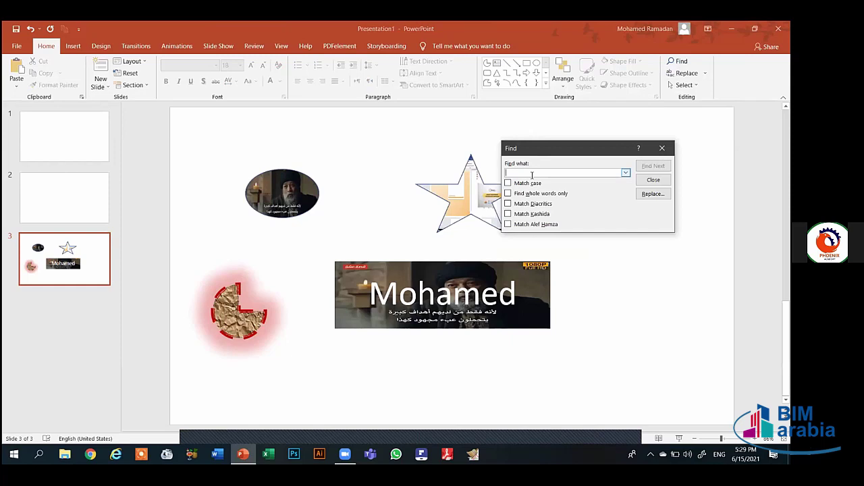
{"action": "type", "text": "Moh"}
{"action": "type", "text": "amed"}
{"action": "left_click", "coordinate": [653, 165]}
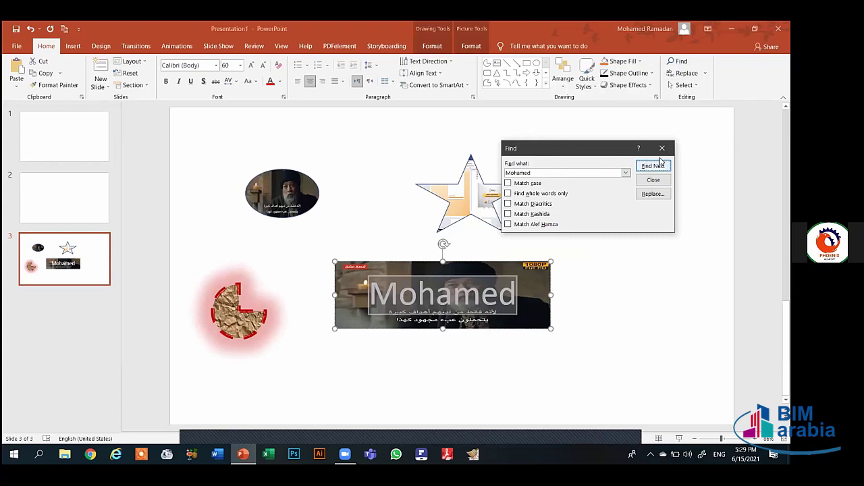
Step: Replace all occurrences of that name with the new name and close the dialog
{"action": "left_click", "coordinate": [652, 194]}
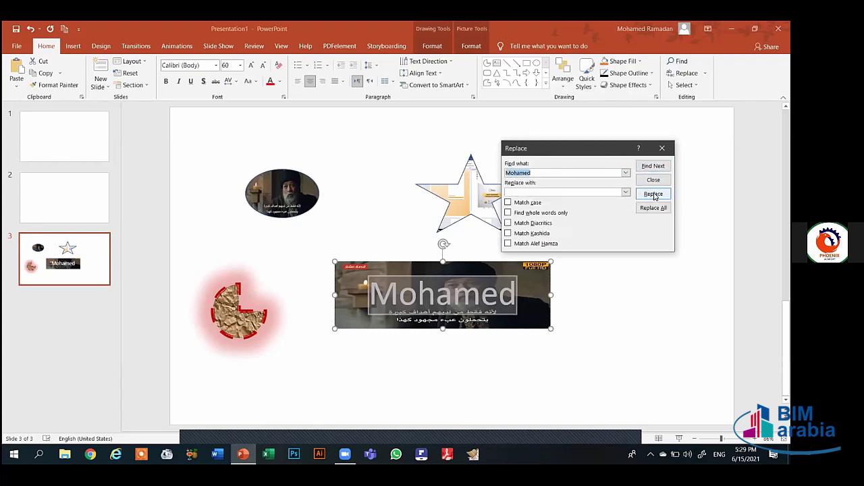
{"action": "left_click", "coordinate": [571, 192]}
{"action": "type", "text": "Ah"}
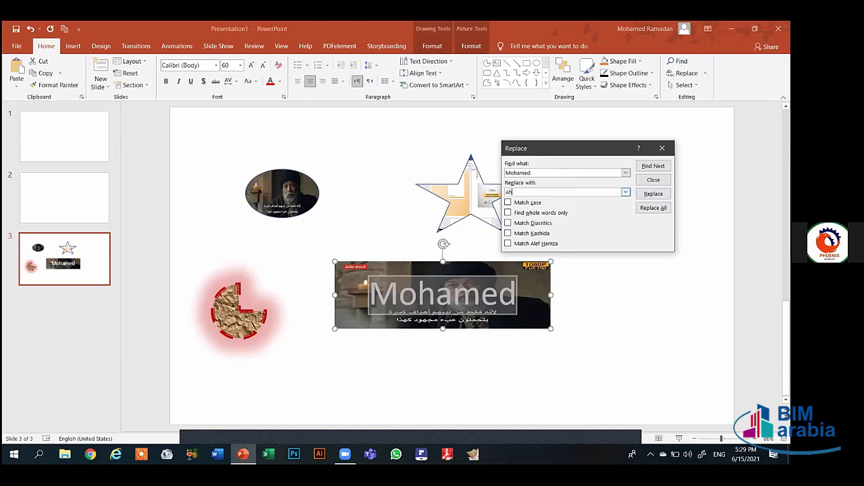
{"action": "type", "text": "med"}
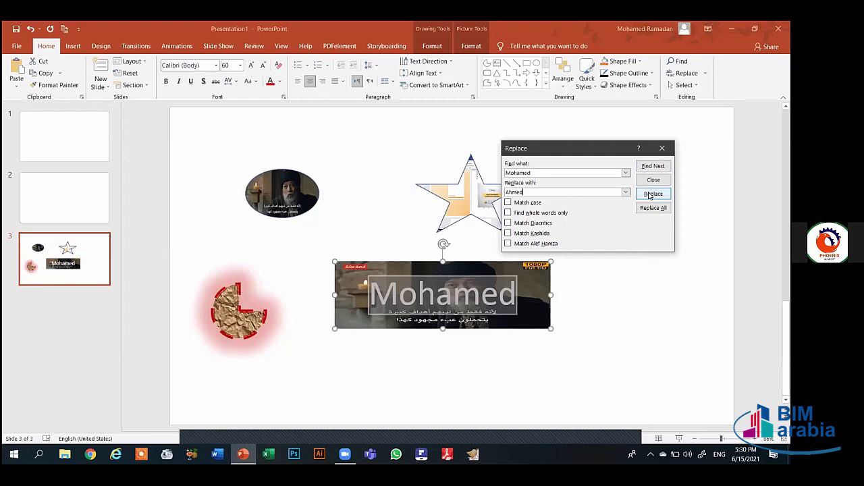
{"action": "left_click", "coordinate": [649, 195]}
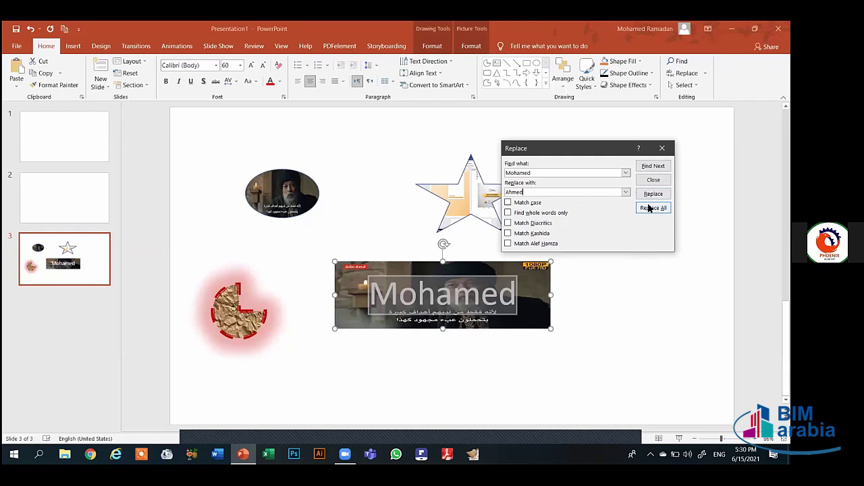
{"action": "left_click", "coordinate": [649, 209]}
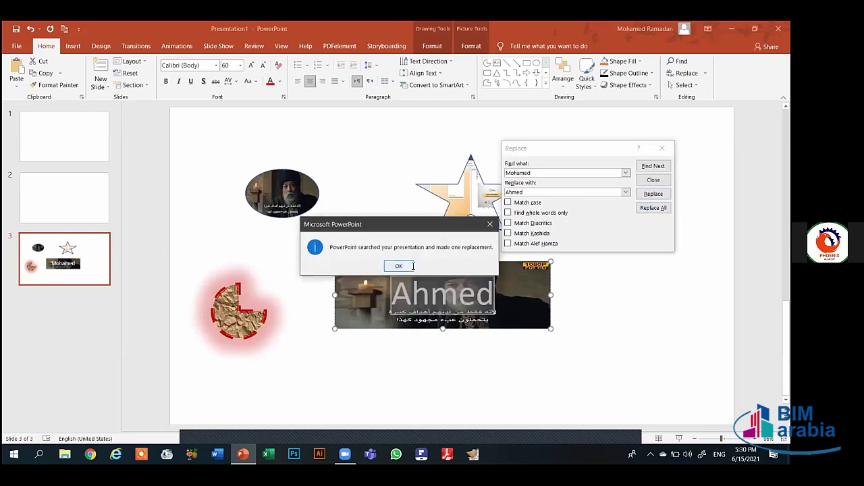
{"action": "left_click", "coordinate": [412, 267]}
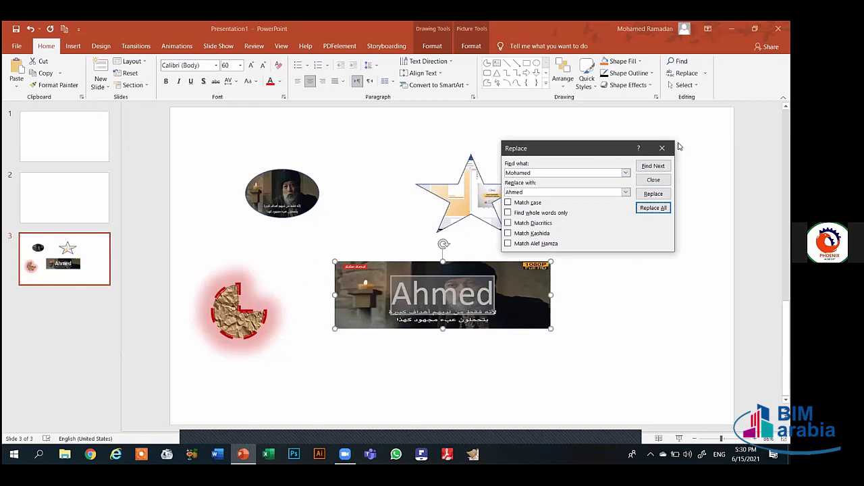
{"action": "left_click", "coordinate": [662, 148]}
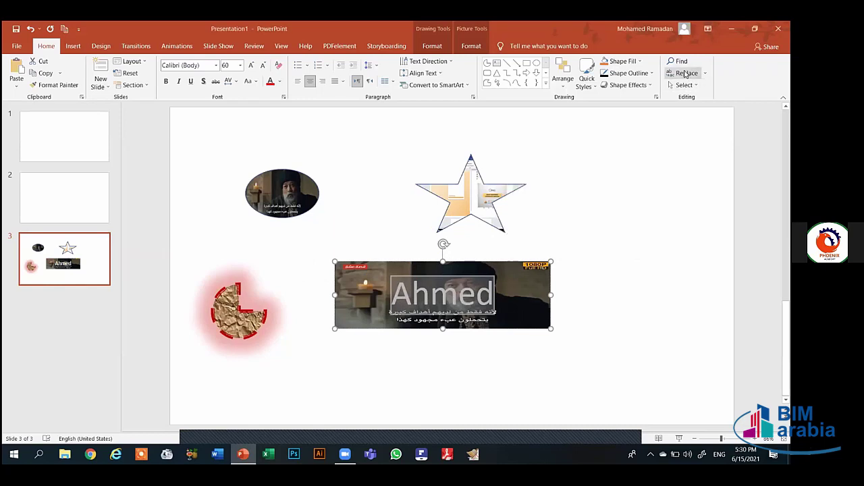
Step: Open the Selection Pane listing slide 3's objects
{"action": "left_click", "coordinate": [687, 76]}
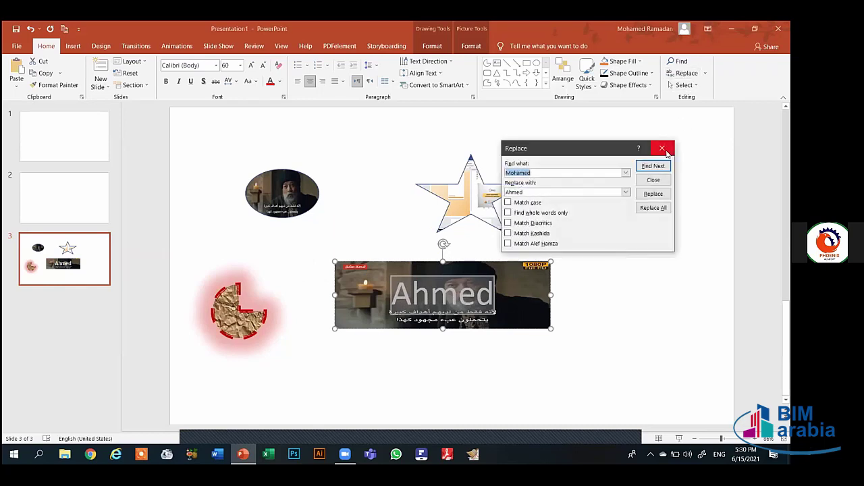
{"action": "left_click", "coordinate": [661, 147]}
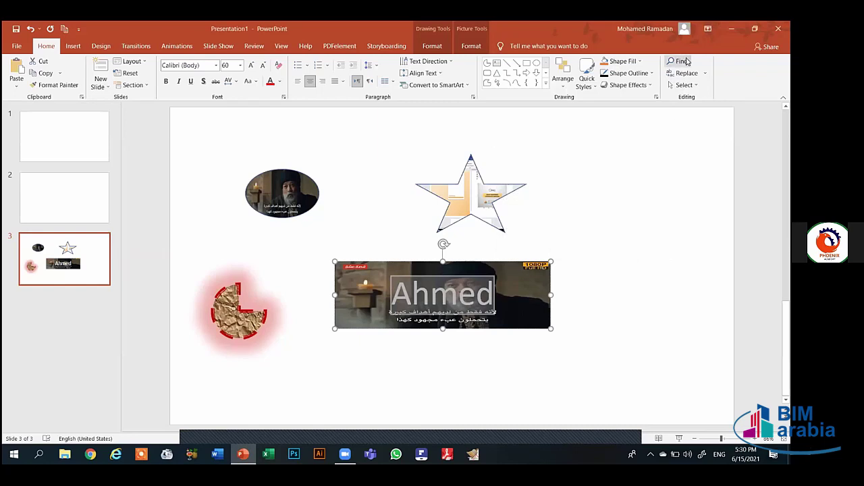
{"action": "left_click", "coordinate": [691, 86]}
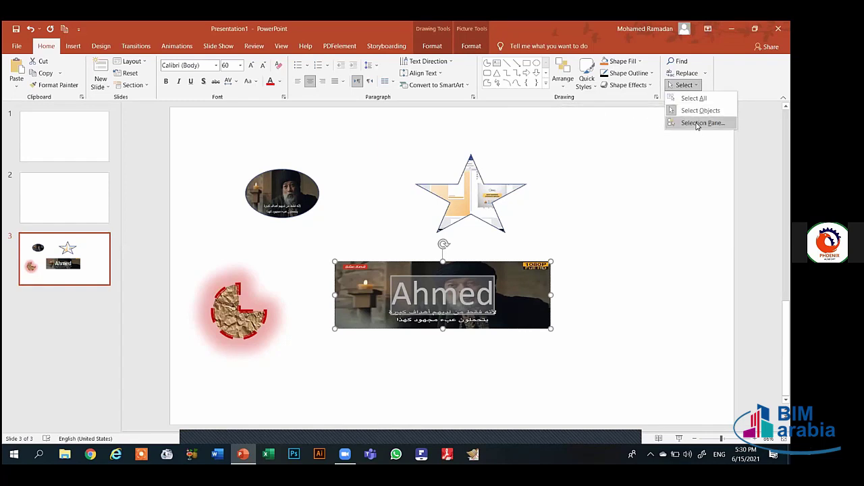
{"action": "left_click", "coordinate": [697, 124]}
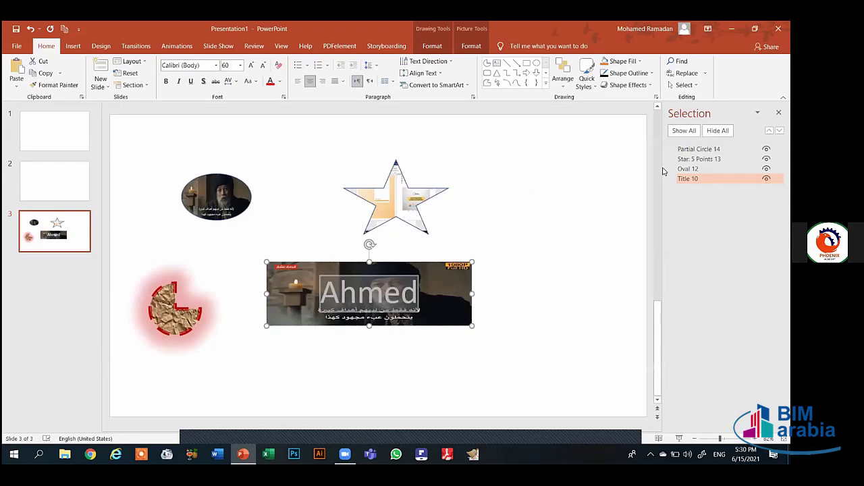
Step: Hide and reshow Title 10, Oval 12 and the star, then reopen the Selection Pane
{"action": "left_click", "coordinate": [766, 178]}
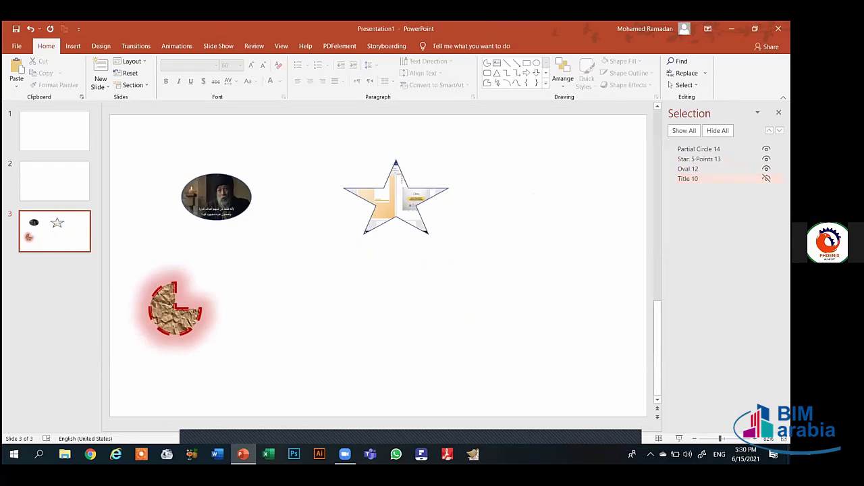
{"action": "left_click", "coordinate": [766, 178]}
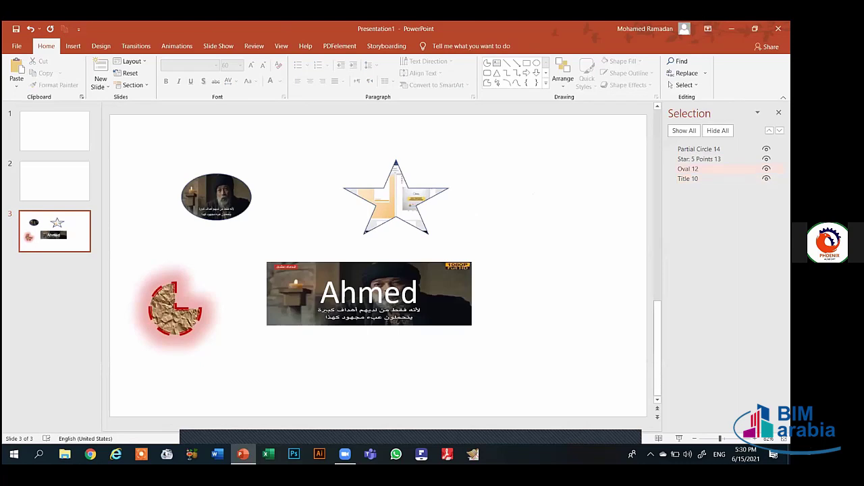
{"action": "left_click", "coordinate": [766, 168]}
{"action": "left_click", "coordinate": [766, 168]}
{"action": "left_click", "coordinate": [766, 159]}
{"action": "left_click", "coordinate": [766, 159]}
{"action": "left_click", "coordinate": [779, 113]}
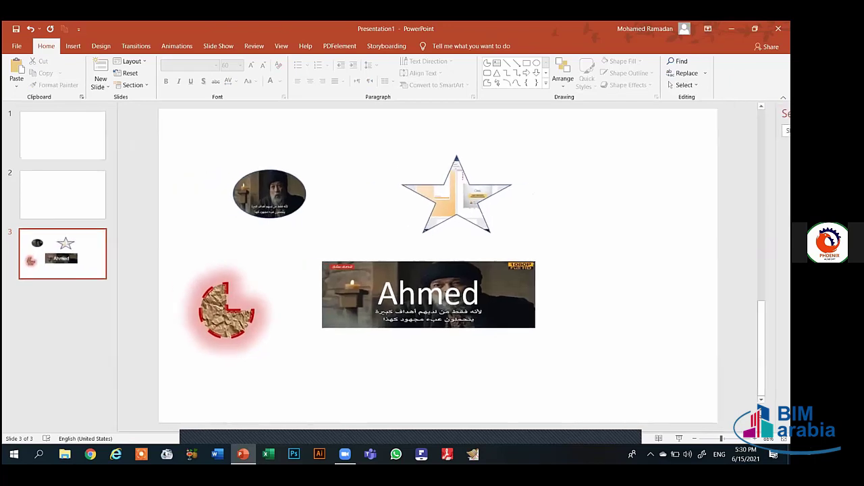
{"action": "left_click", "coordinate": [695, 85]}
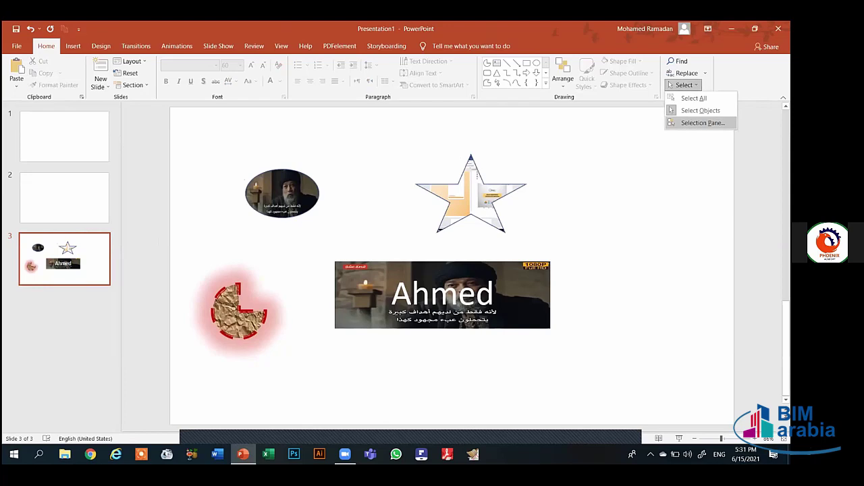
{"action": "left_click", "coordinate": [702, 123]}
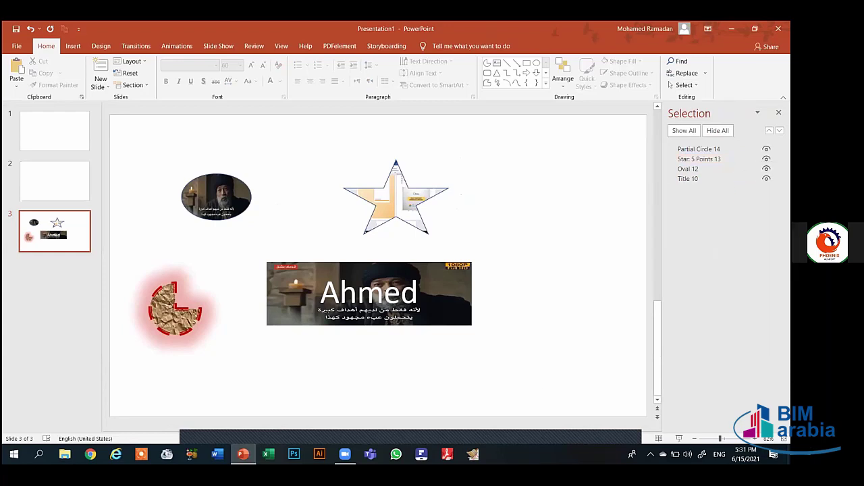
Step: Close the Selection pane so slide 3's oval, star, pie shape and Ahmed banner fill the view
{"action": "left_click", "coordinate": [778, 113]}
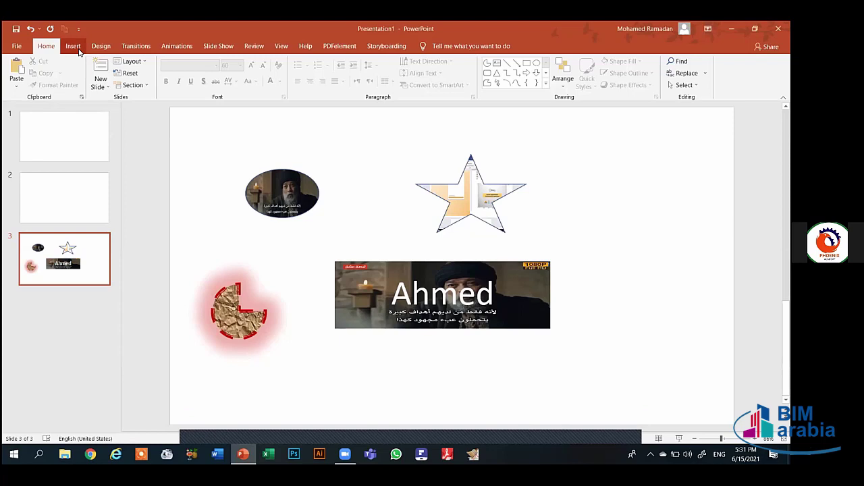
Step: Move from slide 2 to the blank Two Content first slide and open its context menu
{"action": "left_click", "coordinate": [76, 47]}
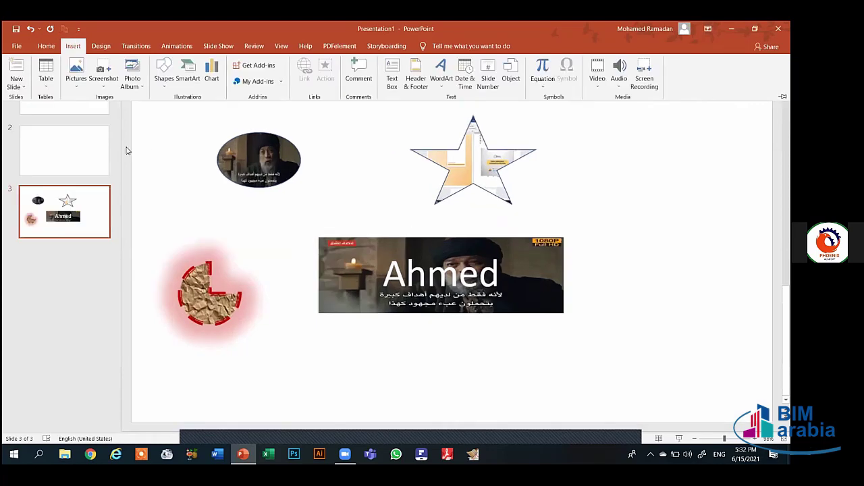
{"action": "scroll", "coordinate": [74, 204], "scroll_direction": "up", "scroll_amount": 1}
{"action": "left_click", "coordinate": [73, 206]}
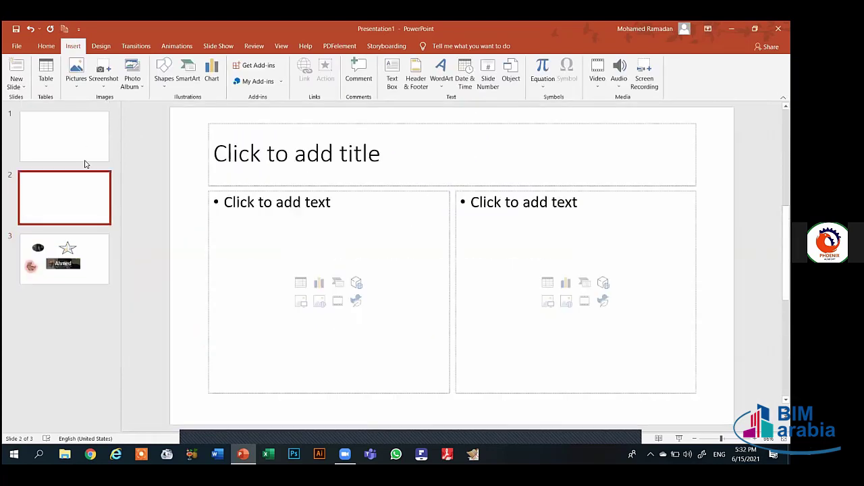
{"action": "left_click", "coordinate": [97, 117]}
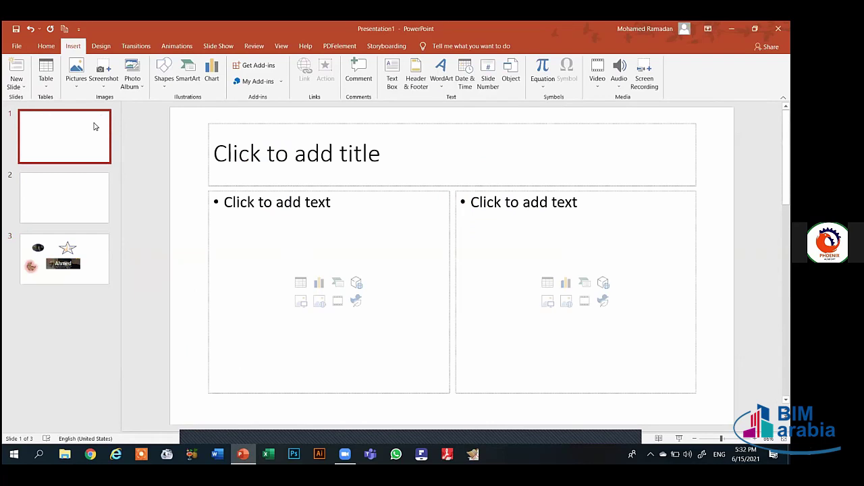
{"action": "right_click", "coordinate": [95, 127]}
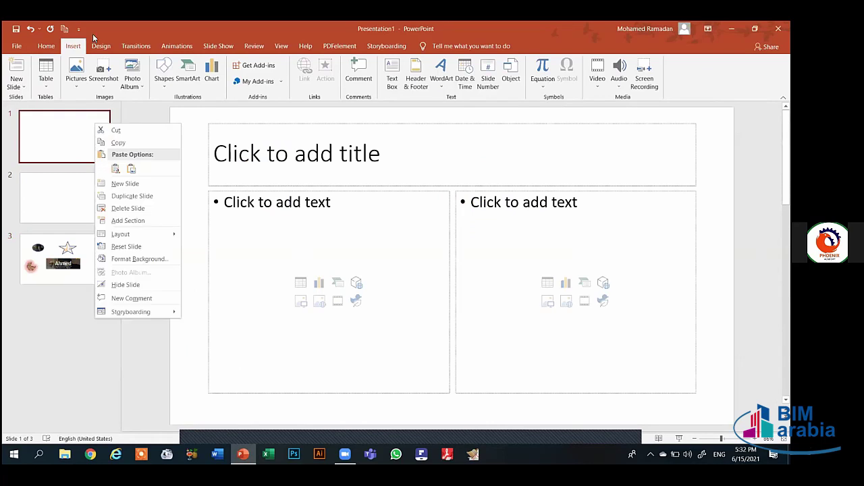
Step: Browse the New Slide layout gallery without adding a slide, then reopen slide 1's context menu
{"action": "left_click", "coordinate": [46, 47]}
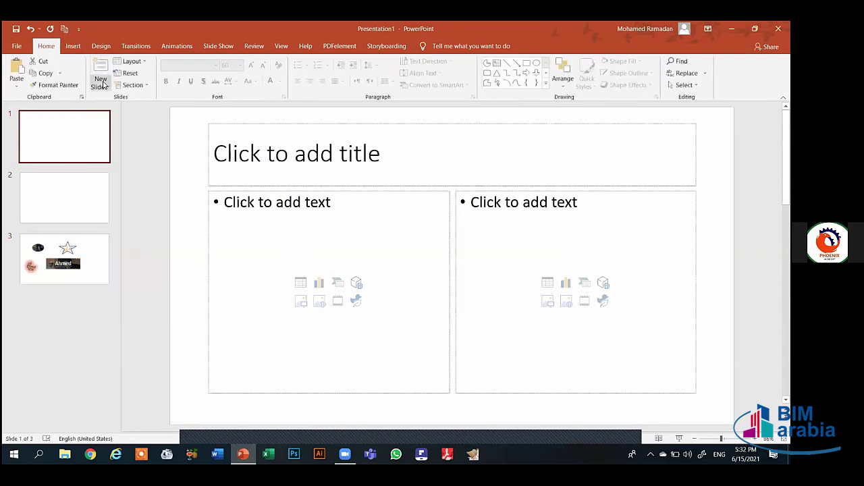
{"action": "left_click", "coordinate": [103, 84]}
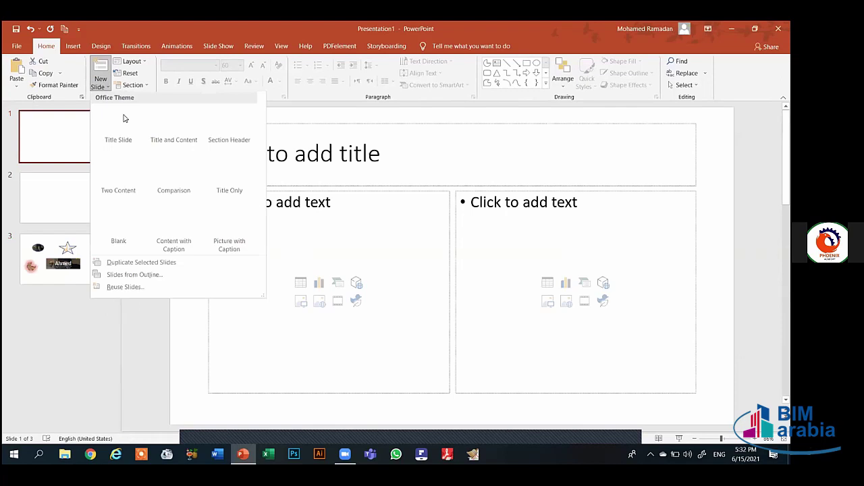
{"action": "left_click", "coordinate": [60, 152]}
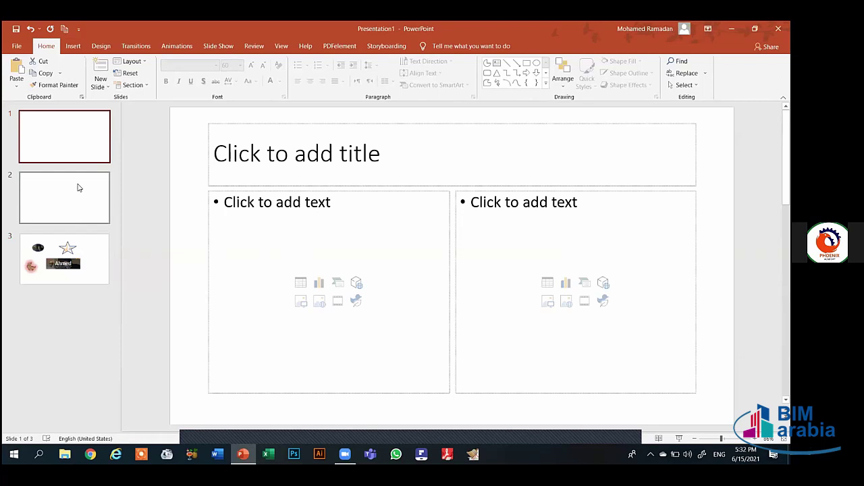
{"action": "right_click", "coordinate": [73, 149]}
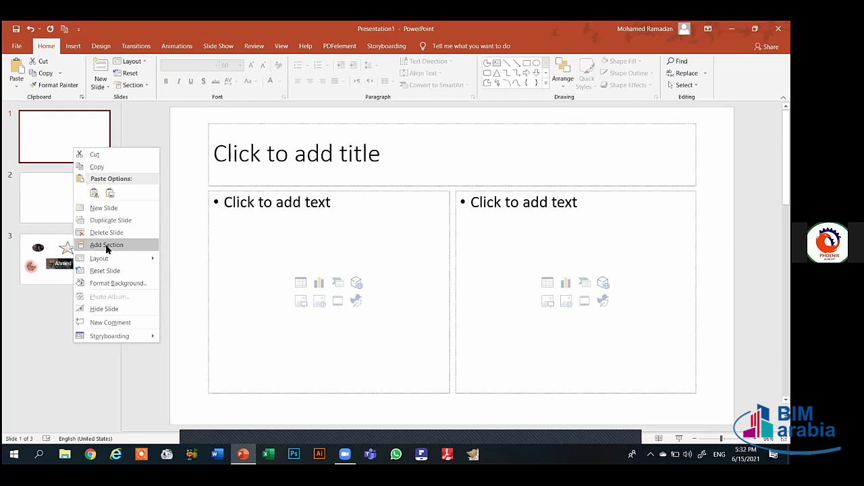
{"action": "mouse_move", "coordinate": [106, 258]}
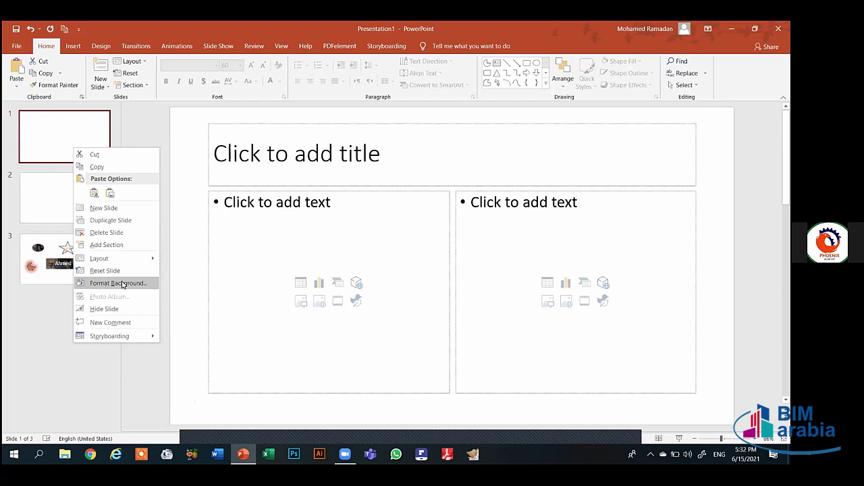
Step: Give slide 1 a solid dark red background fill
{"action": "left_click", "coordinate": [118, 283]}
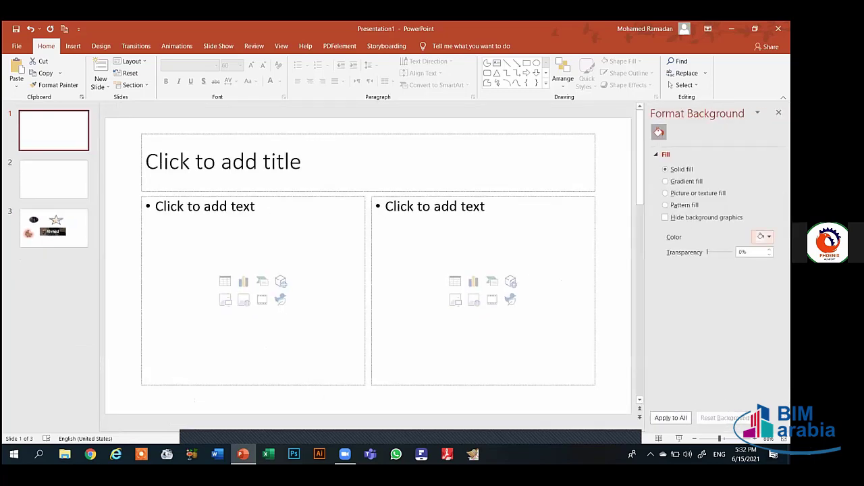
{"action": "left_click", "coordinate": [763, 236]}
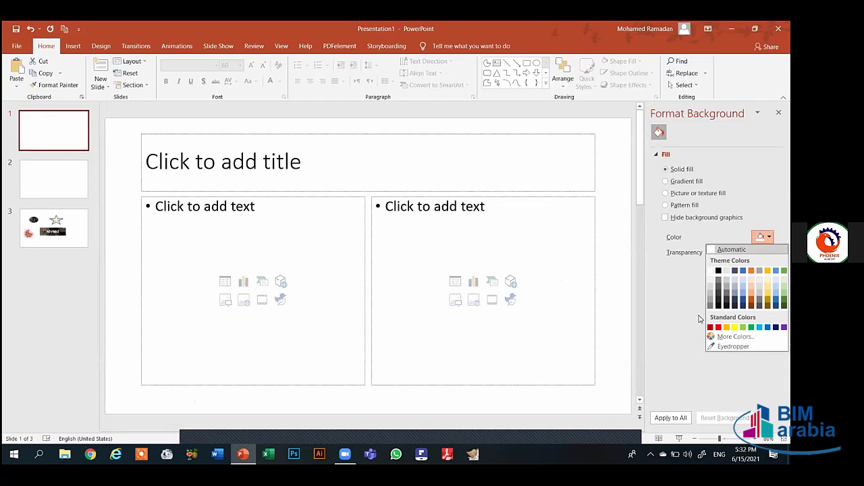
{"action": "left_click", "coordinate": [710, 327]}
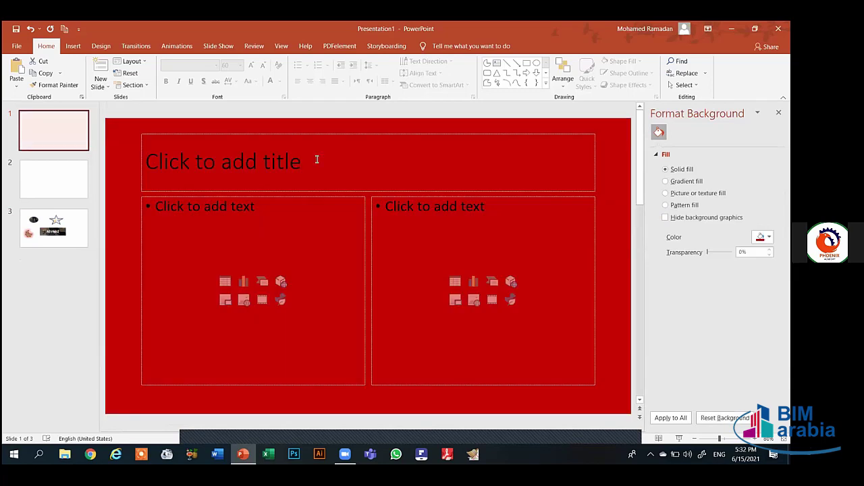
Step: Open background formatting for slide 2
{"action": "left_click", "coordinate": [57, 176]}
{"action": "right_click", "coordinate": [57, 176]}
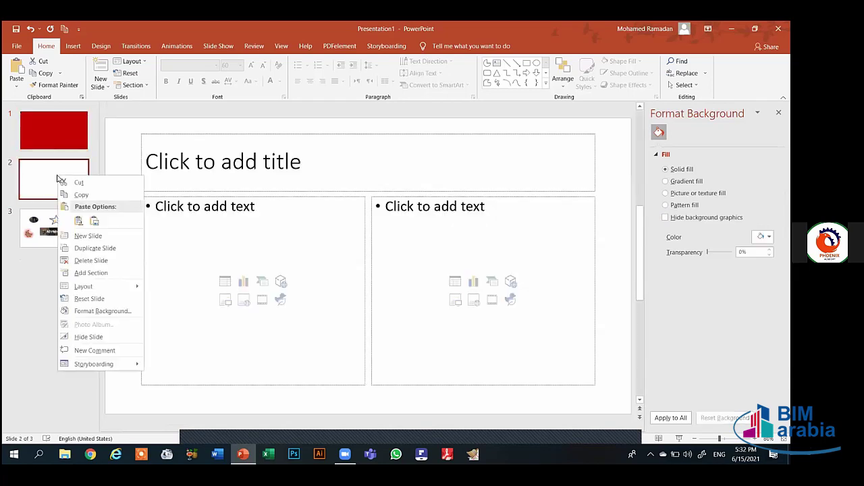
{"action": "left_click", "coordinate": [126, 313]}
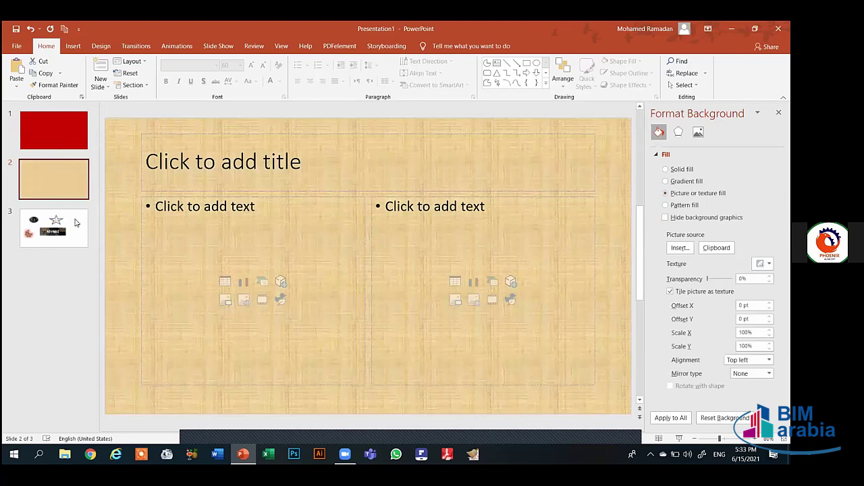
Step: Hide slide 3 from the slideshow, then unhide it so it shows again
{"action": "right_click", "coordinate": [76, 220]}
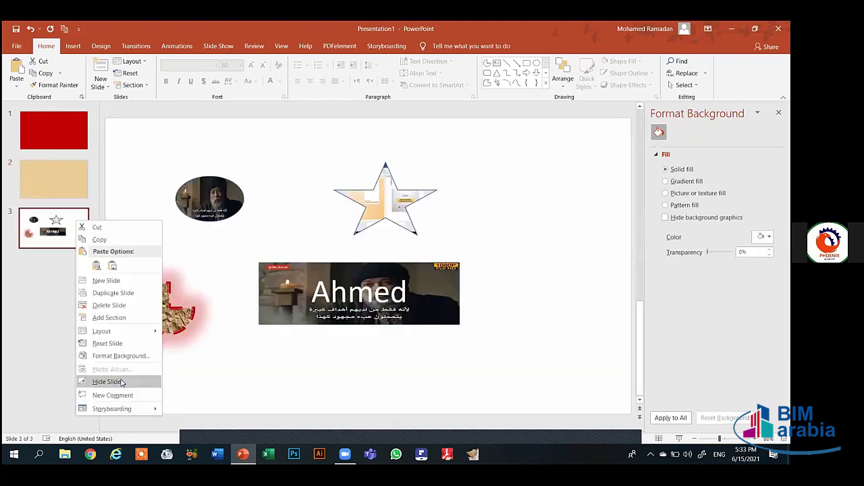
{"action": "left_click", "coordinate": [122, 382]}
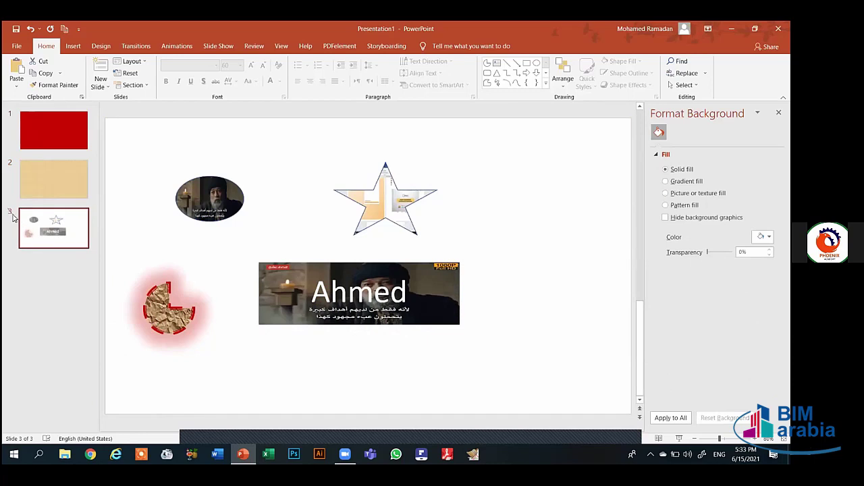
{"action": "left_click", "coordinate": [56, 123]}
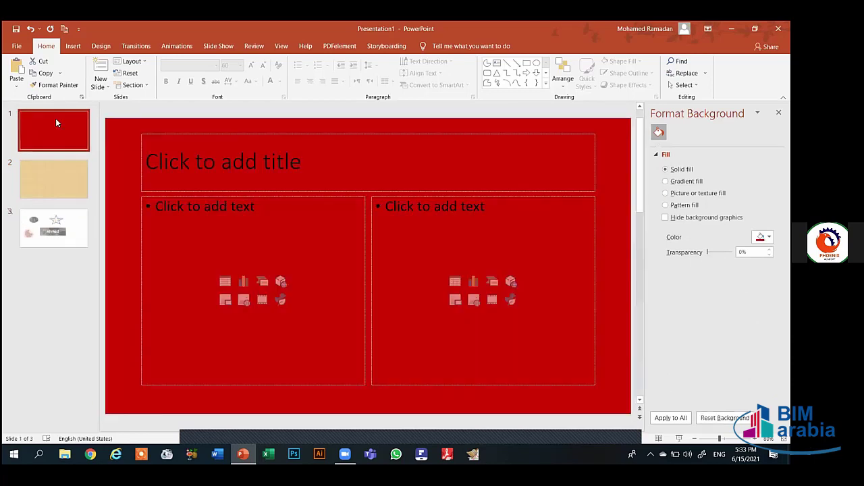
{"action": "left_click", "coordinate": [59, 154]}
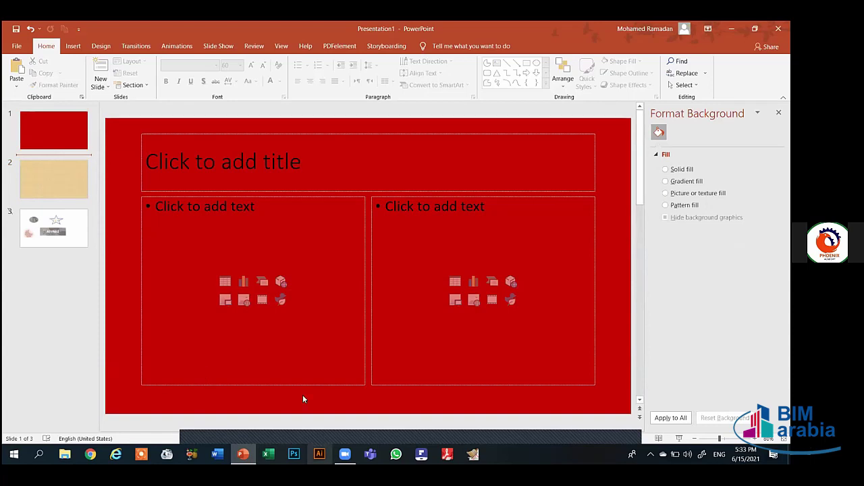
{"action": "right_click", "coordinate": [79, 216]}
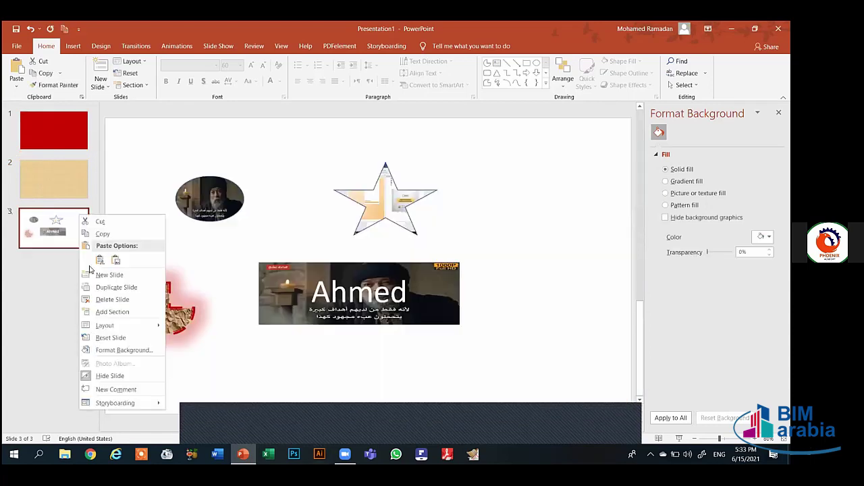
{"action": "left_click", "coordinate": [102, 376]}
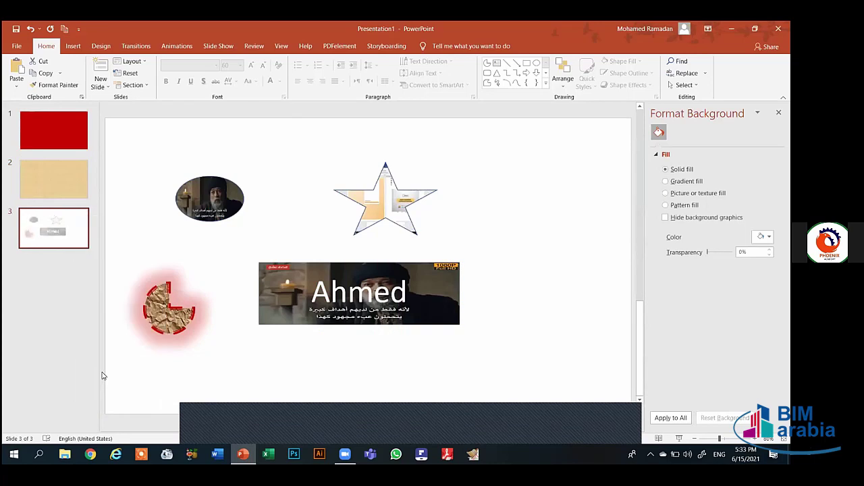
{"action": "right_click", "coordinate": [67, 243]}
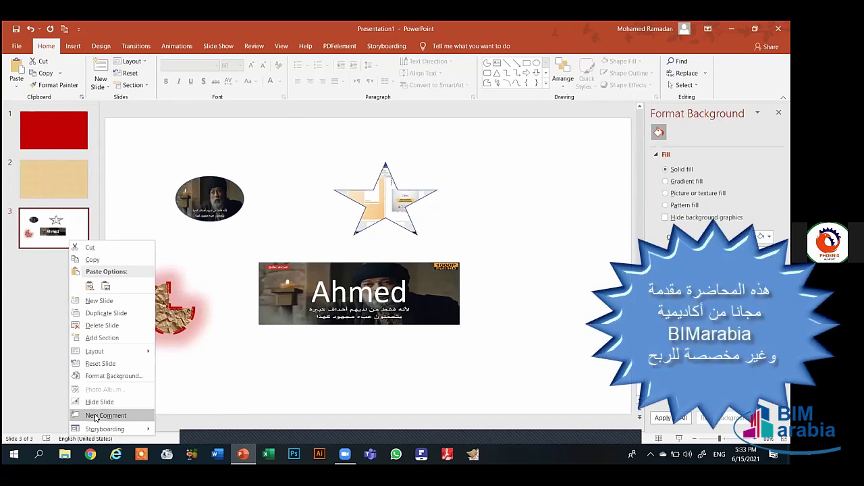
Step: Add a comment to slide 3, delete it, and close the Comments pane
{"action": "left_click", "coordinate": [96, 415]}
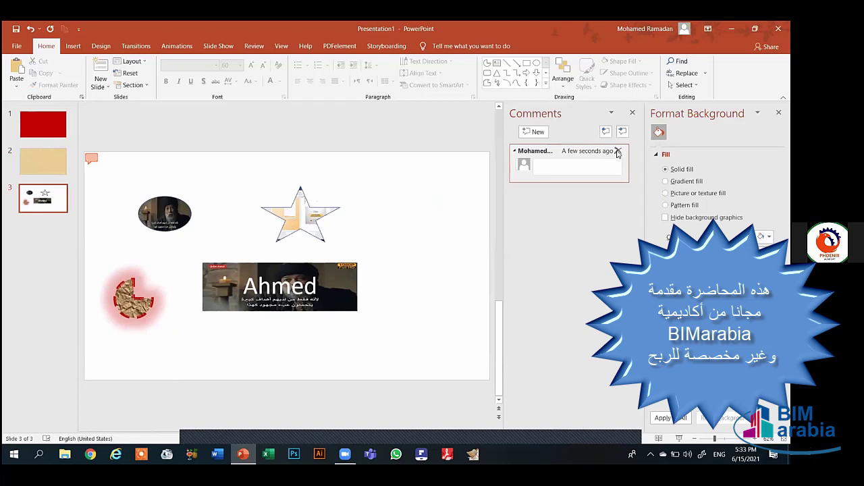
{"action": "left_click", "coordinate": [618, 151]}
{"action": "left_click", "coordinate": [631, 113]}
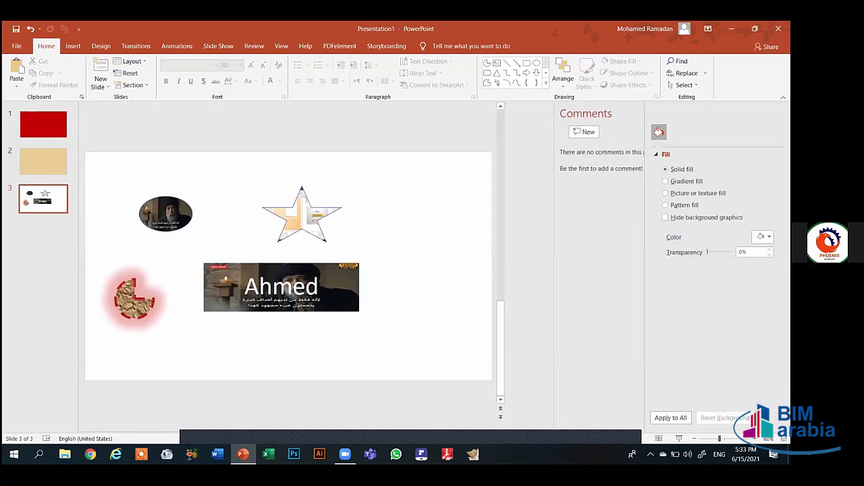
Step: Close the Format Background pane and bring up slide 3's Storyboarding submenu
{"action": "left_click", "coordinate": [778, 113]}
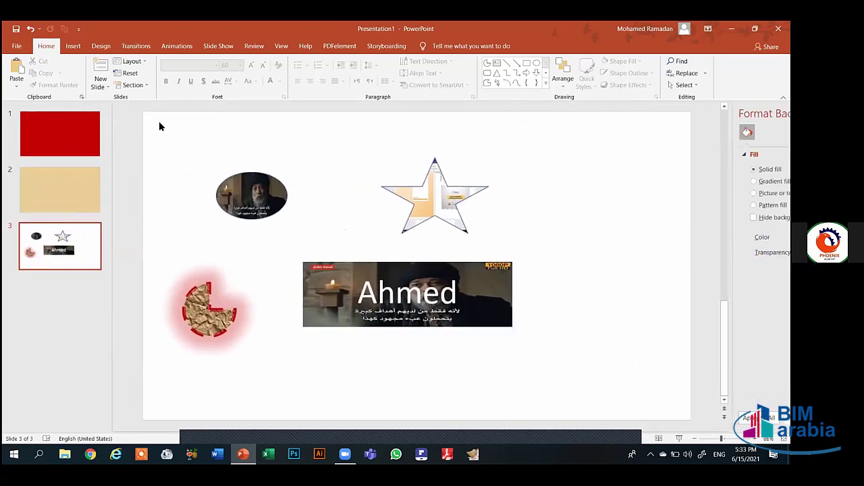
{"action": "right_click", "coordinate": [87, 279]}
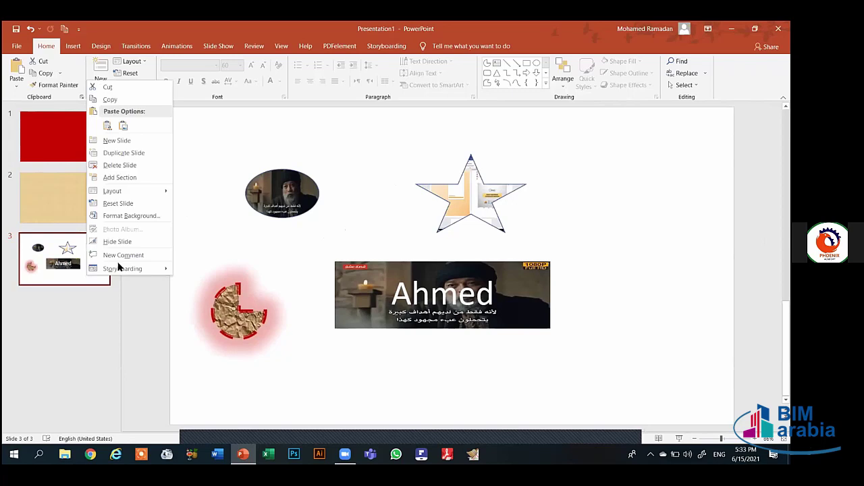
{"action": "mouse_move", "coordinate": [123, 269]}
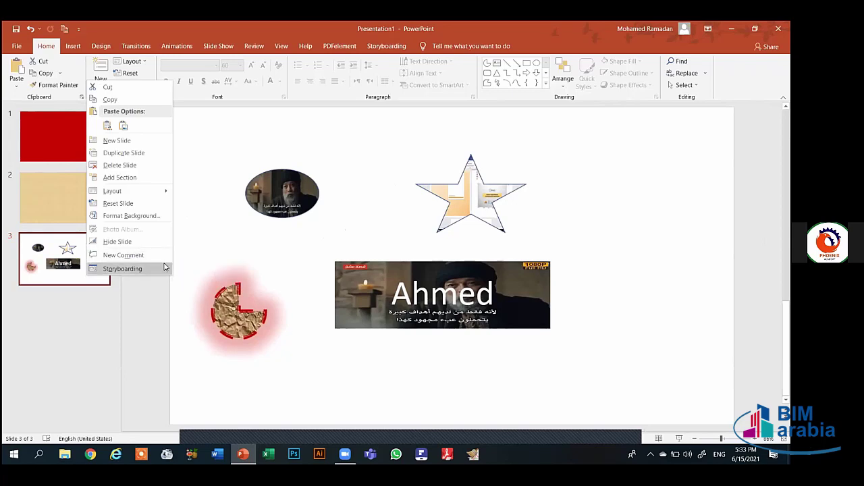
{"action": "mouse_move", "coordinate": [165, 267]}
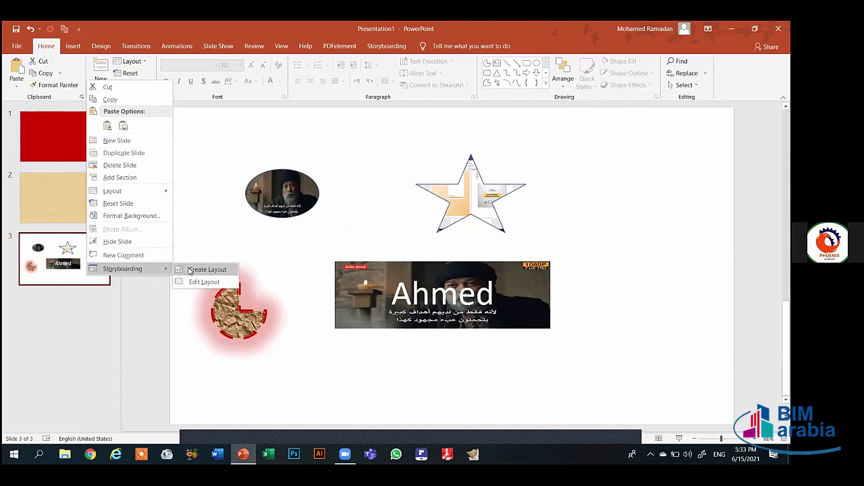
Step: Create a new storyboard layout from slide 3, naming it 'Moham'
{"action": "left_click", "coordinate": [190, 270]}
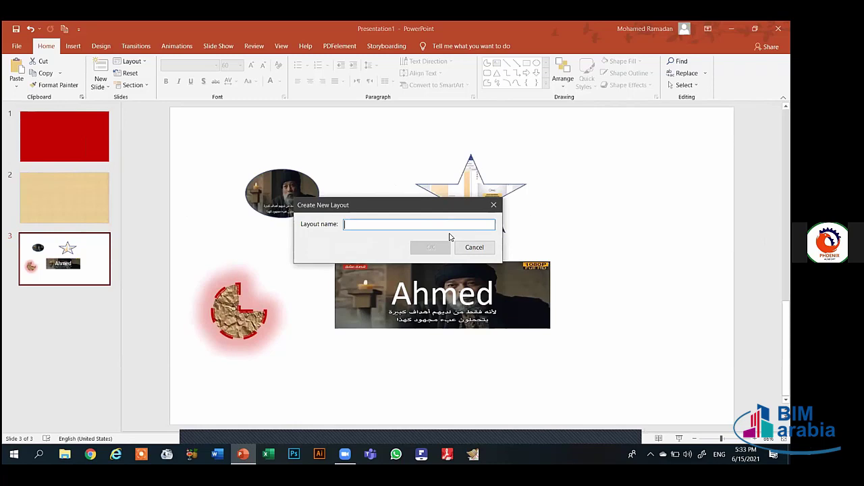
{"action": "type", "text": "ad"}
{"action": "key", "text": "BackSpace"}
{"action": "key", "text": "BackSpace"}
{"action": "type", "text": "Moha"}
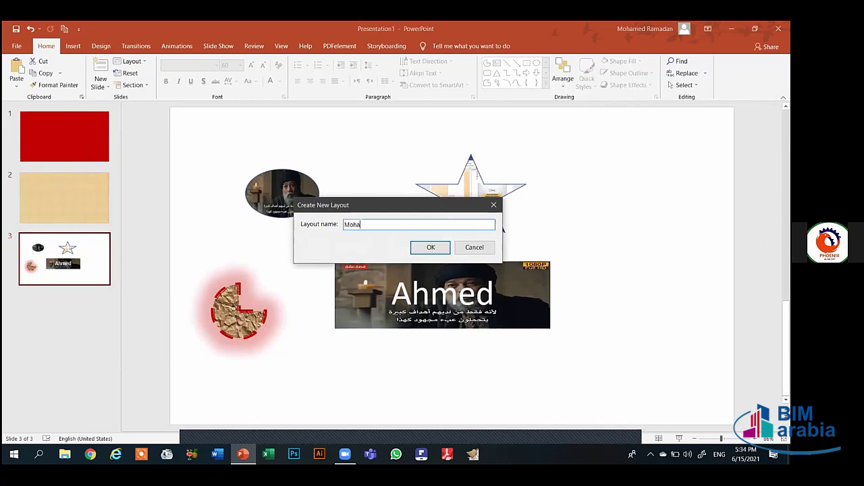
{"action": "type", "text": "med"}
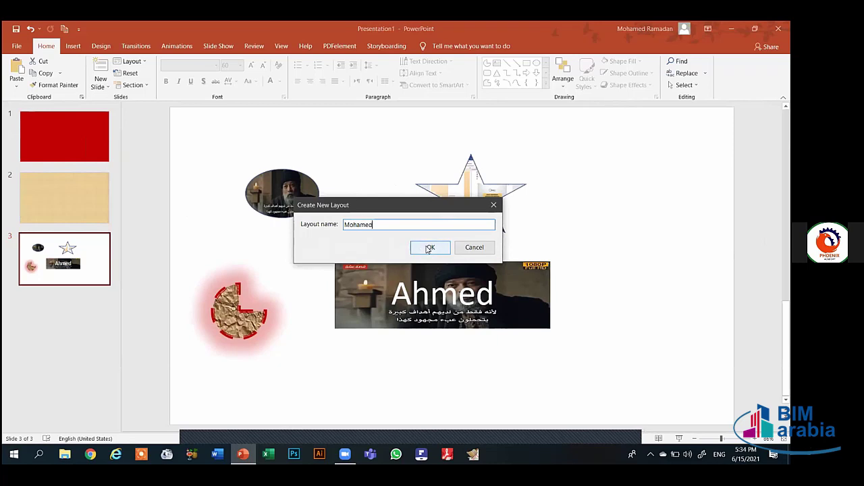
{"action": "left_click", "coordinate": [427, 248]}
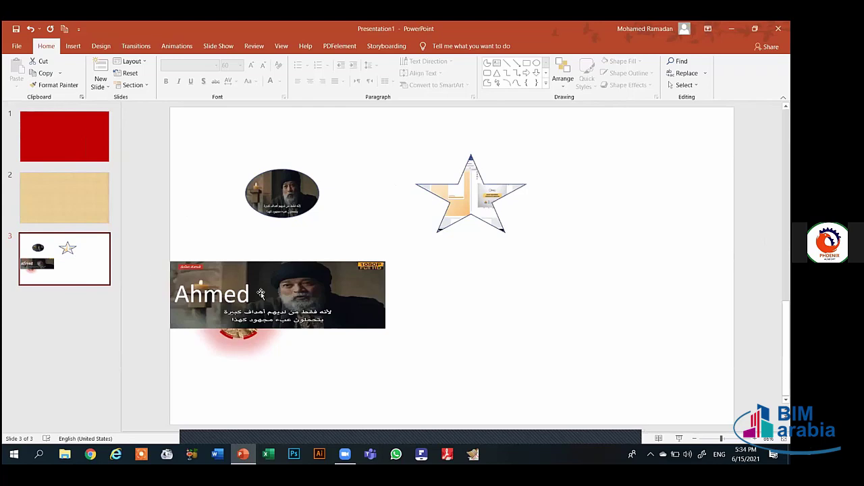
Step: Move the Ahmed video right to uncover the red shape, then select slide 1
{"action": "left_click_drag", "start_coordinate": [261, 295], "coordinate": [427, 307]}
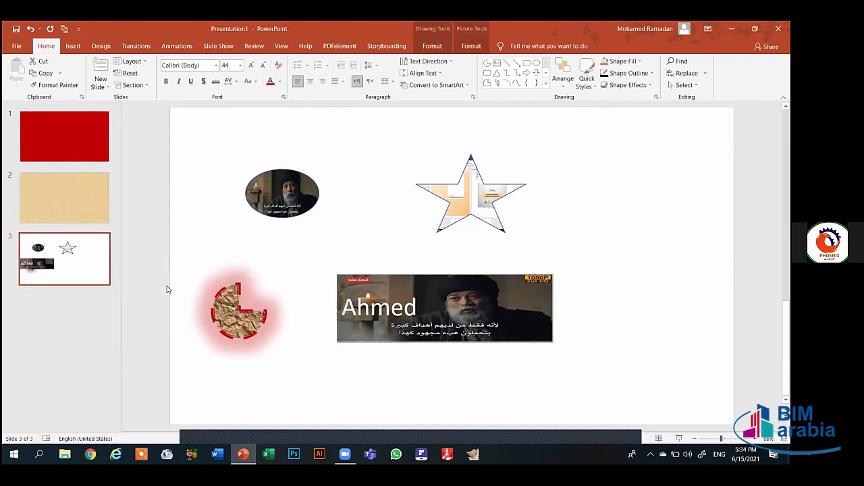
{"action": "left_click", "coordinate": [41, 249]}
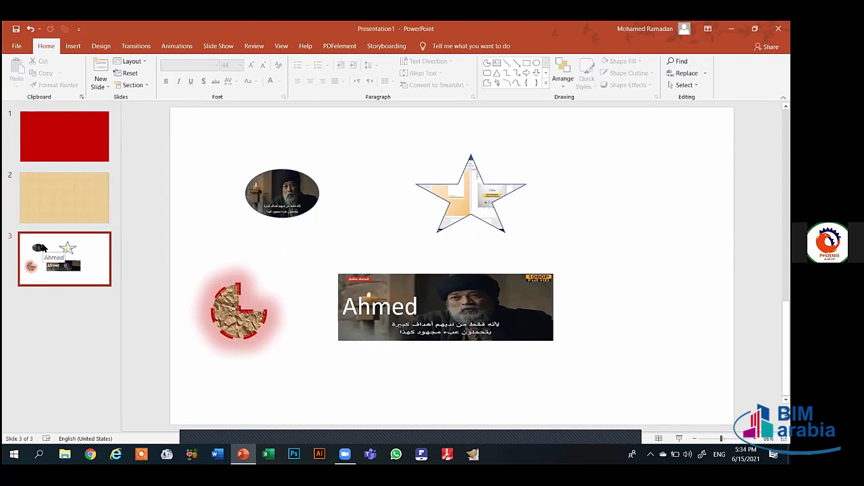
{"action": "right_click", "coordinate": [42, 248]}
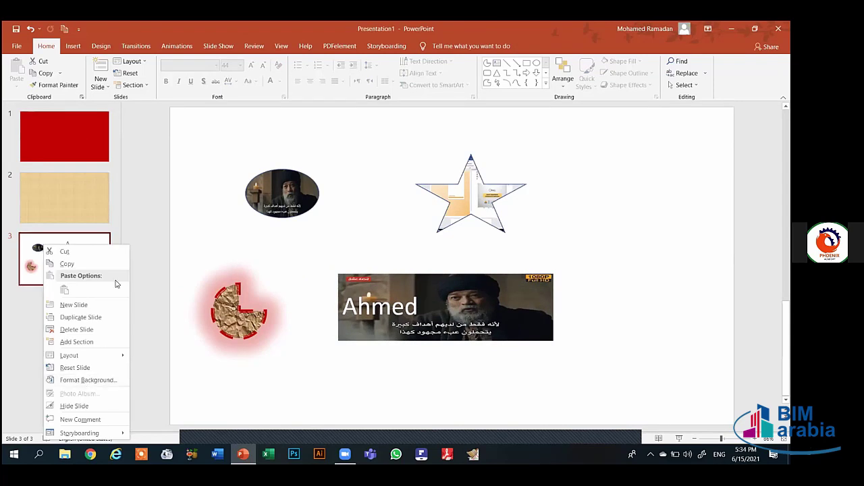
{"action": "left_click", "coordinate": [75, 135]}
{"action": "left_click", "coordinate": [75, 134]}
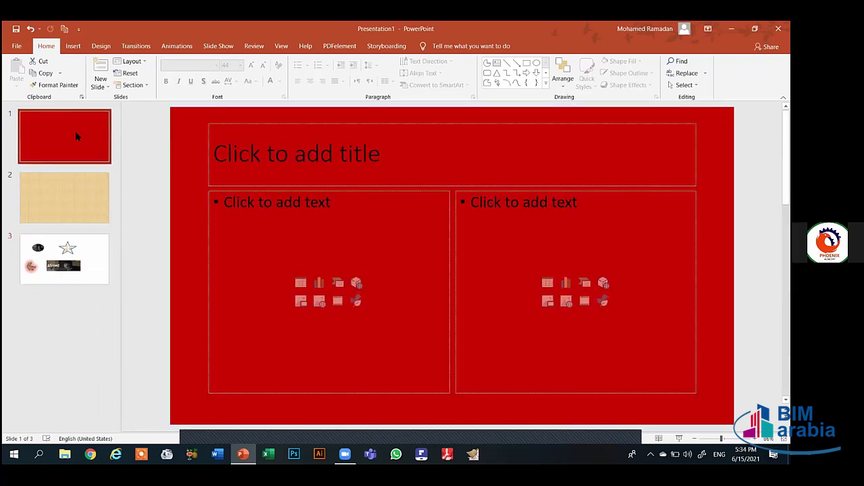
{"action": "right_click", "coordinate": [76, 135]}
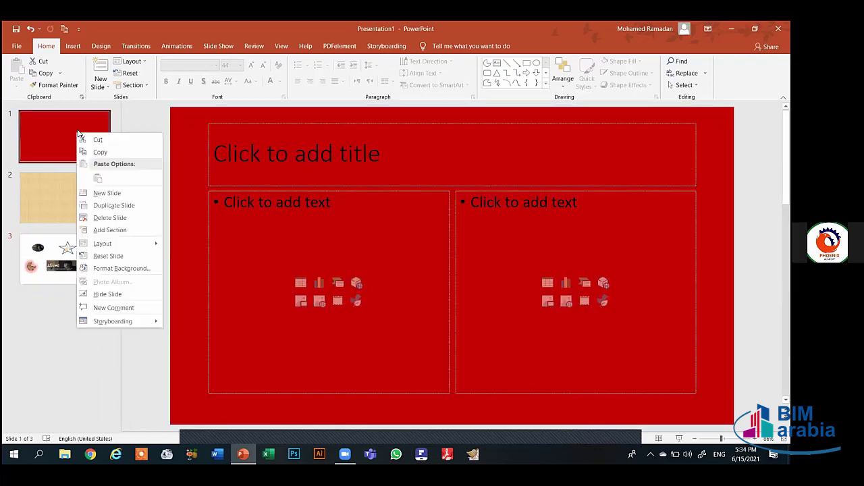
{"action": "left_click", "coordinate": [79, 46]}
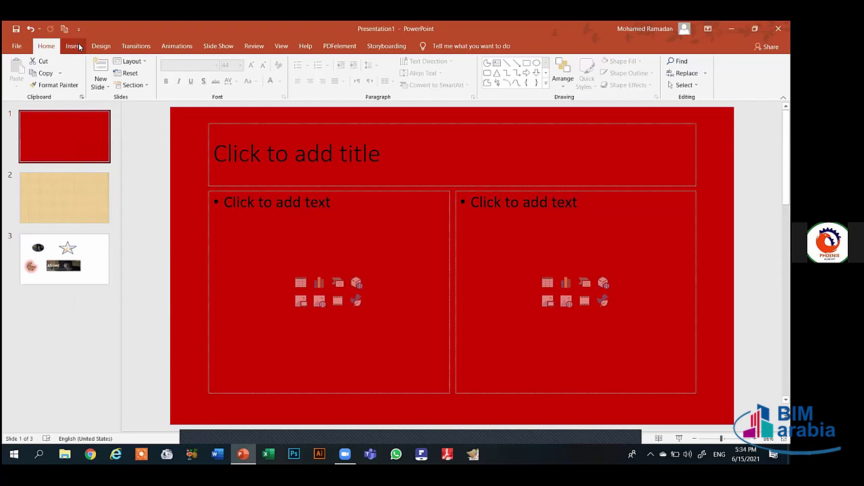
Step: Insert a new Title Slide layout slide after slide 1 from the New Slide list
{"action": "left_click", "coordinate": [73, 46]}
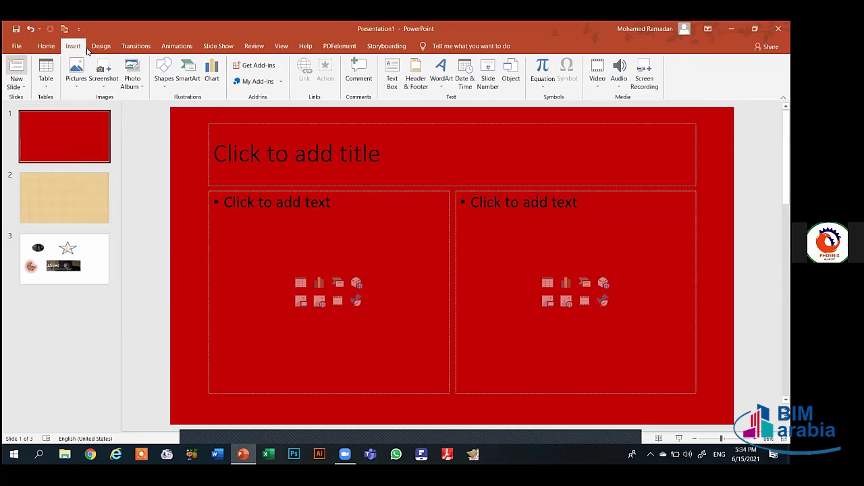
{"action": "left_click", "coordinate": [46, 46]}
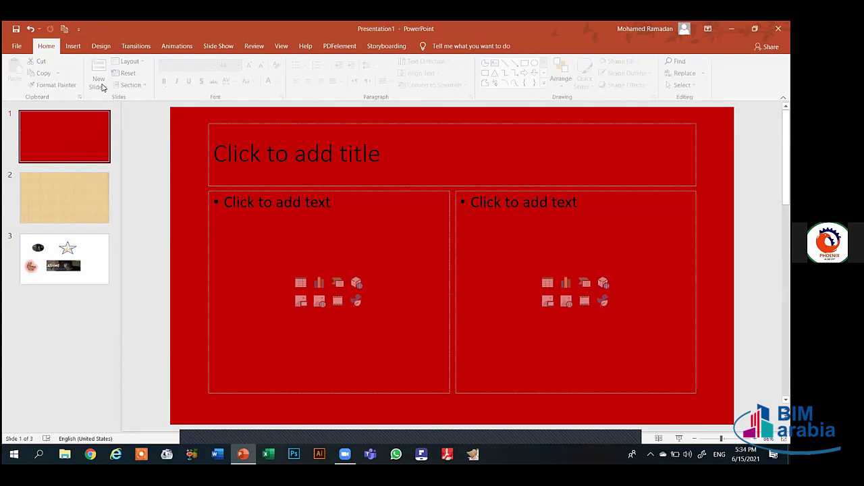
{"action": "left_click", "coordinate": [75, 50]}
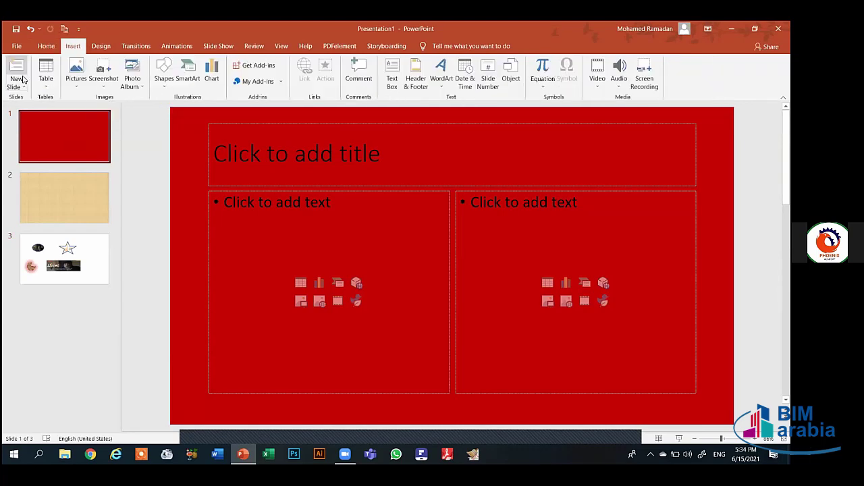
{"action": "left_click", "coordinate": [20, 81]}
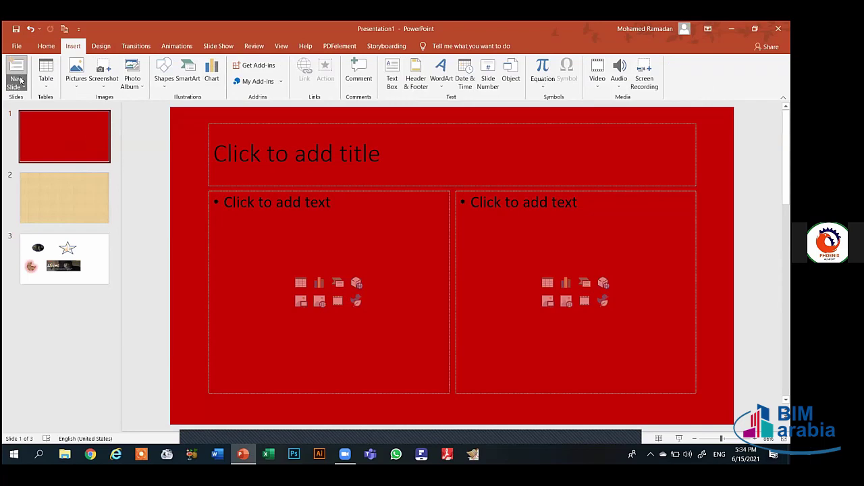
{"action": "left_click", "coordinate": [21, 80]}
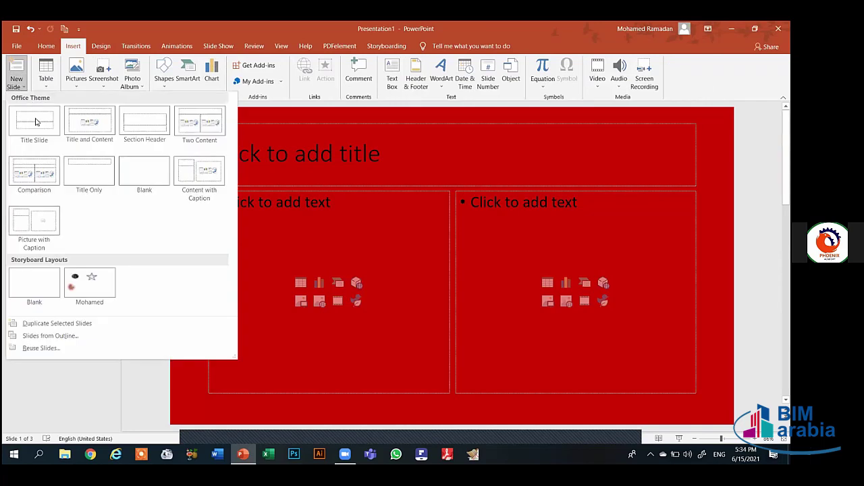
{"action": "left_click", "coordinate": [36, 122]}
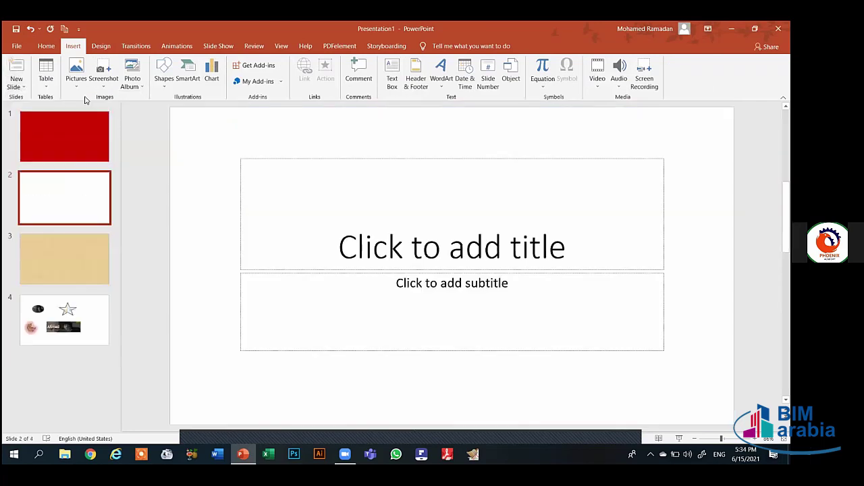
Step: Insert a 4-column, 3-row table on slide 2 through the Insert Table dialog
{"action": "left_click", "coordinate": [48, 82]}
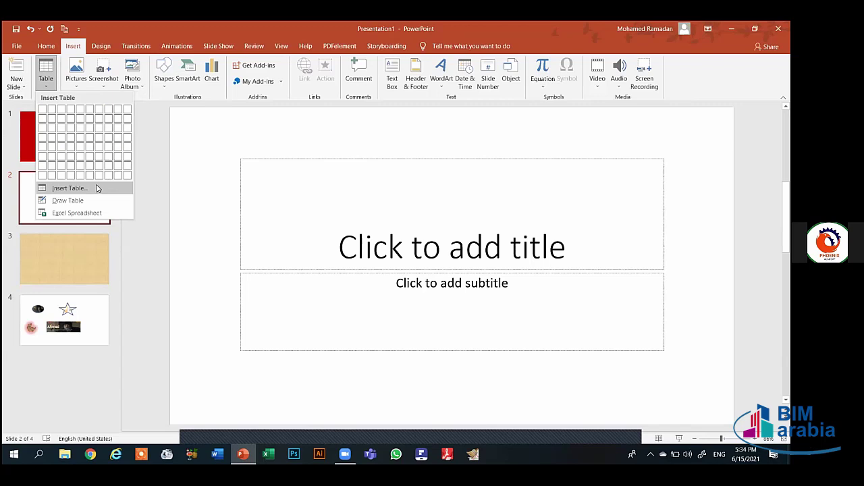
{"action": "left_click", "coordinate": [98, 188]}
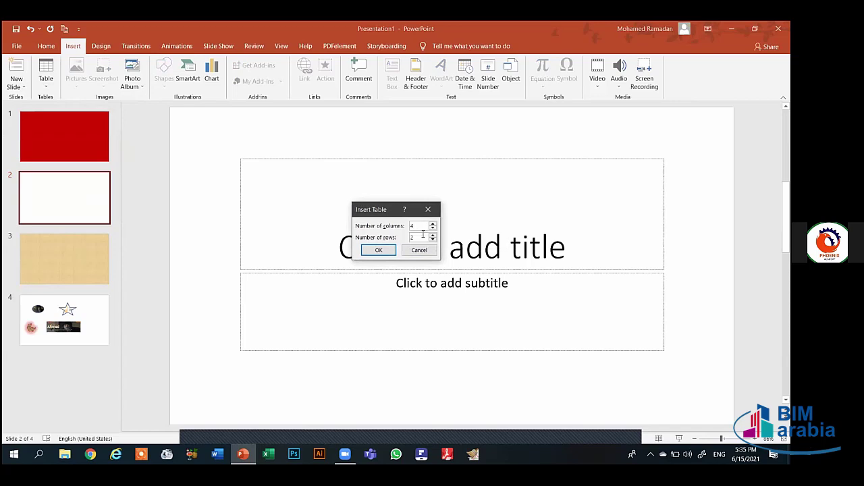
{"action": "double_click", "coordinate": [411, 235]}
{"action": "left_click", "coordinate": [379, 249]}
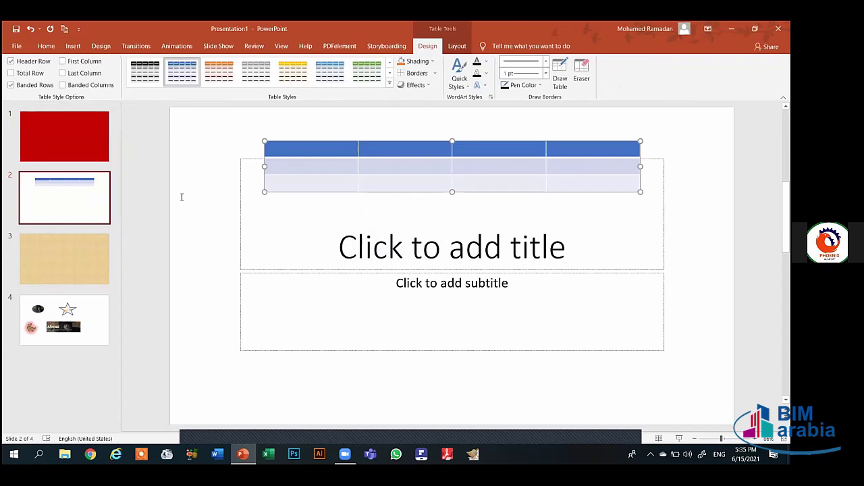
{"action": "left_click", "coordinate": [74, 46]}
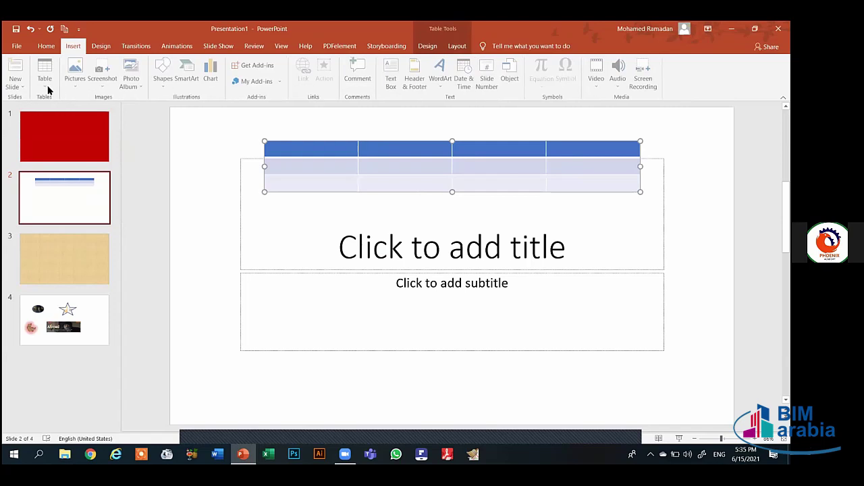
Step: Draw a bordered table outline by hand over slide 2's title placeholder
{"action": "left_click", "coordinate": [46, 73]}
{"action": "left_click", "coordinate": [68, 201]}
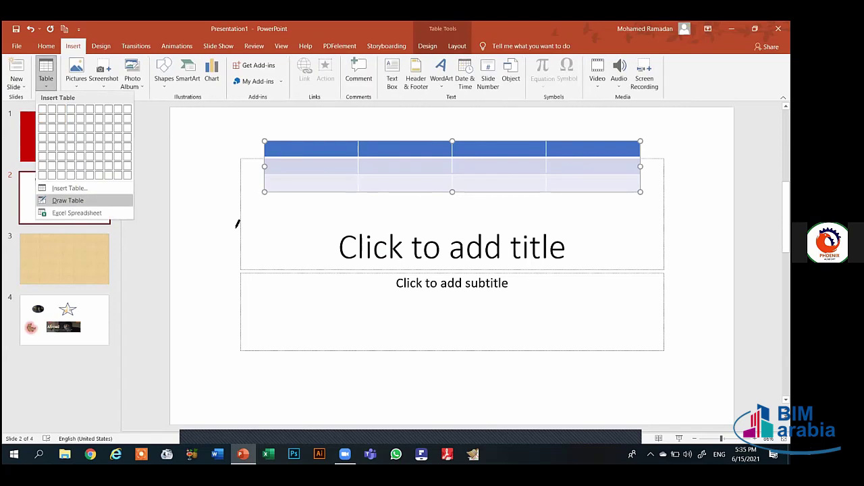
{"action": "mouse_move", "coordinate": [271, 228]}
{"action": "left_mouse_down"}
{"action": "mouse_move", "coordinate": [616, 311]}
{"action": "mouse_move", "coordinate": [650, 337]}
{"action": "left_mouse_up"}
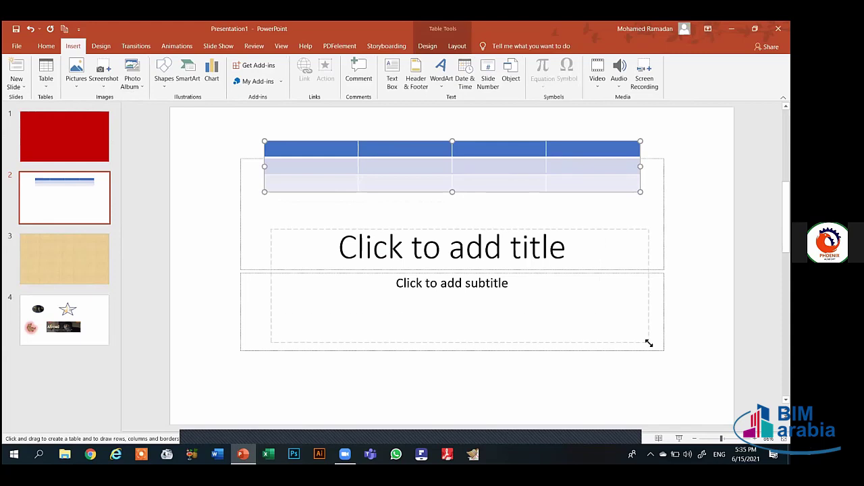
{"action": "left_click", "coordinate": [331, 232]}
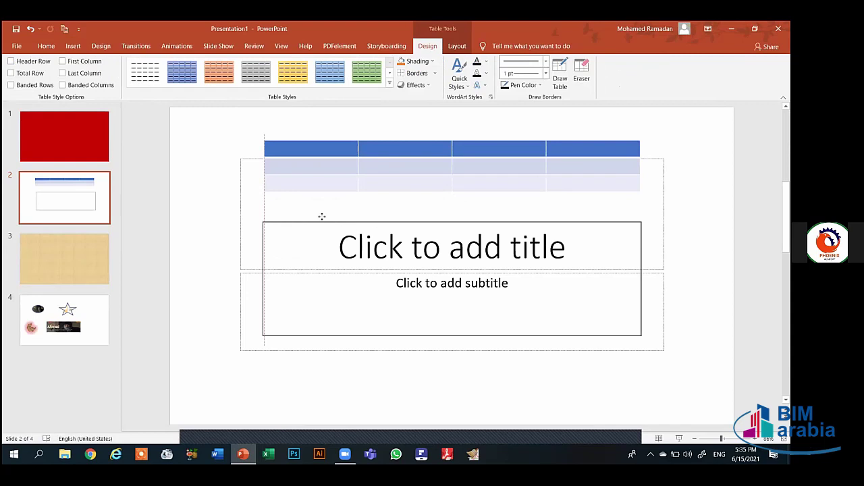
{"action": "left_click_drag", "start_coordinate": [326, 221], "coordinate": [319, 207]}
Step: Draw inner lines in the drawn table's middle, dividing it into three columns
{"action": "left_click", "coordinate": [73, 46]}
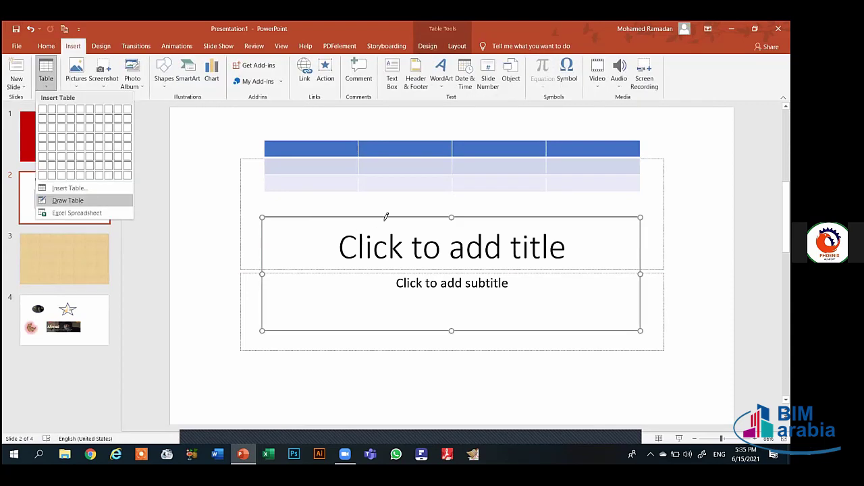
{"action": "left_click", "coordinate": [70, 202]}
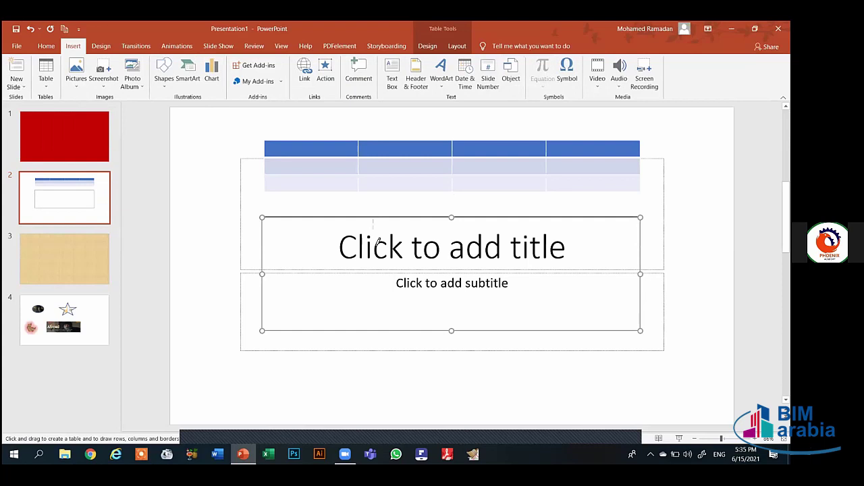
{"action": "left_click_drag", "start_coordinate": [378, 241], "coordinate": [391, 295]}
{"action": "left_click_drag", "start_coordinate": [470, 304], "coordinate": [518, 330]}
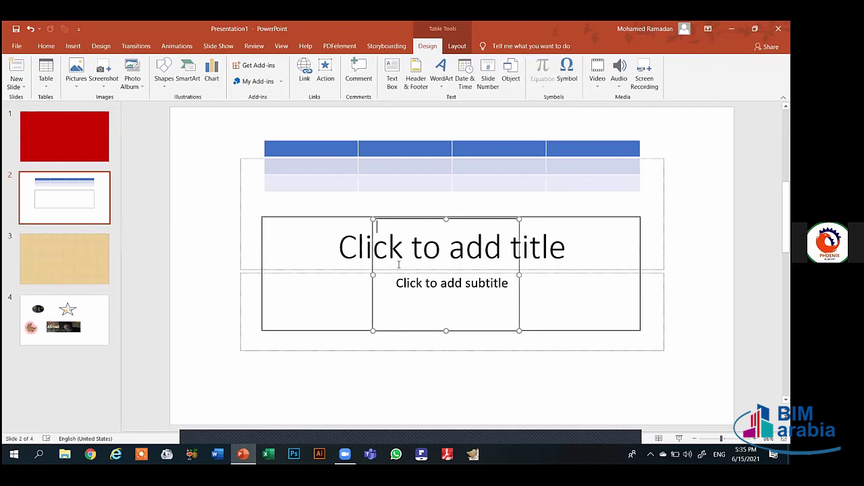
{"action": "left_click", "coordinate": [331, 247]}
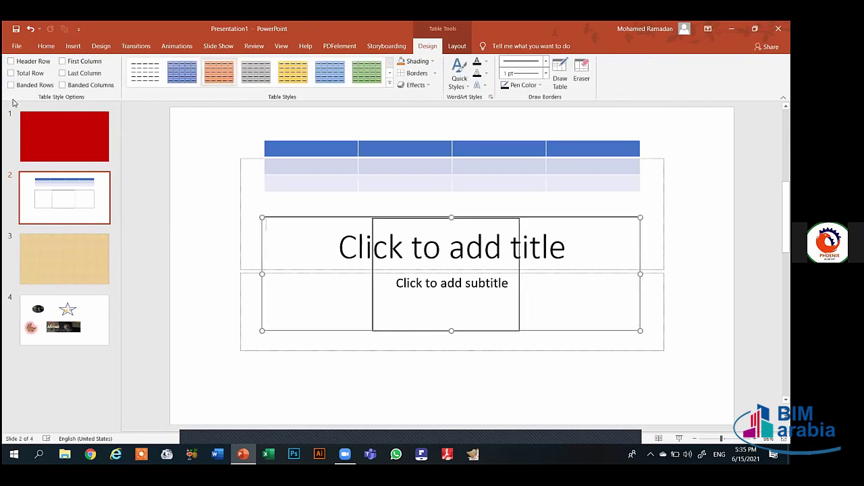
{"action": "left_click", "coordinate": [66, 45]}
{"action": "left_click", "coordinate": [45, 73]}
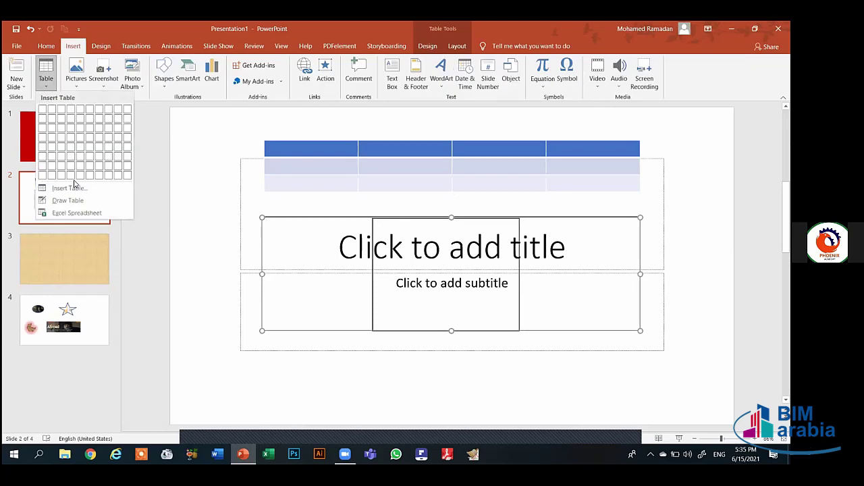
Step: Embed a blank Excel spreadsheet on slide 2, enlarged to show columns A–J and rows 1–16
{"action": "left_click", "coordinate": [82, 213]}
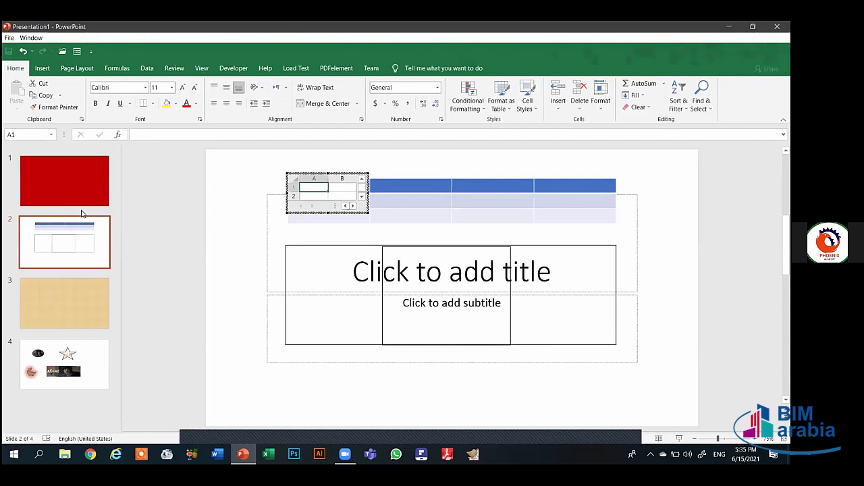
{"action": "key", "text": "Down"}
{"action": "key", "text": "Right"}
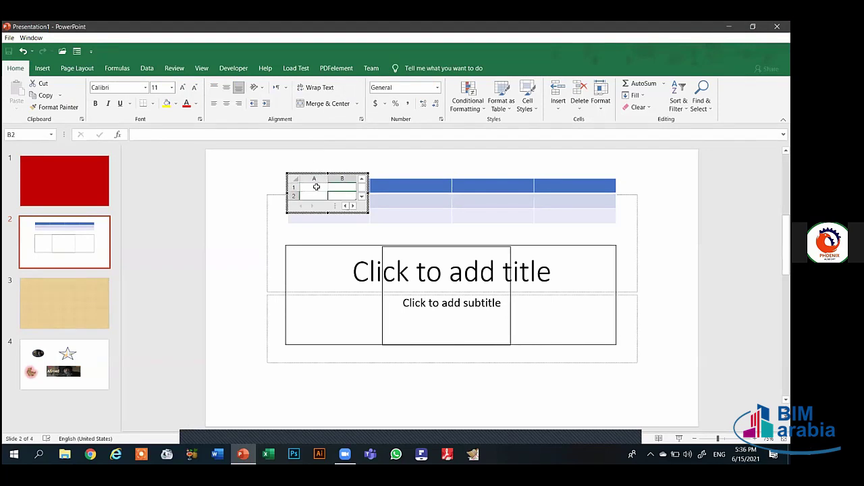
{"action": "left_click", "coordinate": [316, 187]}
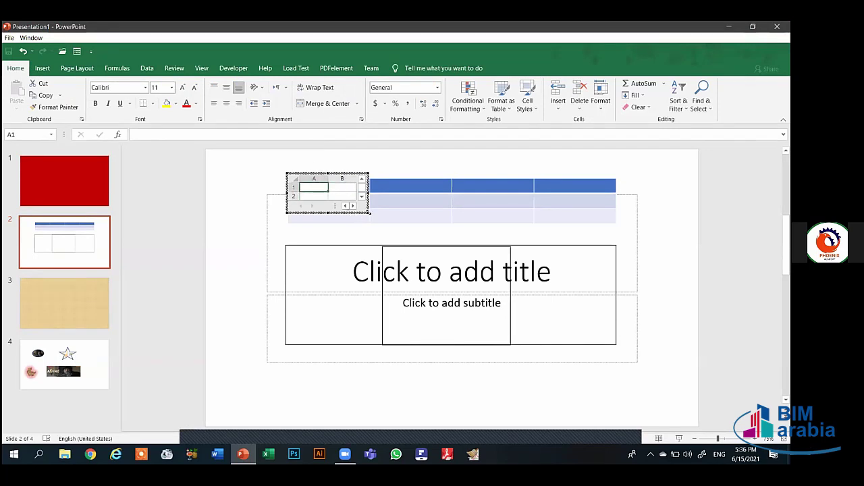
{"action": "left_click_drag", "start_coordinate": [368, 213], "coordinate": [538, 301]}
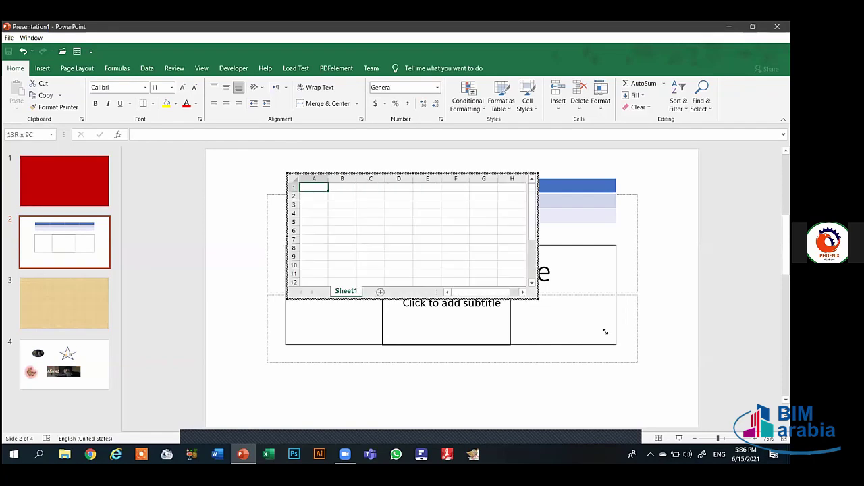
{"action": "left_click_drag", "start_coordinate": [541, 301], "coordinate": [606, 336]}
Step: Move the active cell around the embedded sheet, then return to the slide
{"action": "left_click", "coordinate": [343, 211]}
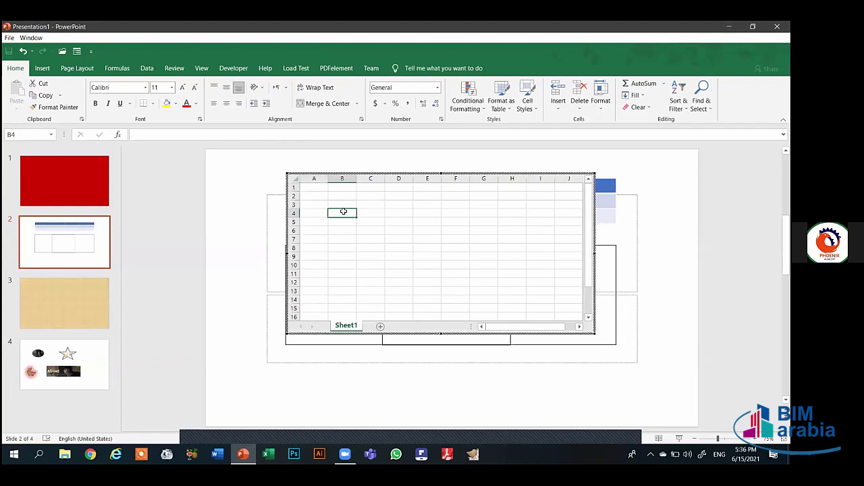
{"action": "key", "text": "Up"}
{"action": "key", "text": "Right"}
{"action": "key", "text": "Right"}
{"action": "key", "text": "Right"}
{"action": "key", "text": "Right"}
{"action": "key", "text": "Right"}
{"action": "key", "text": "Right"}
{"action": "key", "text": "Down"}
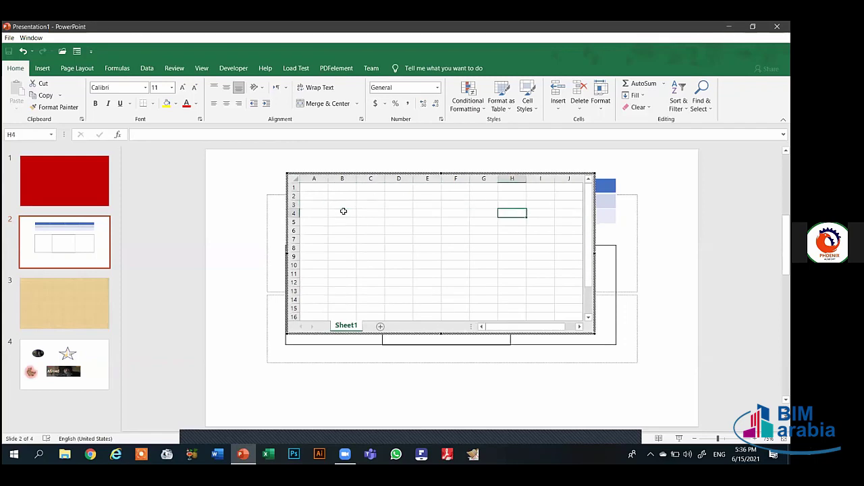
{"action": "key", "text": "Left"}
{"action": "key", "text": "Down"}
{"action": "key", "text": "Left"}
{"action": "key", "text": "Left"}
{"action": "key", "text": "Down"}
{"action": "key", "text": "Left"}
{"action": "key", "text": "Left"}
{"action": "key", "text": "Down"}
{"action": "key", "text": "Down"}
{"action": "key", "text": "Down"}
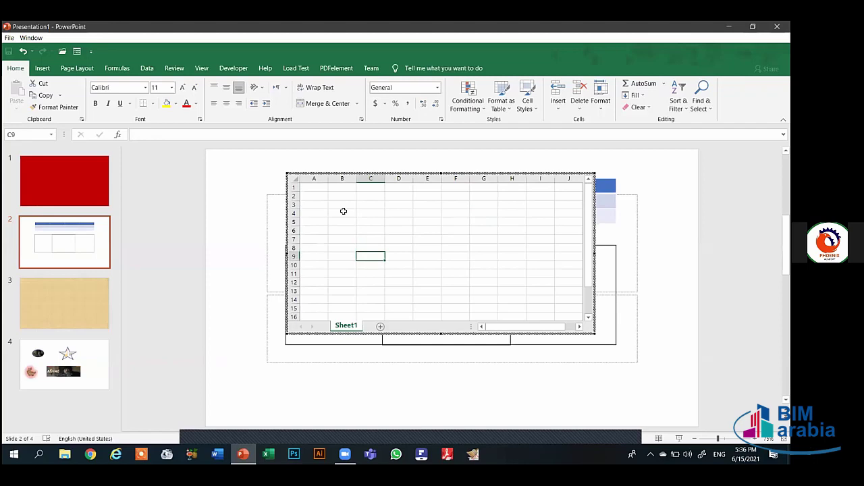
{"action": "key", "text": "Right"}
{"action": "key", "text": "Up"}
{"action": "key", "text": "Up"}
{"action": "key", "text": "Right"}
{"action": "key", "text": "Right"}
{"action": "key", "text": "Right"}
{"action": "key", "text": "Right"}
{"action": "key", "text": "Down"}
{"action": "key", "text": "Down"}
{"action": "key", "text": "Left"}
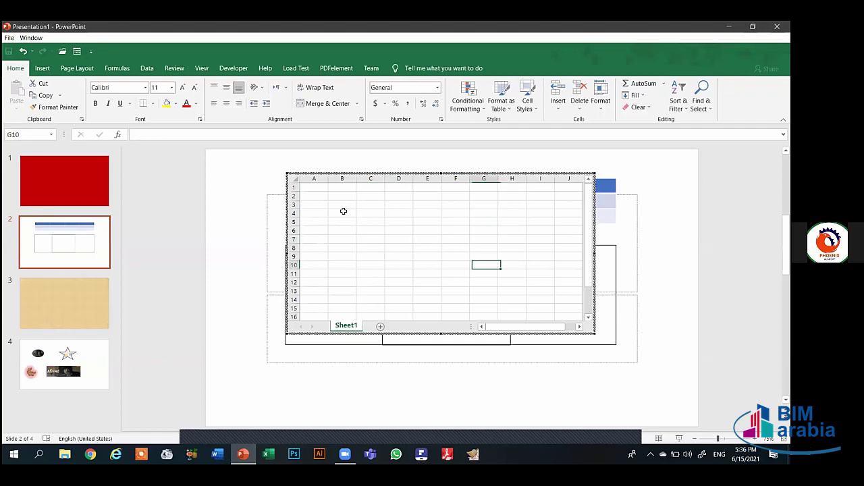
{"action": "key", "text": "Left"}
{"action": "key", "text": "Left"}
{"action": "key", "text": "Up"}
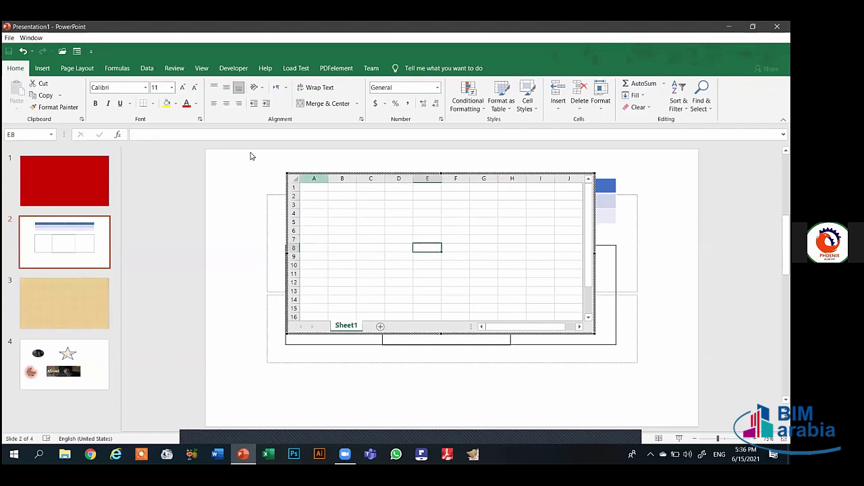
{"action": "left_click", "coordinate": [250, 156]}
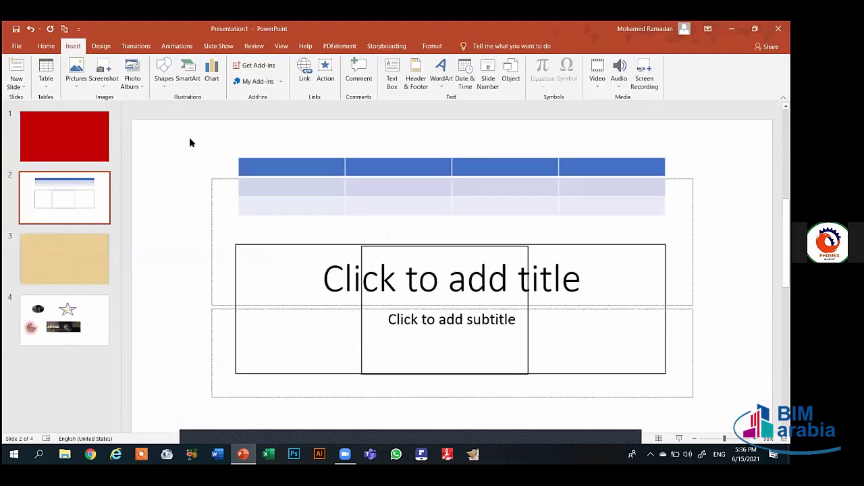
Step: Select the top 4-column table and toggle Header Row several times, leaving it on
{"action": "left_click", "coordinate": [287, 166]}
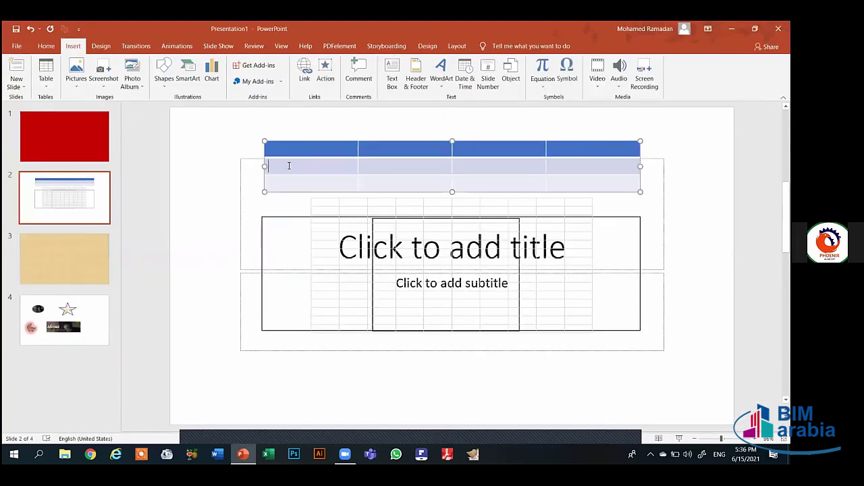
{"action": "left_click", "coordinate": [427, 49]}
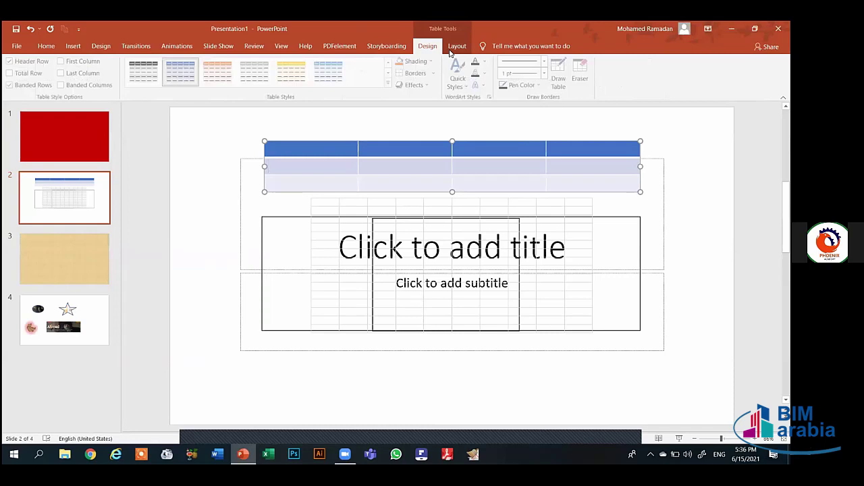
{"action": "left_click", "coordinate": [455, 47]}
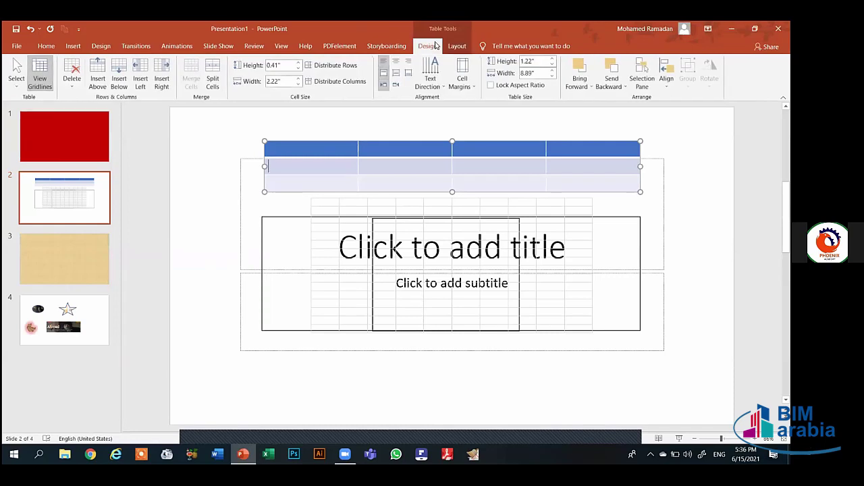
{"action": "left_click", "coordinate": [428, 46]}
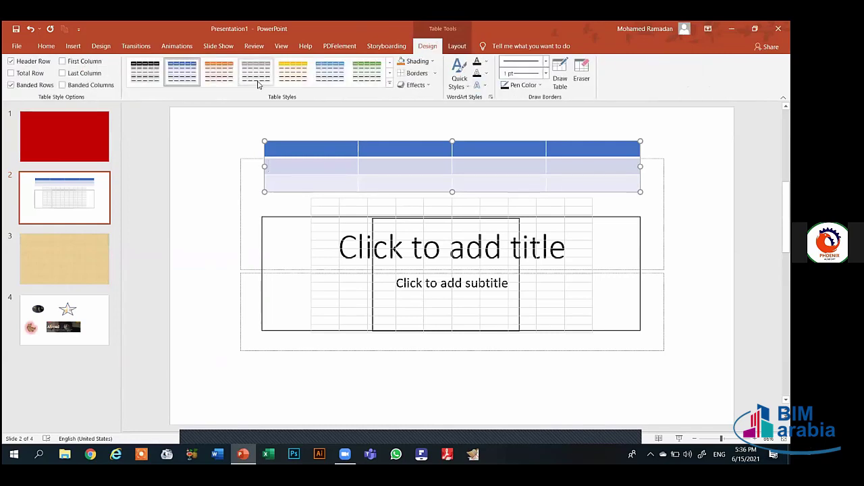
{"action": "left_click", "coordinate": [21, 66]}
{"action": "left_click", "coordinate": [21, 65]}
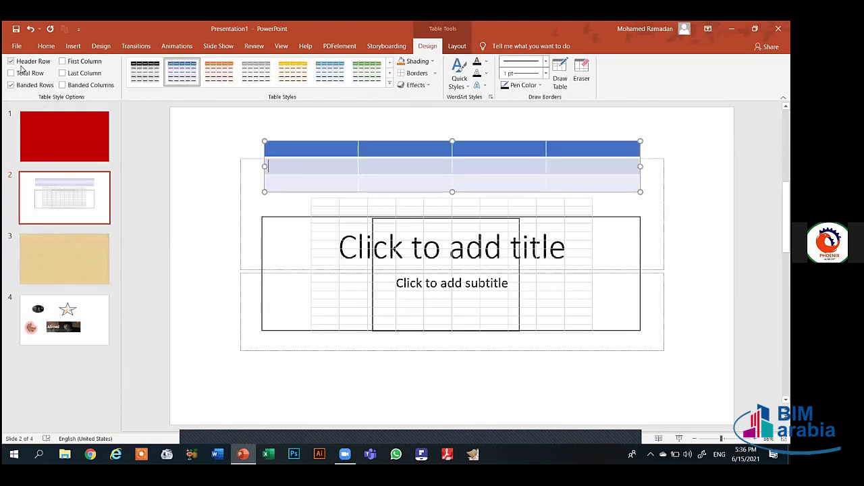
{"action": "left_click", "coordinate": [21, 65]}
{"action": "left_click", "coordinate": [21, 66]}
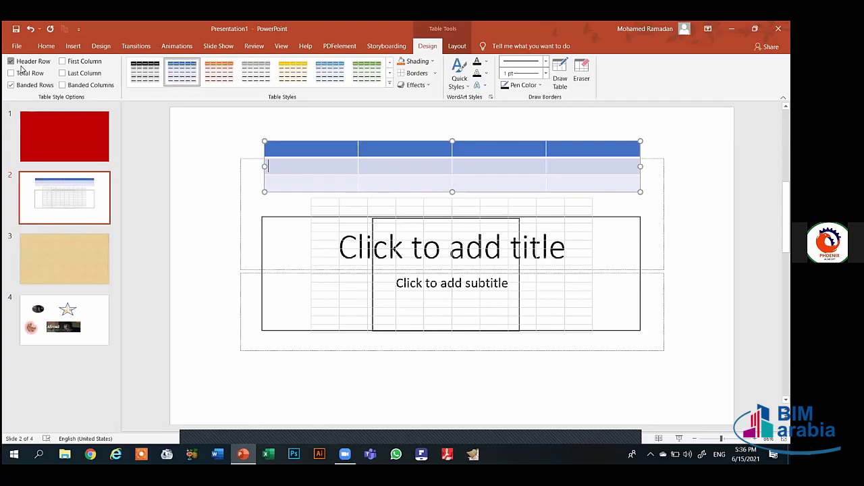
{"action": "left_click", "coordinate": [21, 66]}
{"action": "left_click", "coordinate": [21, 67]}
{"action": "left_click", "coordinate": [21, 66]}
{"action": "left_click", "coordinate": [21, 66]}
Step: Try Total Row and banding options, apply the black Medium style, and turn Total Row off
{"action": "left_click", "coordinate": [17, 76]}
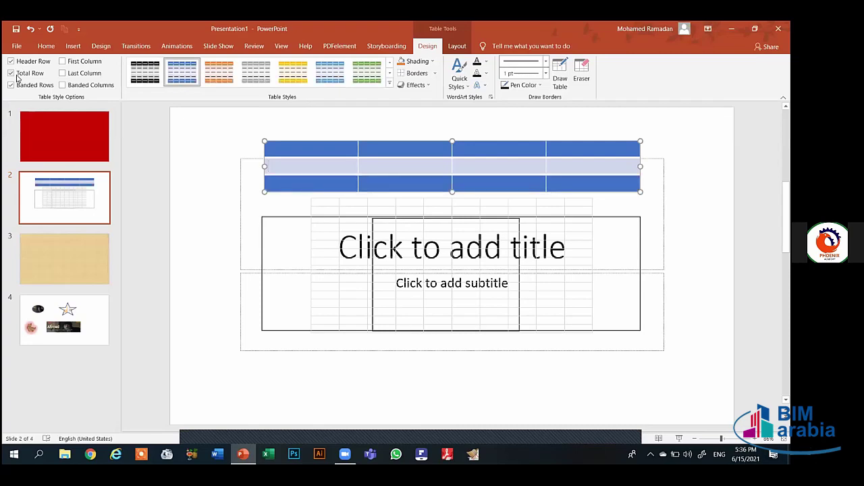
{"action": "left_click", "coordinate": [16, 75]}
{"action": "left_click", "coordinate": [17, 76]}
{"action": "left_click", "coordinate": [17, 86]}
{"action": "left_click", "coordinate": [18, 86]}
{"action": "left_click", "coordinate": [83, 85]}
{"action": "left_click", "coordinate": [84, 86]}
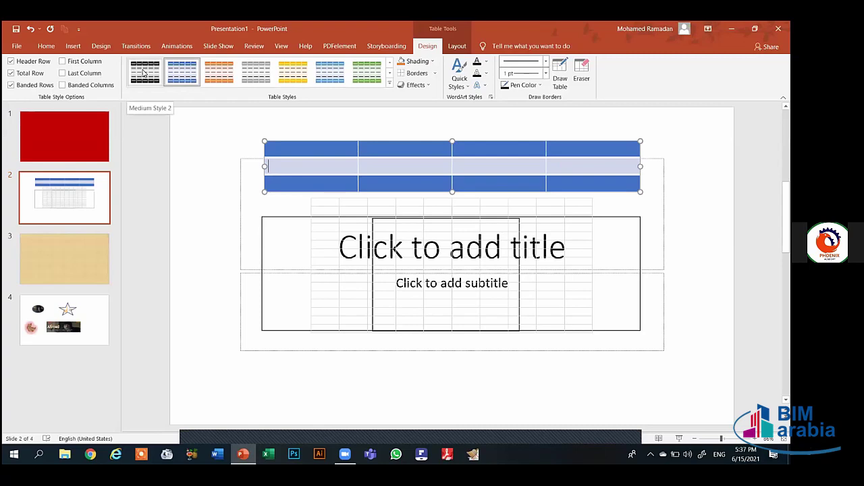
{"action": "left_click", "coordinate": [143, 73]}
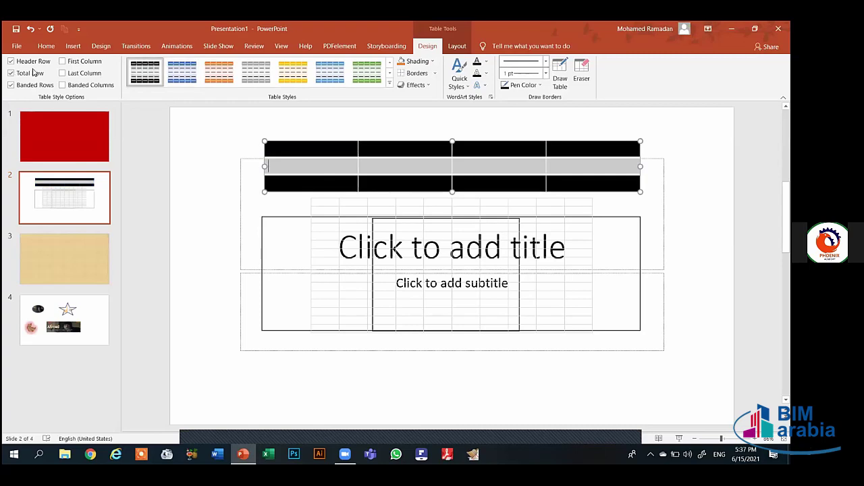
{"action": "left_click", "coordinate": [33, 72]}
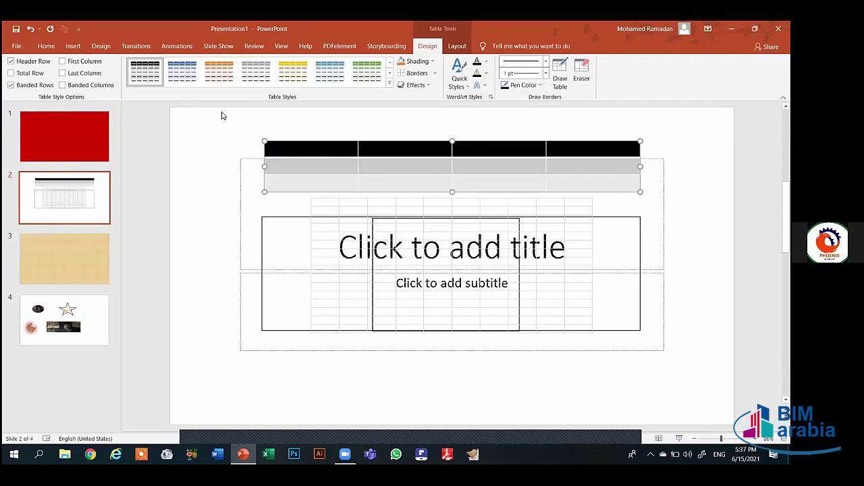
Step: Apply the green Best Match table style and shade the first middle-row cell olive brown
{"action": "left_click", "coordinate": [390, 84]}
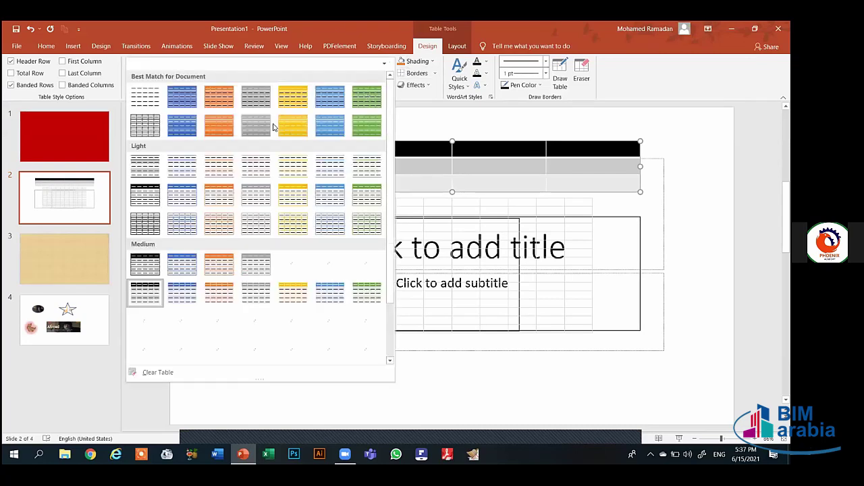
{"action": "left_click", "coordinate": [364, 128]}
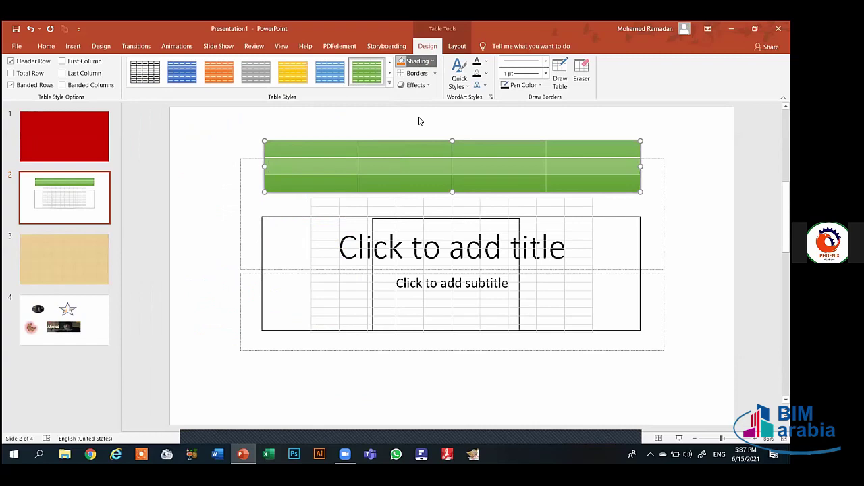
{"action": "left_click", "coordinate": [432, 61]}
{"action": "left_click", "coordinate": [410, 139]}
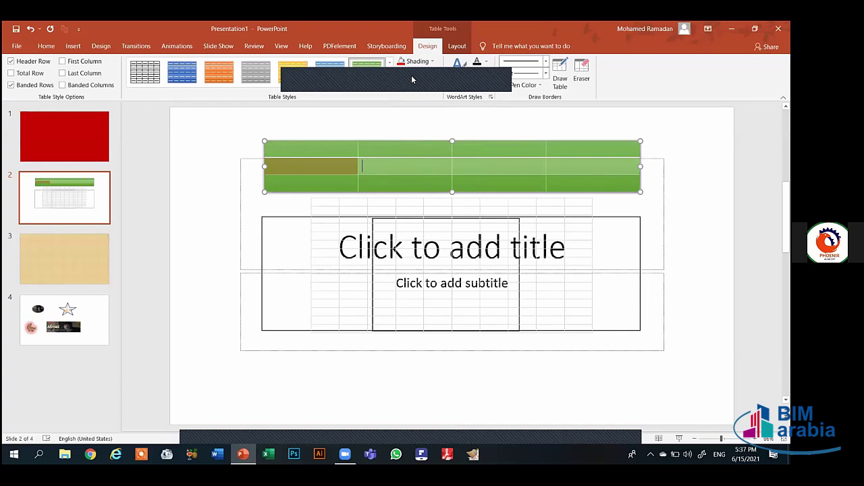
Step: Shade the chosen middle-row cells dark olive and fill the top-right header cell purple
{"action": "left_click", "coordinate": [431, 62]}
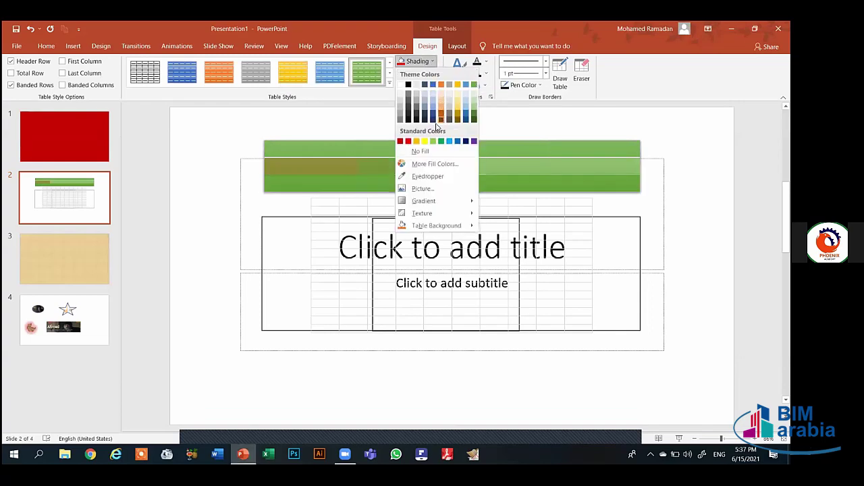
{"action": "left_click", "coordinate": [399, 141]}
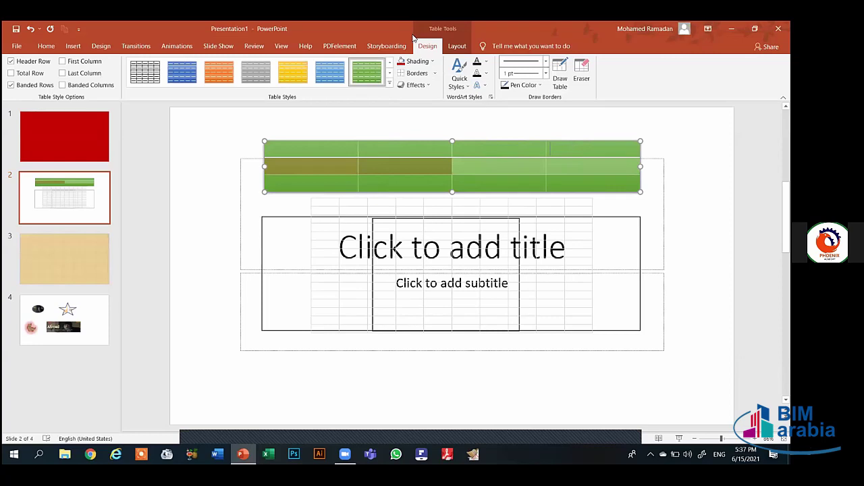
{"action": "left_click", "coordinate": [424, 61]}
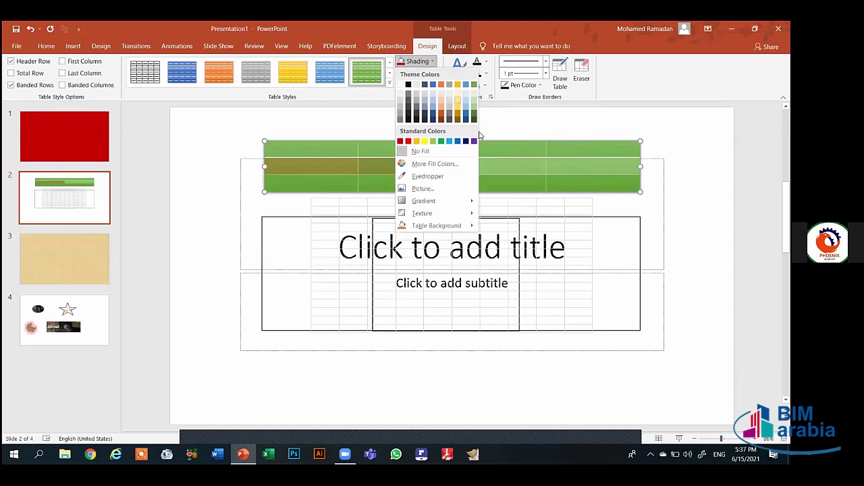
{"action": "left_click", "coordinate": [474, 141]}
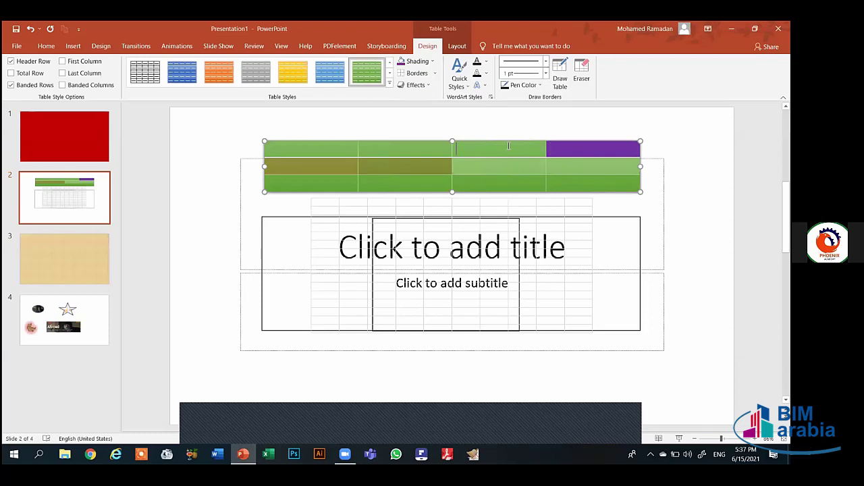
{"action": "left_click", "coordinate": [432, 73]}
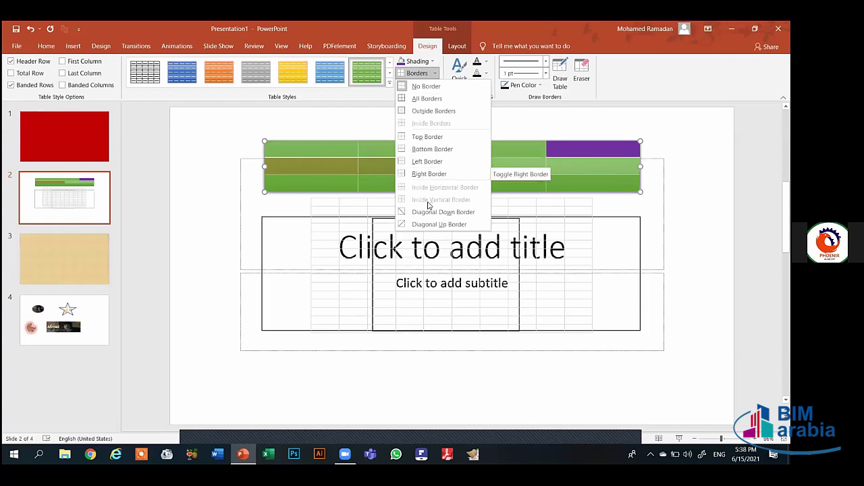
Step: Apply All Borders to the third top-row cell and the bottom-left cell
{"action": "left_click", "coordinate": [417, 99]}
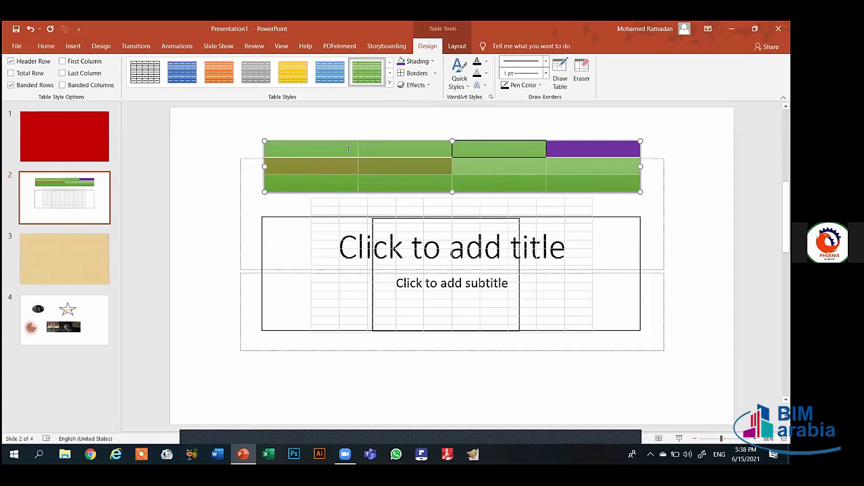
{"action": "left_click", "coordinate": [434, 73]}
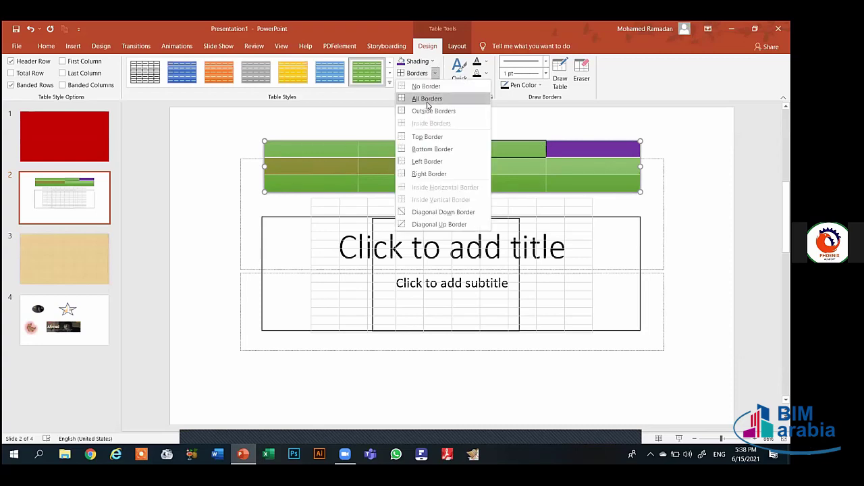
{"action": "left_click", "coordinate": [428, 99]}
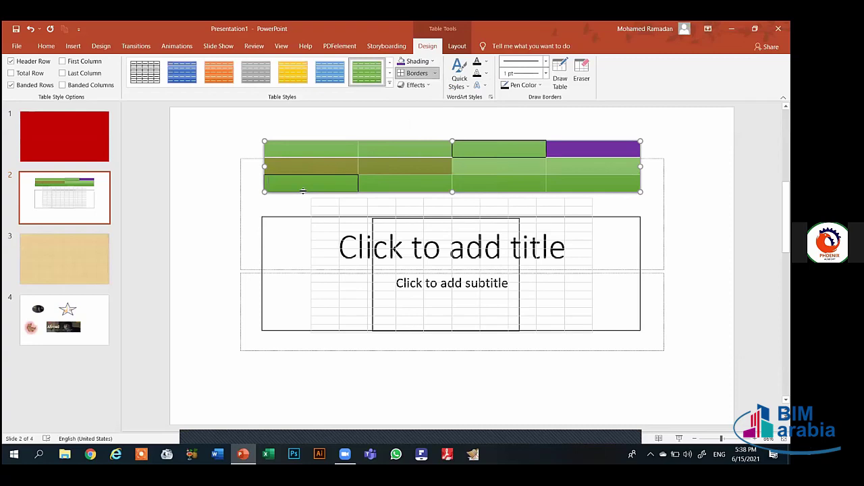
Step: Preview the Cell Bevel, Shadow and Reflection effects without applying any
{"action": "left_click", "coordinate": [415, 85]}
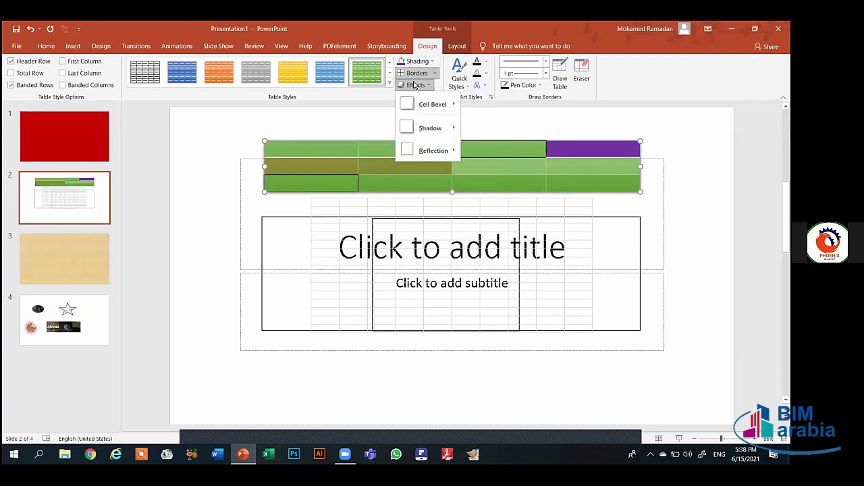
{"action": "mouse_move", "coordinate": [418, 103]}
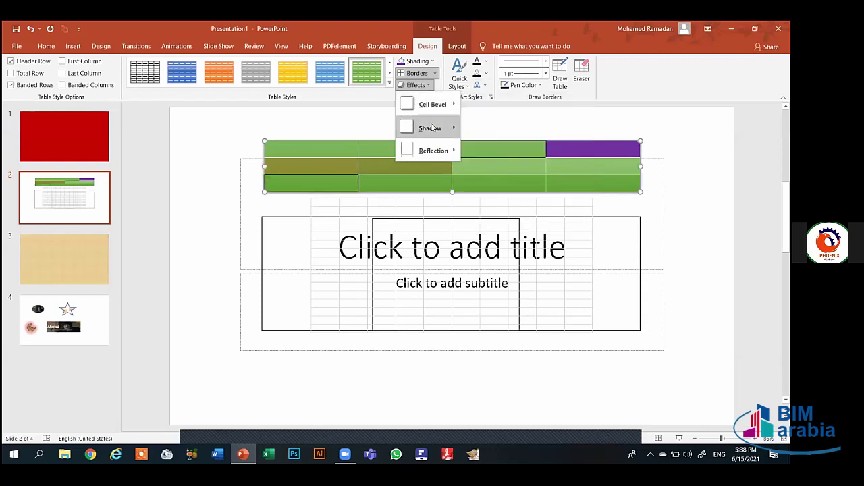
{"action": "mouse_move", "coordinate": [432, 128]}
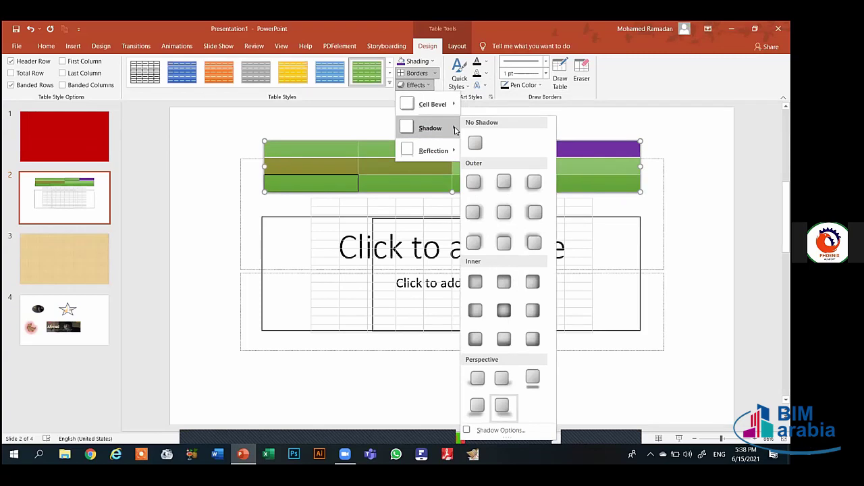
{"action": "mouse_move", "coordinate": [443, 150]}
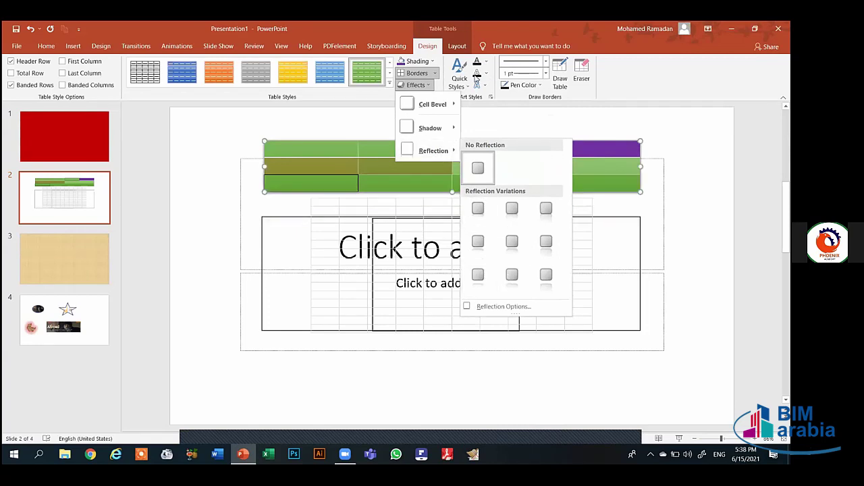
Step: Type a name into the third top-row cell of the table
{"action": "left_click", "coordinate": [461, 76]}
{"action": "left_click", "coordinate": [461, 76]}
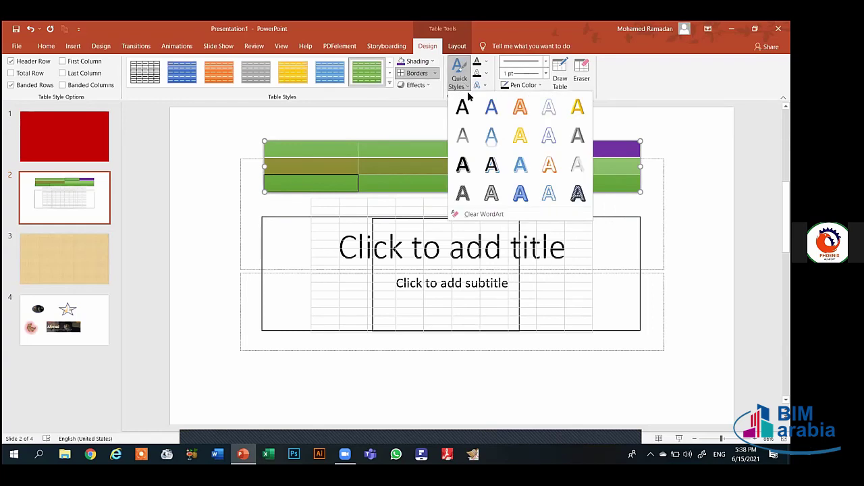
{"action": "left_click", "coordinate": [407, 157]}
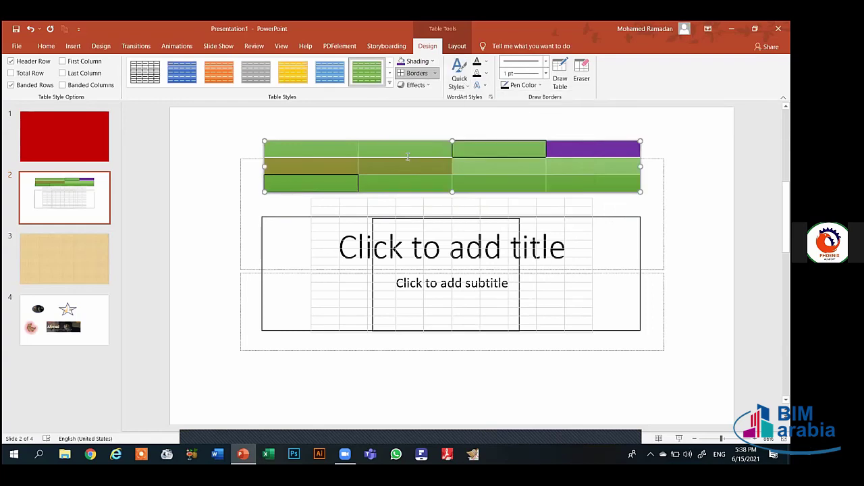
{"action": "left_click", "coordinate": [459, 150]}
{"action": "key", "text": "ctrl+a"}
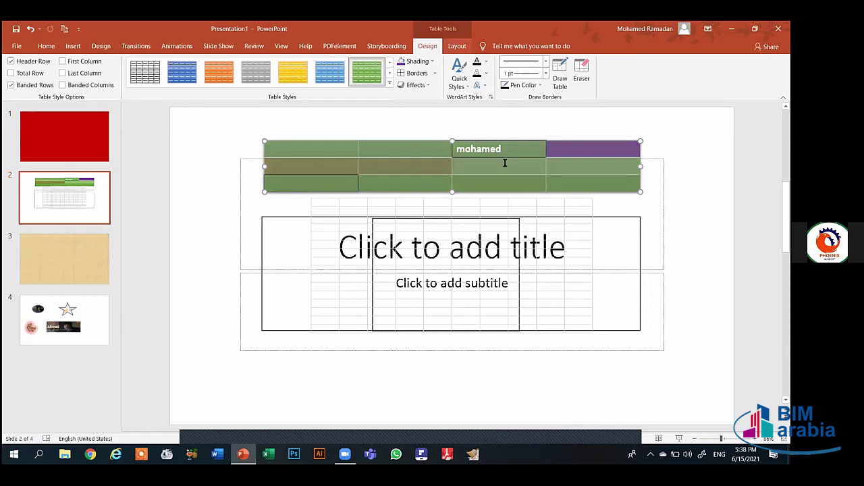
Step: Style the name in the third top-row cell with the orange WordArt Quick Style
{"action": "double_click", "coordinate": [498, 151]}
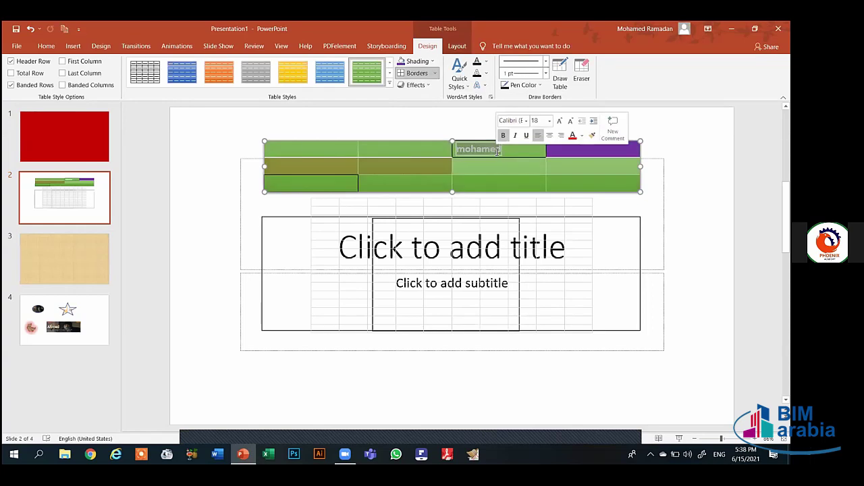
{"action": "left_click", "coordinate": [460, 92]}
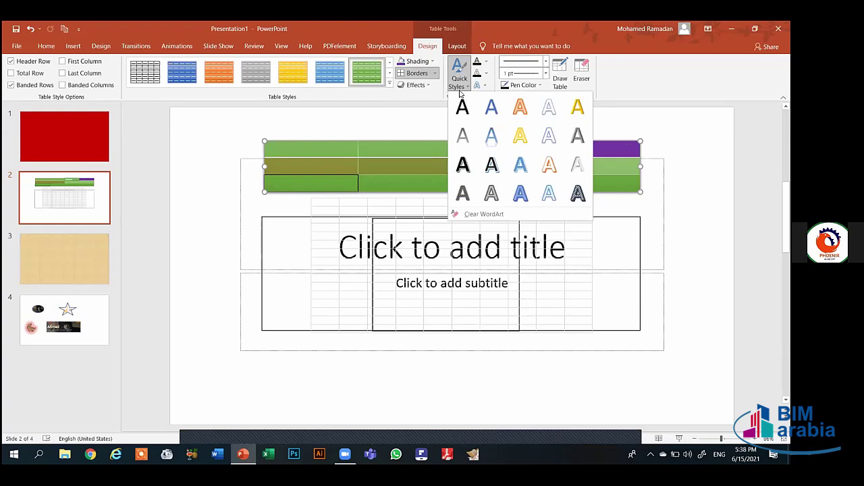
{"action": "left_click", "coordinate": [520, 108]}
{"action": "left_click", "coordinate": [488, 169]}
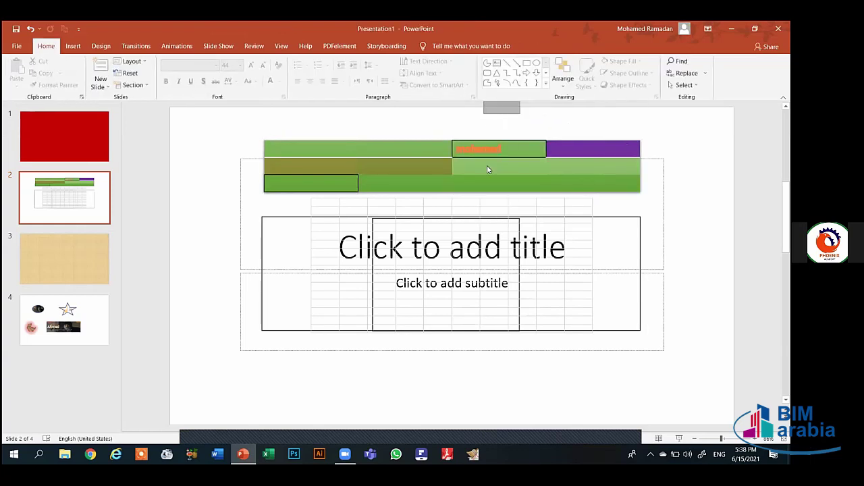
{"action": "left_click", "coordinate": [486, 154]}
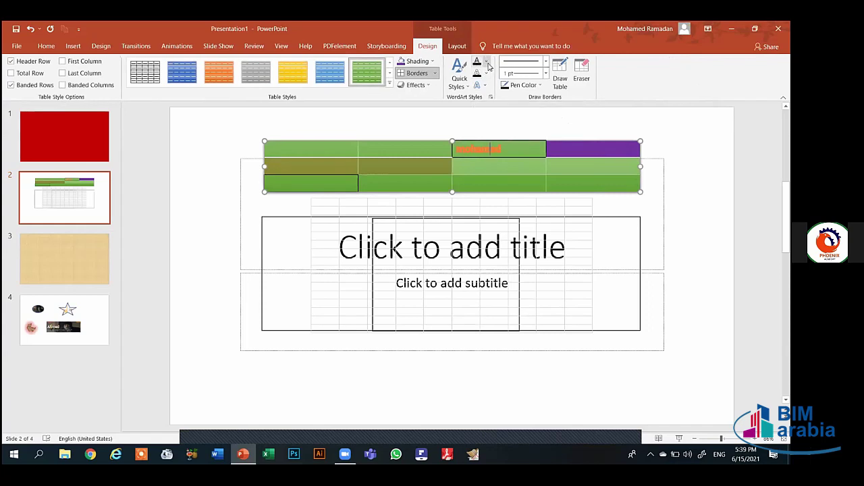
Step: Recolour the name in the header cell purple and give it a yellow text outline
{"action": "left_click", "coordinate": [486, 63]}
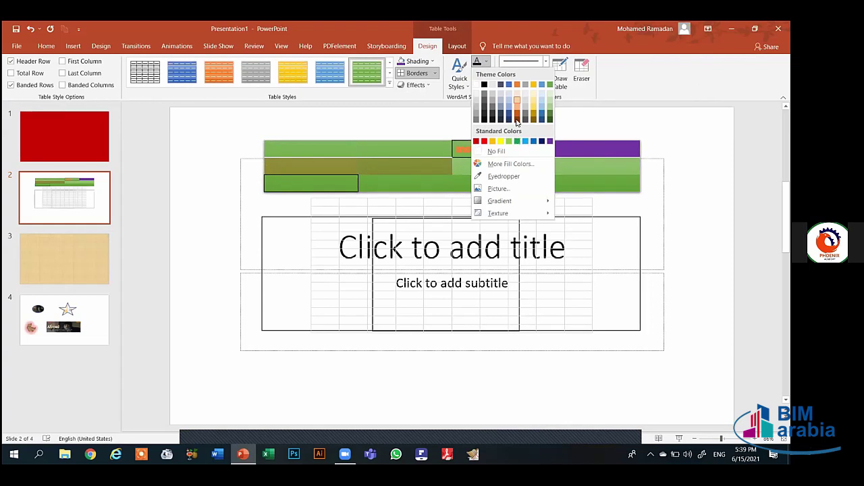
{"action": "left_click", "coordinate": [516, 116]}
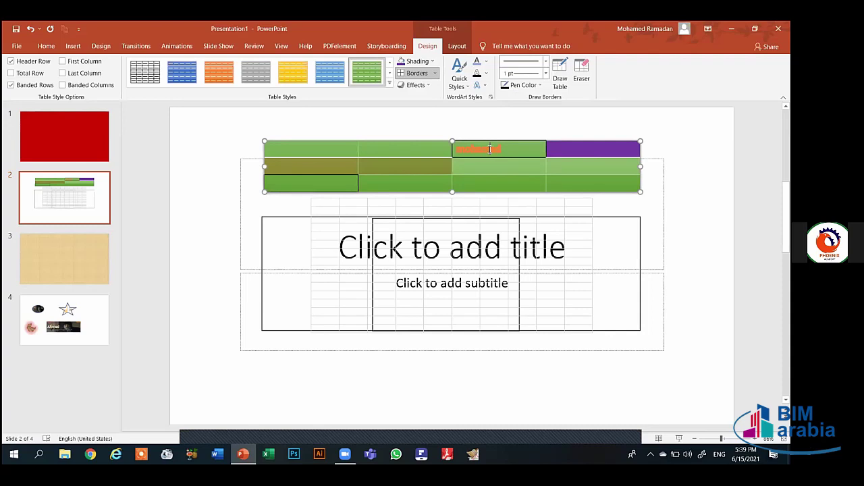
{"action": "double_click", "coordinate": [490, 150]}
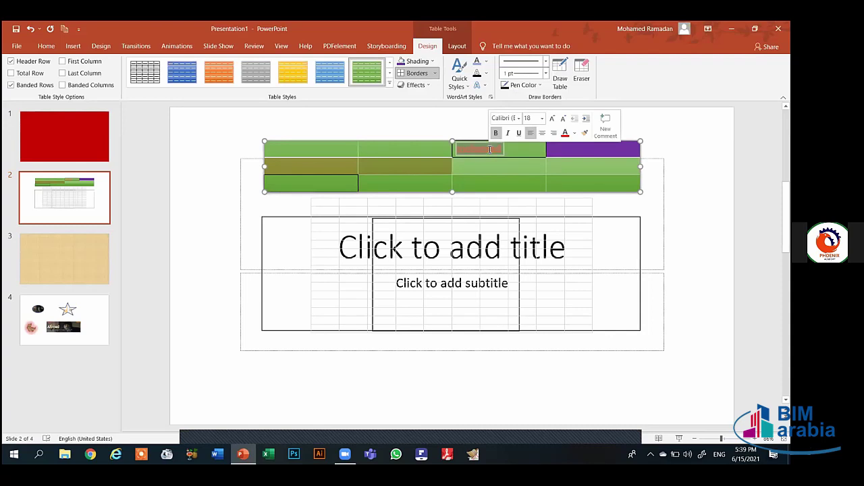
{"action": "left_click", "coordinate": [486, 62]}
{"action": "left_click", "coordinate": [551, 142]}
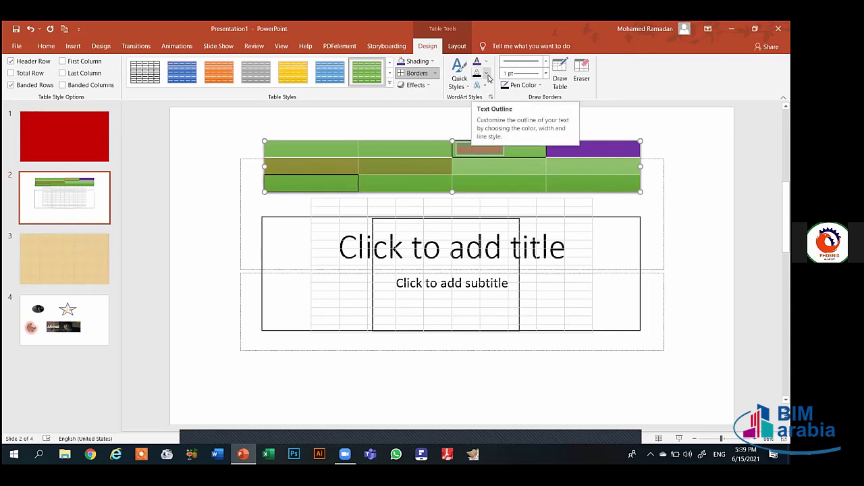
{"action": "left_click", "coordinate": [487, 77]}
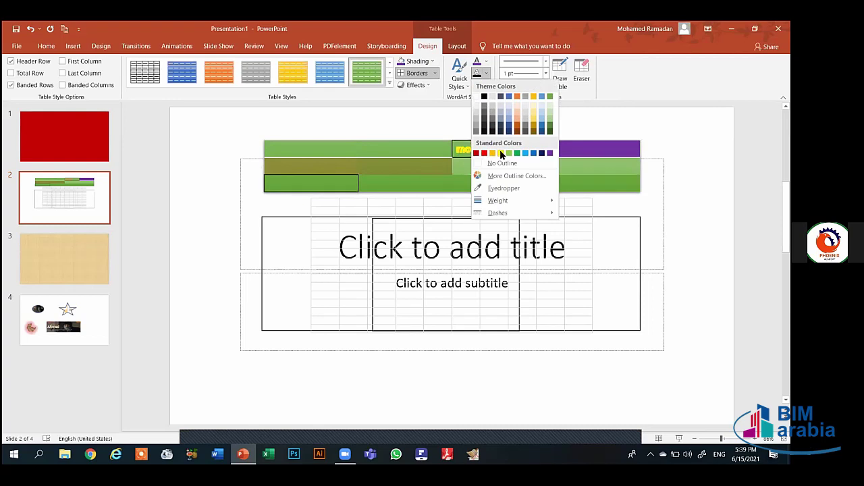
{"action": "left_click", "coordinate": [500, 154]}
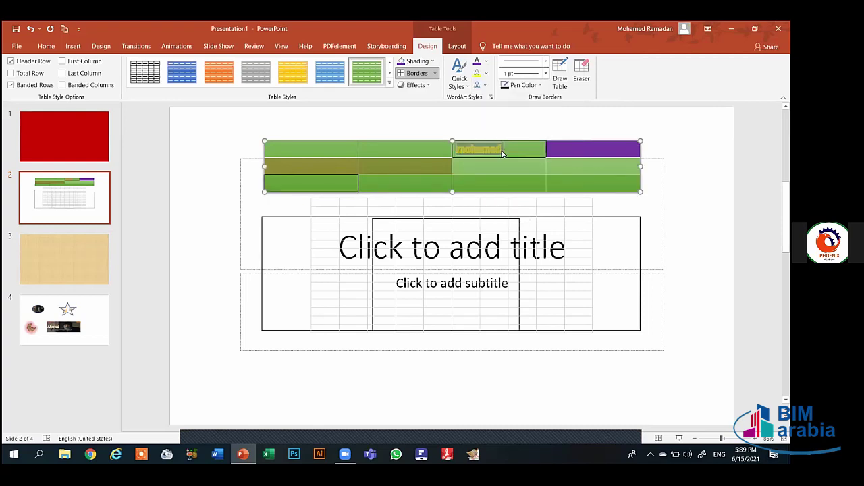
Step: Add a Glow text effect variation to the name
{"action": "left_click", "coordinate": [486, 85]}
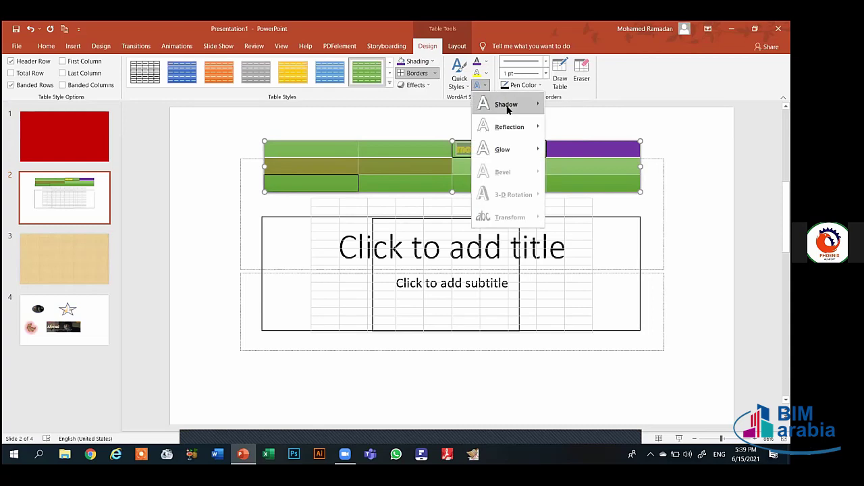
{"action": "mouse_move", "coordinate": [506, 107]}
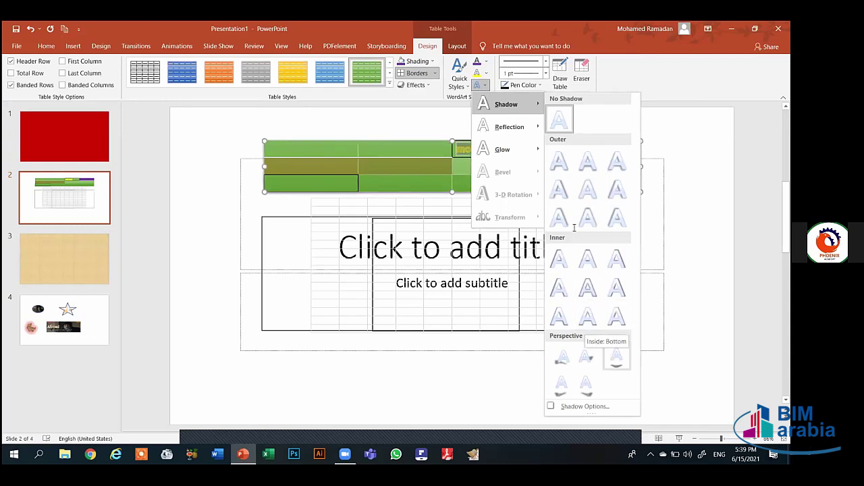
{"action": "left_click", "coordinate": [434, 74]}
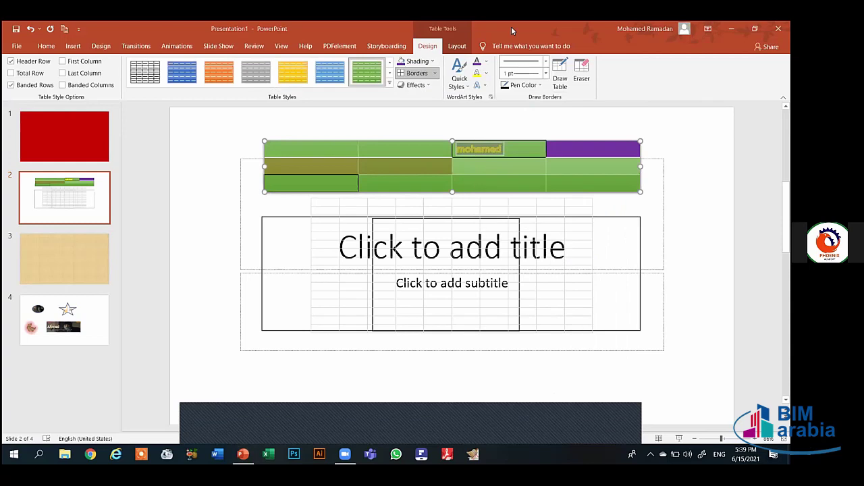
{"action": "left_click", "coordinate": [478, 85]}
{"action": "mouse_move", "coordinate": [509, 140]}
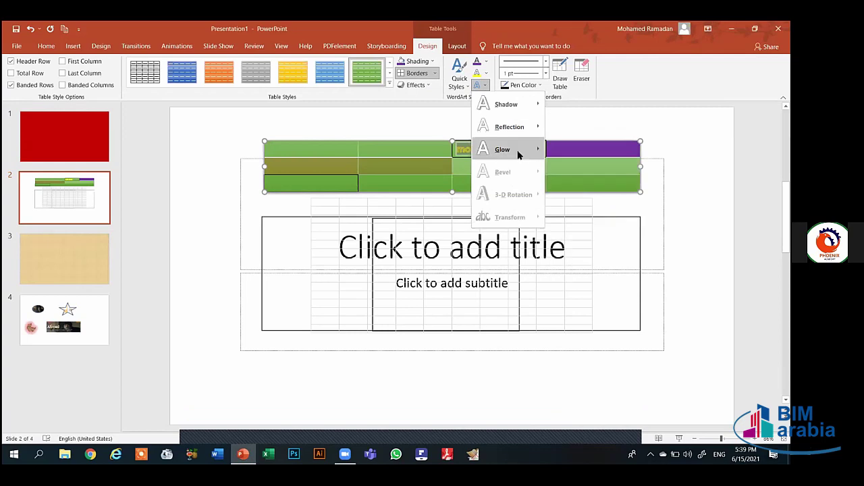
{"action": "mouse_move", "coordinate": [519, 154]}
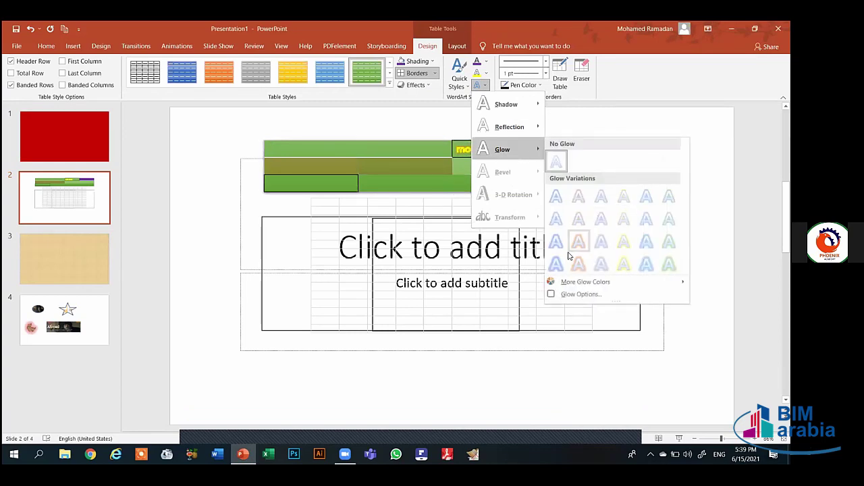
{"action": "left_click", "coordinate": [568, 253]}
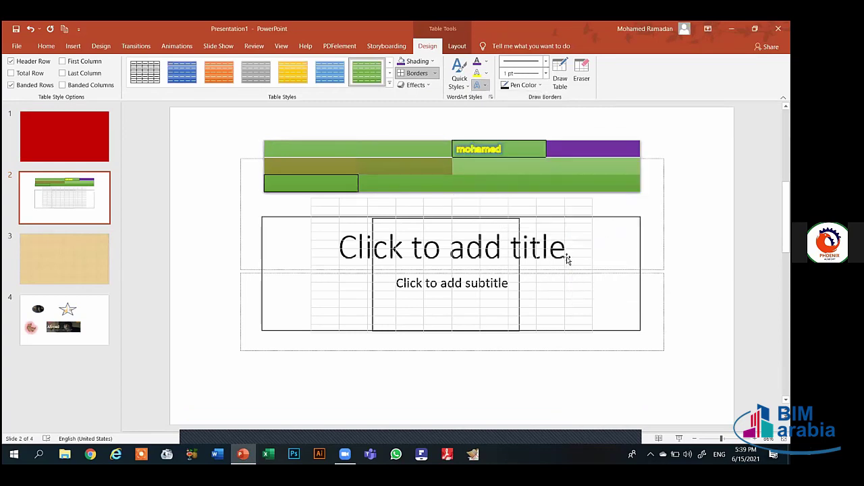
{"action": "left_click", "coordinate": [503, 162]}
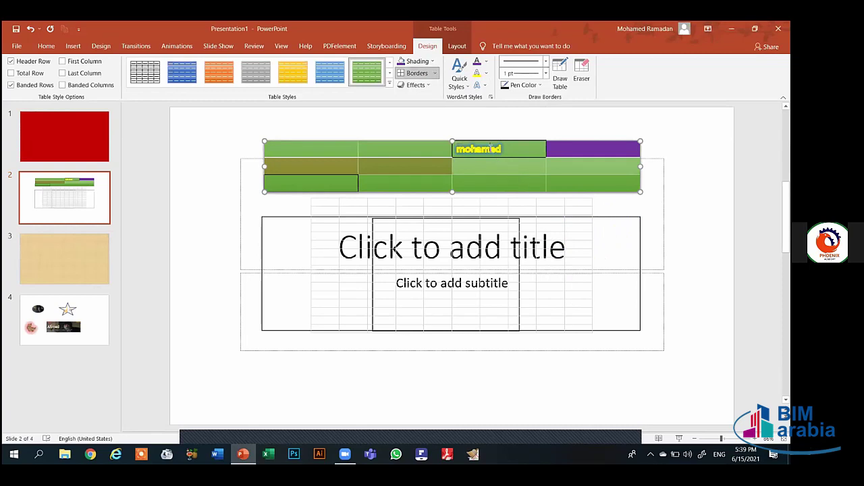
{"action": "double_click", "coordinate": [491, 150]}
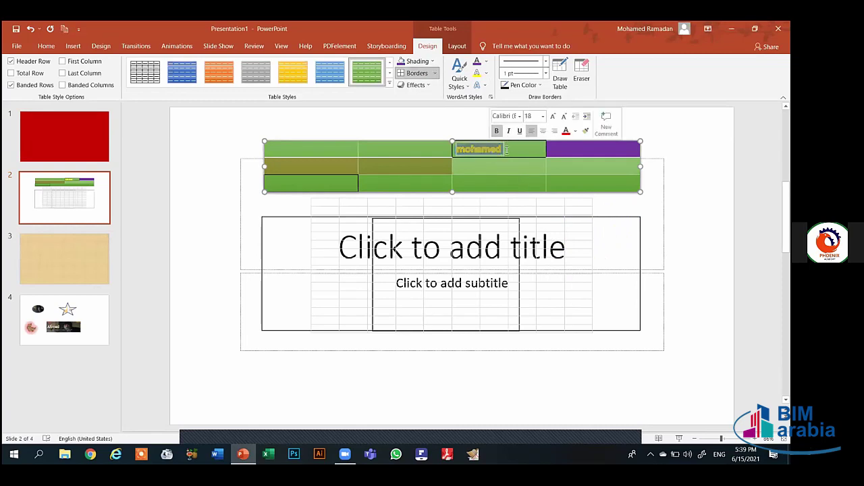
{"action": "left_click", "coordinate": [507, 150]}
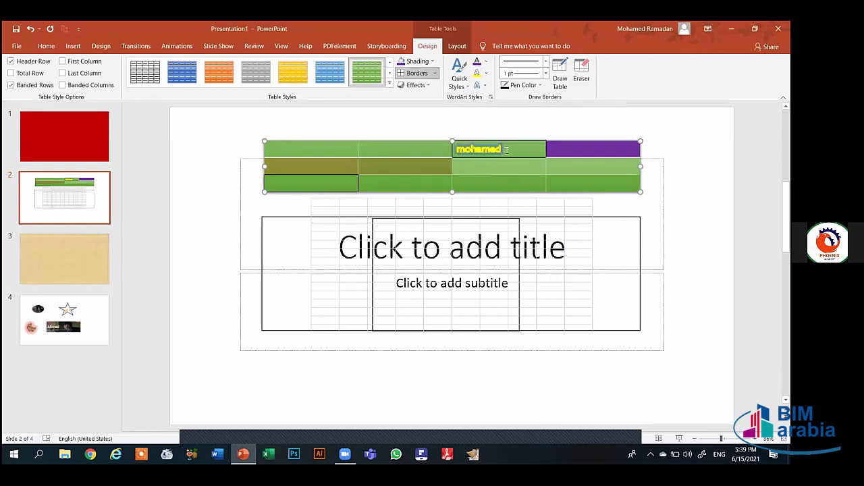
Step: Hand-draw a narrow table at the right edge and a dashed-bordered table on the left
{"action": "left_click", "coordinate": [566, 87]}
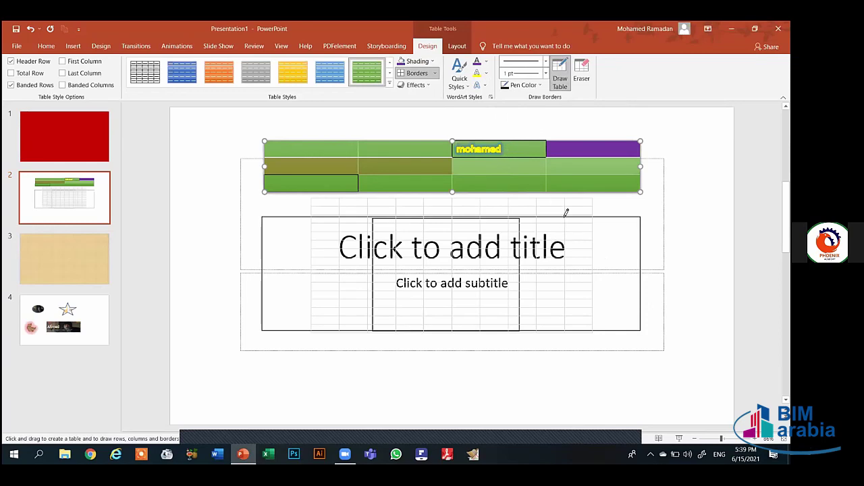
{"action": "left_click_drag", "start_coordinate": [569, 232], "coordinate": [606, 324]}
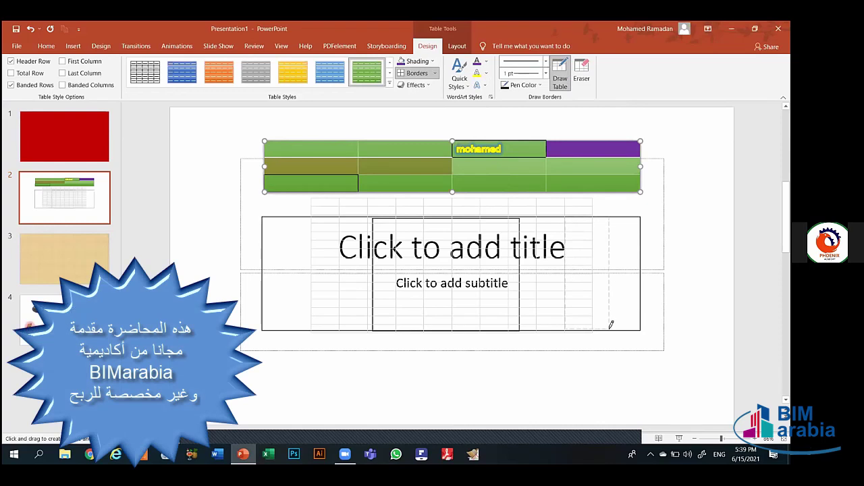
{"action": "left_click_drag", "start_coordinate": [606, 324], "coordinate": [610, 330]}
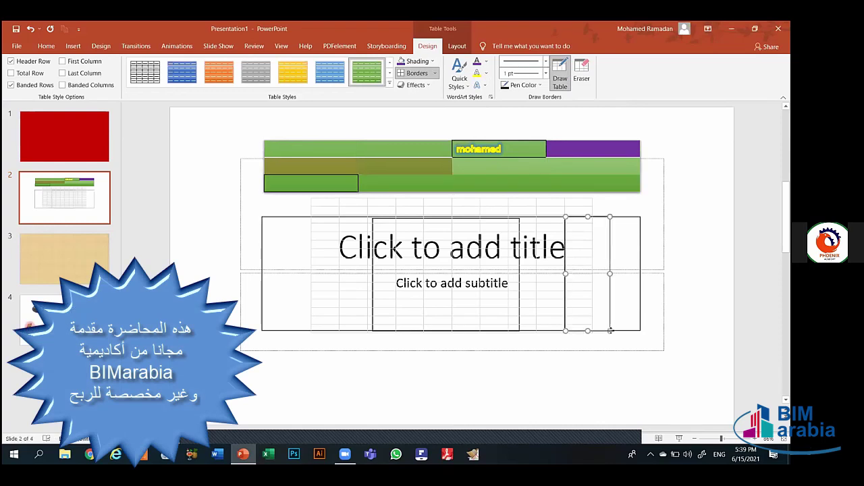
{"action": "left_click", "coordinate": [544, 64]}
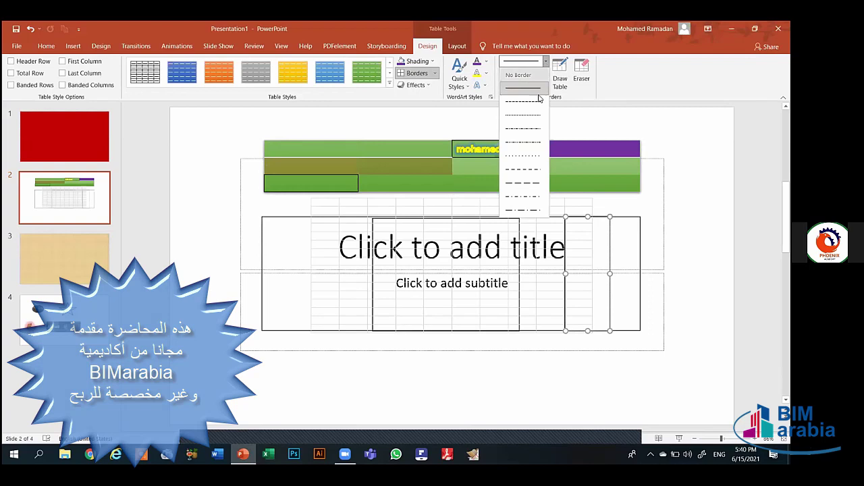
{"action": "left_click", "coordinate": [528, 175]}
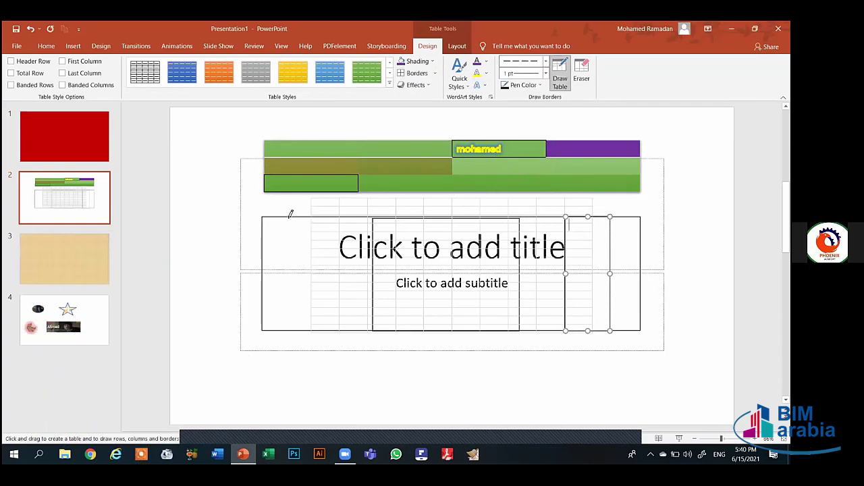
{"action": "left_click_drag", "start_coordinate": [290, 219], "coordinate": [343, 330]}
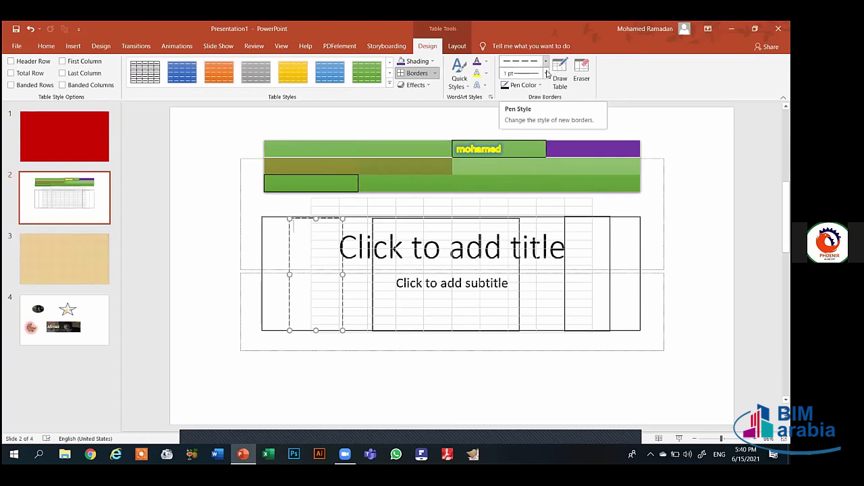
Step: Draw a 6 pt dashed table near the centre and a red 6 pt dashed table on the right
{"action": "left_click", "coordinate": [545, 73]}
{"action": "left_click", "coordinate": [524, 195]}
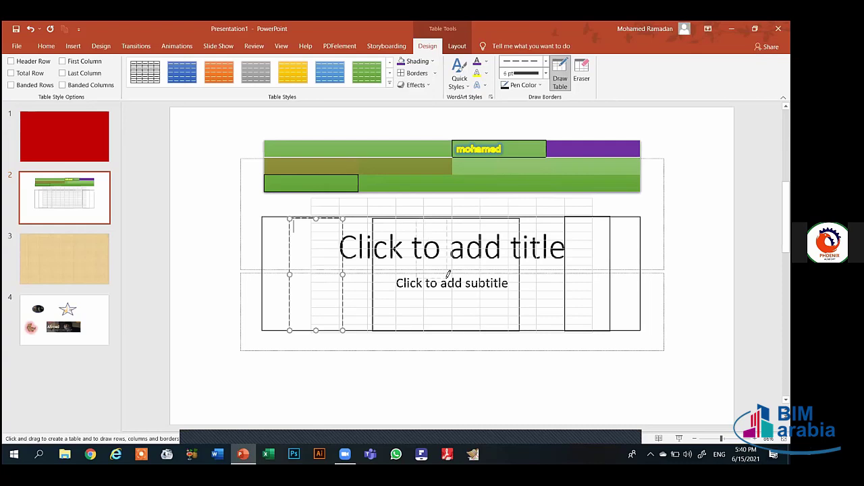
{"action": "left_click_drag", "start_coordinate": [500, 334], "coordinate": [500, 334]}
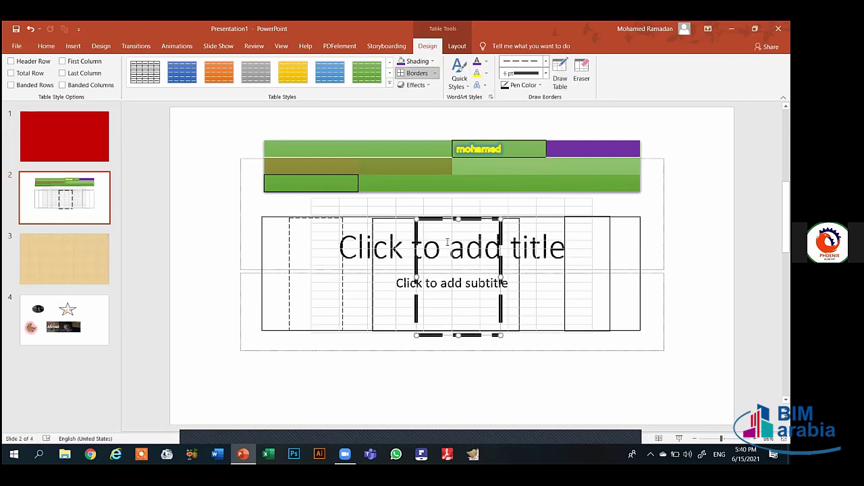
{"action": "left_click", "coordinate": [539, 85]}
{"action": "left_click", "coordinate": [508, 165]}
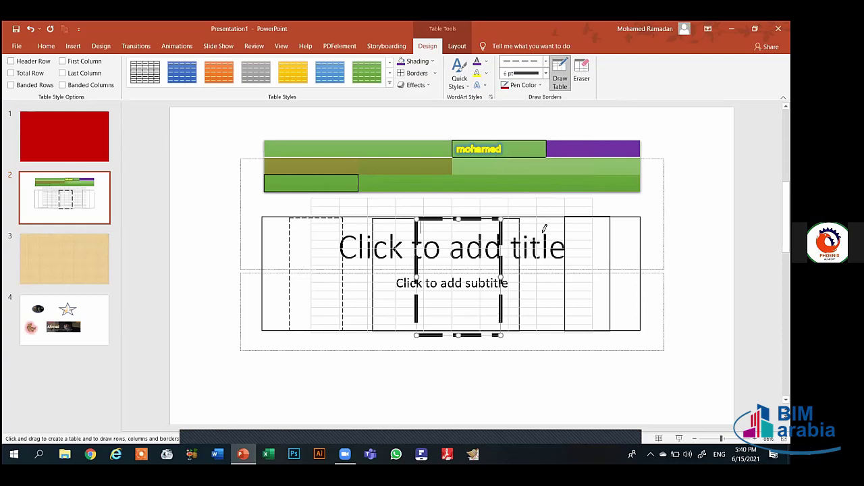
{"action": "left_click_drag", "start_coordinate": [535, 217], "coordinate": [617, 298]}
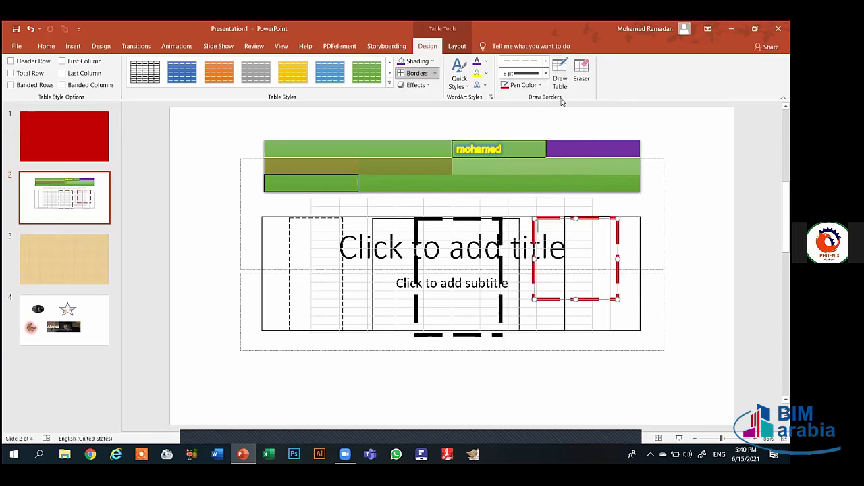
Step: Use the Eraser to remove a thick dashed border and the red table's left border
{"action": "left_click", "coordinate": [582, 78]}
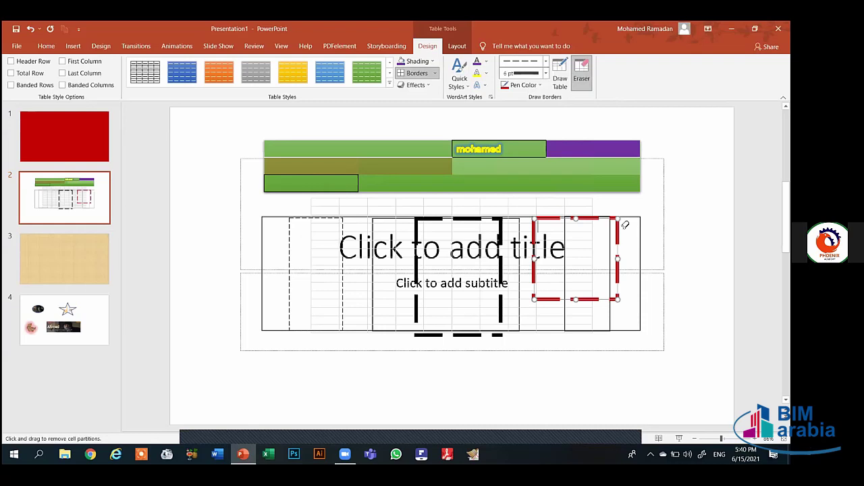
{"action": "left_click", "coordinate": [591, 216]}
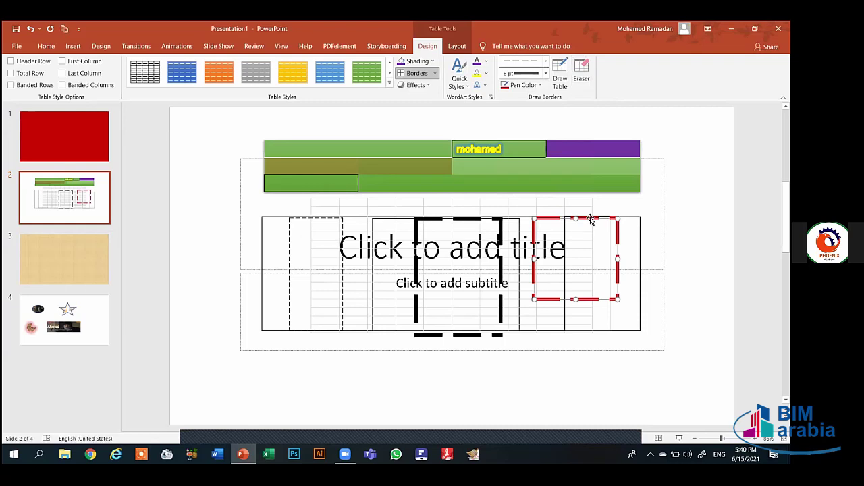
{"action": "left_click", "coordinate": [582, 78]}
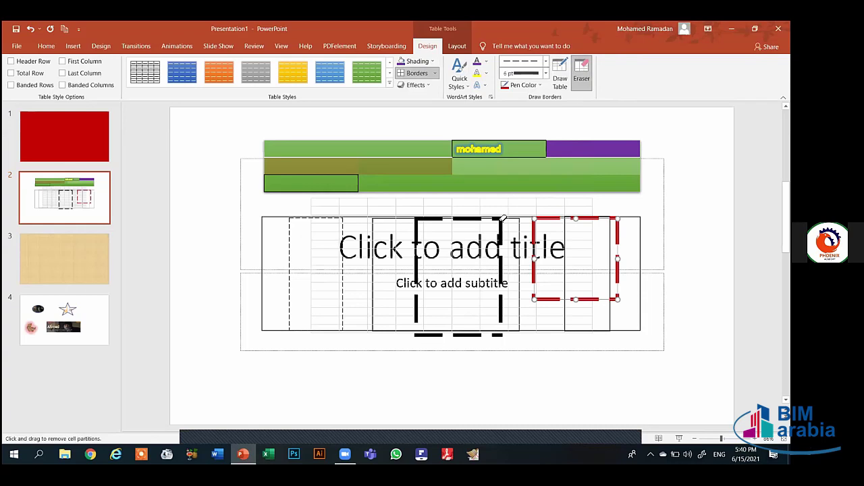
{"action": "left_click", "coordinate": [502, 218]}
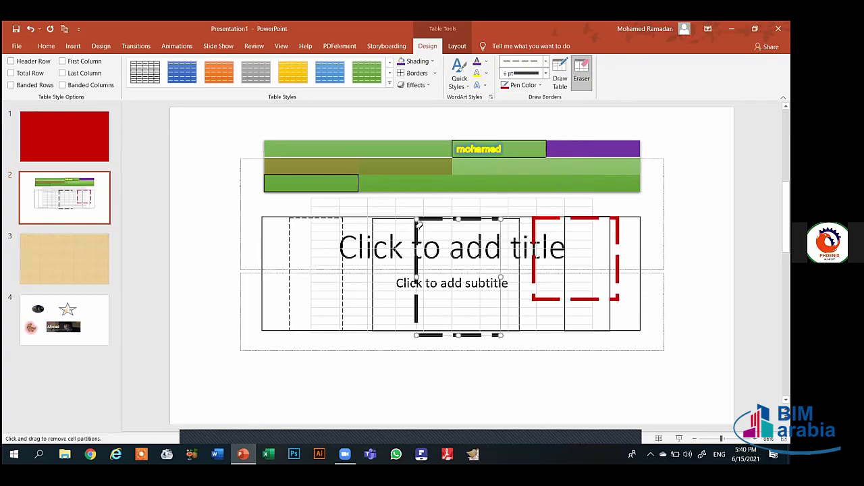
{"action": "key", "text": "Escape"}
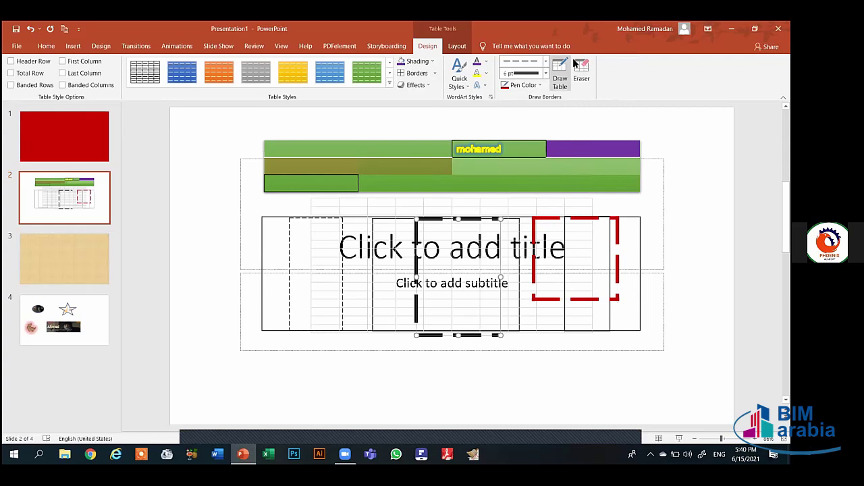
{"action": "left_click", "coordinate": [581, 71]}
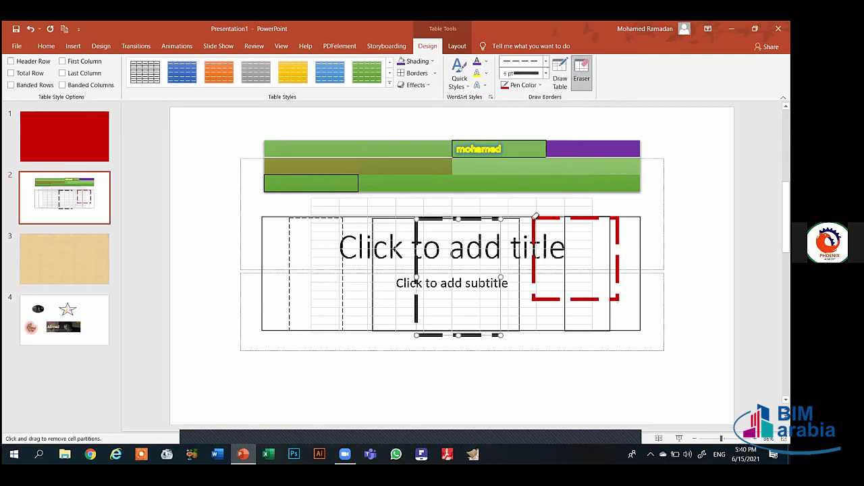
{"action": "left_click", "coordinate": [535, 217]}
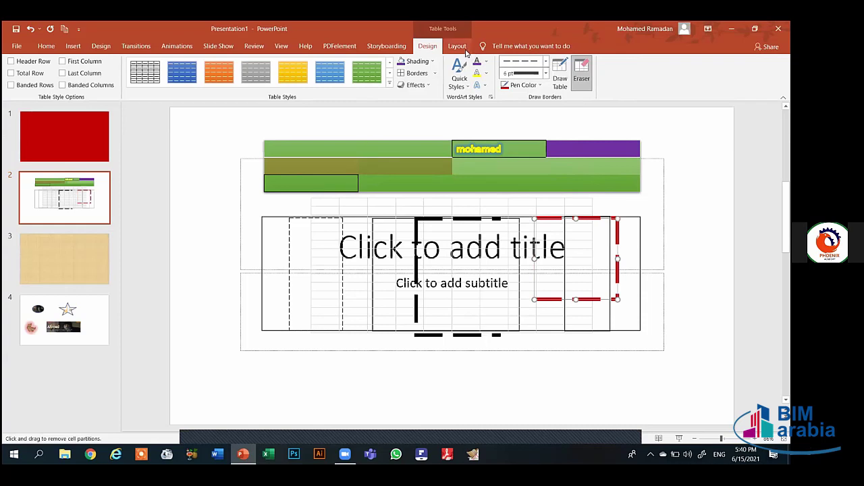
{"action": "left_click", "coordinate": [587, 77]}
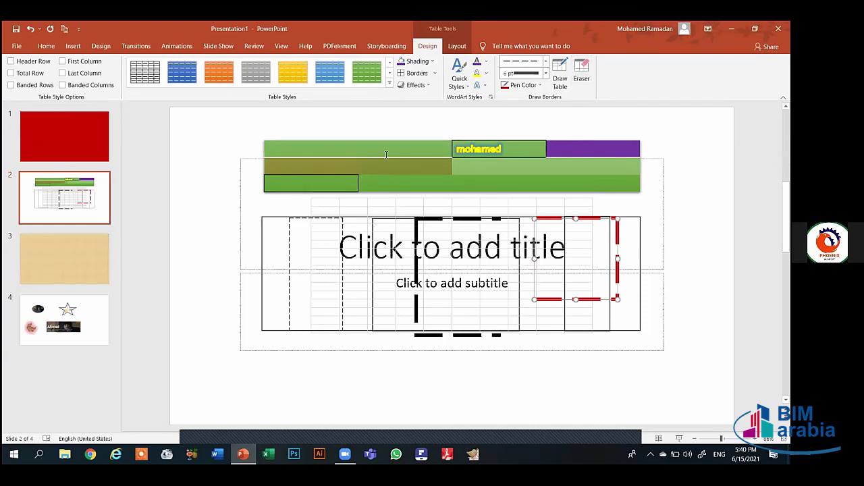
{"action": "left_click", "coordinate": [432, 143]}
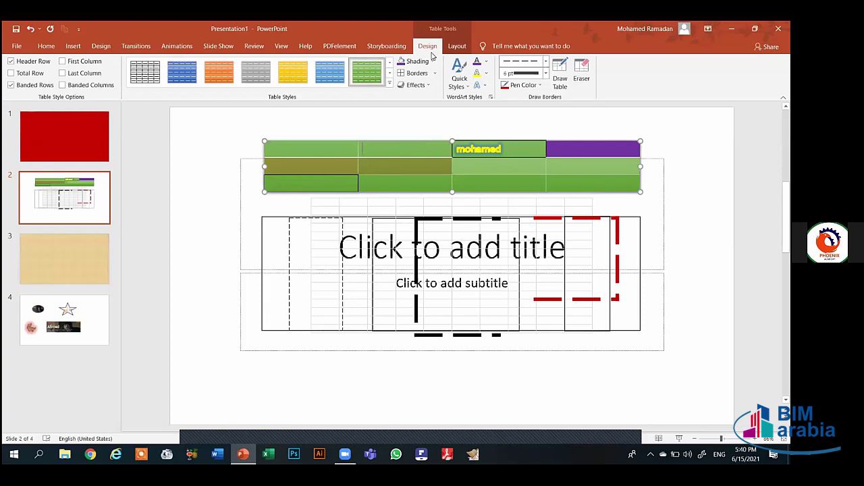
Step: On the Layout tab, select the current table column, then the current row
{"action": "left_click", "coordinate": [457, 47]}
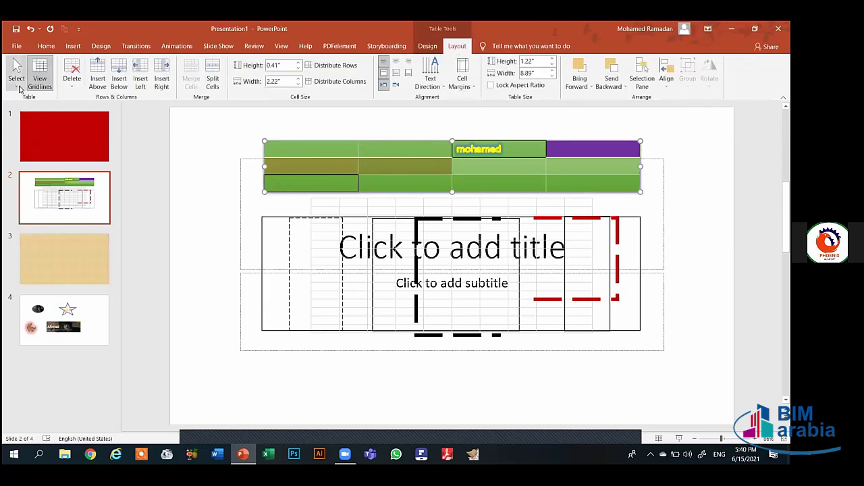
{"action": "left_click", "coordinate": [17, 79]}
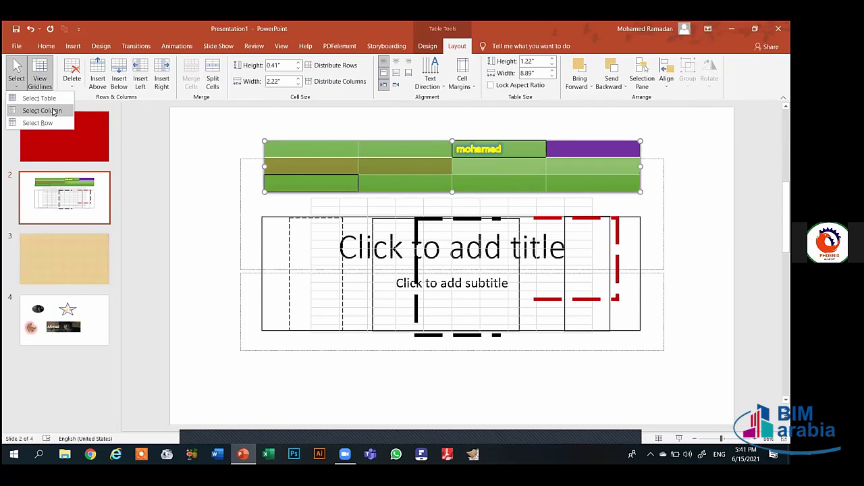
{"action": "left_click", "coordinate": [53, 110]}
{"action": "left_click", "coordinate": [16, 76]}
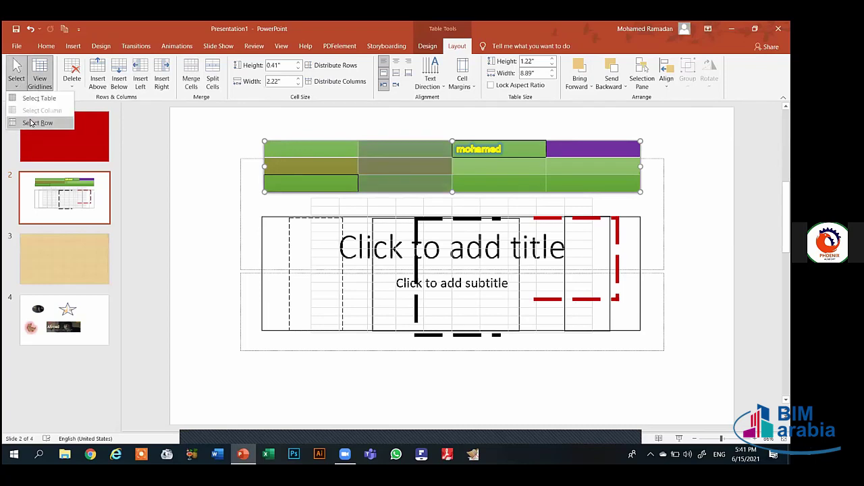
{"action": "left_click", "coordinate": [30, 122]}
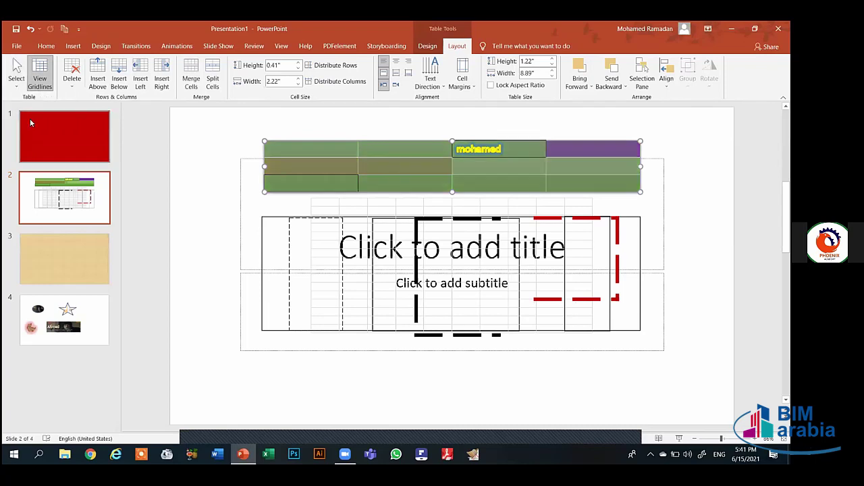
{"action": "left_click", "coordinate": [16, 77]}
Step: Toggle View Gridlines off and back on, and close Delete without deleting anything
{"action": "left_click", "coordinate": [39, 78]}
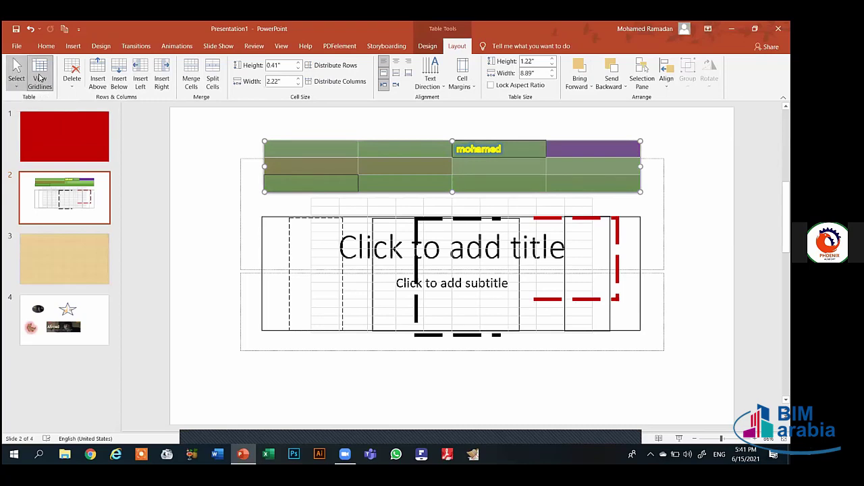
{"action": "left_click", "coordinate": [40, 78]}
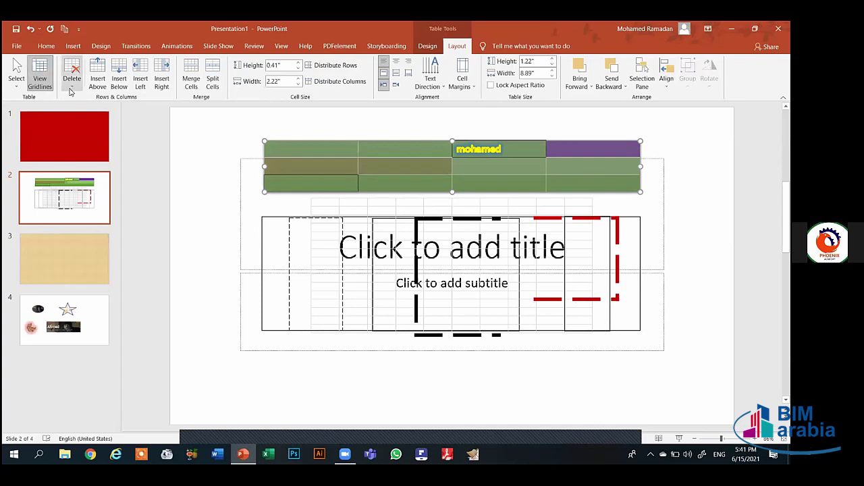
{"action": "left_click", "coordinate": [70, 87]}
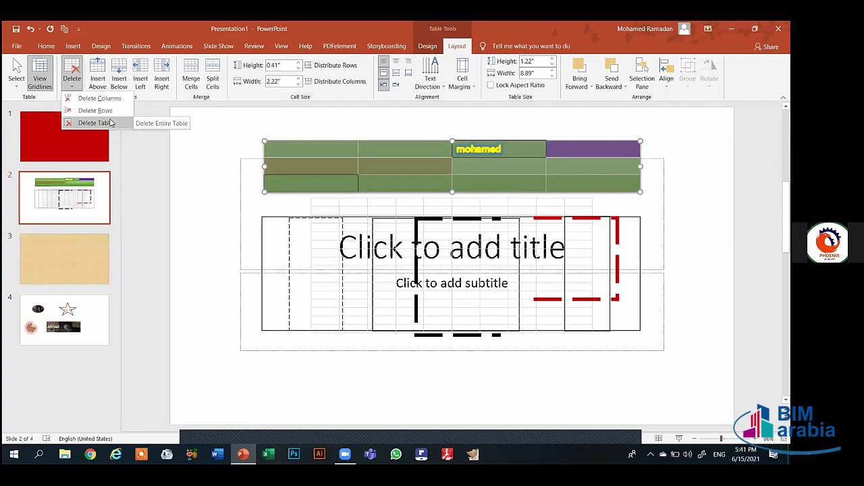
{"action": "left_click", "coordinate": [253, 179]}
{"action": "left_click", "coordinate": [328, 165]}
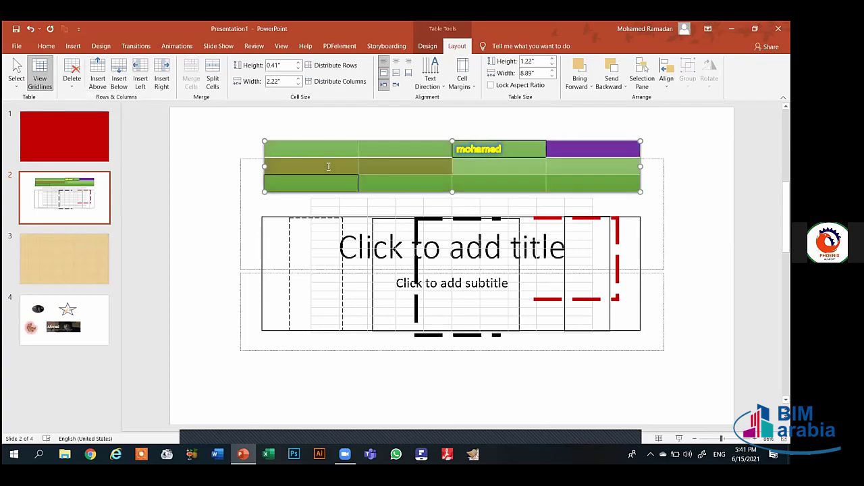
{"action": "left_click", "coordinate": [324, 153]}
Step: Insert two rows above and one row below in the green table
{"action": "left_click", "coordinate": [99, 78]}
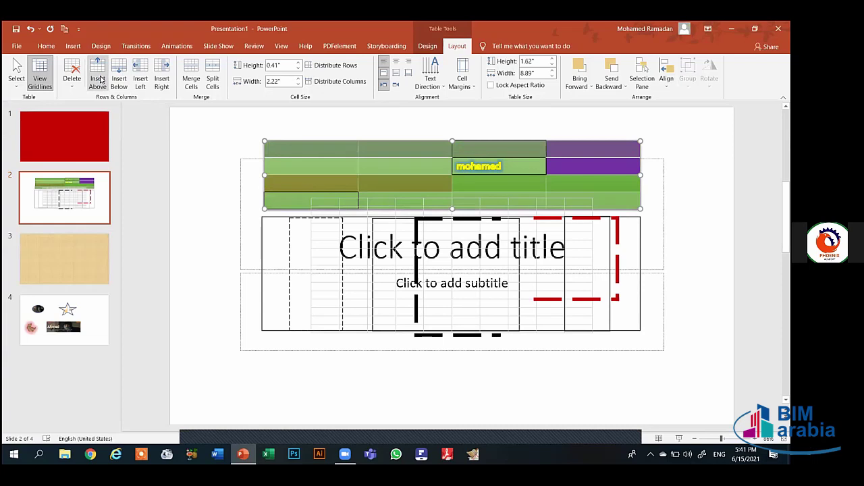
{"action": "left_click", "coordinate": [105, 80]}
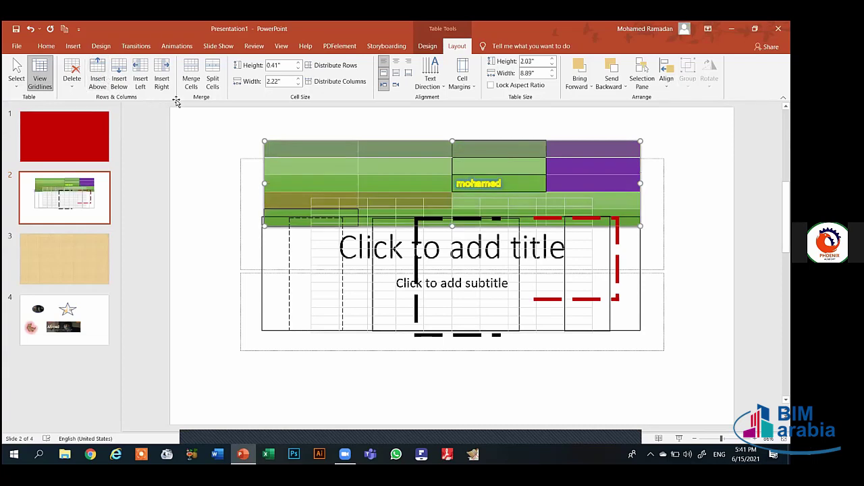
{"action": "left_click", "coordinate": [378, 180]}
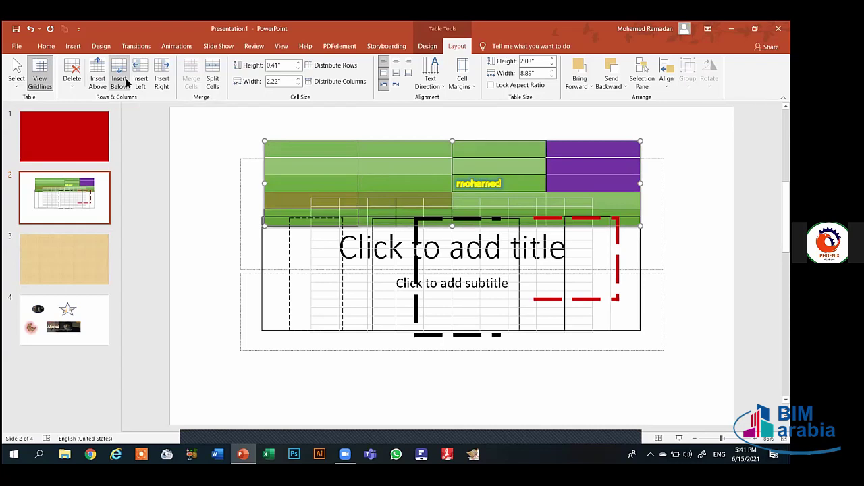
{"action": "left_click", "coordinate": [126, 81]}
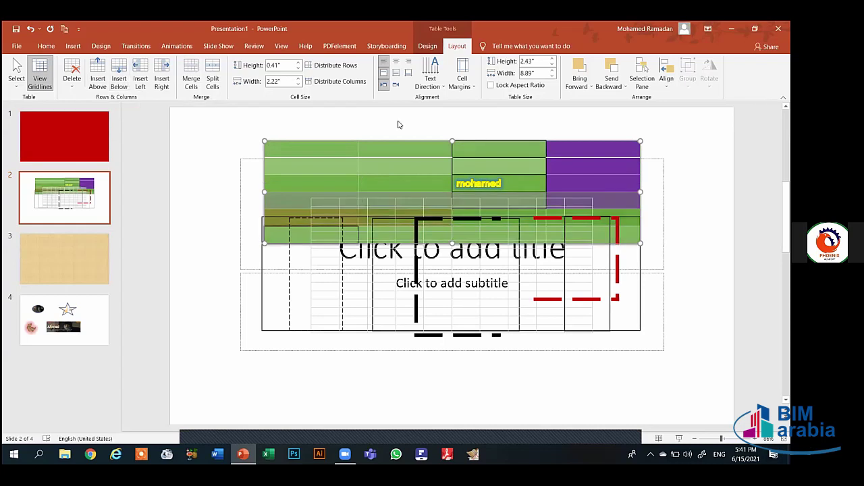
Step: Insert columns left and right of the name column, then merge the top-left cells in rows 1–3
{"action": "left_click", "coordinate": [479, 148]}
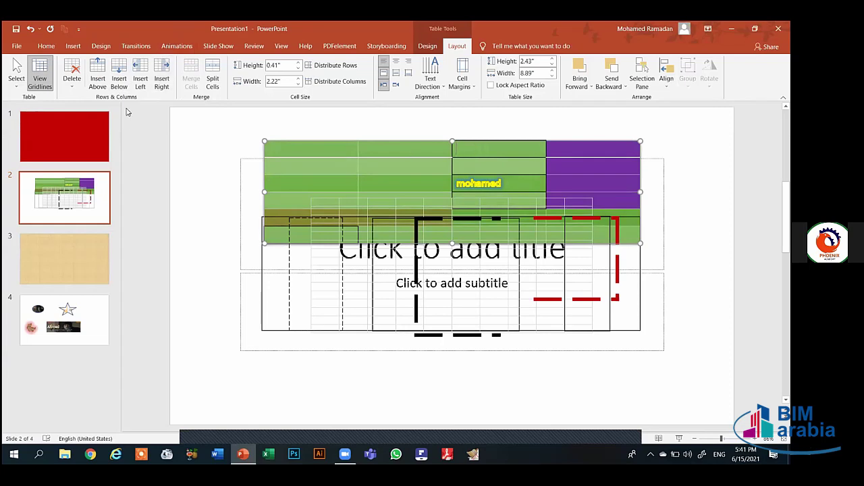
{"action": "left_click", "coordinate": [140, 83]}
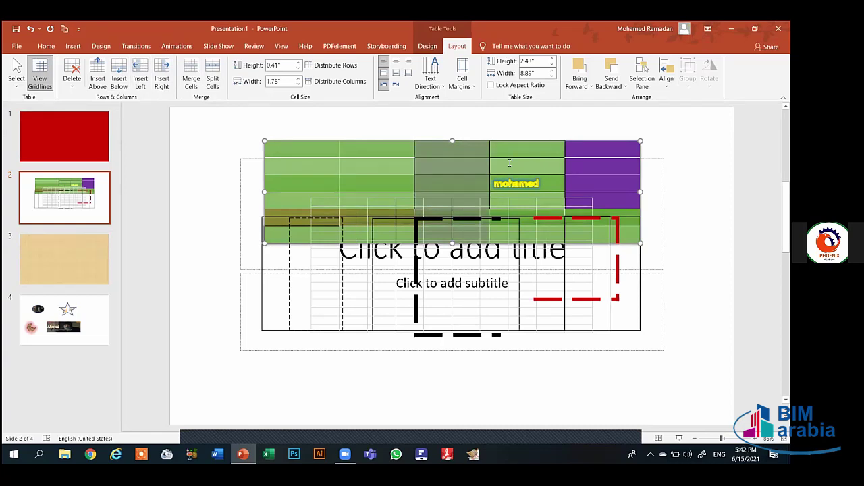
{"action": "left_click", "coordinate": [510, 162]}
{"action": "left_click", "coordinate": [161, 78]}
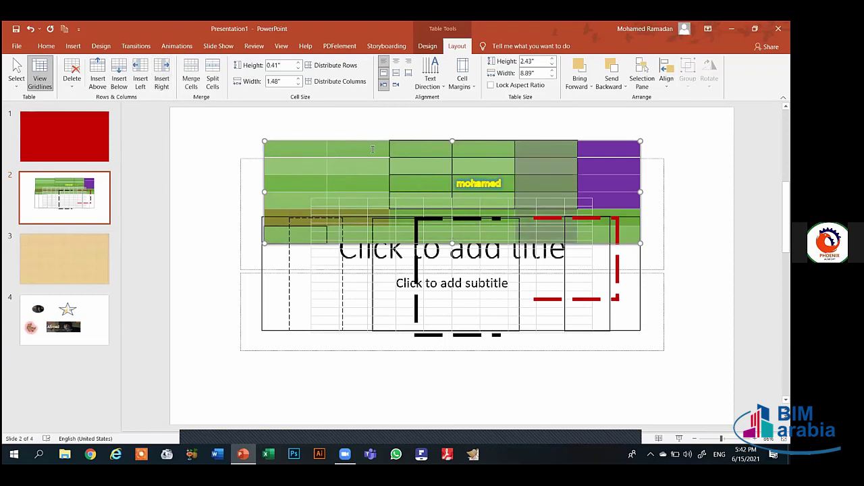
{"action": "left_click_drag", "start_coordinate": [309, 149], "coordinate": [351, 189]}
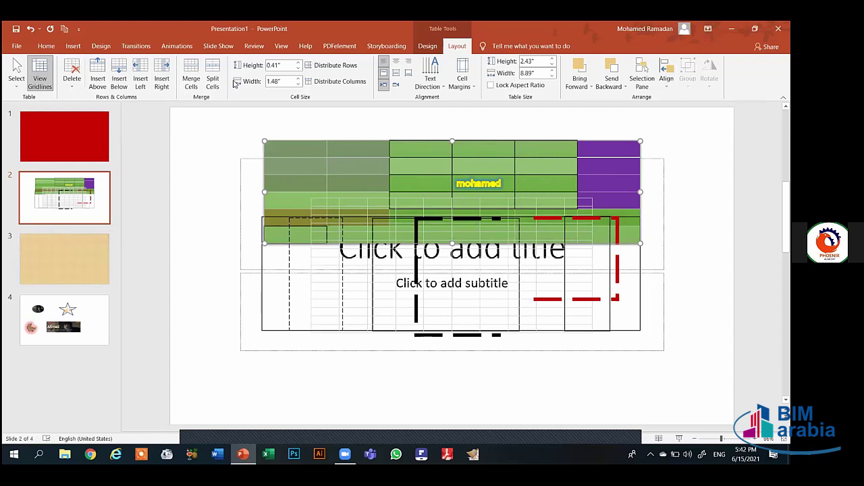
{"action": "left_click", "coordinate": [190, 78]}
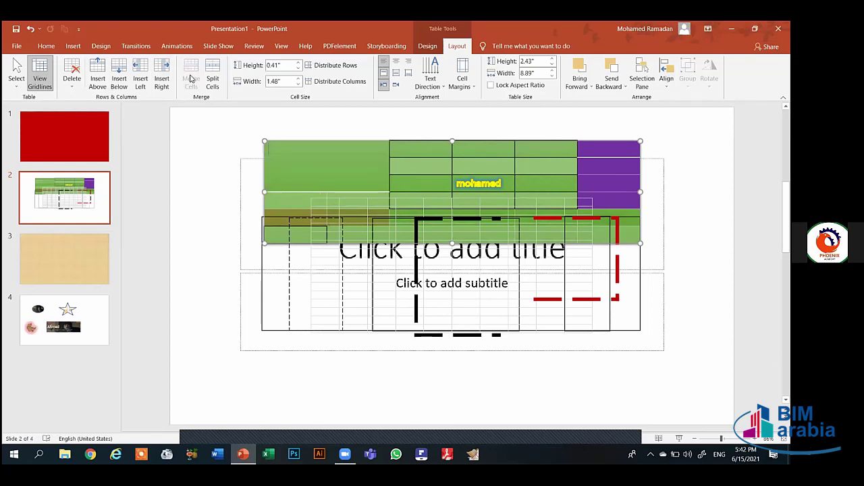
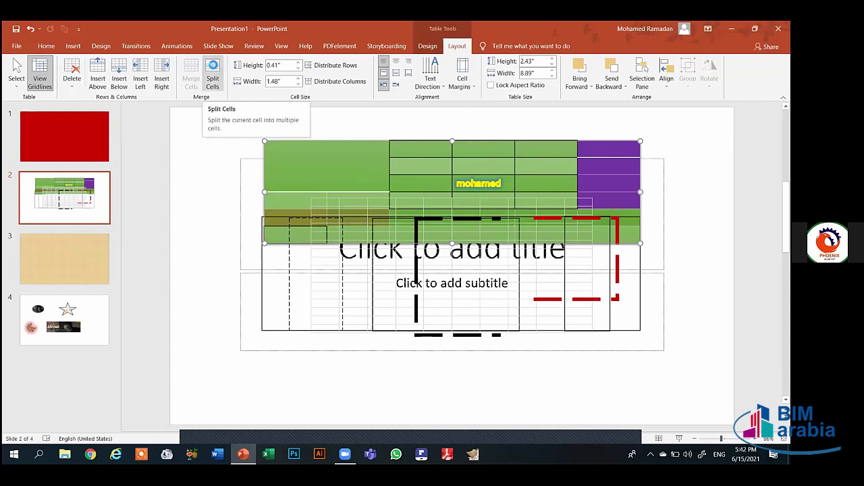
Step: Split the selected green table cell into 2 columns and 1 row, each 0.74" wide
{"action": "left_click", "coordinate": [212, 70]}
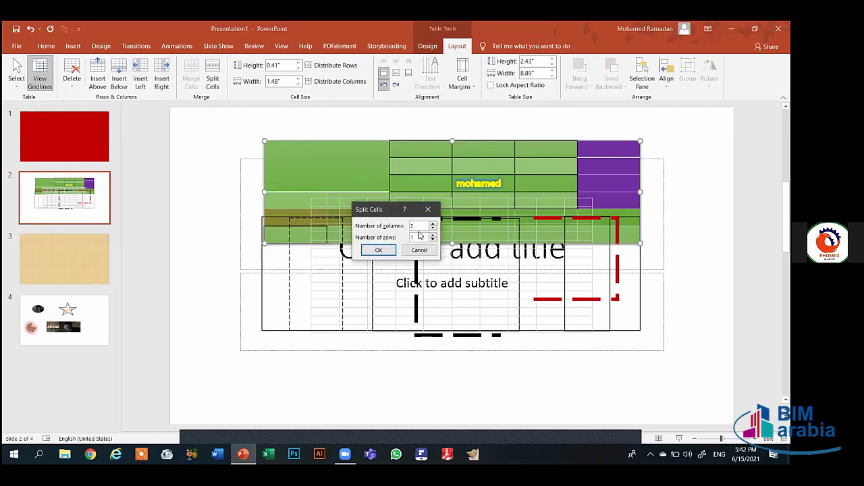
{"action": "left_click", "coordinate": [378, 249]}
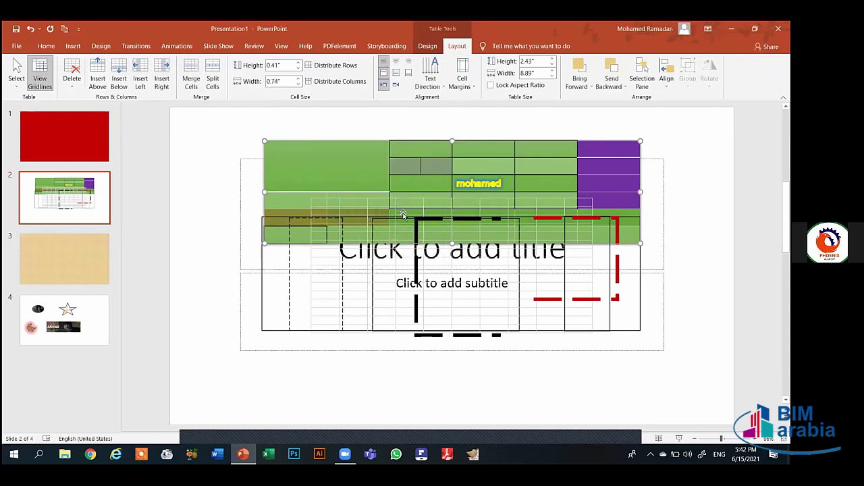
{"action": "left_click", "coordinate": [433, 164]}
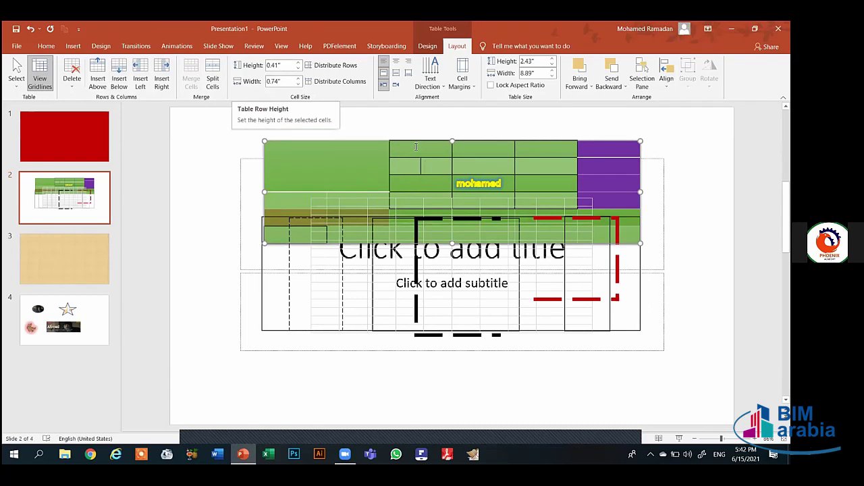
Step: Return the row height to 0.4", set the cell width to 1", and distribute the columns
{"action": "left_click", "coordinate": [298, 62]}
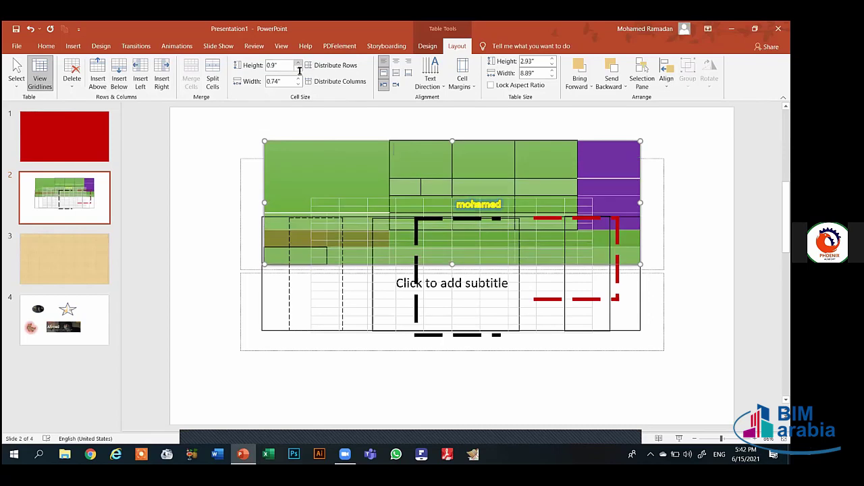
{"action": "left_click", "coordinate": [298, 68]}
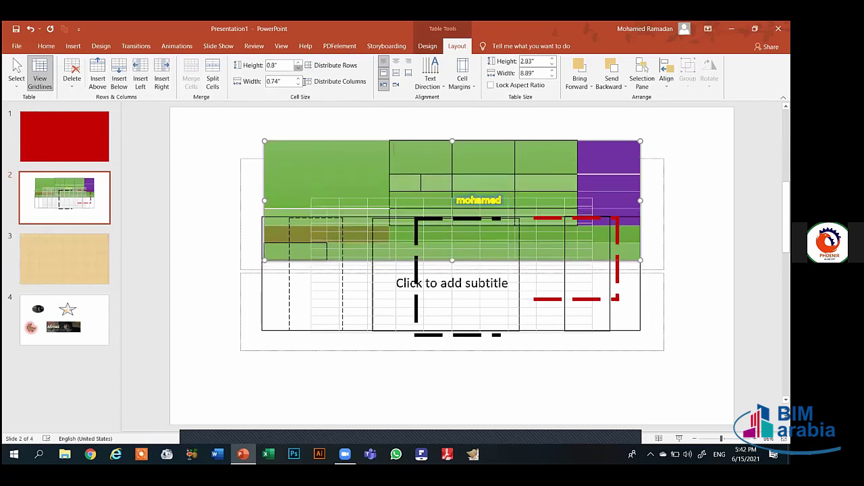
{"action": "left_click", "coordinate": [298, 68]}
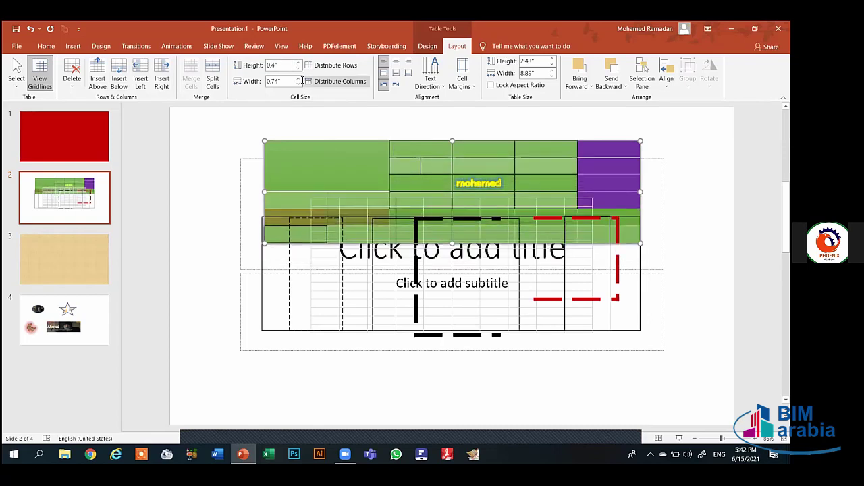
{"action": "left_click", "coordinate": [298, 78]}
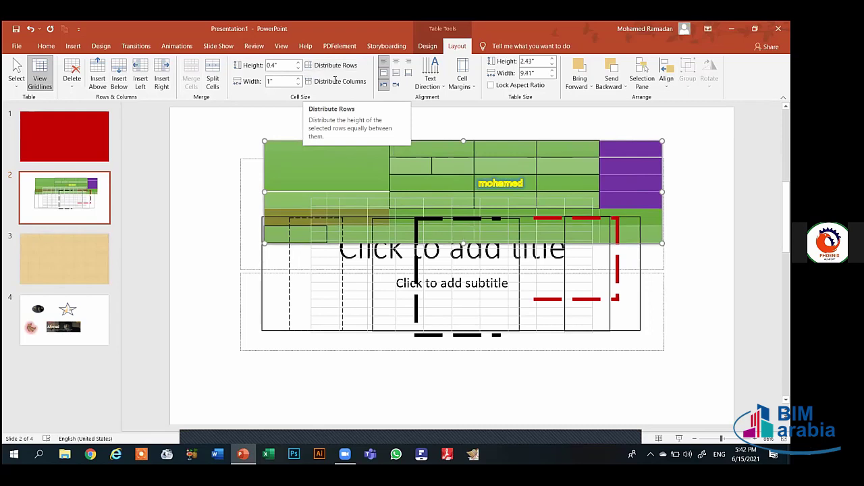
{"action": "left_click", "coordinate": [340, 83]}
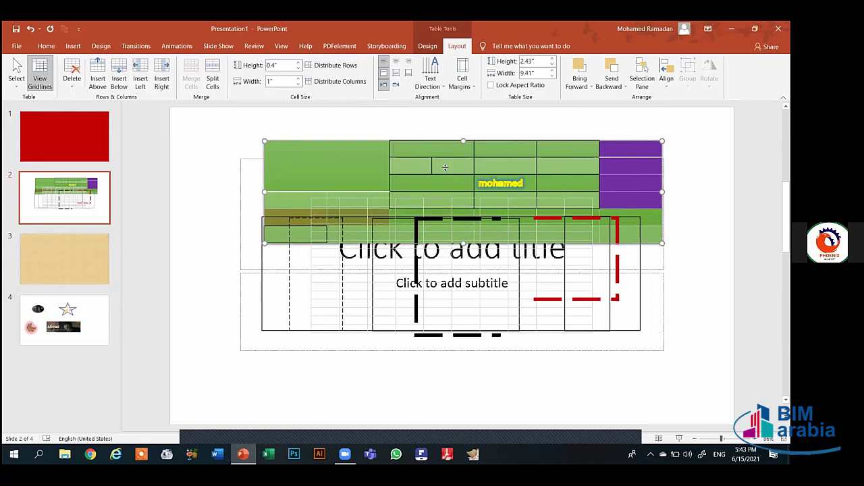
{"action": "left_click", "coordinate": [392, 146]}
Step: Drag a row taller to 3.42" table height and bottom-align 'mohamed' in its cell
{"action": "left_click_drag", "start_coordinate": [506, 194], "coordinate": [513, 236]}
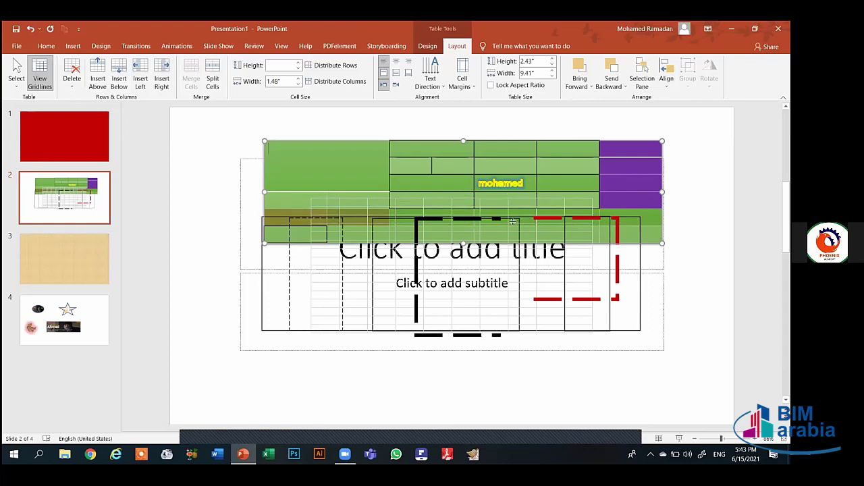
{"action": "double_click", "coordinate": [505, 187]}
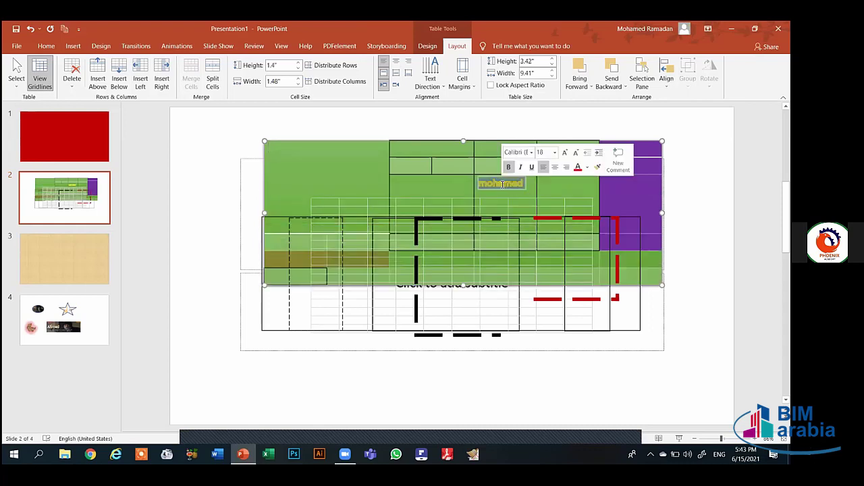
{"action": "left_click", "coordinate": [395, 63]}
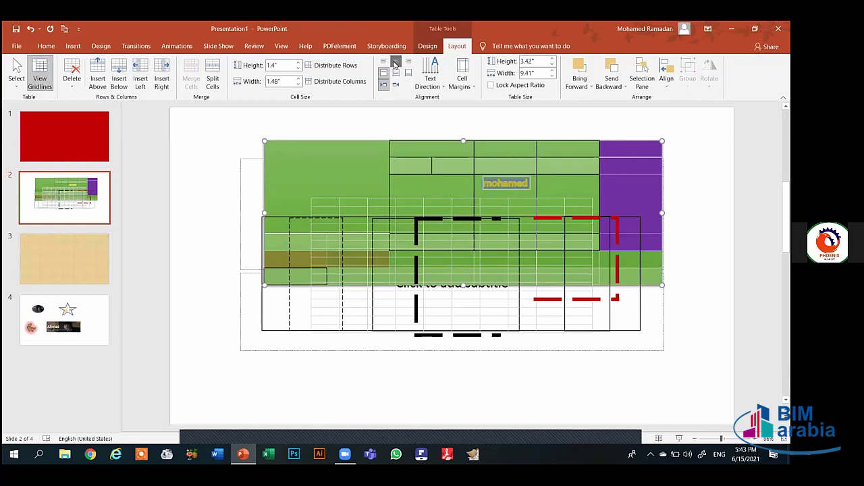
{"action": "left_click", "coordinate": [395, 63]}
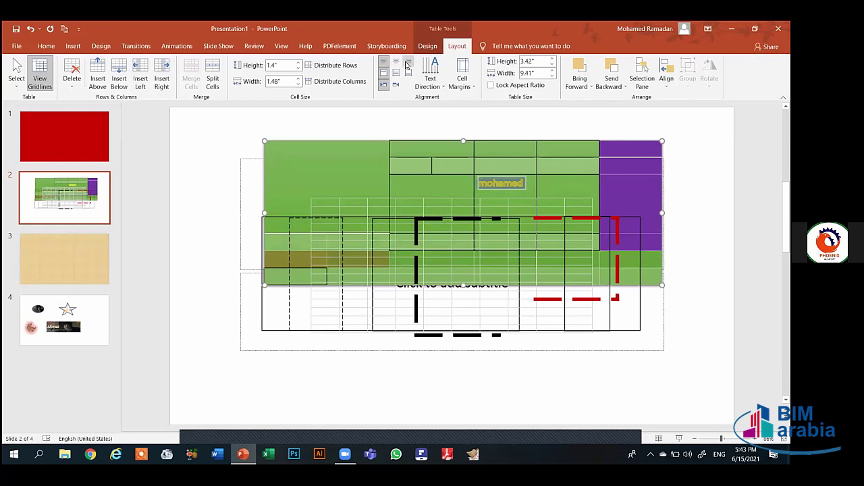
{"action": "left_click", "coordinate": [408, 62]}
{"action": "left_click", "coordinate": [396, 72]}
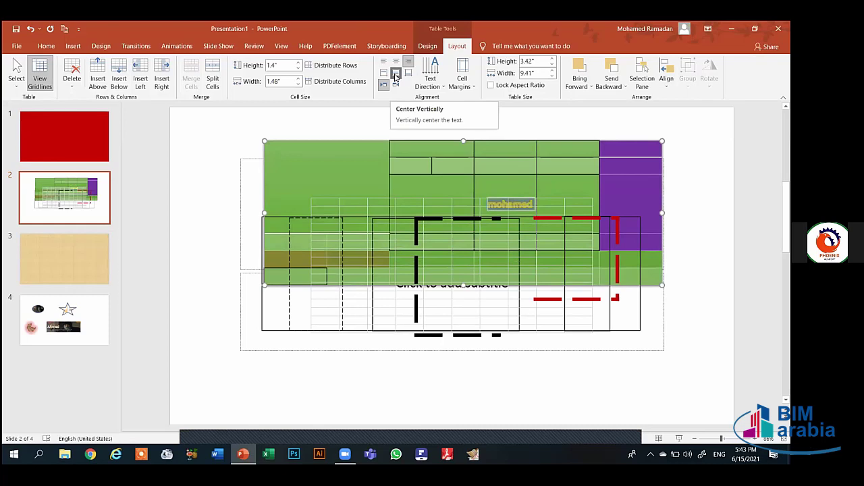
{"action": "left_click", "coordinate": [396, 74]}
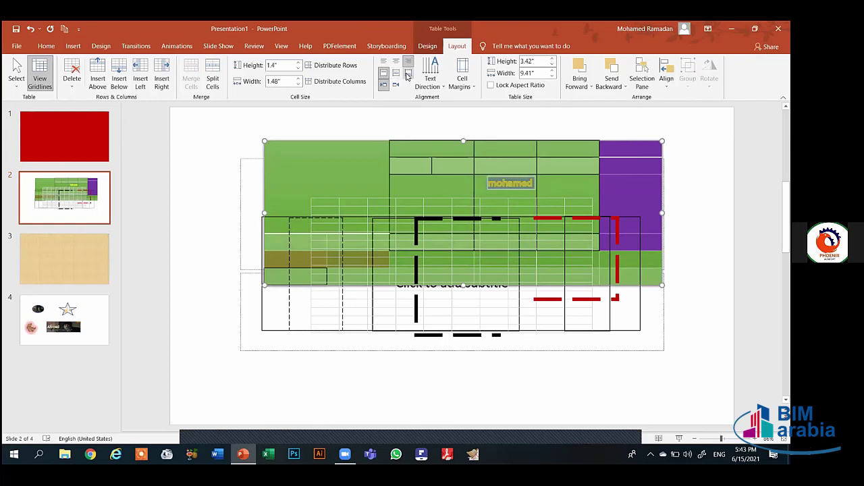
{"action": "left_click", "coordinate": [407, 75]}
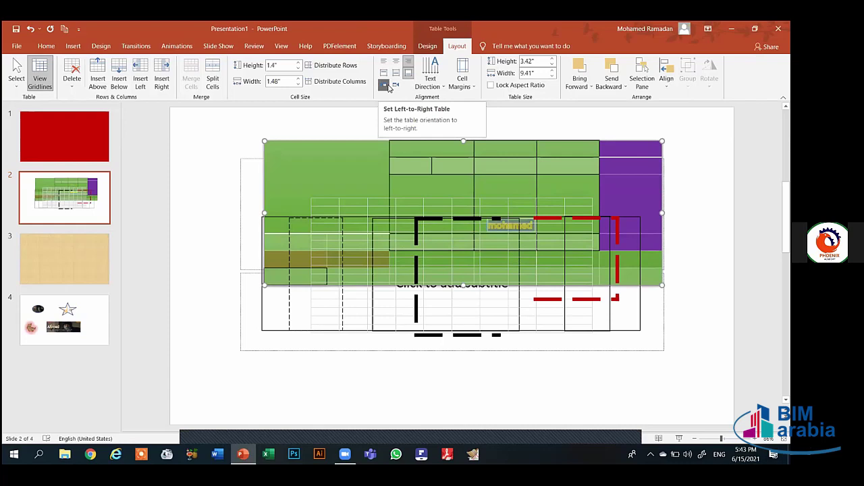
Step: Toggle the table's Right-to-Left direction, leaving the purple column at the start
{"action": "left_click", "coordinate": [395, 86]}
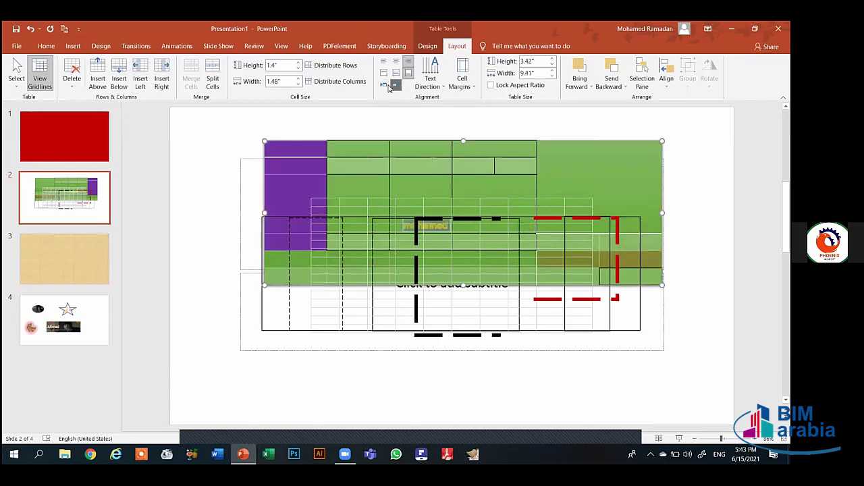
{"action": "left_click", "coordinate": [384, 85]}
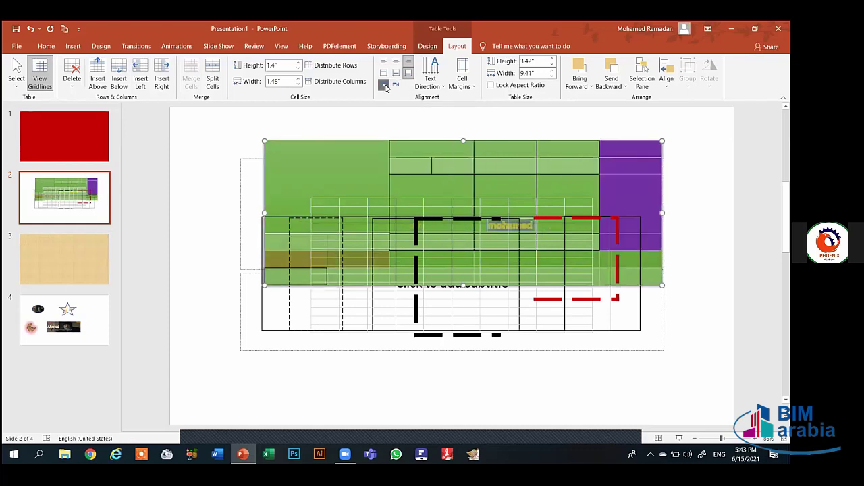
{"action": "left_click", "coordinate": [395, 85]}
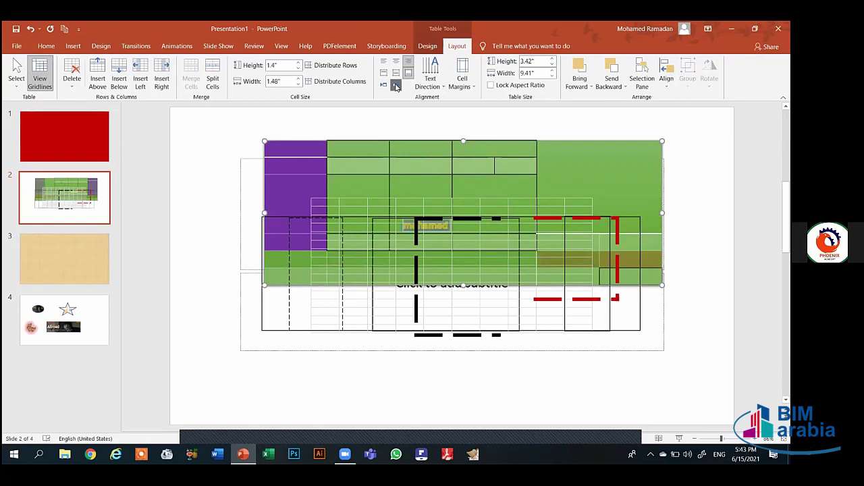
{"action": "left_click", "coordinate": [384, 85]}
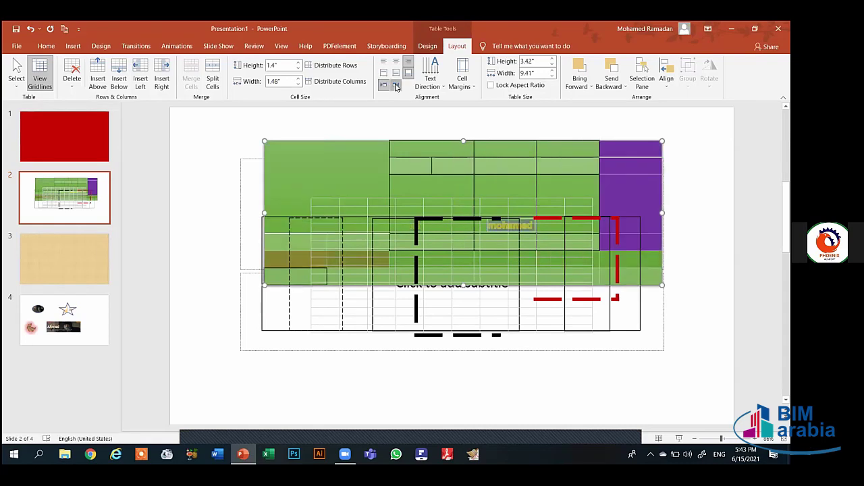
{"action": "left_click", "coordinate": [395, 86]}
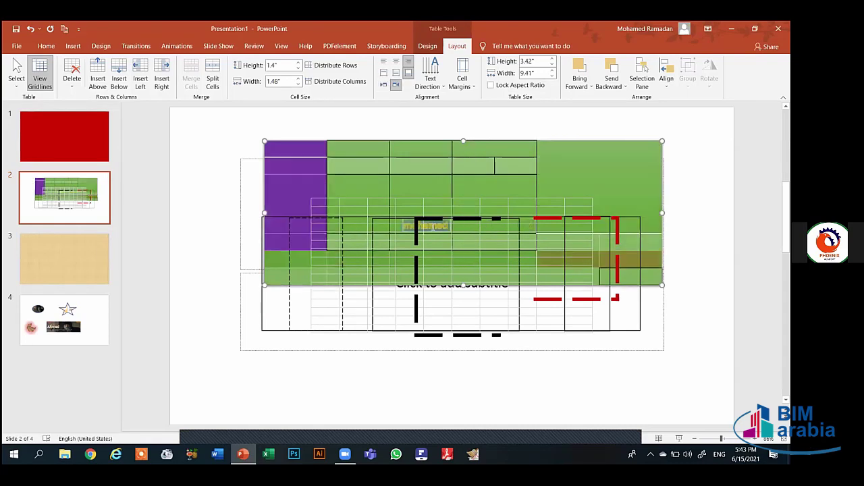
{"action": "left_click", "coordinate": [425, 227]}
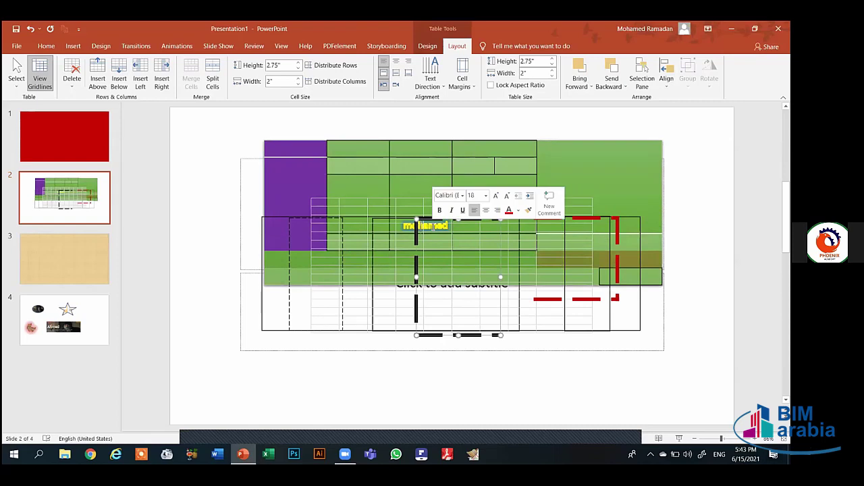
Step: Type 'Mohamed' into the green table's top cell
{"action": "left_click", "coordinate": [407, 226]}
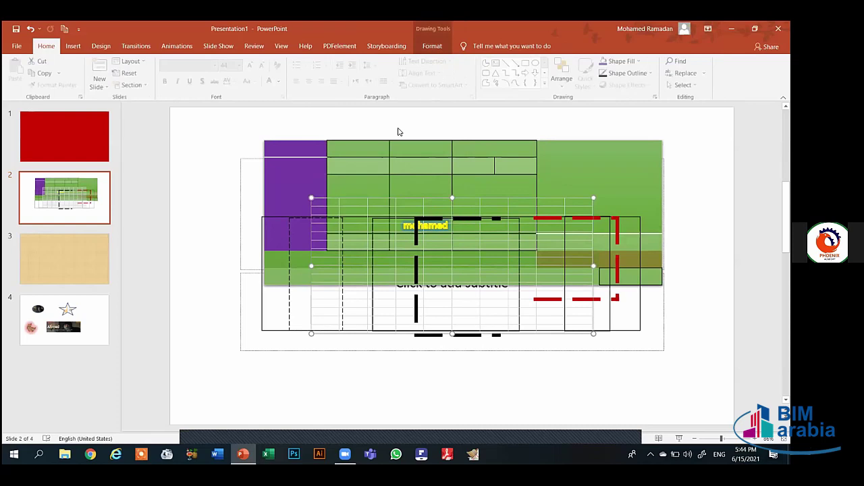
{"action": "left_click", "coordinate": [406, 147]}
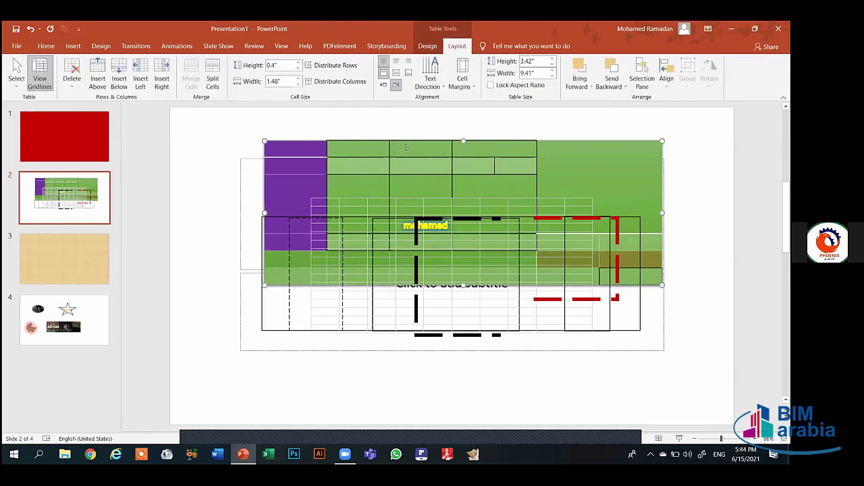
{"action": "type", "text": "Moha"}
{"action": "type", "text": "med"}
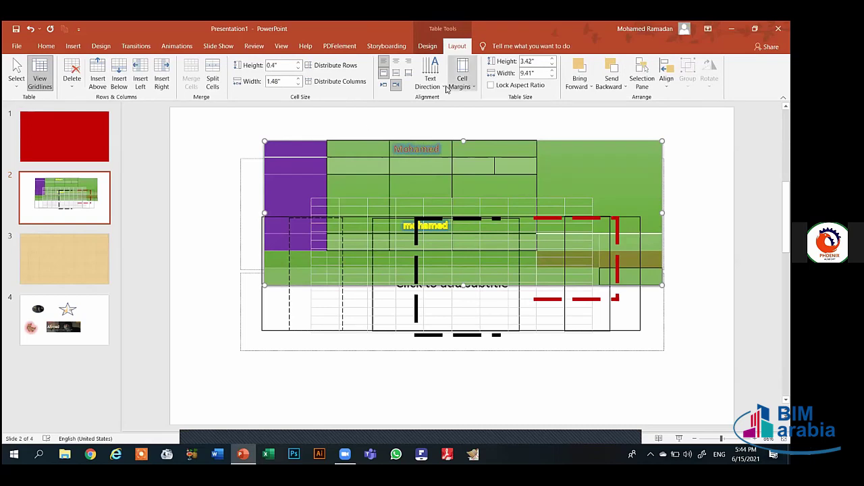
{"action": "left_click", "coordinate": [437, 86]}
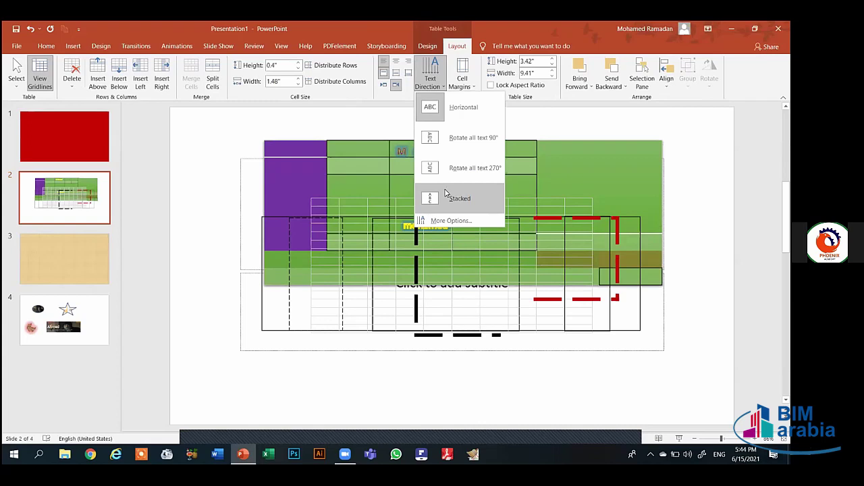
Step: In Cell Text Layout, set vertical alignment to Top and text direction to Horizontal
{"action": "left_click", "coordinate": [461, 89]}
{"action": "left_click", "coordinate": [462, 87]}
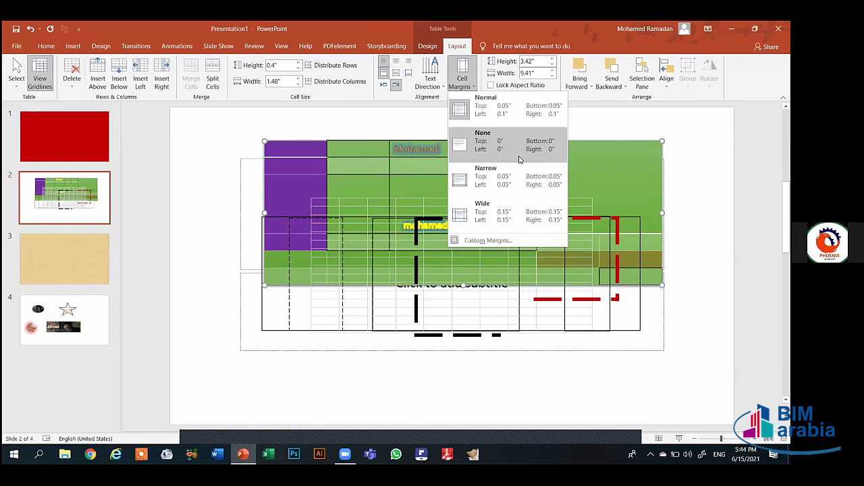
{"action": "left_click", "coordinate": [487, 239]}
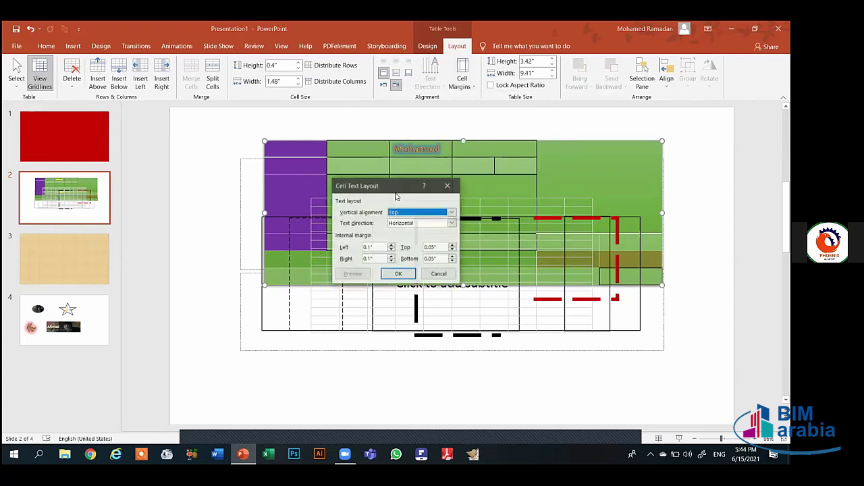
{"action": "left_click_drag", "start_coordinate": [386, 182], "coordinate": [357, 138]}
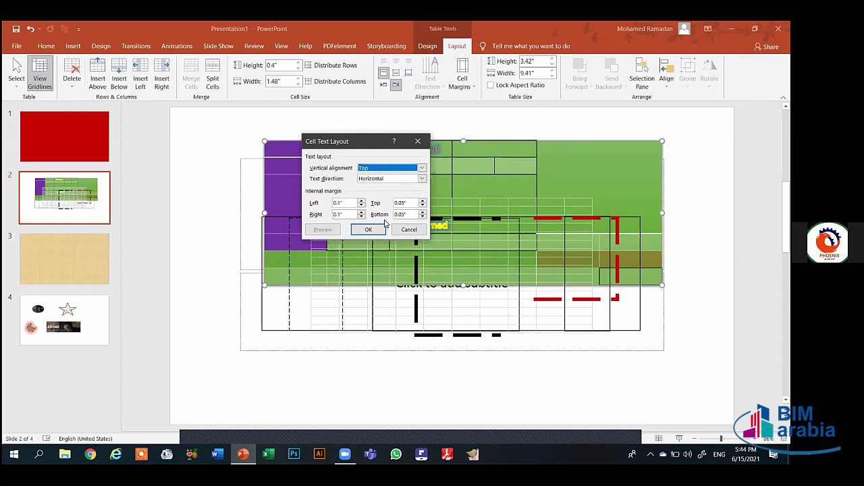
{"action": "left_click", "coordinate": [422, 178]}
{"action": "left_click", "coordinate": [422, 179]}
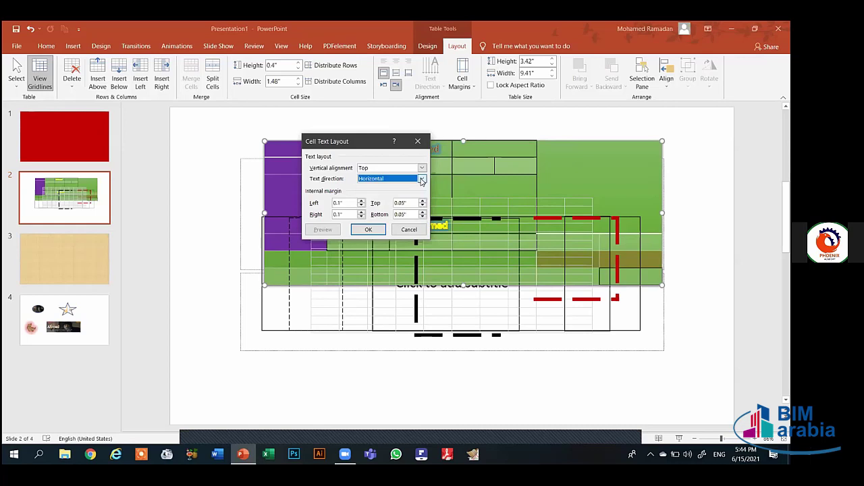
{"action": "left_click", "coordinate": [422, 168]}
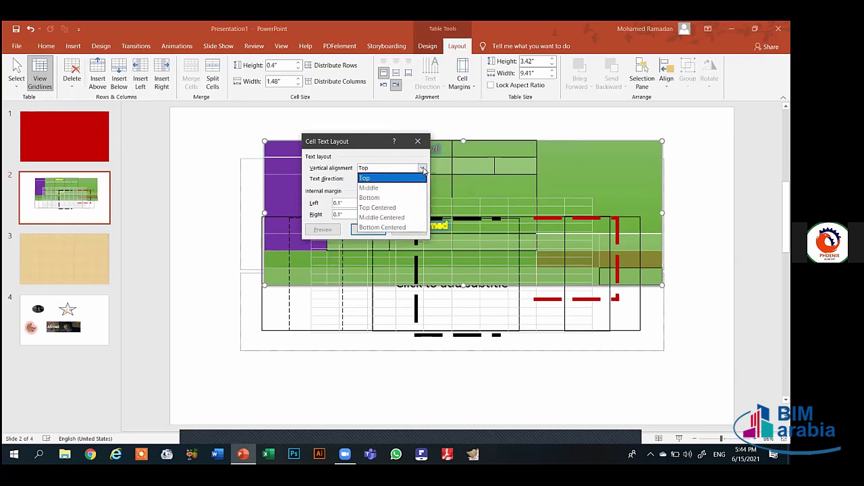
{"action": "left_click", "coordinate": [423, 169]}
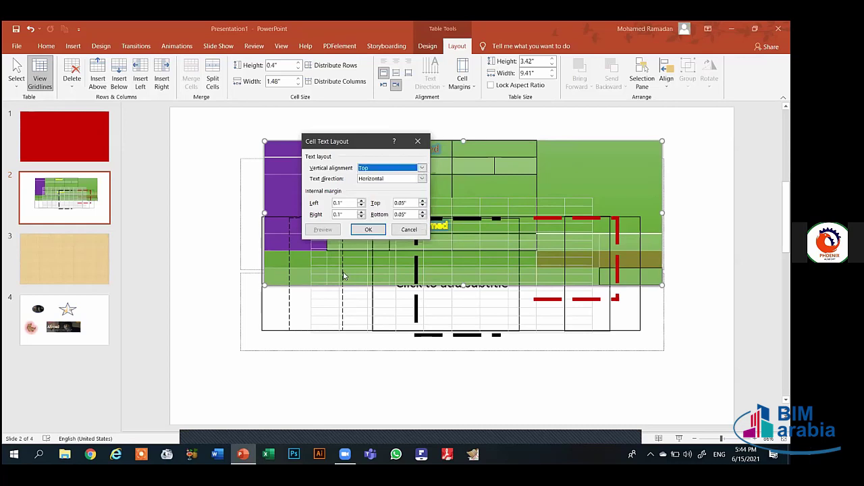
{"action": "left_click", "coordinate": [369, 232]}
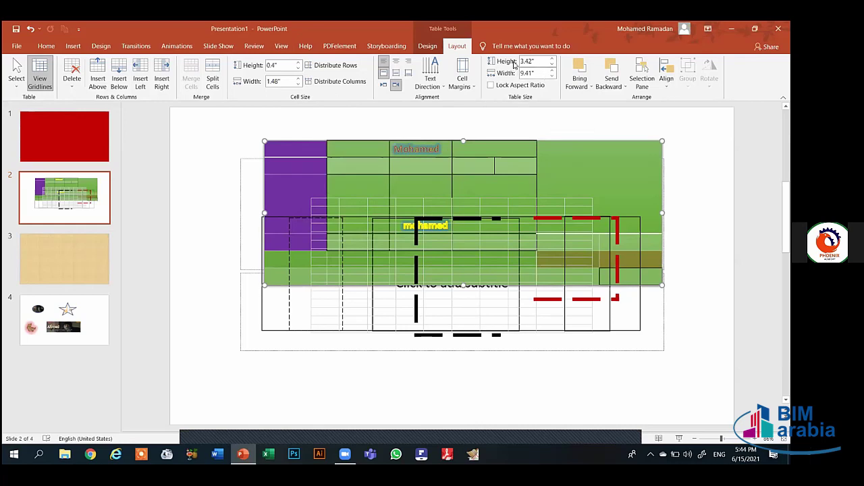
Step: Raise the table height to 4.2" and widen it to 10.1" with the size spinners
{"action": "left_click", "coordinate": [554, 61]}
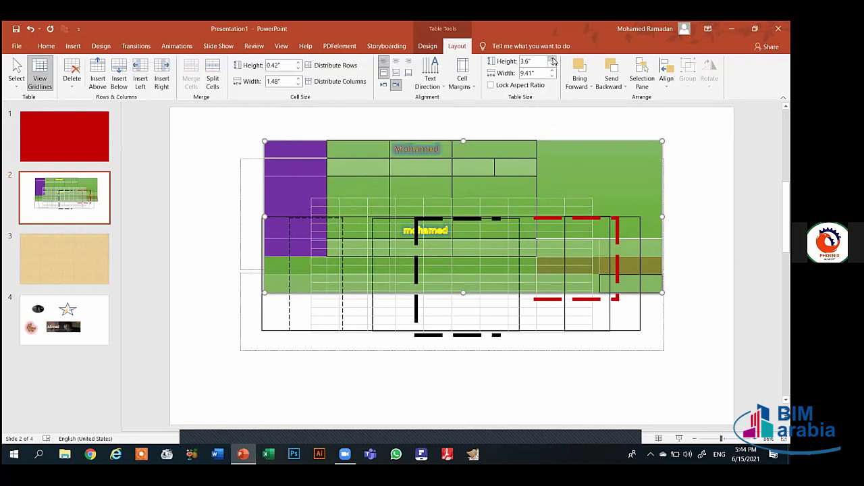
{"action": "left_click", "coordinate": [553, 61]}
{"action": "left_click", "coordinate": [553, 61]}
{"action": "left_click", "coordinate": [553, 60]}
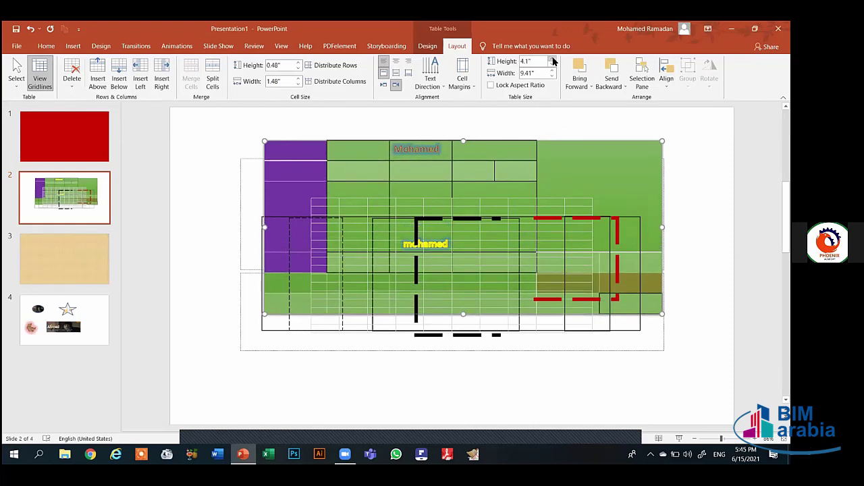
{"action": "left_click", "coordinate": [553, 60]}
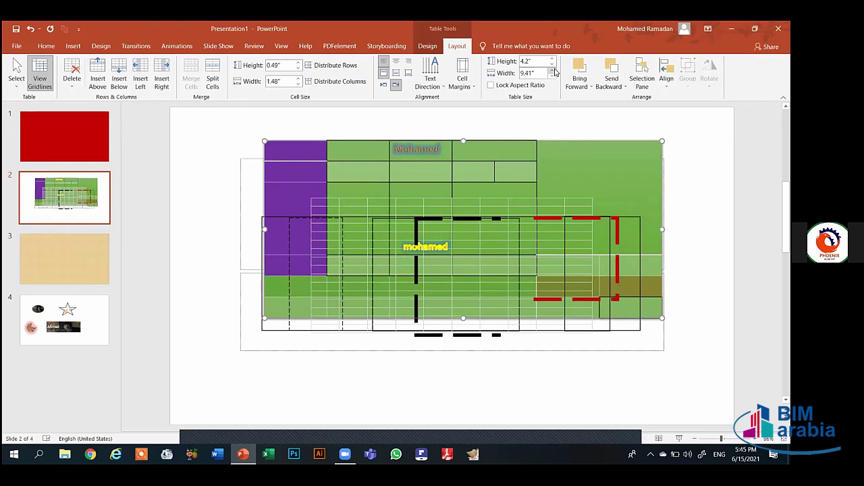
{"action": "left_click", "coordinate": [552, 71]}
{"action": "left_click", "coordinate": [552, 70]}
{"action": "left_click", "coordinate": [552, 70]}
{"action": "left_click", "coordinate": [552, 70]}
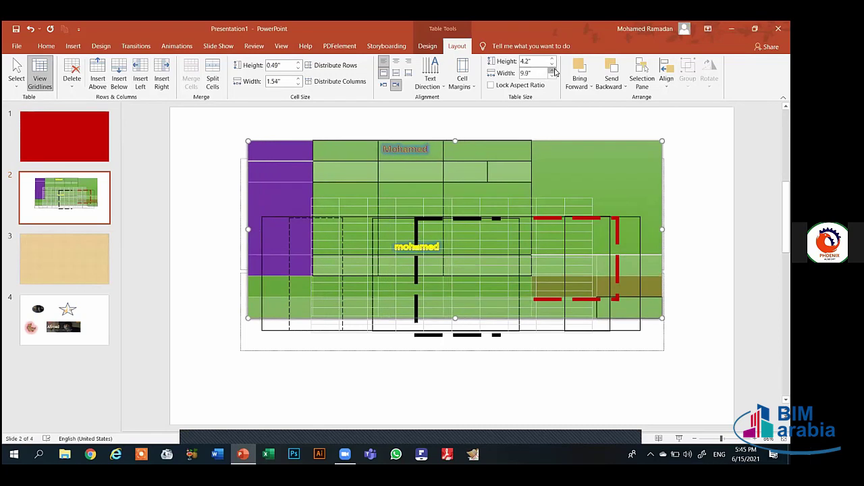
{"action": "left_click", "coordinate": [552, 70]}
{"action": "left_click", "coordinate": [552, 70]}
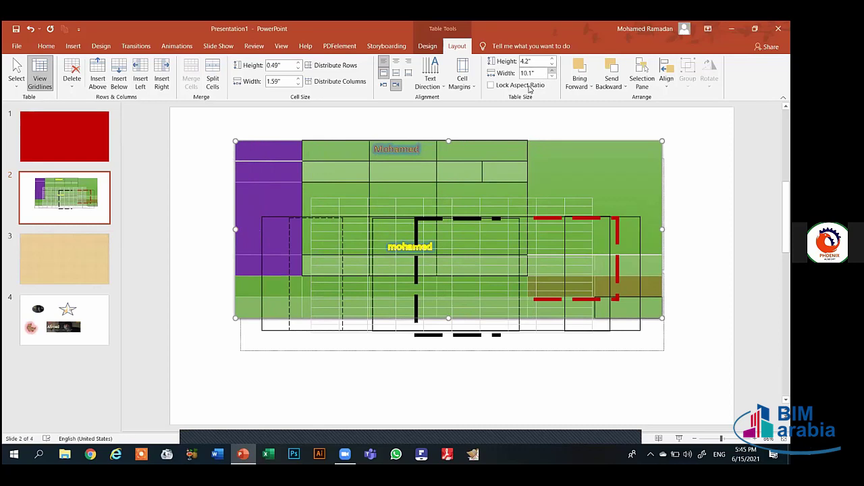
Step: Toggle Lock Aspect Ratio and adjust the table to 3.51" tall by 12" wide
{"action": "left_click", "coordinate": [528, 86]}
{"action": "left_click", "coordinate": [554, 61]}
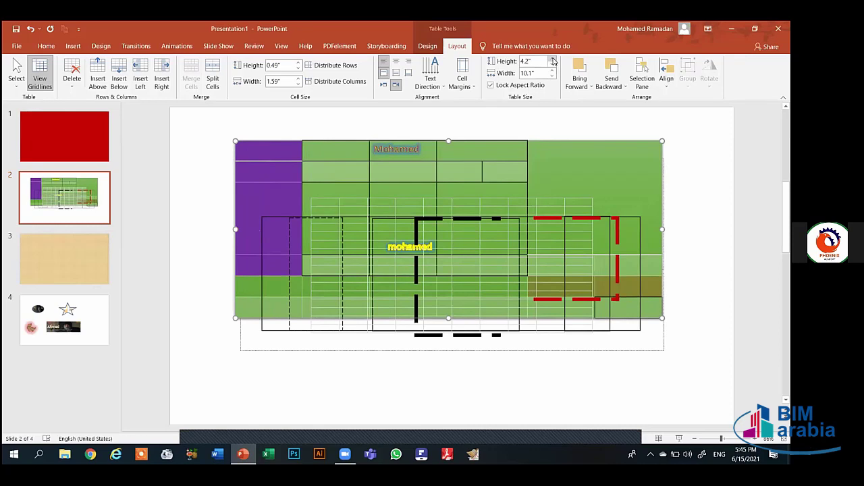
{"action": "left_click", "coordinate": [554, 61]}
{"action": "left_click", "coordinate": [554, 61]}
{"action": "left_click", "coordinate": [553, 61]}
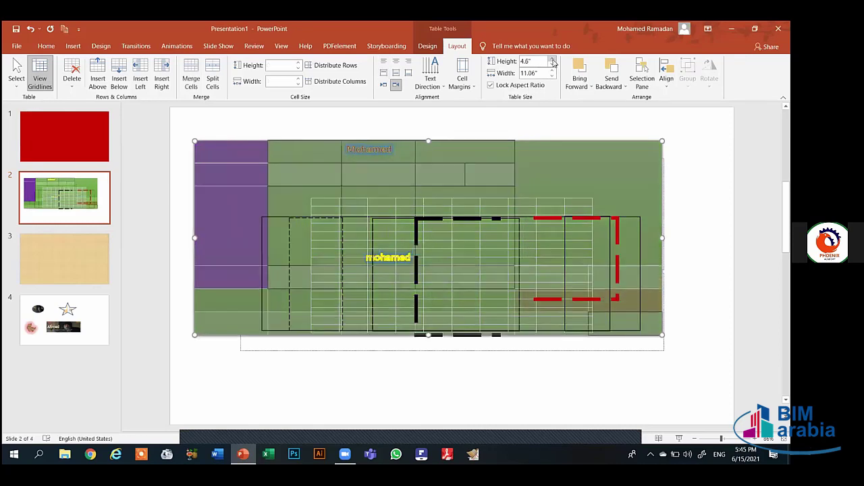
{"action": "left_click", "coordinate": [554, 61]}
{"action": "left_click", "coordinate": [554, 61]}
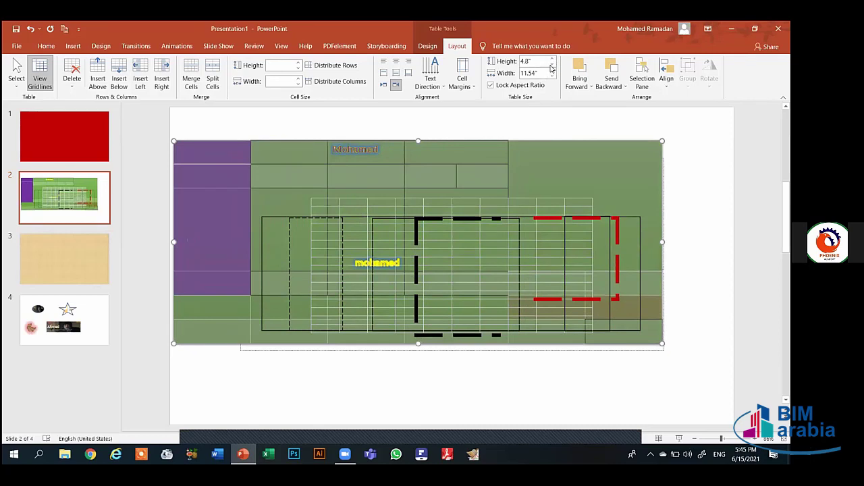
{"action": "left_click", "coordinate": [552, 67]}
{"action": "left_click", "coordinate": [552, 68]}
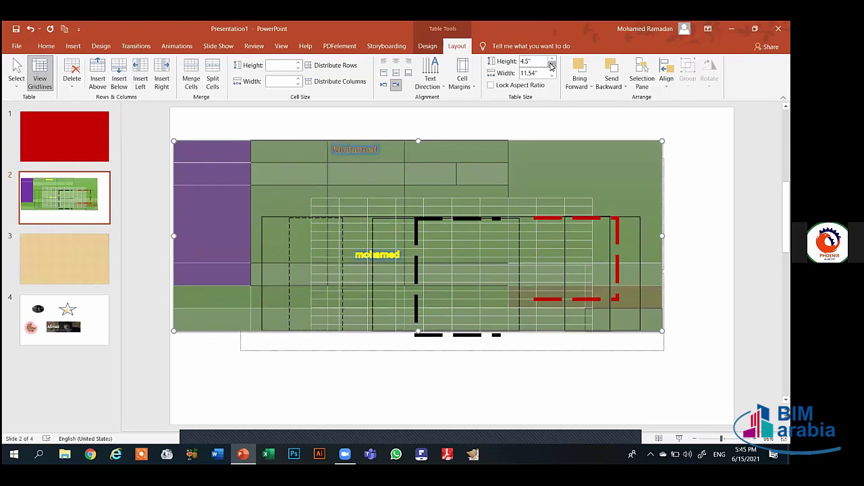
{"action": "left_click", "coordinate": [552, 68]}
{"action": "left_click", "coordinate": [552, 68]}
{"action": "left_click", "coordinate": [551, 68]}
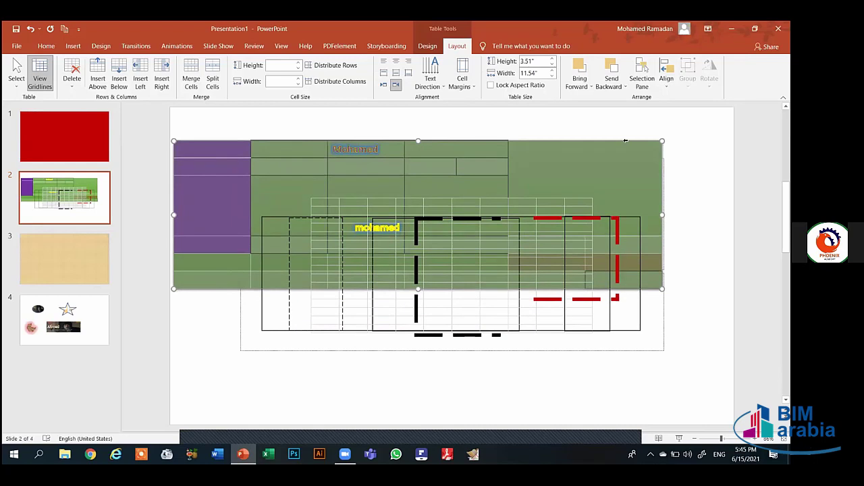
{"action": "left_click", "coordinate": [552, 70]}
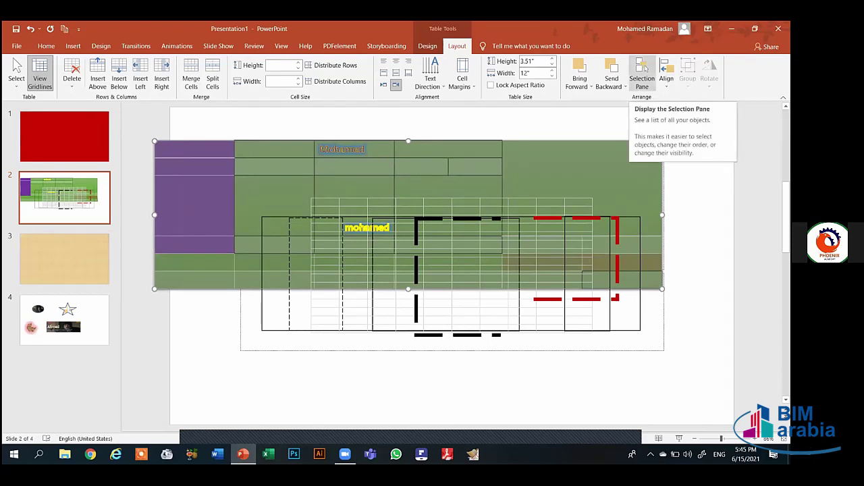
Step: In the Selection Pane, hide Tables 10, 9, 8, 7, 5, both Table 4s, subtitle and title
{"action": "left_click", "coordinate": [642, 73]}
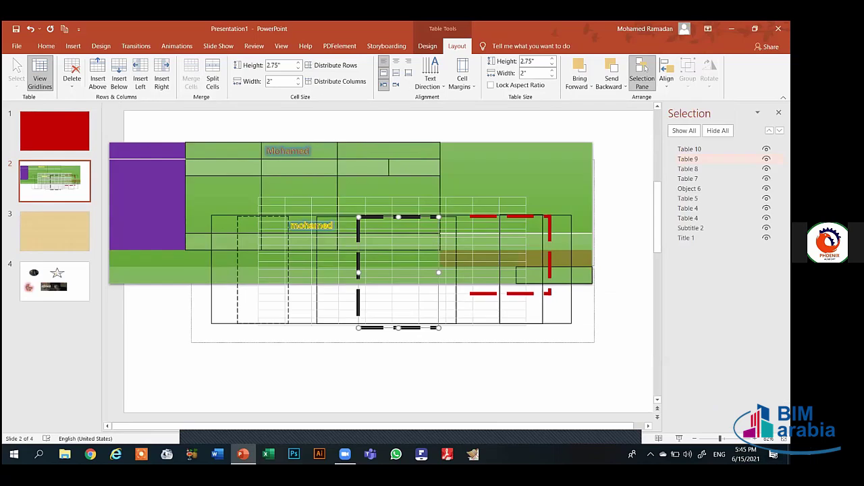
{"action": "left_click", "coordinate": [766, 148]}
{"action": "left_click", "coordinate": [766, 158]}
{"action": "left_click", "coordinate": [766, 168]}
{"action": "left_click", "coordinate": [766, 179]}
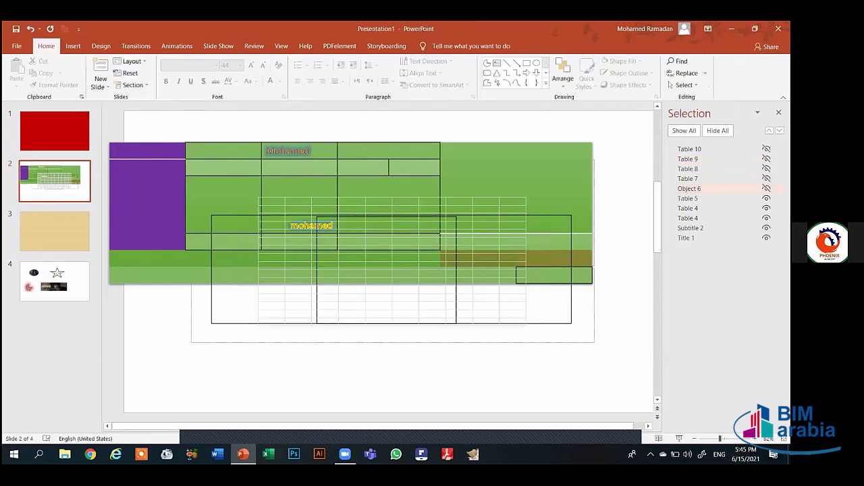
{"action": "left_click", "coordinate": [767, 198]}
{"action": "left_click", "coordinate": [767, 208]}
{"action": "left_click", "coordinate": [766, 218]}
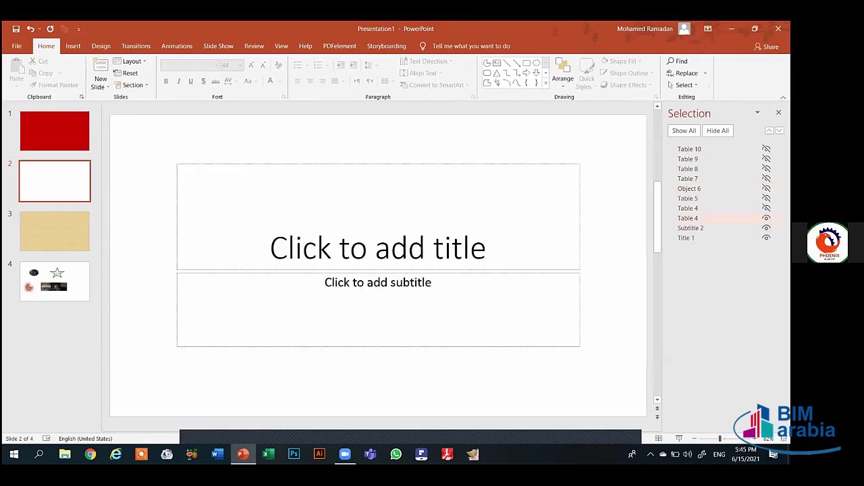
{"action": "left_click", "coordinate": [766, 227]}
{"action": "left_click", "coordinate": [766, 238]}
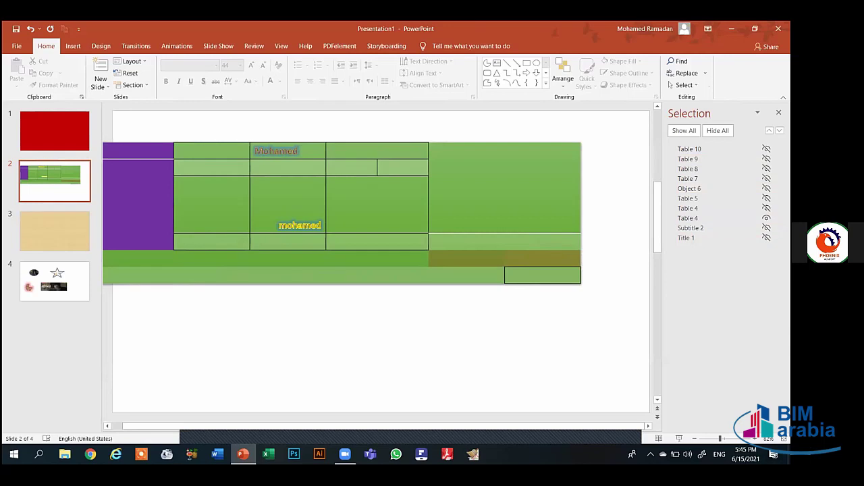
{"action": "left_click", "coordinate": [778, 112]}
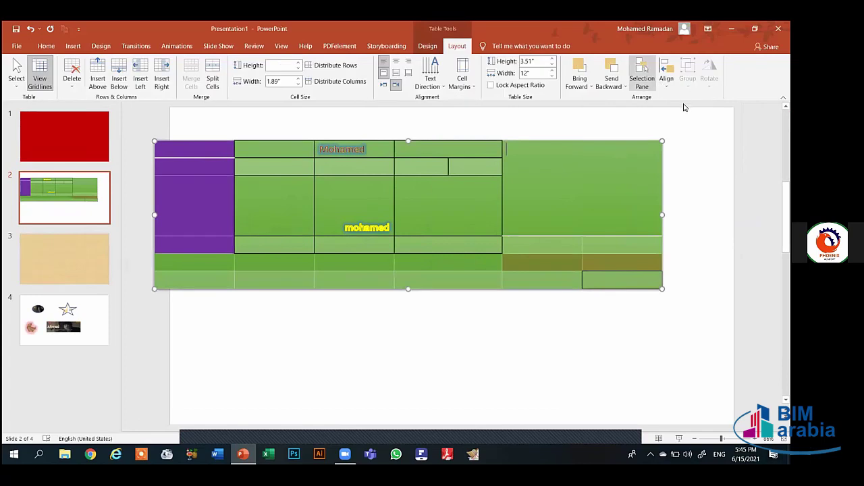
Step: Align the green table to the slide's top and left edges
{"action": "left_click", "coordinate": [380, 228]}
{"action": "left_click", "coordinate": [380, 227]}
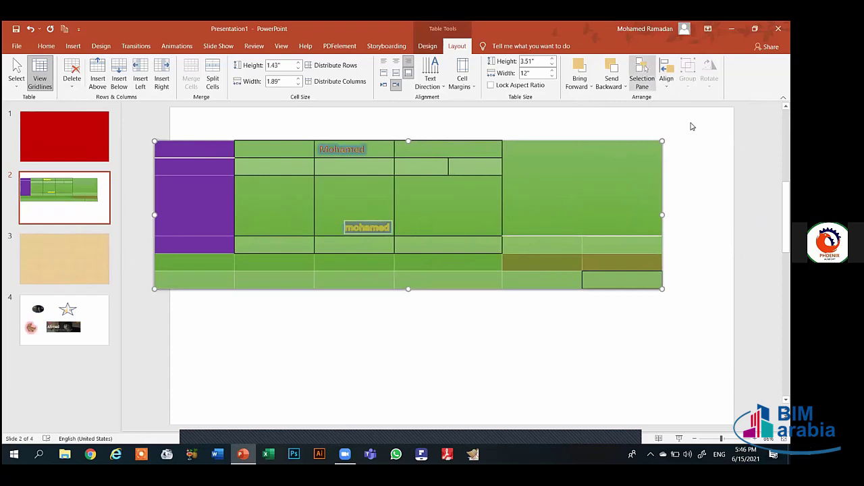
{"action": "left_click", "coordinate": [666, 73]}
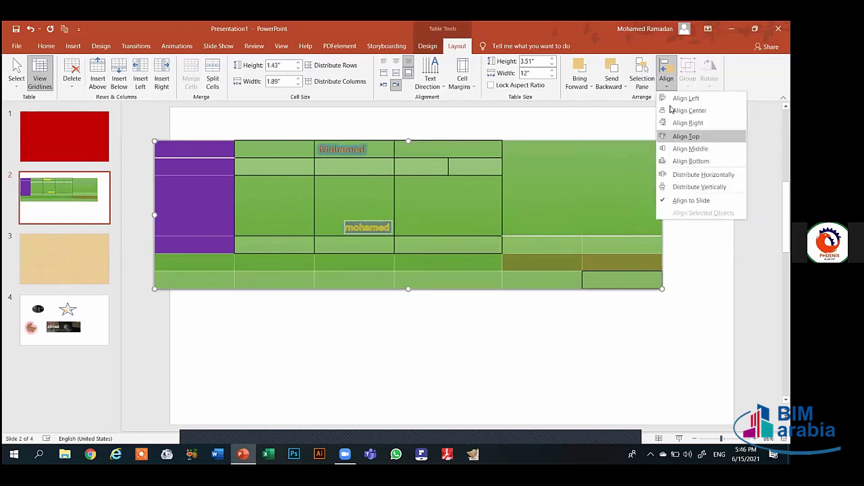
{"action": "key", "text": "Return"}
{"action": "left_click", "coordinate": [666, 74]}
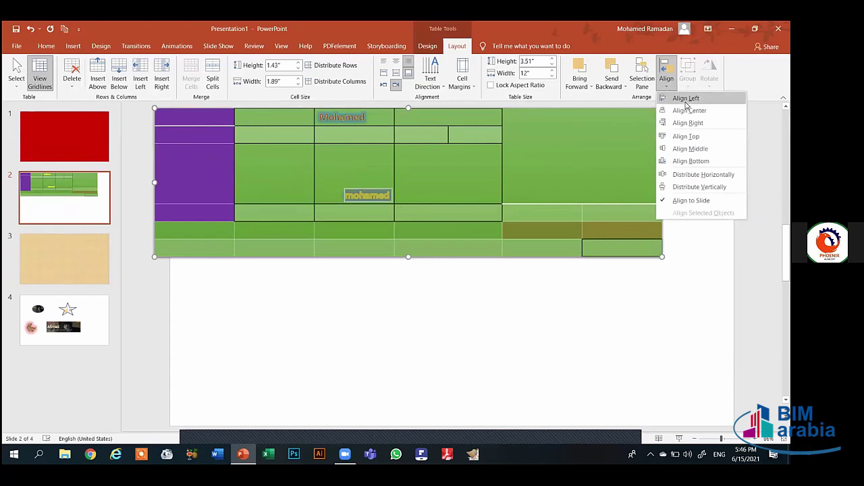
{"action": "left_click", "coordinate": [686, 98]}
Step: Check the Align and Send Backward options without changes, then deselect the table
{"action": "left_click", "coordinate": [666, 74]}
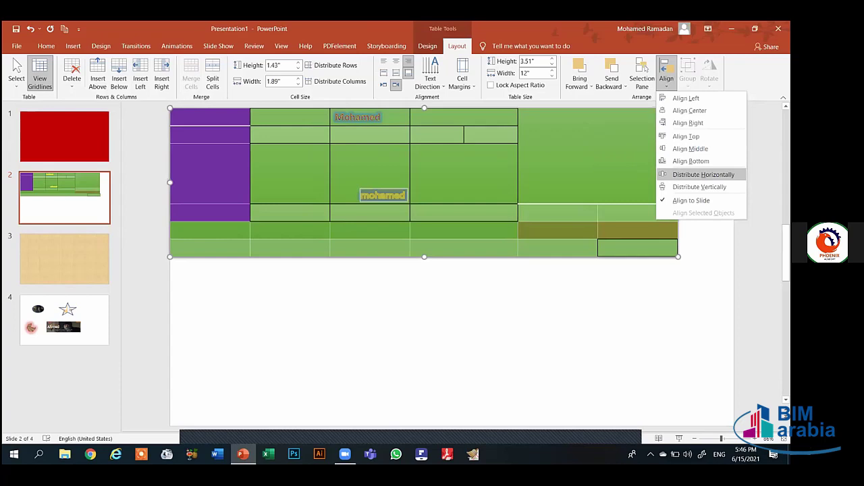
{"action": "key", "text": "Down"}
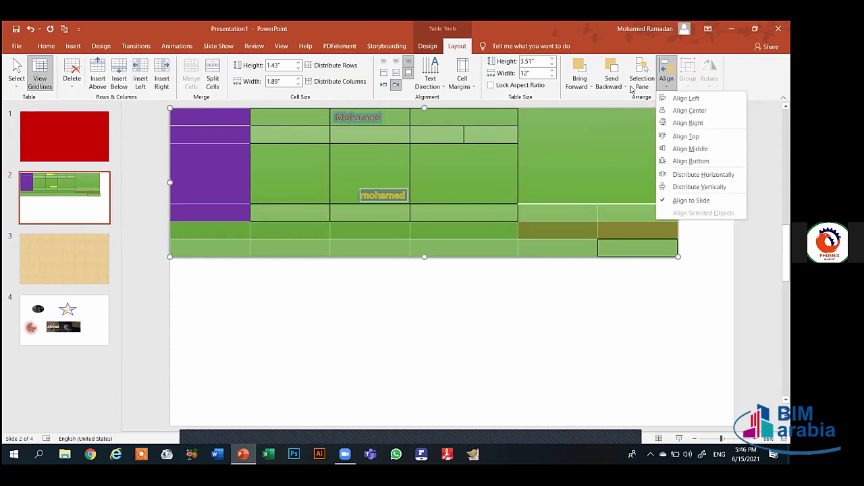
{"action": "left_click", "coordinate": [625, 86]}
{"action": "left_click", "coordinate": [625, 86]}
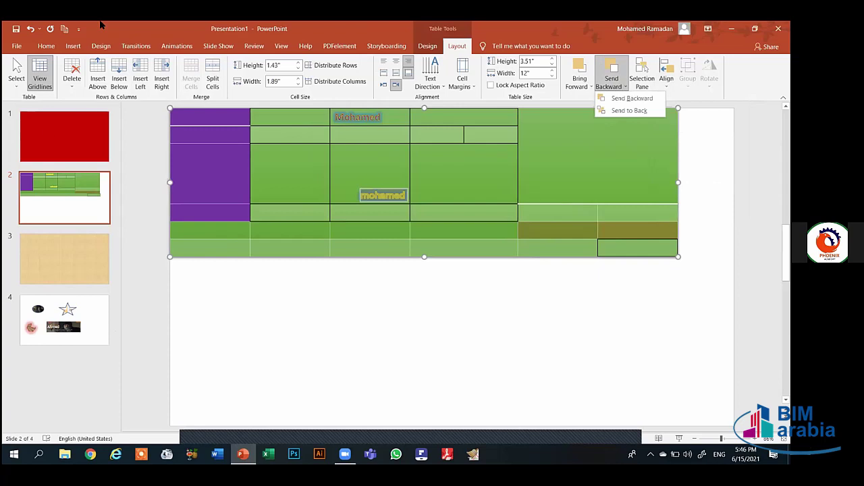
{"action": "key", "text": "Escape"}
{"action": "key", "text": "Escape"}
{"action": "left_click", "coordinate": [71, 46]}
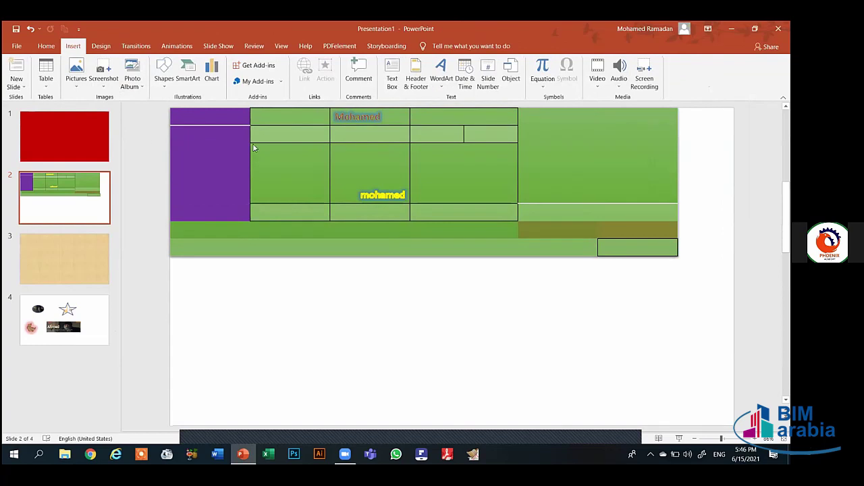
Step: Insert Screenshot (105).png and size it to 3.09" by 5.5", centred below the table
{"action": "key", "text": "alt+n"}
{"action": "key", "text": "p"}
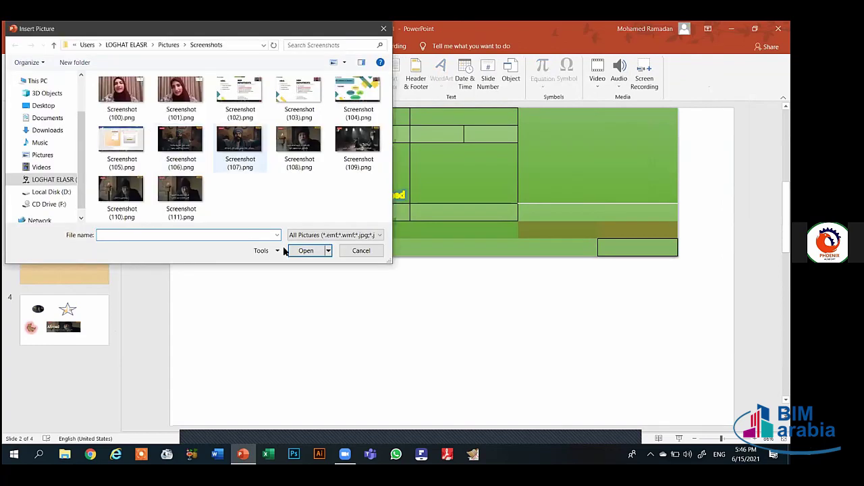
{"action": "left_click", "coordinate": [121, 142]}
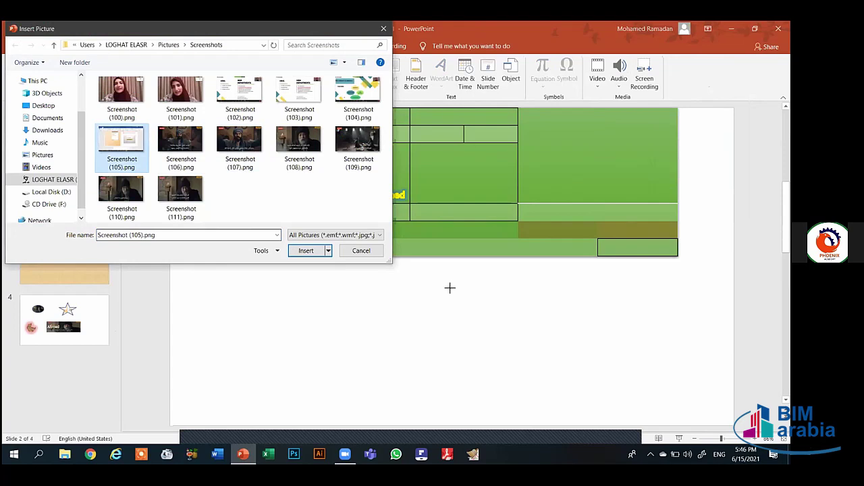
{"action": "key", "text": "Return"}
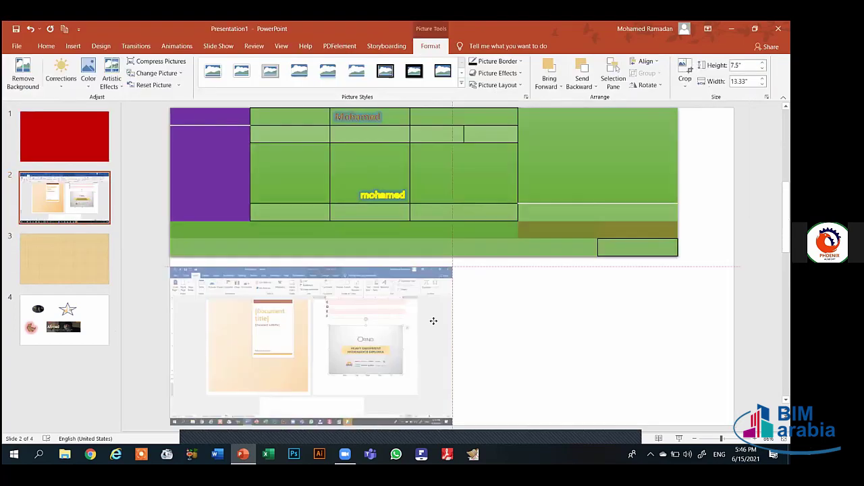
{"action": "left_click_drag", "start_coordinate": [436, 322], "coordinate": [552, 309]}
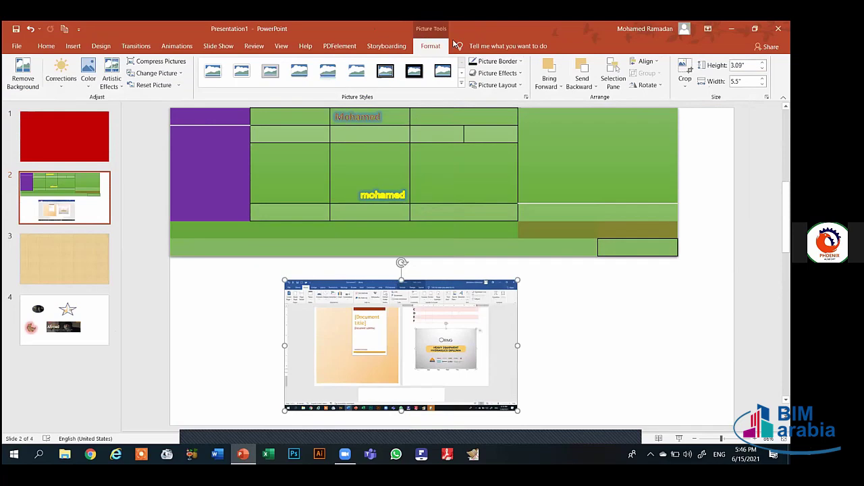
Step: Look through the picture's Bring Forward, Send Backward and Rotate options
{"action": "left_click", "coordinate": [559, 84]}
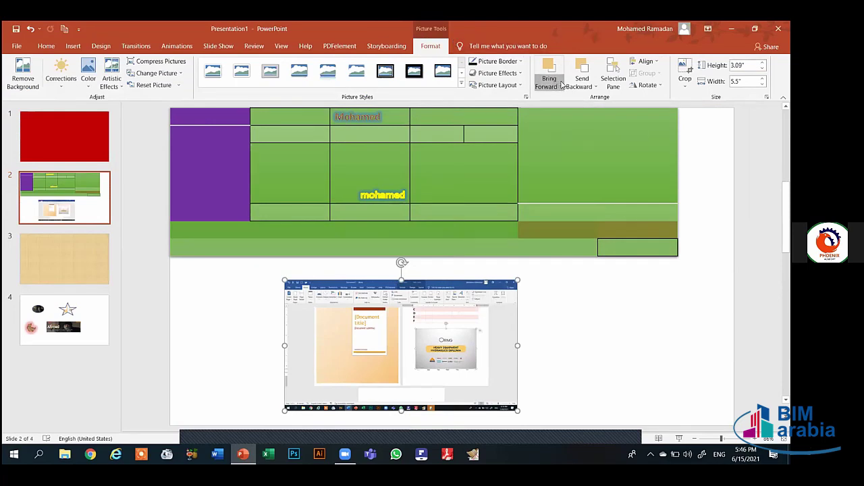
{"action": "left_click", "coordinate": [561, 84]}
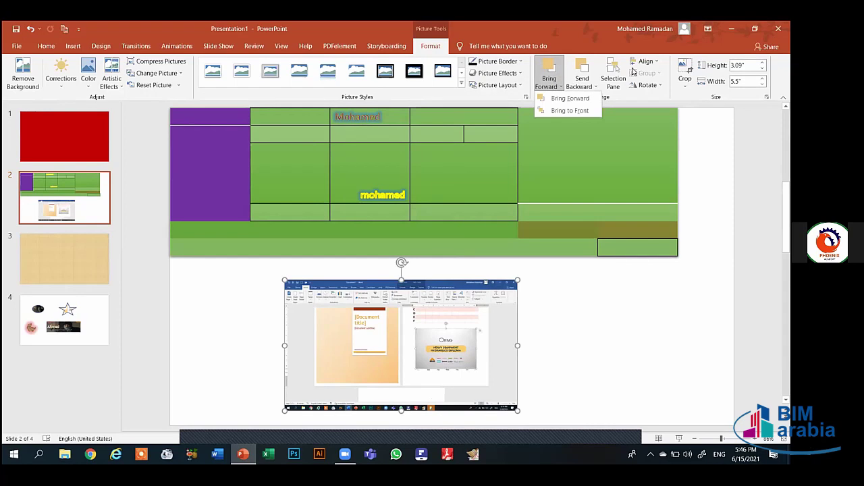
{"action": "key", "text": "Right"}
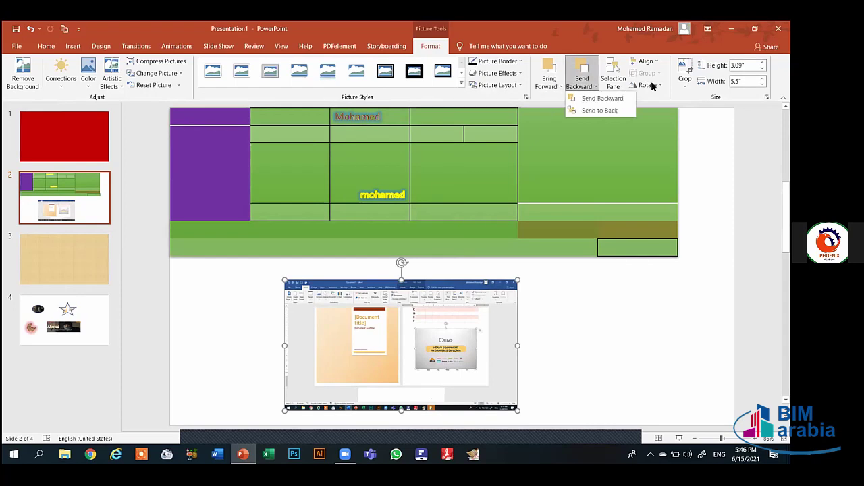
{"action": "left_click", "coordinate": [653, 85]}
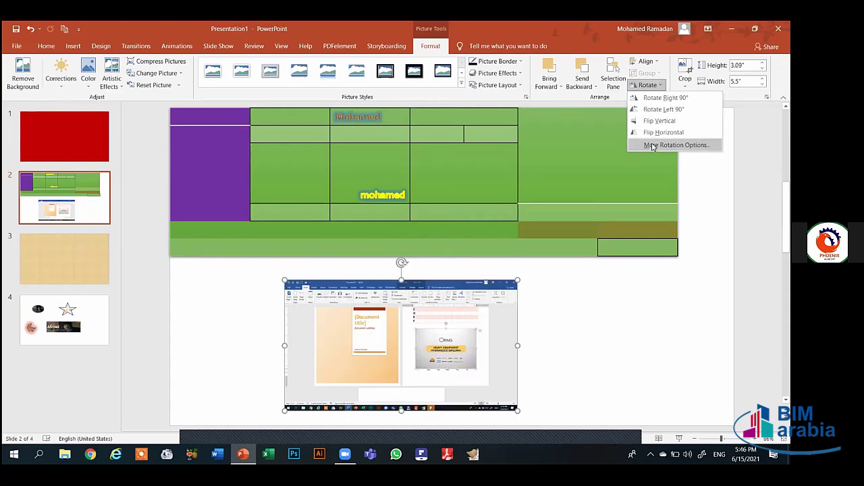
Step: Set the screenshot picture's rotation to 50° in More Rotation Options
{"action": "left_click", "coordinate": [653, 147]}
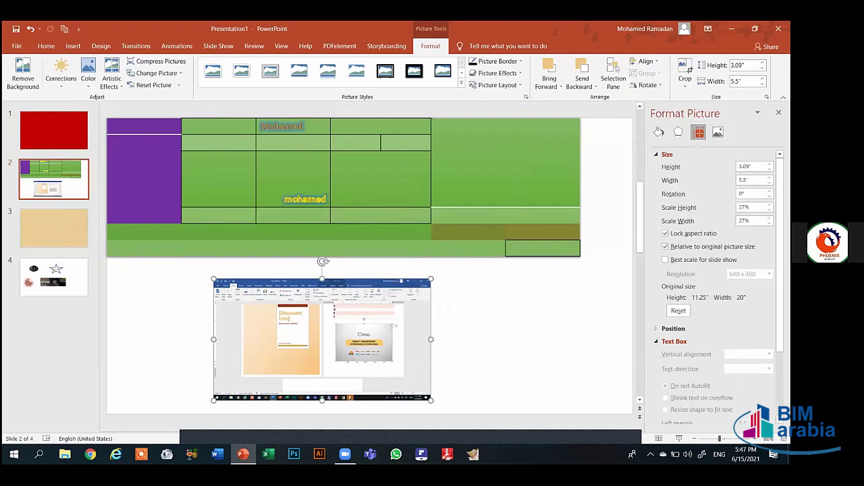
{"action": "left_click", "coordinate": [749, 194]}
{"action": "type", "text": "50"}
{"action": "key", "text": "Return"}
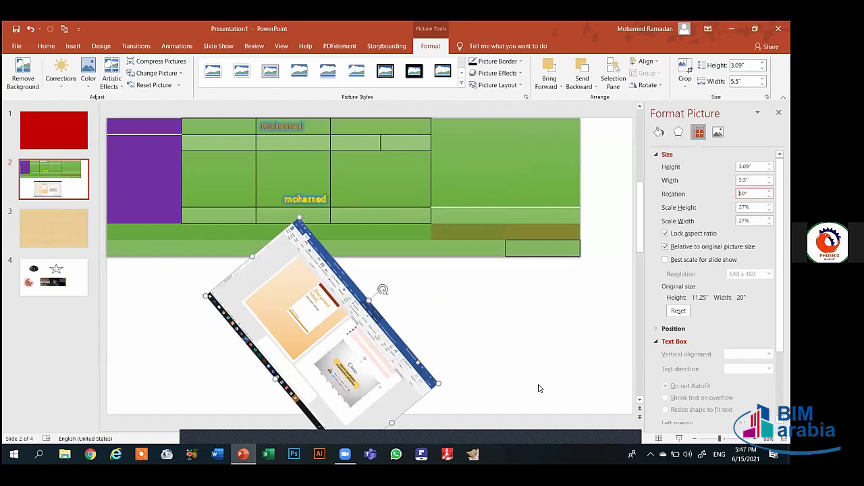
{"action": "scroll", "coordinate": [538, 388], "scroll_direction": "down", "scroll_amount": 1}
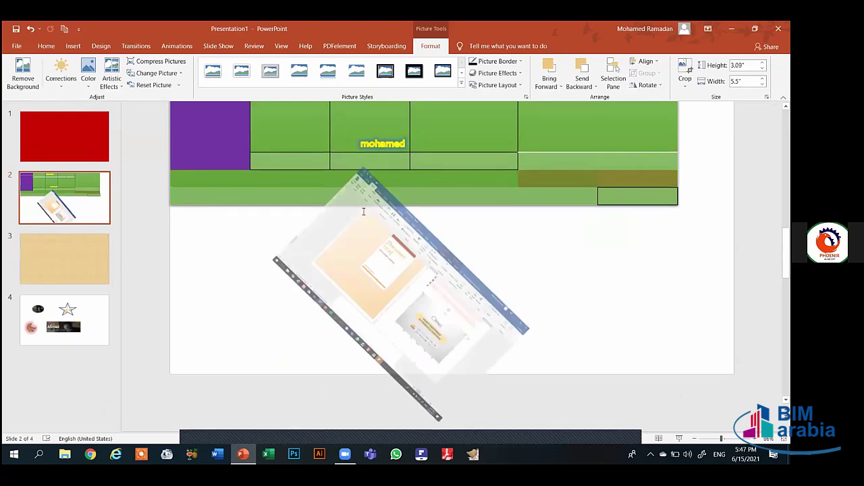
Step: Insert Screenshot (104).png on slide 2, send it backward, then bring it forward again
{"action": "left_click", "coordinate": [47, 46]}
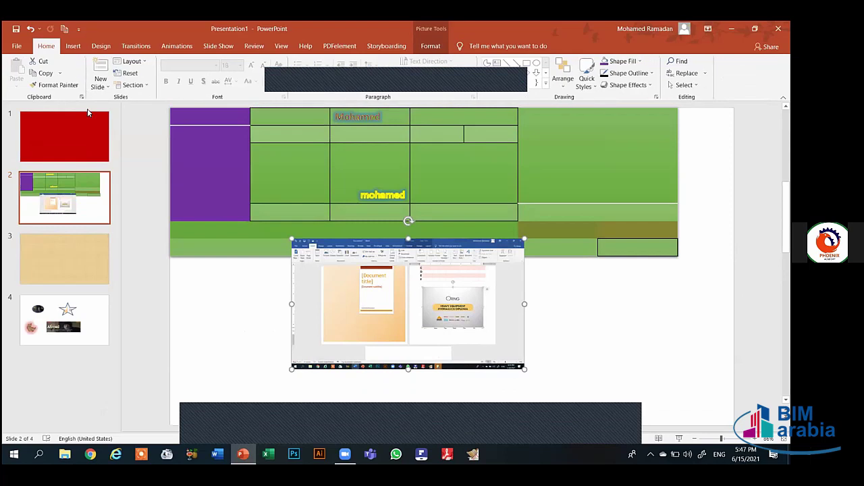
{"action": "left_click", "coordinate": [72, 46]}
{"action": "left_click", "coordinate": [76, 74]}
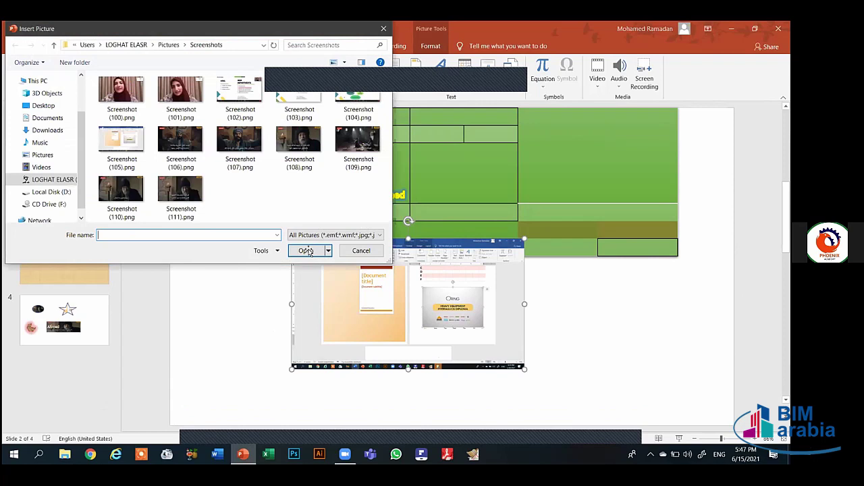
{"action": "left_click", "coordinate": [358, 95]}
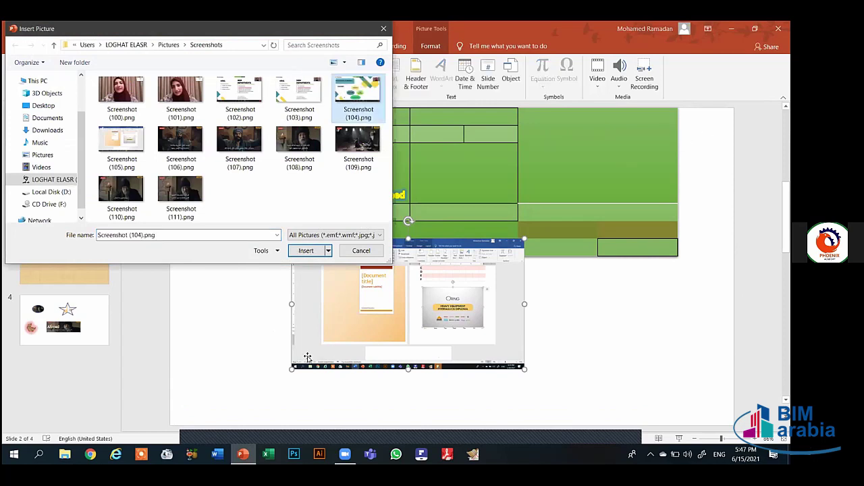
{"action": "key", "text": "Return"}
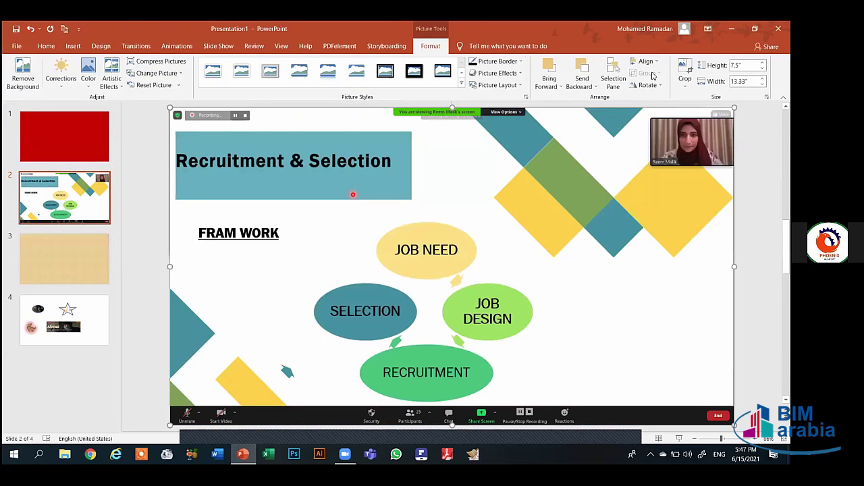
{"action": "left_click", "coordinate": [581, 71]}
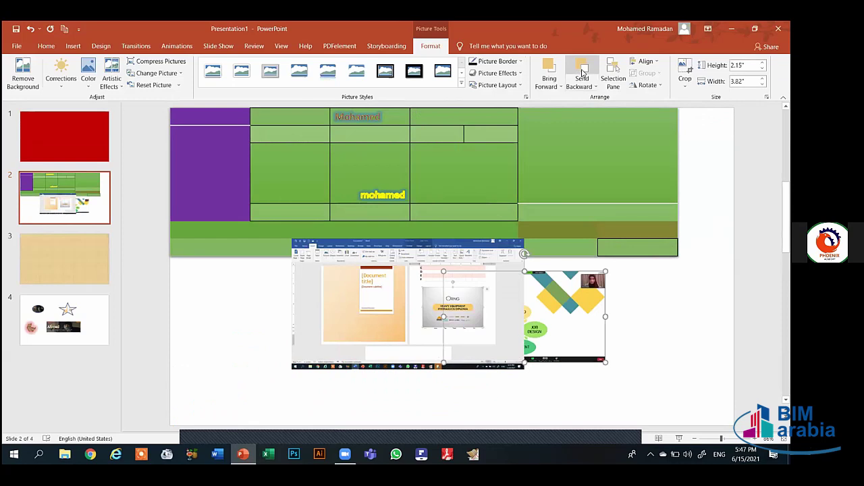
{"action": "left_click", "coordinate": [556, 70]}
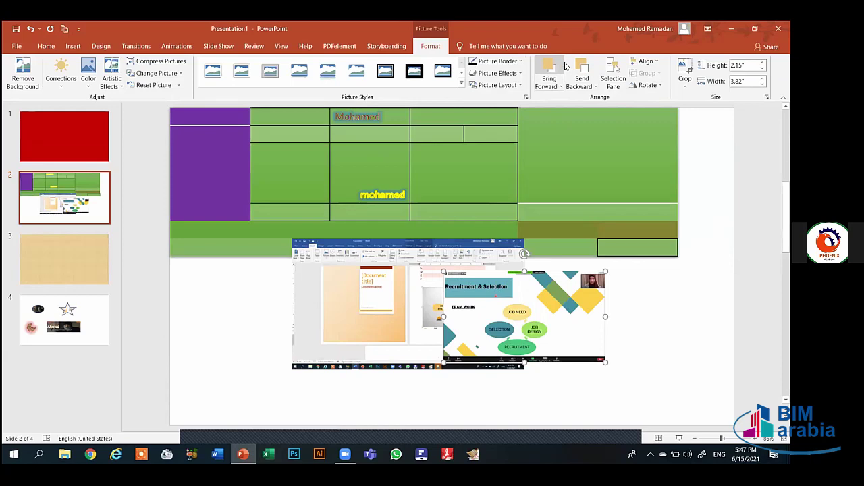
Step: Leave the crop options unused and delete both screenshot pictures, keeping only the green table
{"action": "left_click", "coordinate": [685, 83]}
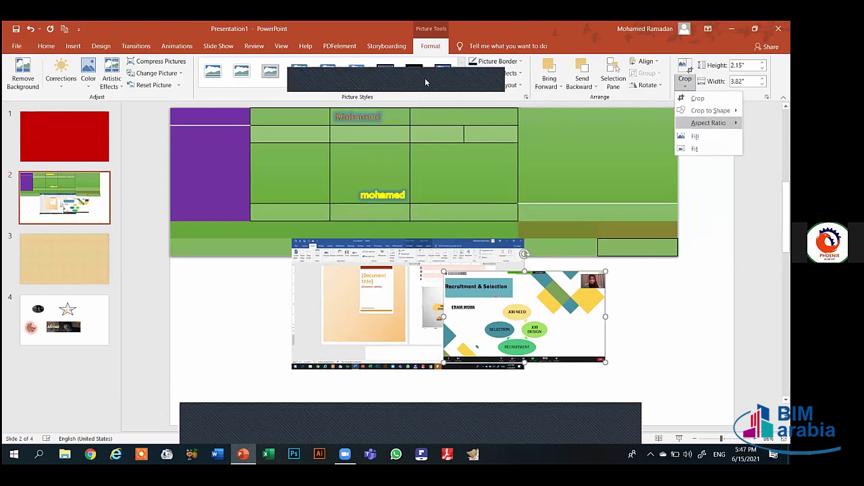
{"action": "key", "text": "Escape"}
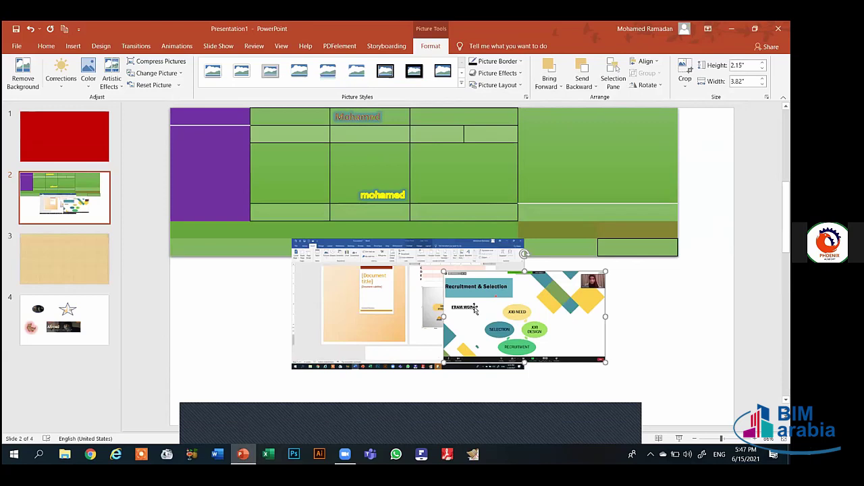
{"action": "key", "text": "Delete"}
{"action": "left_click", "coordinate": [474, 308]}
{"action": "key", "text": "Delete"}
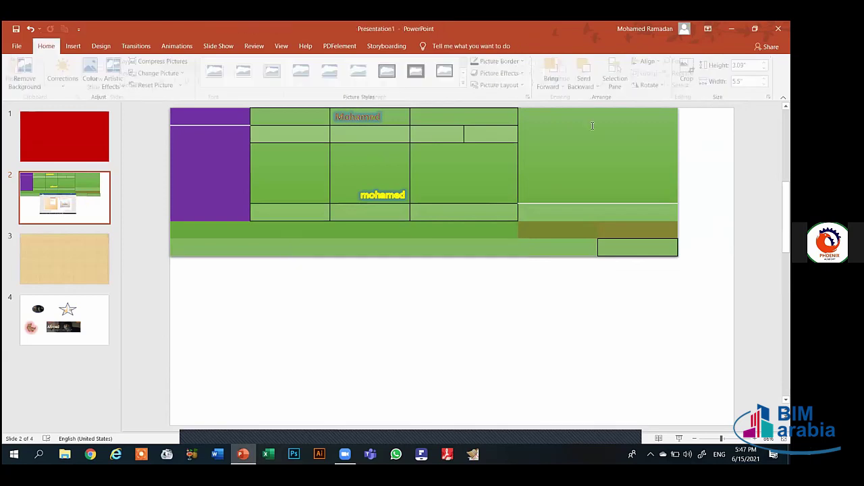
Step: Select the whole green and purple table by its border and delete it from slide 2
{"action": "left_click", "coordinate": [592, 125]}
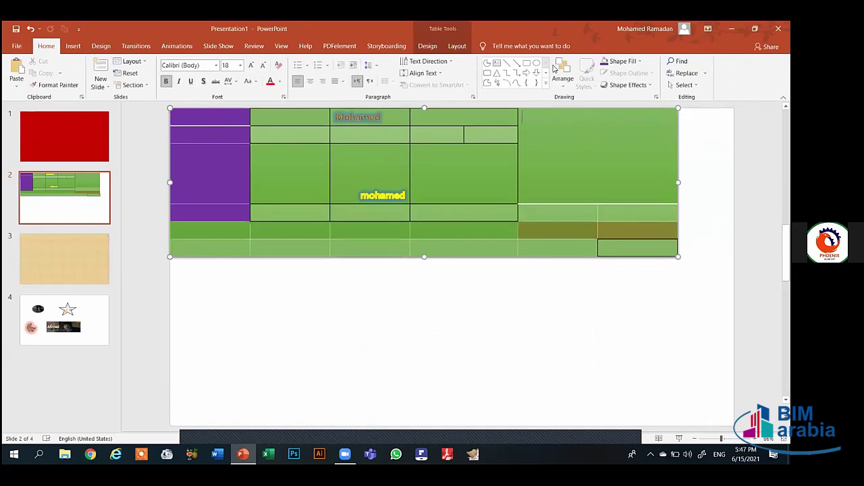
{"action": "left_click", "coordinate": [458, 46]}
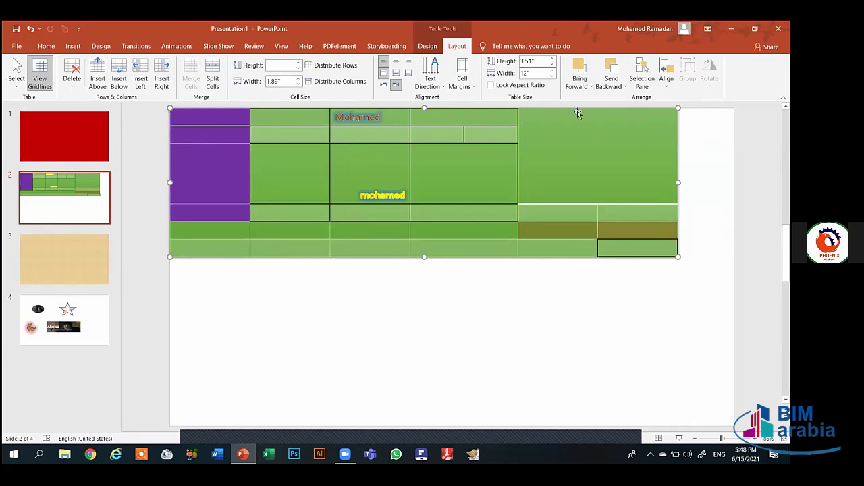
{"action": "left_click", "coordinate": [243, 168]}
{"action": "left_click", "coordinate": [511, 259]}
{"action": "key", "text": "Delete"}
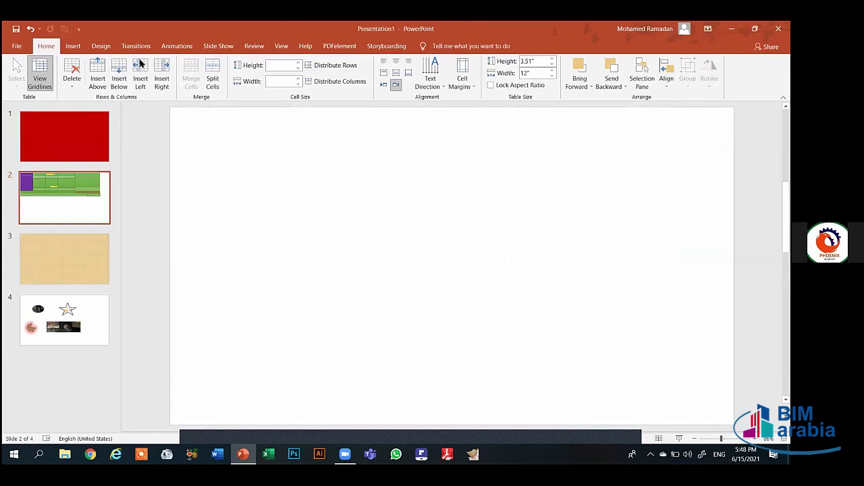
Step: Start an Insert > Screenshot > Screen Clipping capture, then abandon it with Esc
{"action": "left_click", "coordinate": [73, 46]}
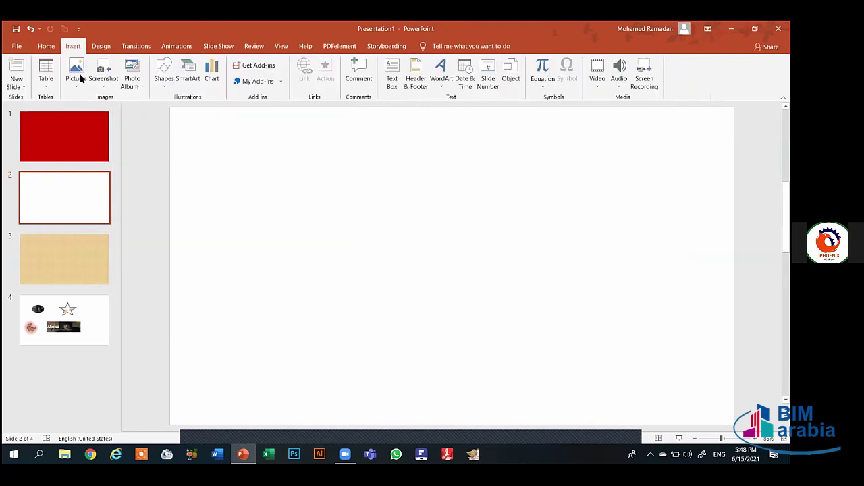
{"action": "left_click", "coordinate": [78, 75]}
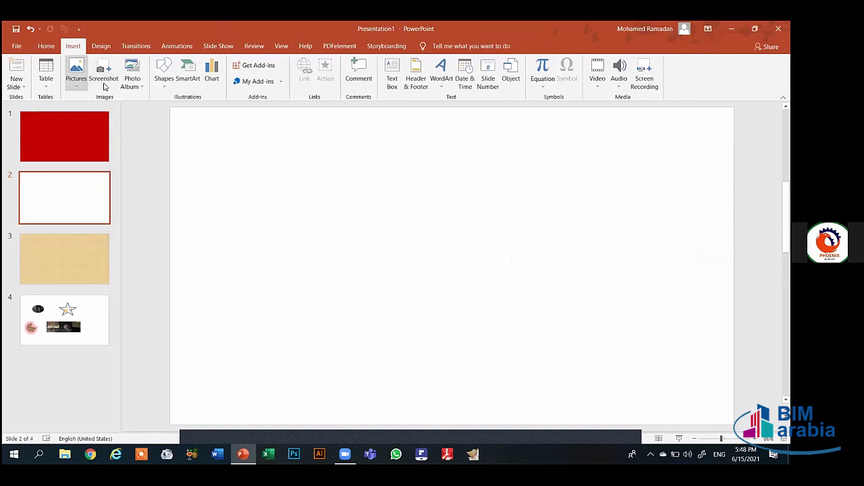
{"action": "left_click", "coordinate": [103, 83]}
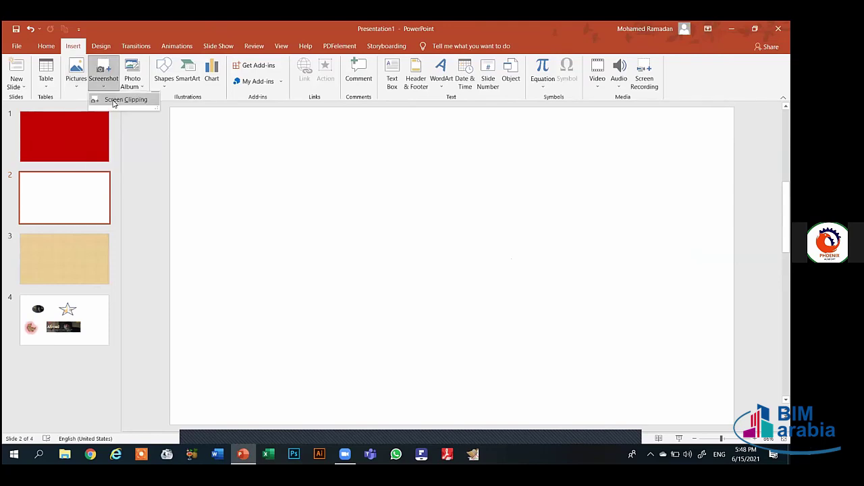
{"action": "left_click", "coordinate": [114, 101]}
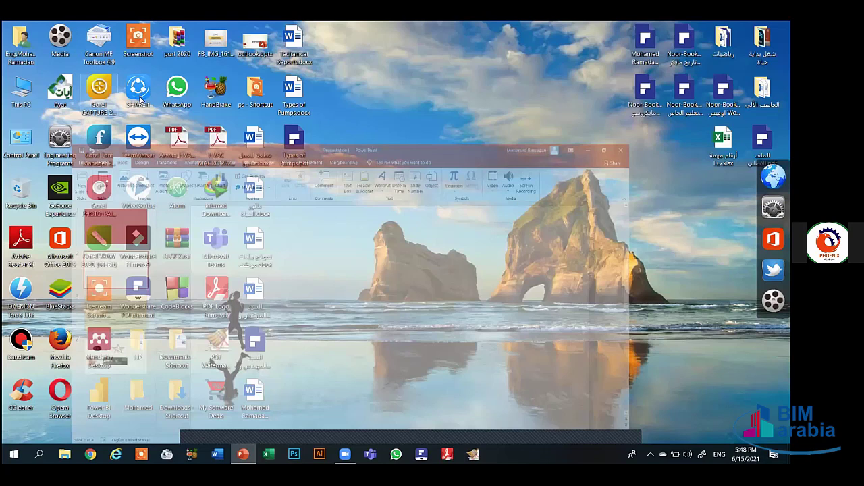
{"action": "key", "text": "Escape"}
Step: Build a new photo album from screenshot files, create it, and select its title slide
{"action": "left_click", "coordinate": [155, 96]}
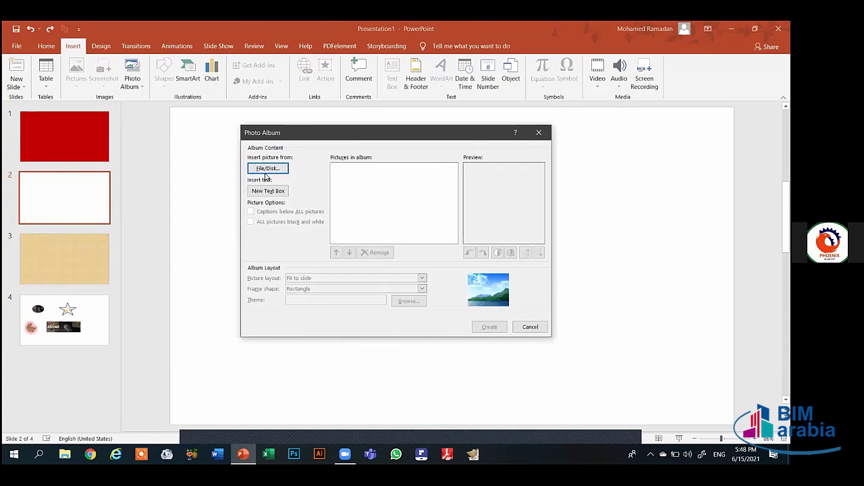
{"action": "left_click", "coordinate": [271, 171]}
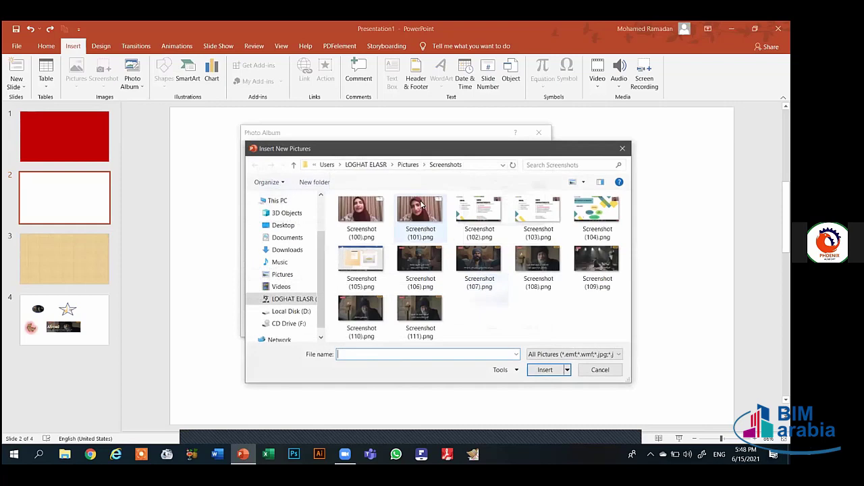
{"action": "left_click", "coordinate": [279, 168]}
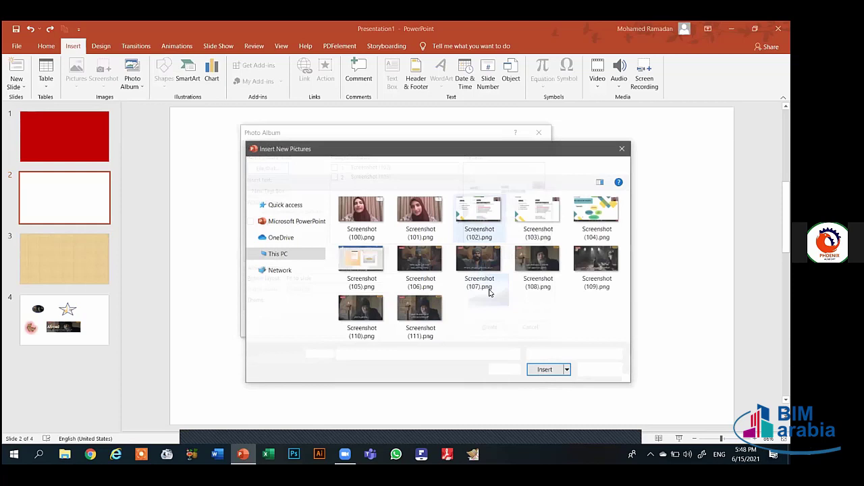
{"action": "left_click", "coordinate": [491, 327]}
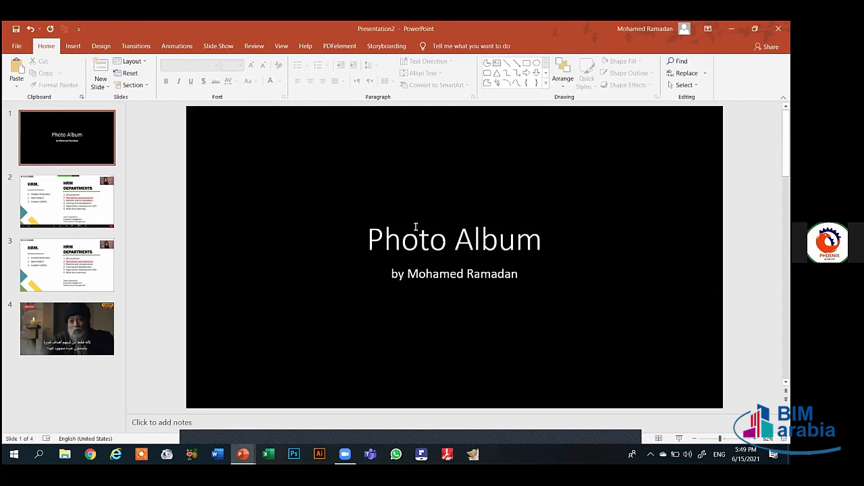
{"action": "left_click", "coordinate": [78, 135]}
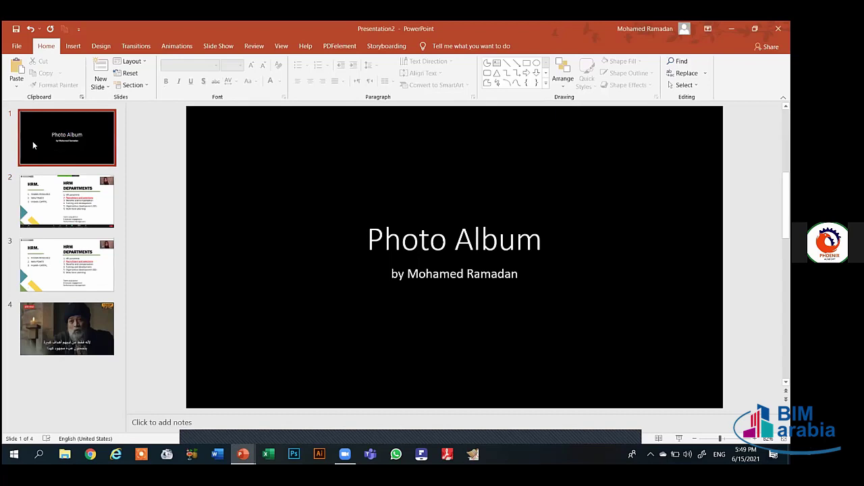
Step: Browse the album's screenshot slides and 'Photo Album' title, then close the album window with Alt+F4
{"action": "key", "text": "Down"}
{"action": "key", "text": "Down"}
{"action": "key", "text": "Down"}
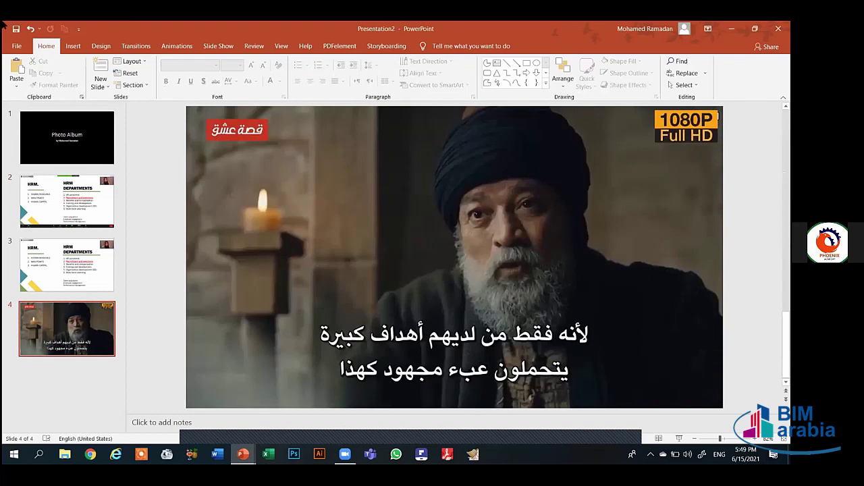
{"action": "left_click", "coordinate": [99, 84]}
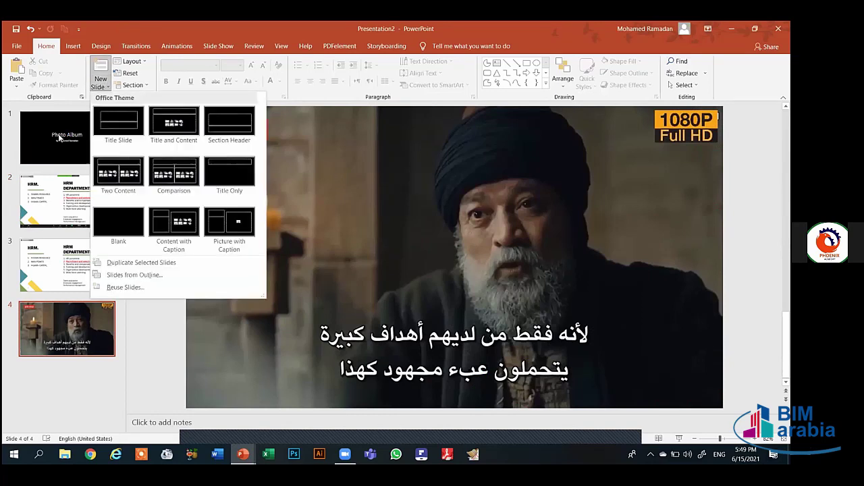
{"action": "left_click", "coordinate": [74, 149]}
{"action": "key", "text": "Down"}
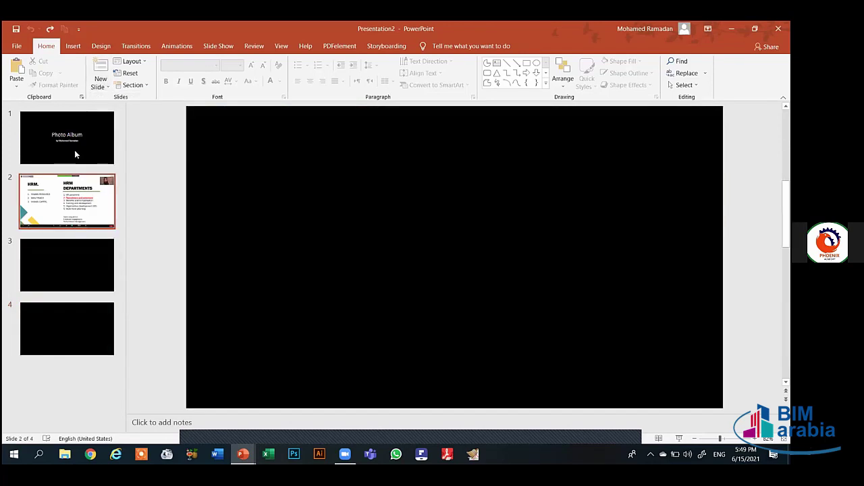
{"action": "left_click", "coordinate": [79, 137]}
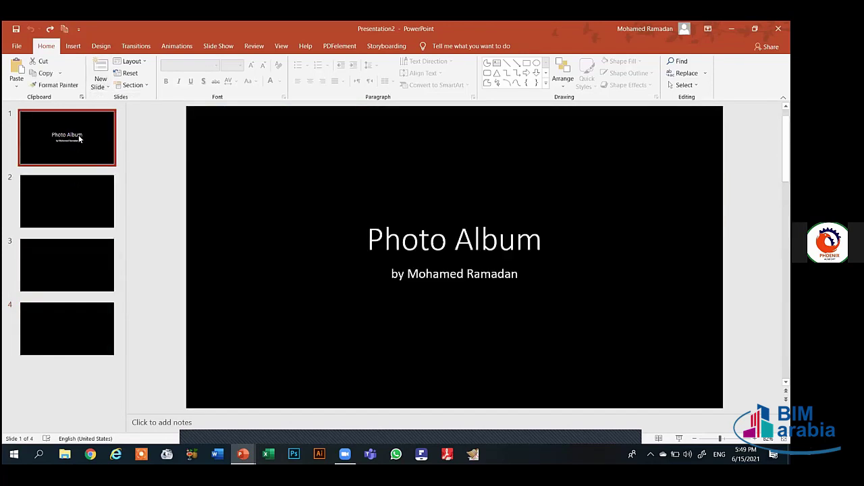
{"action": "left_click", "coordinate": [401, 240]}
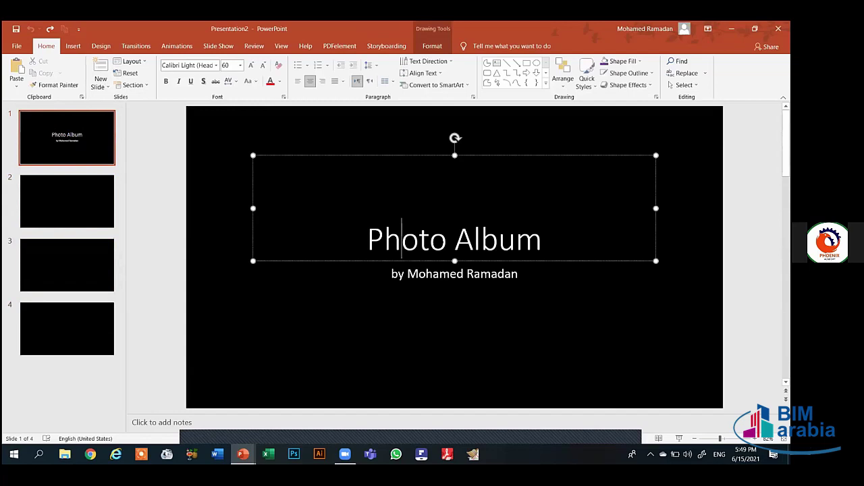
{"action": "left_click", "coordinate": [538, 154]}
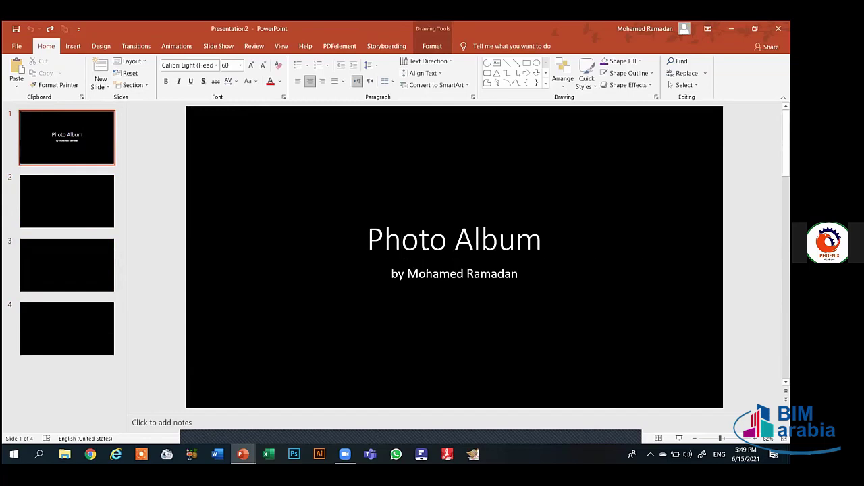
{"action": "key", "text": "alt+F4"}
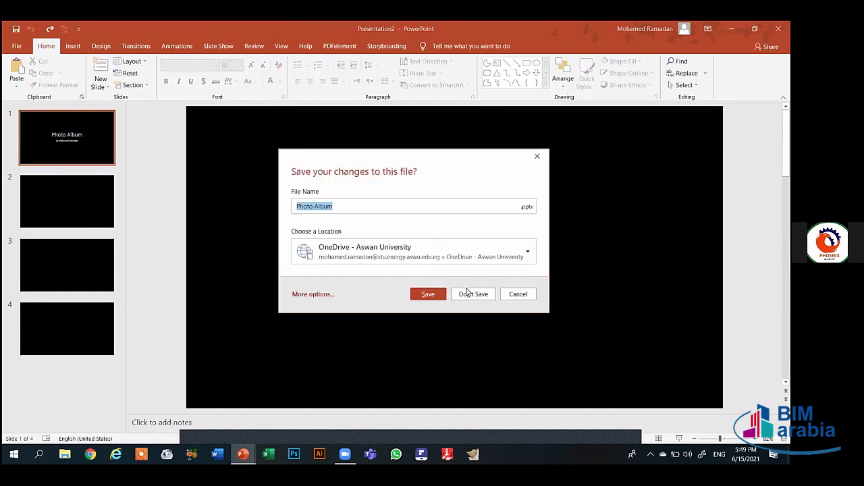
Step: Discard the album unsaved, then insert Screenshot (111) on slide 2 and shrink it to 7.26" × 4.08"
{"action": "left_click", "coordinate": [469, 295]}
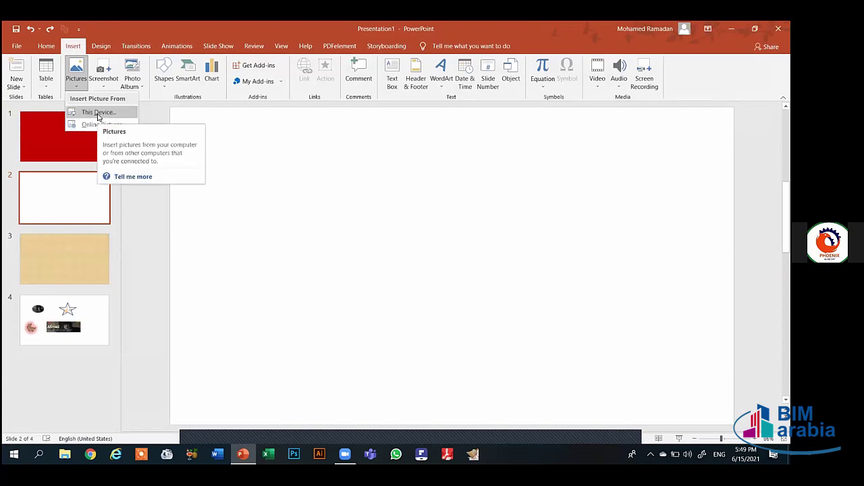
{"action": "left_click", "coordinate": [98, 113]}
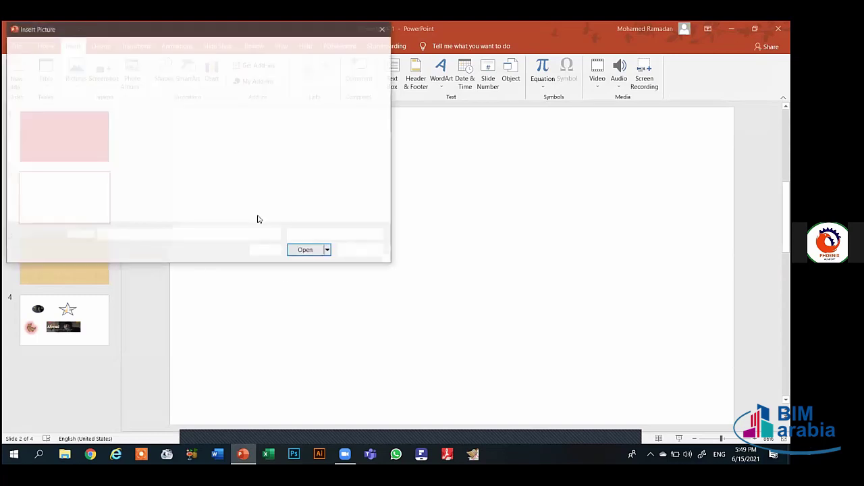
{"action": "left_click", "coordinate": [305, 251]}
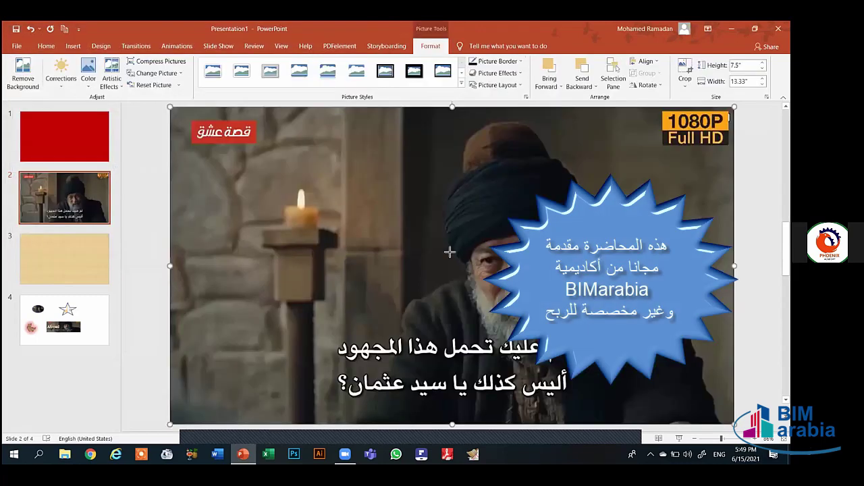
{"action": "left_click_drag", "start_coordinate": [447, 251], "coordinate": [485, 225]}
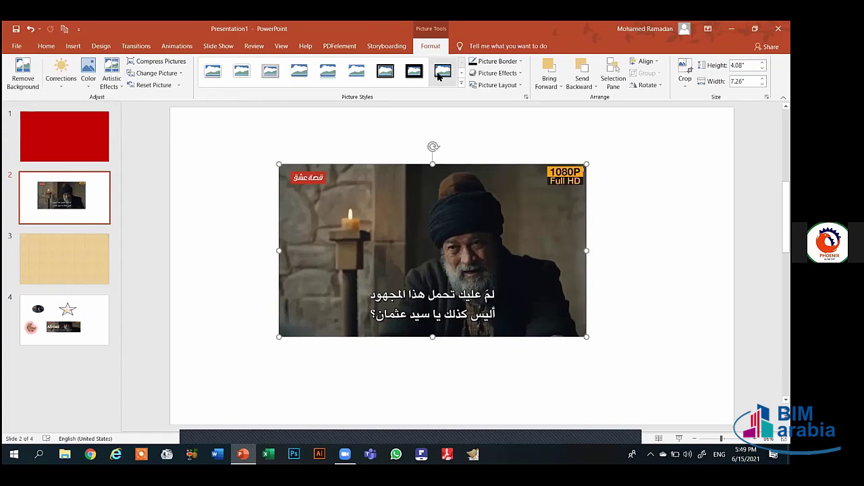
{"action": "left_click", "coordinate": [13, 79]}
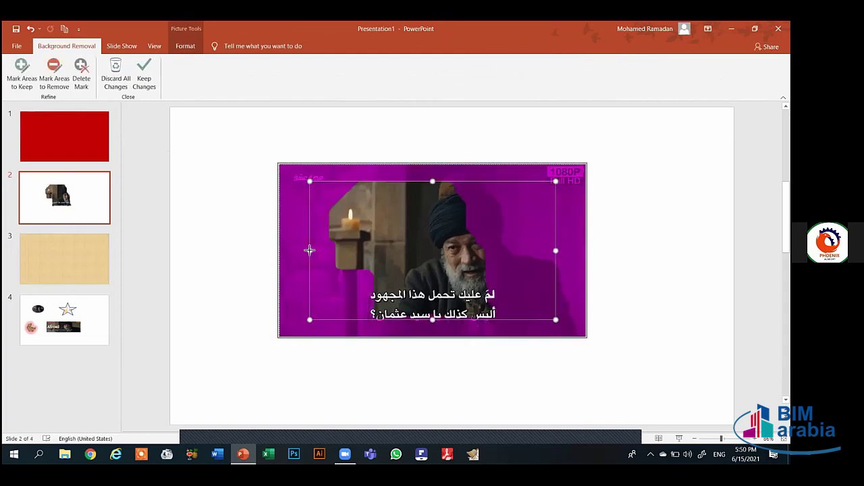
{"action": "left_click_drag", "start_coordinate": [309, 250], "coordinate": [277, 252]}
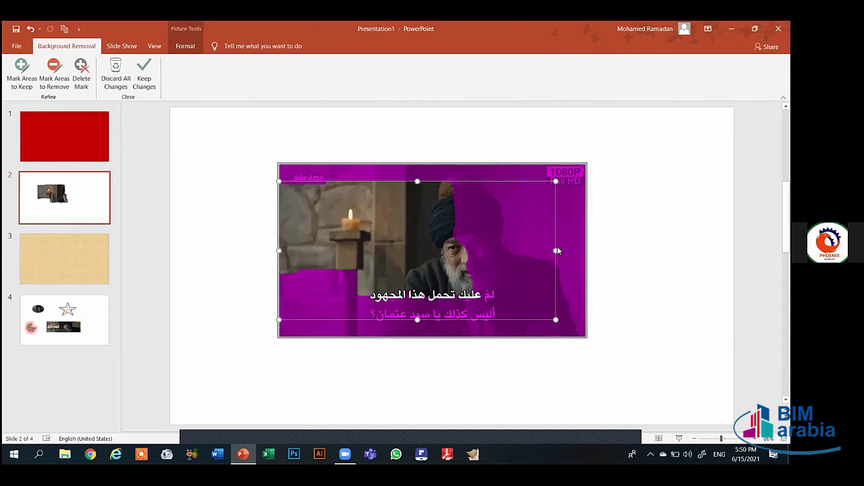
{"action": "left_click_drag", "start_coordinate": [556, 250], "coordinate": [587, 252]}
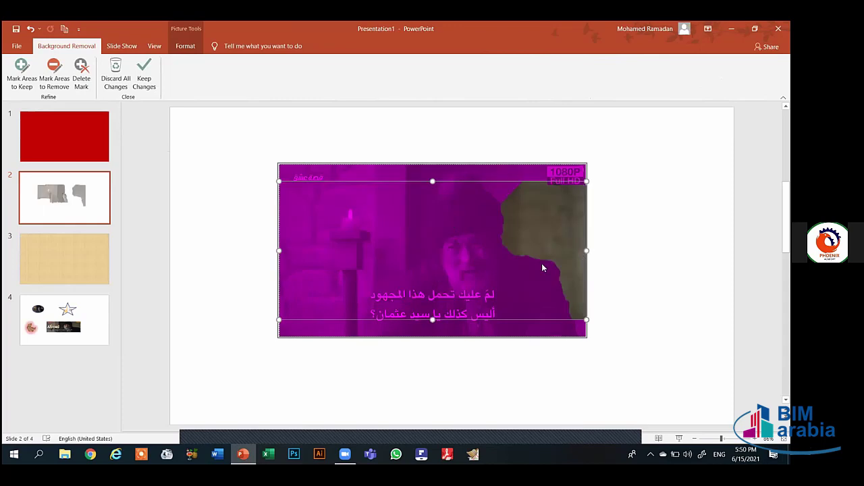
{"action": "left_click", "coordinate": [432, 318]}
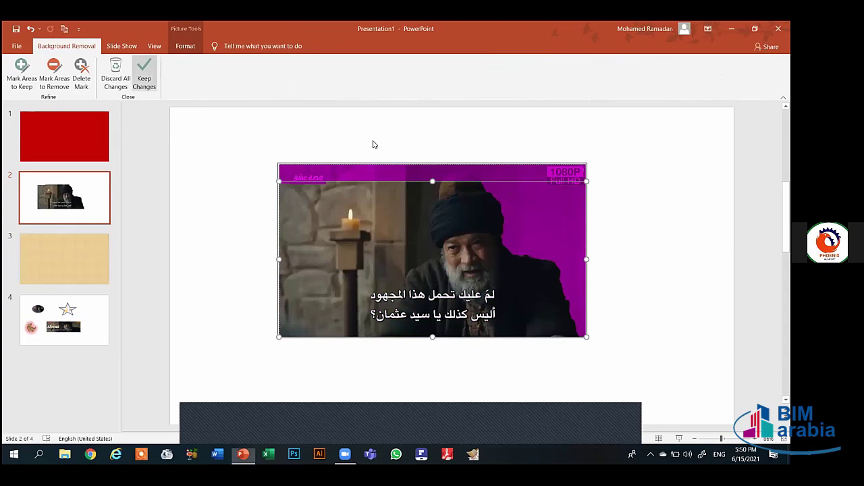
{"action": "left_click", "coordinate": [476, 242]}
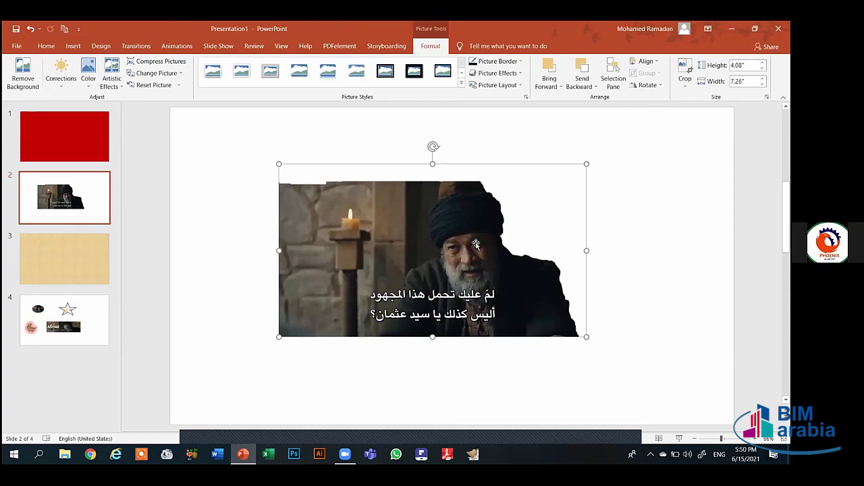
{"action": "left_click", "coordinate": [24, 70]}
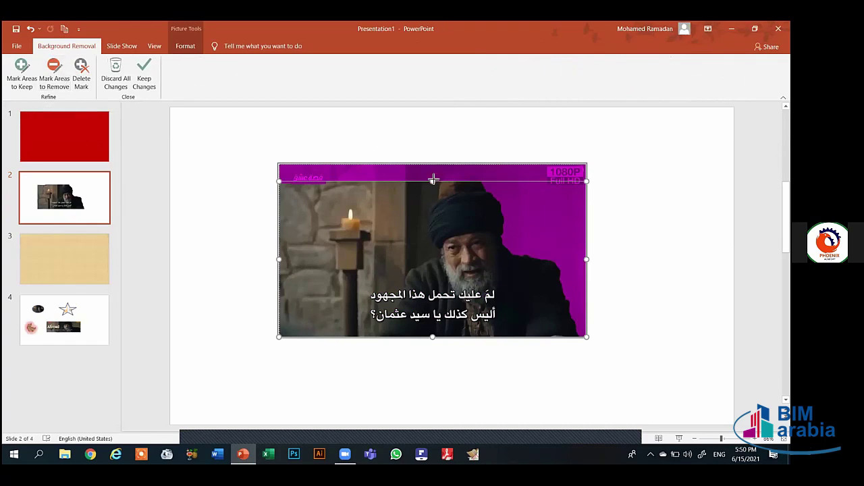
{"action": "left_click_drag", "start_coordinate": [432, 165], "coordinate": [432, 163]}
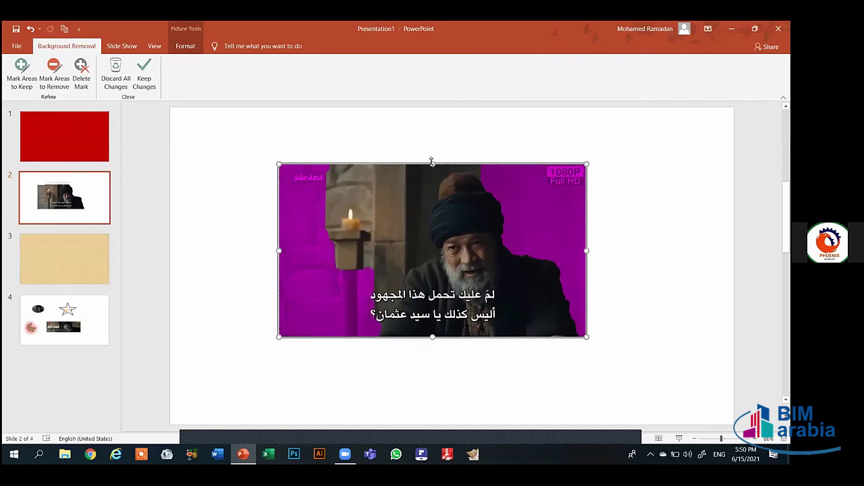
{"action": "left_click", "coordinate": [57, 79]}
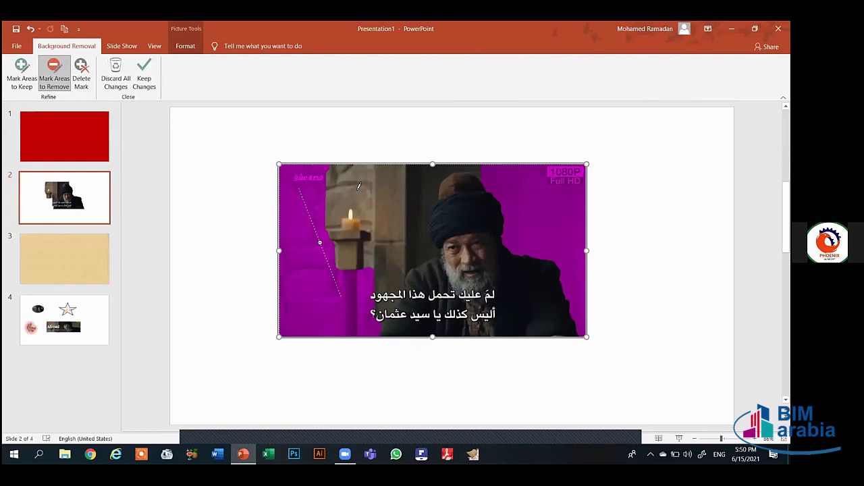
{"action": "left_click_drag", "start_coordinate": [325, 221], "coordinate": [392, 186]}
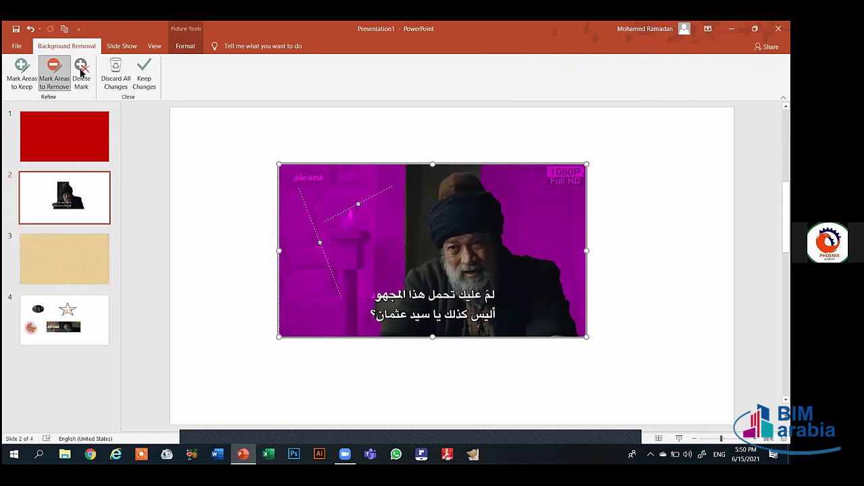
{"action": "left_click", "coordinate": [359, 205]}
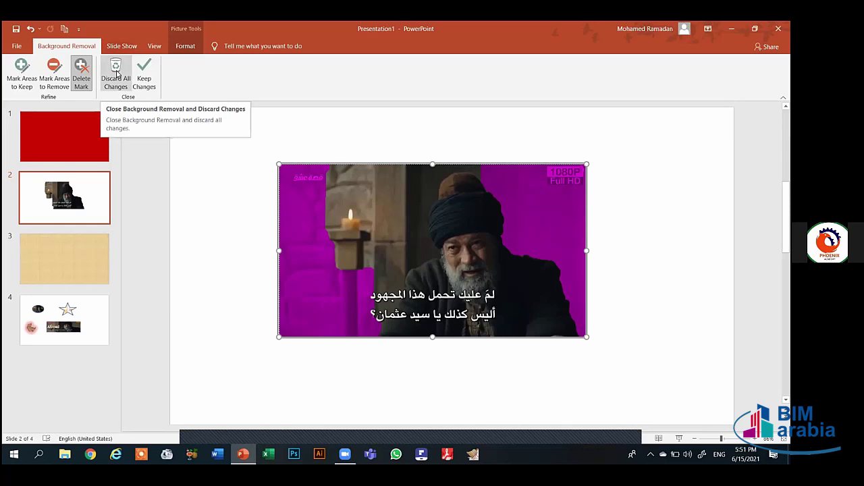
{"action": "left_click", "coordinate": [116, 73]}
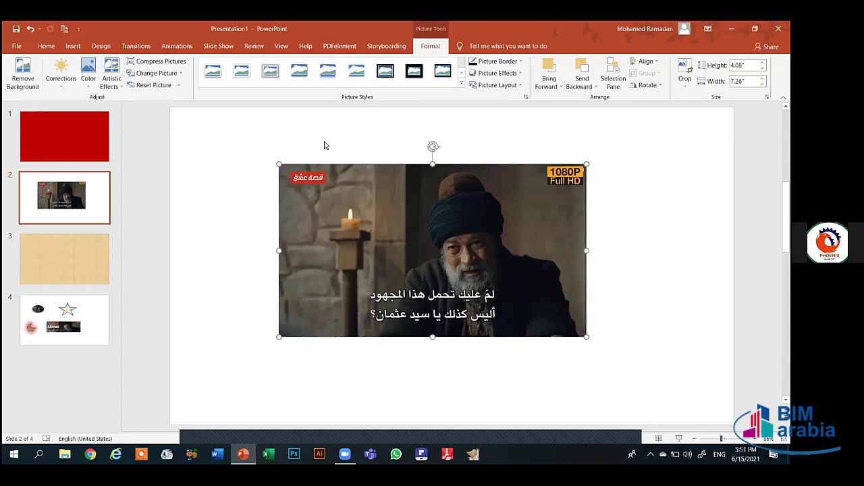
Step: Preview the Corrections, Color and Artistic Effects galleries without applying any, then open Change Picture
{"action": "left_click", "coordinate": [64, 81]}
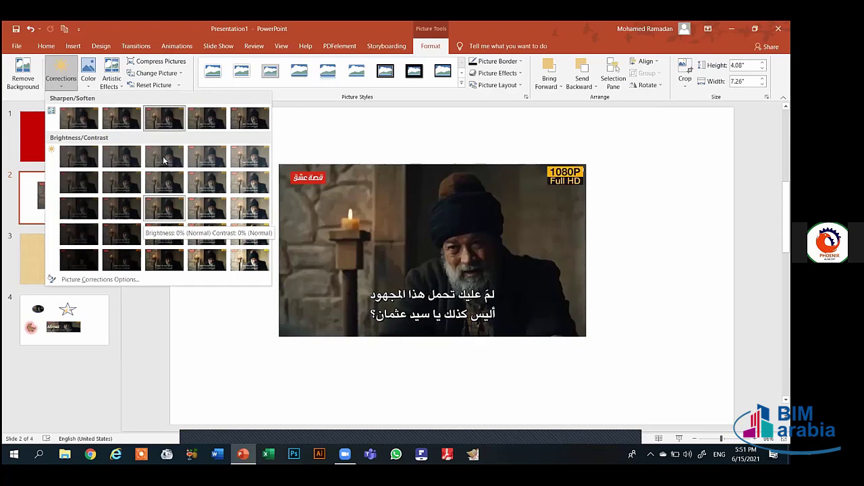
{"action": "left_click", "coordinate": [88, 76]}
{"action": "left_click", "coordinate": [88, 75]}
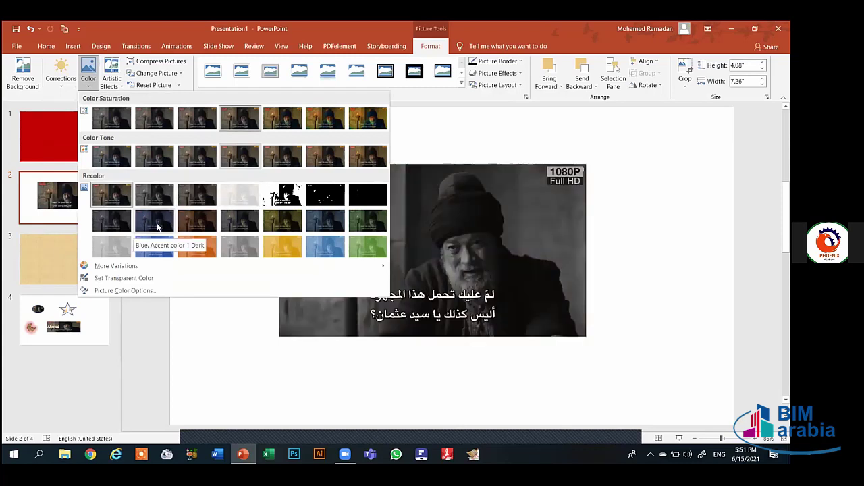
{"action": "left_click", "coordinate": [120, 84]}
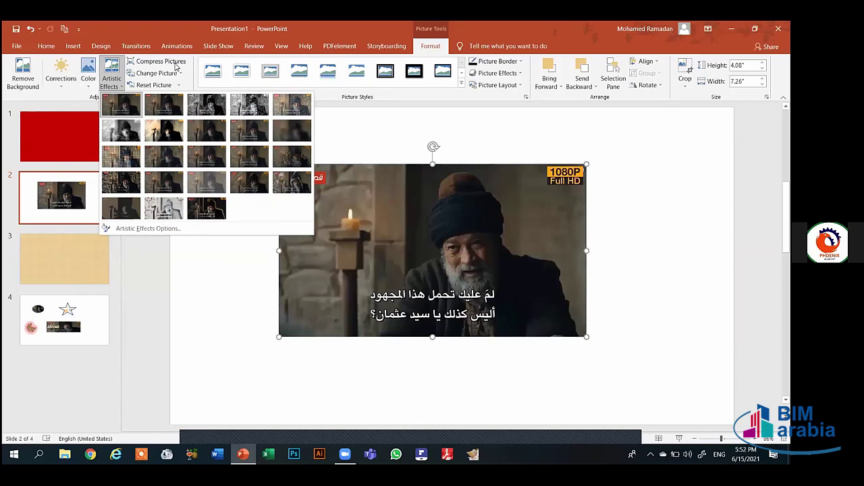
{"action": "left_click", "coordinate": [160, 74]}
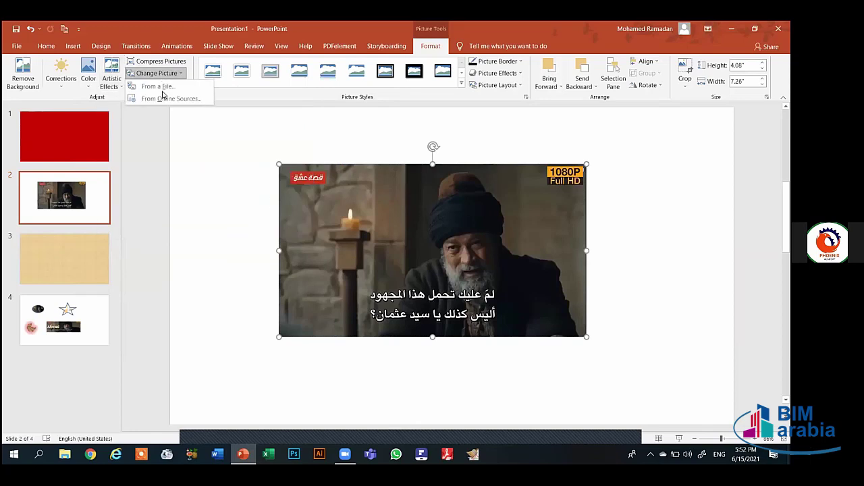
Step: Replace the picture with Screenshot (109) from a file, then reset its formatting
{"action": "left_click", "coordinate": [160, 87]}
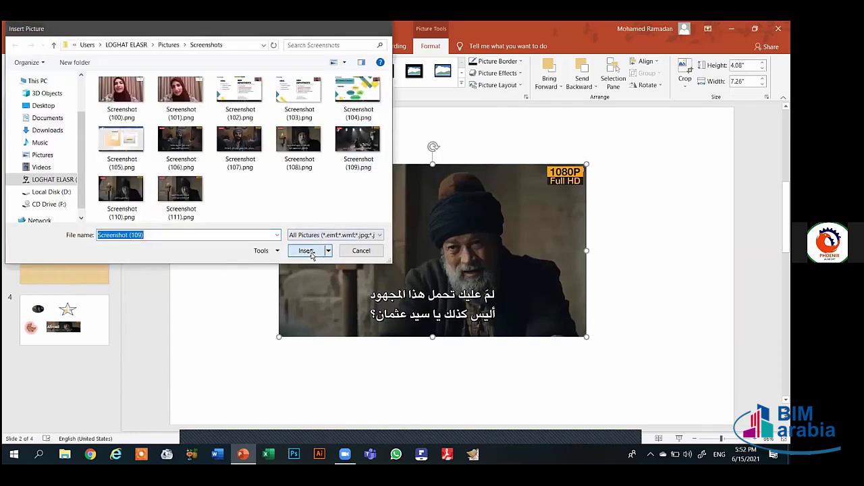
{"action": "left_click", "coordinate": [307, 251]}
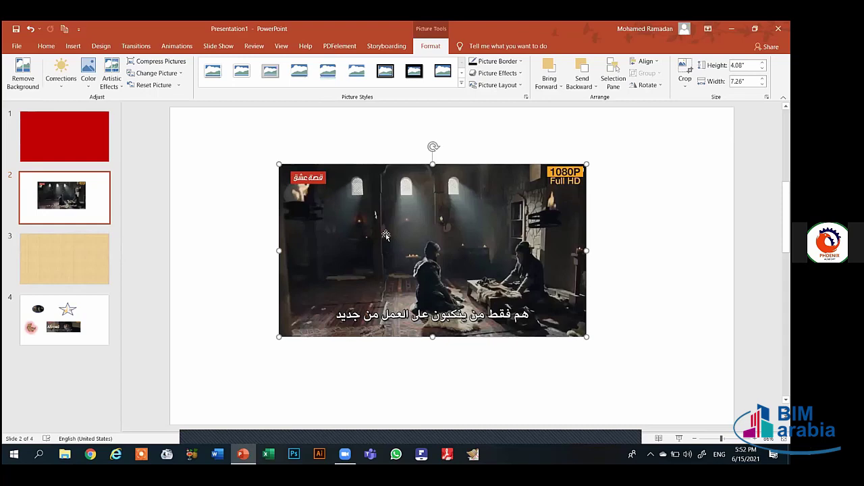
{"action": "left_click", "coordinate": [179, 86]}
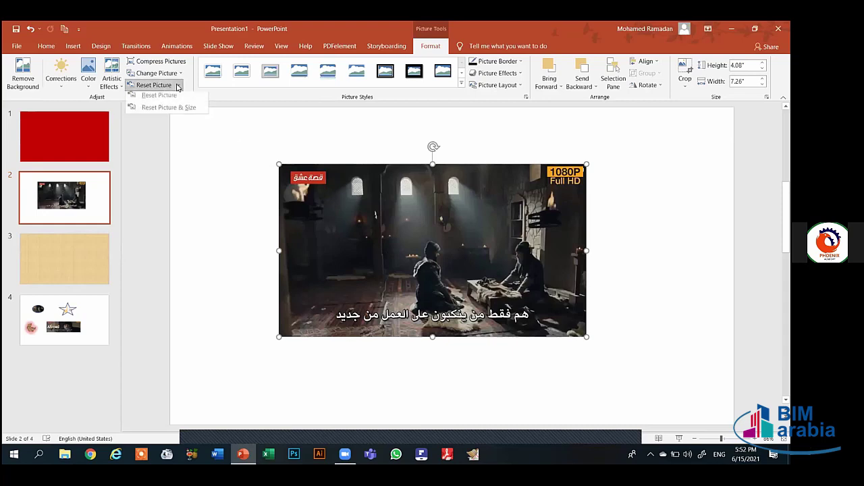
{"action": "left_click", "coordinate": [172, 96]}
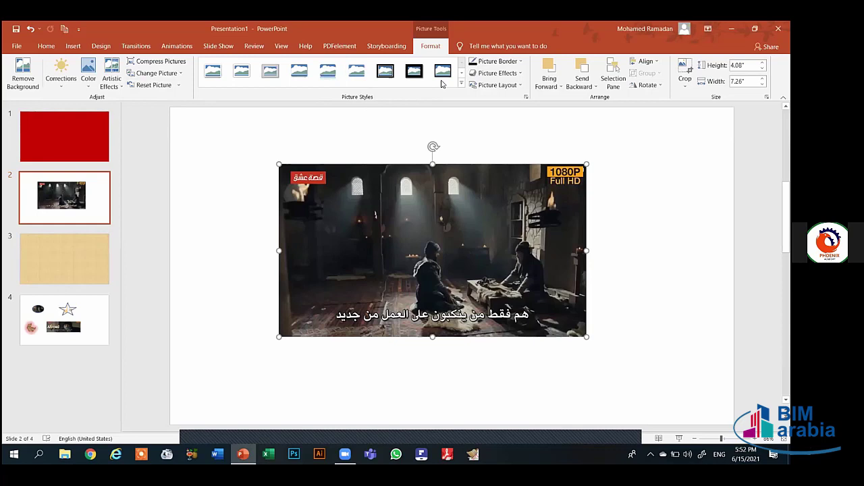
Step: Apply the oval-with-shadow picture style and a red picture border
{"action": "left_click", "coordinate": [462, 84]}
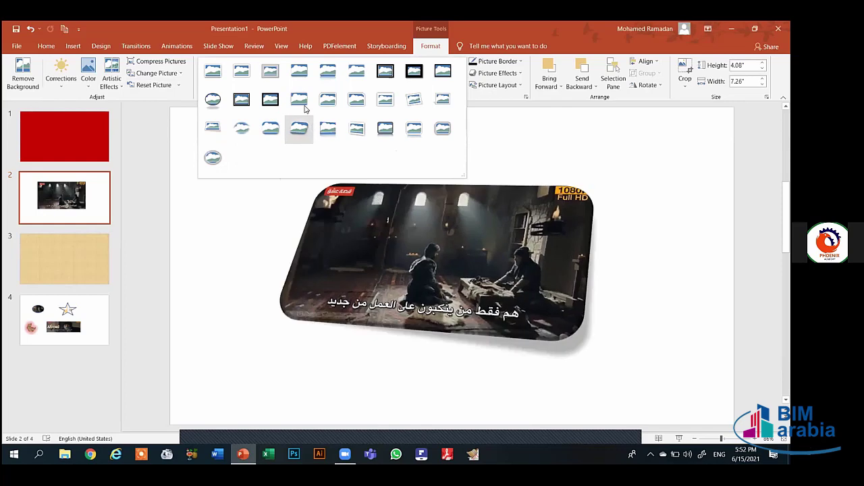
{"action": "left_click", "coordinate": [216, 100]}
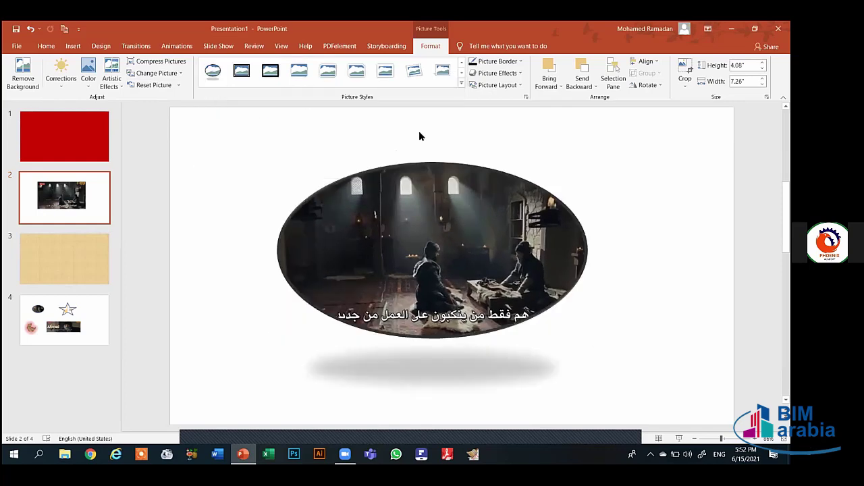
{"action": "left_click", "coordinate": [520, 62]}
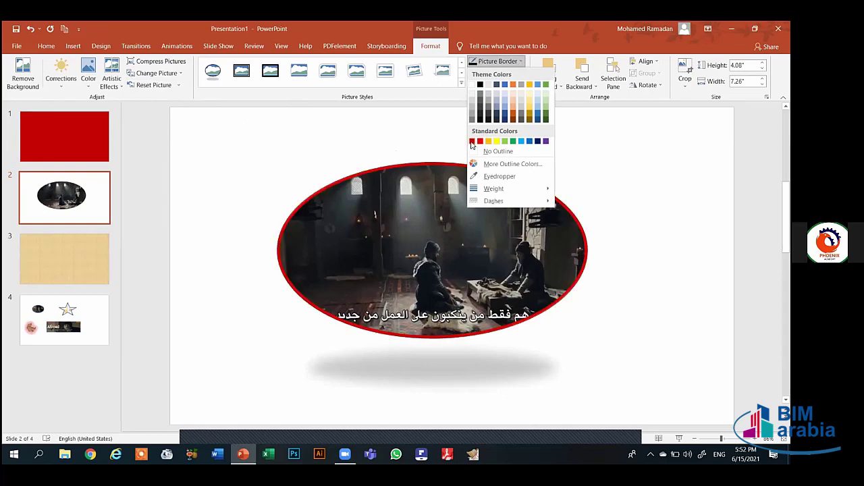
{"action": "left_click", "coordinate": [480, 142]}
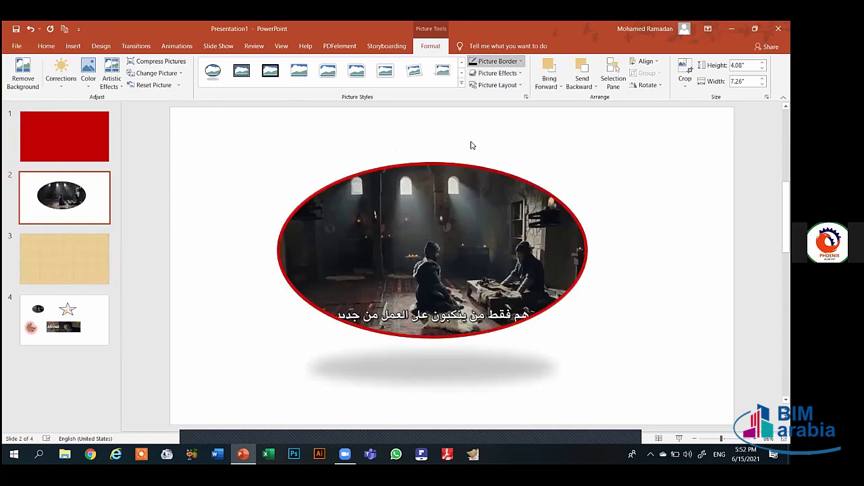
Step: Thicken the red border to 6 pt and give it a dashed line style
{"action": "left_click", "coordinate": [499, 61]}
{"action": "mouse_move", "coordinate": [507, 189]}
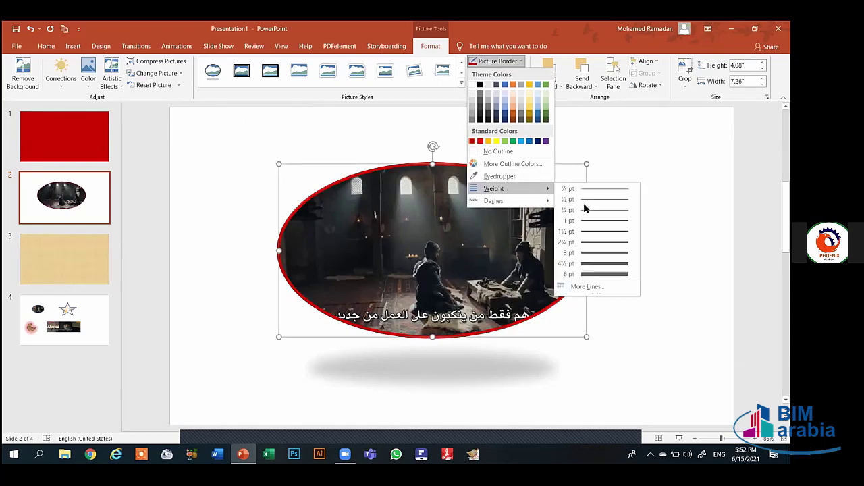
{"action": "left_click", "coordinate": [600, 274]}
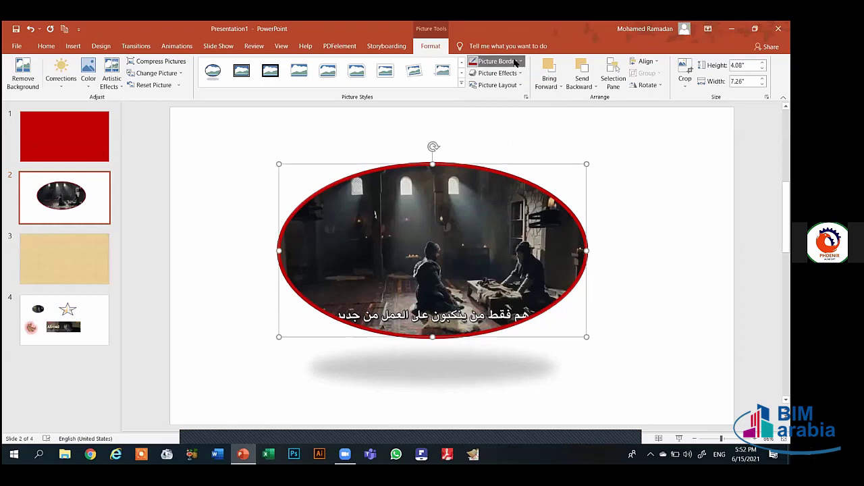
{"action": "left_click", "coordinate": [507, 61]}
{"action": "mouse_move", "coordinate": [510, 200]}
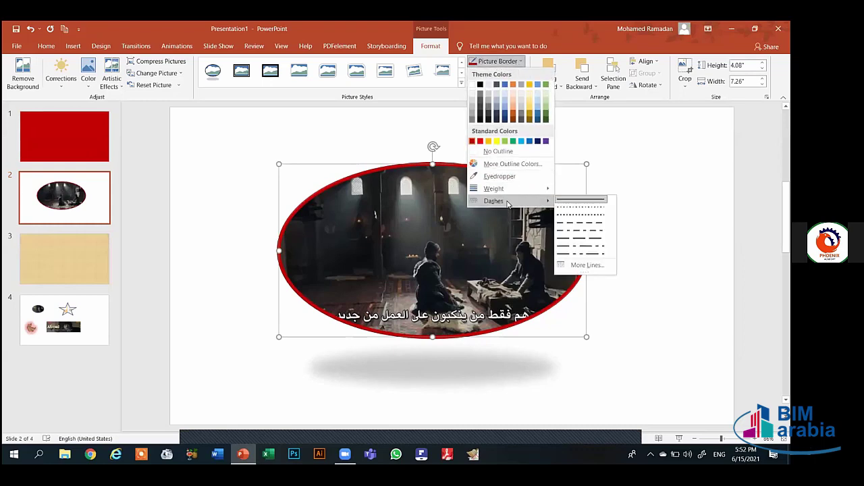
{"action": "left_click", "coordinate": [588, 246]}
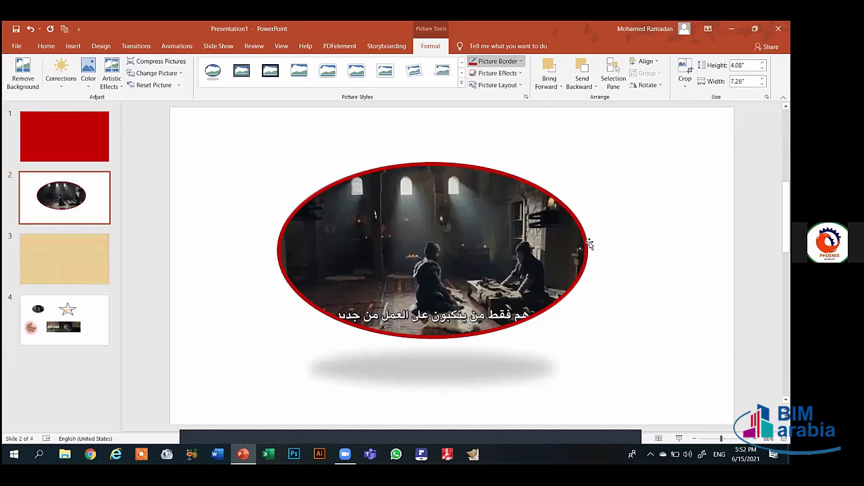
{"action": "left_click", "coordinate": [498, 60]}
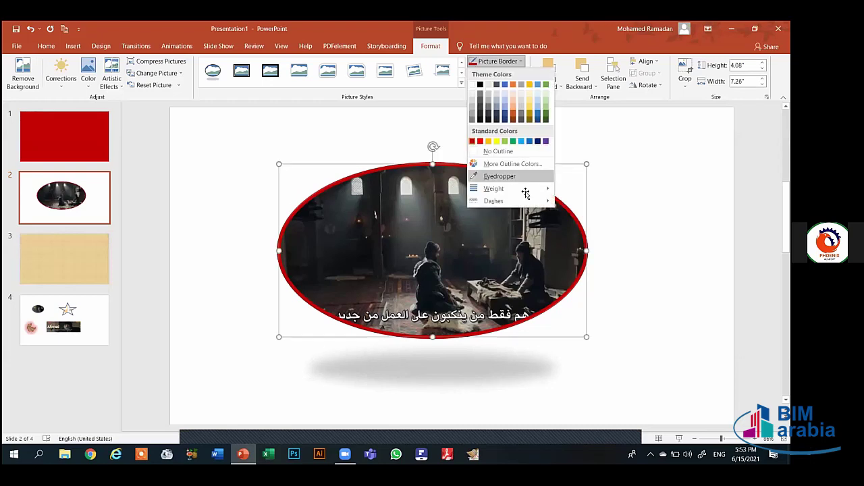
{"action": "left_click", "coordinate": [457, 74]}
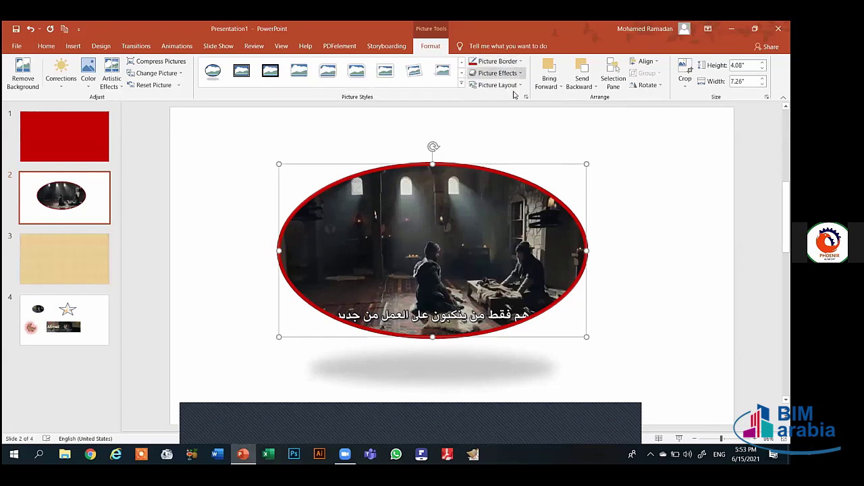
{"action": "left_click", "coordinate": [498, 73]}
{"action": "mouse_move", "coordinate": [499, 92]}
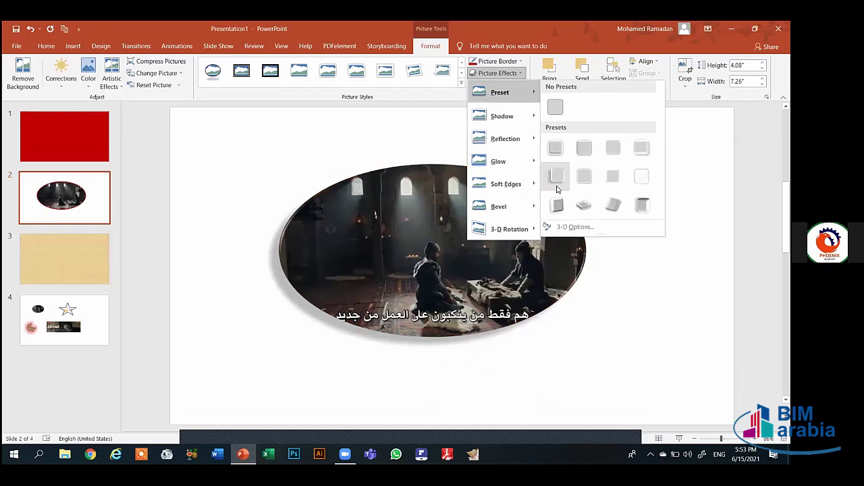
{"action": "mouse_move", "coordinate": [535, 120]}
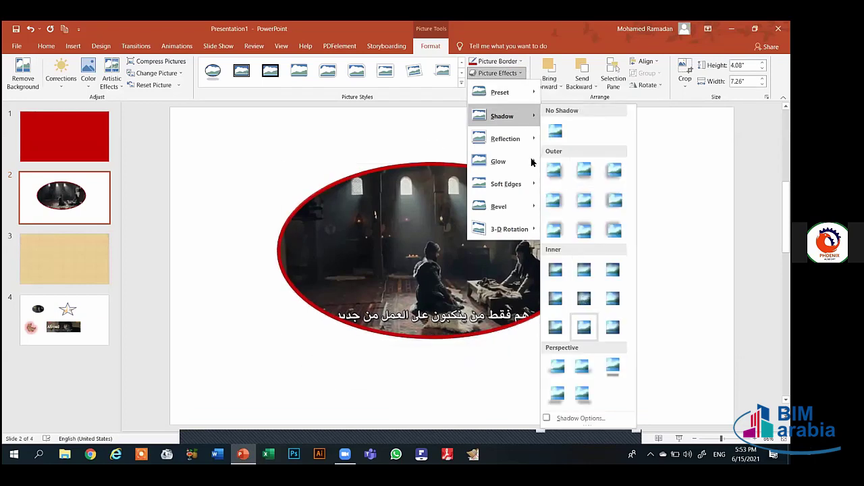
{"action": "mouse_move", "coordinate": [518, 137]}
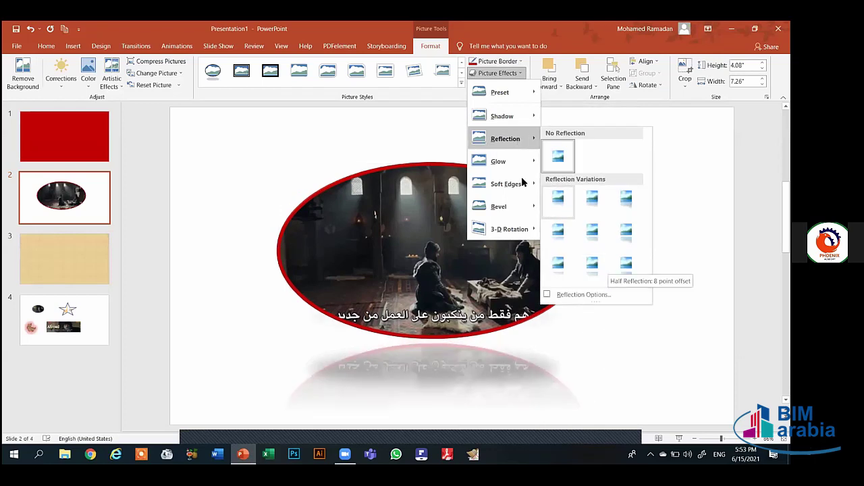
{"action": "mouse_move", "coordinate": [518, 167]}
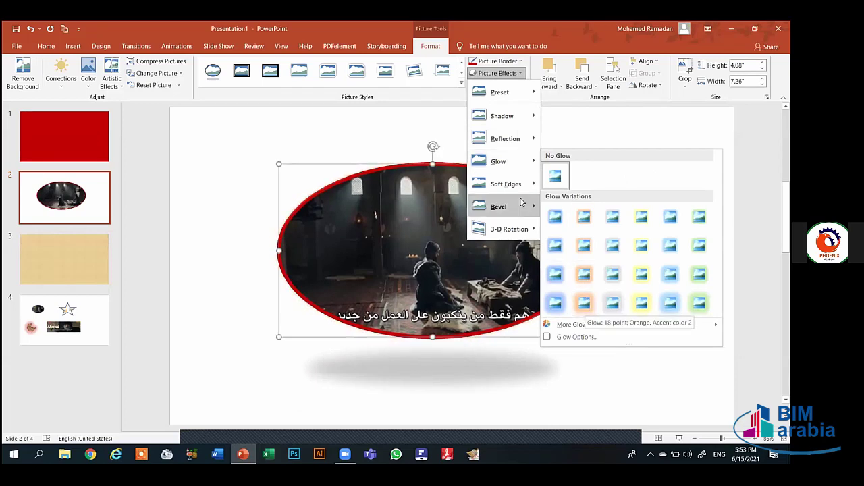
{"action": "mouse_move", "coordinate": [520, 185]}
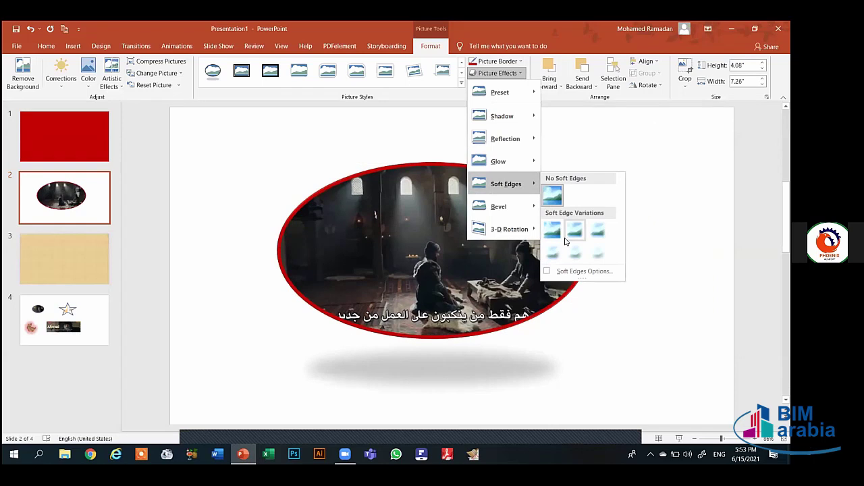
{"action": "mouse_move", "coordinate": [523, 208]}
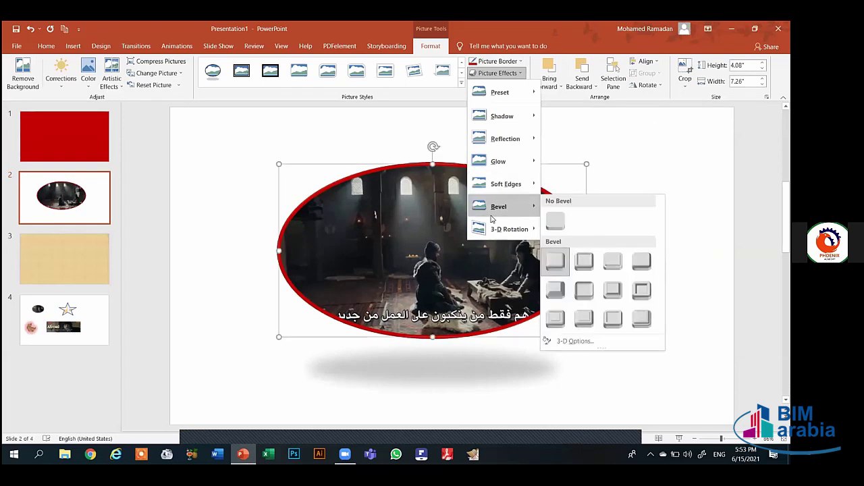
{"action": "mouse_move", "coordinate": [507, 229]}
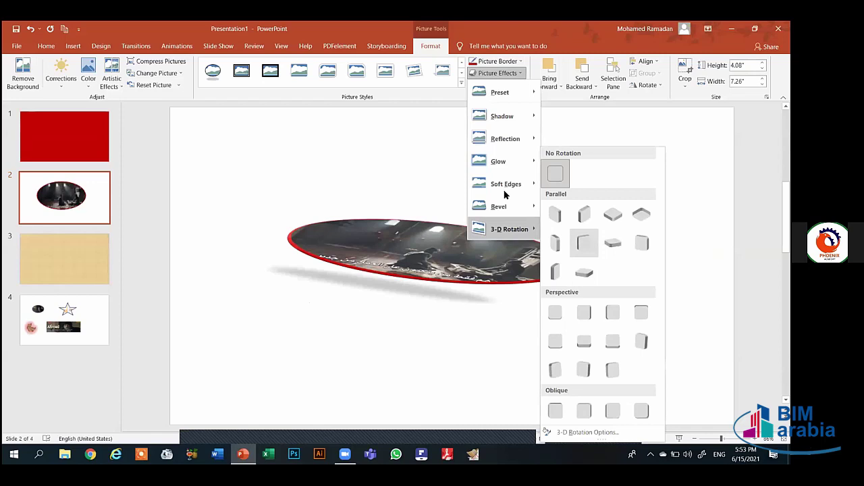
{"action": "left_click", "coordinate": [395, 168]}
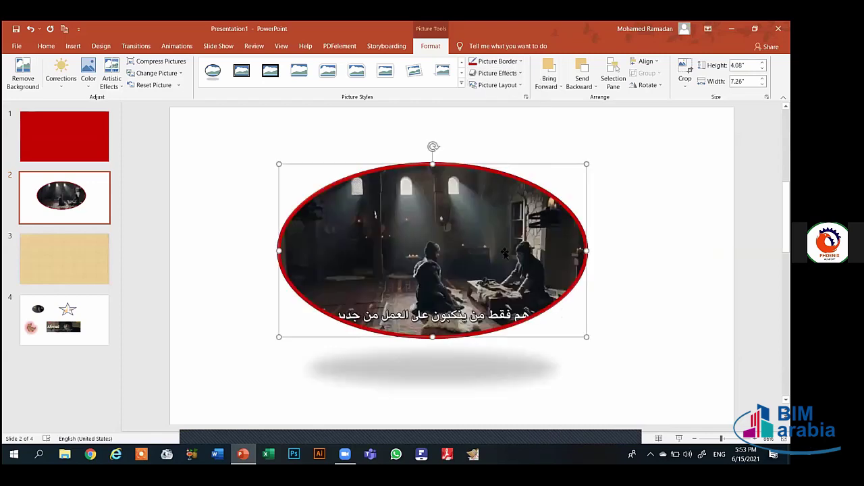
{"action": "left_click", "coordinate": [499, 86]}
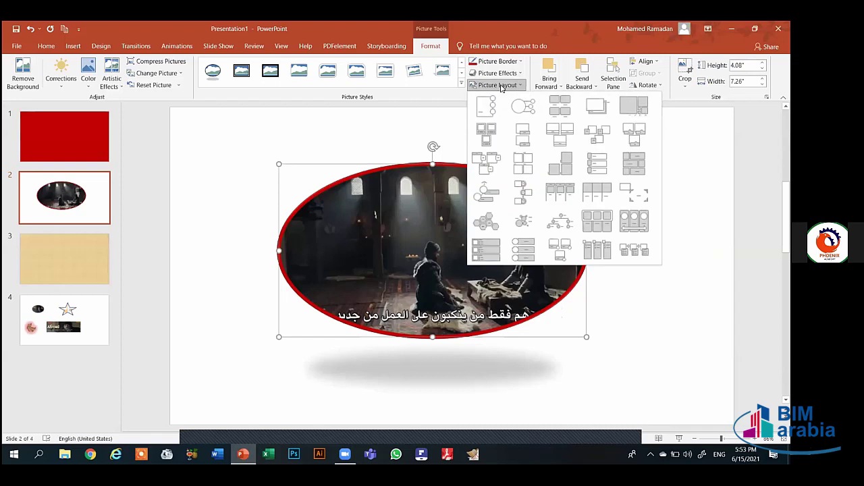
{"action": "left_click", "coordinate": [486, 134]}
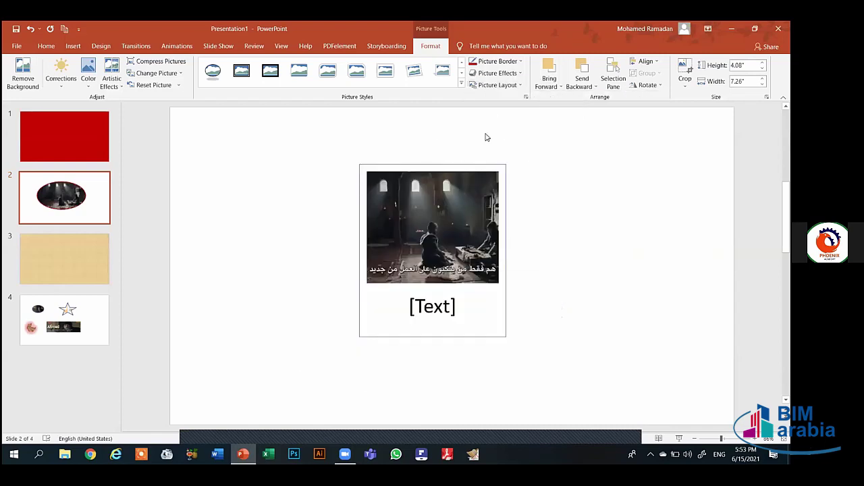
{"action": "left_click", "coordinate": [398, 120]}
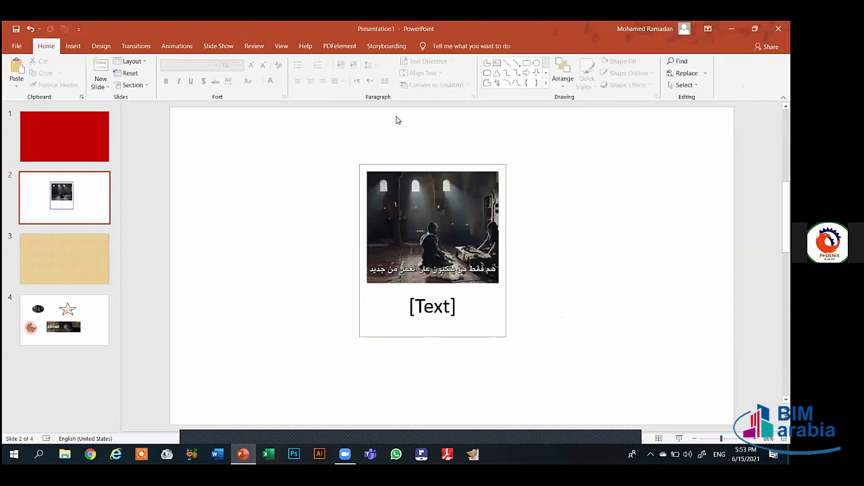
{"action": "key", "text": "ctrl+z"}
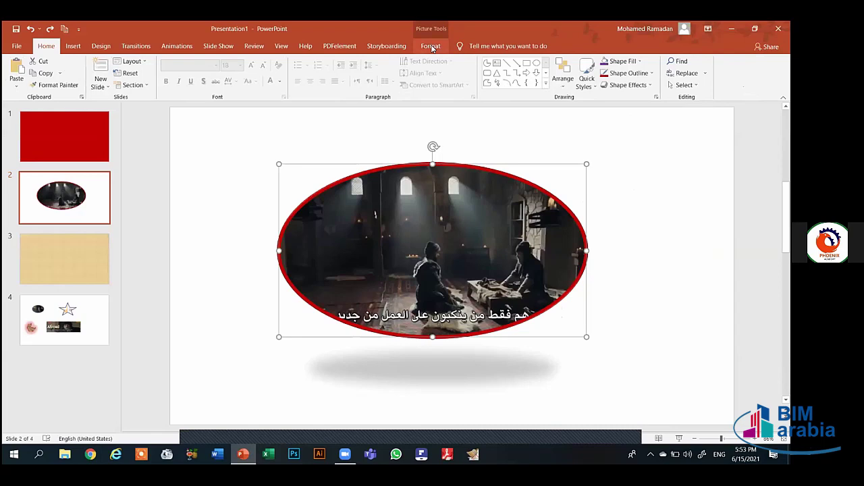
{"action": "left_click", "coordinate": [430, 46]}
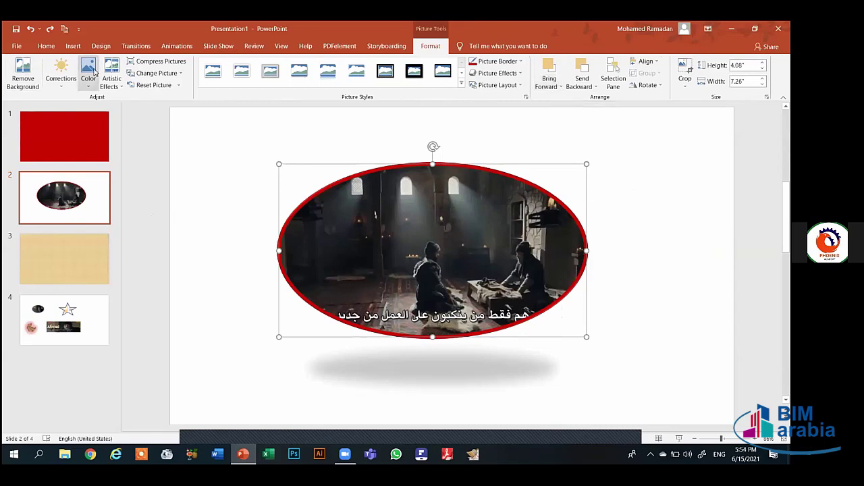
Step: Insert a second video still at 3.96" × 7.03" over the oval's lower part, layered in front
{"action": "left_click", "coordinate": [72, 46]}
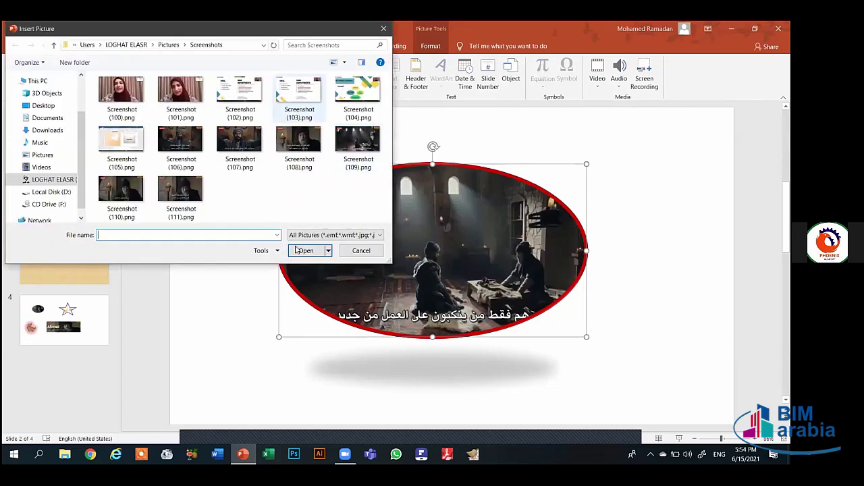
{"action": "left_click", "coordinate": [295, 250]}
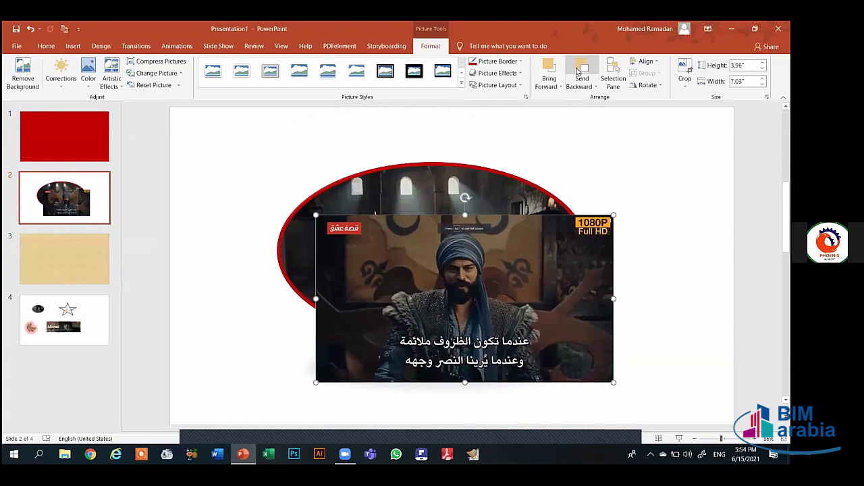
{"action": "left_click", "coordinate": [578, 70]}
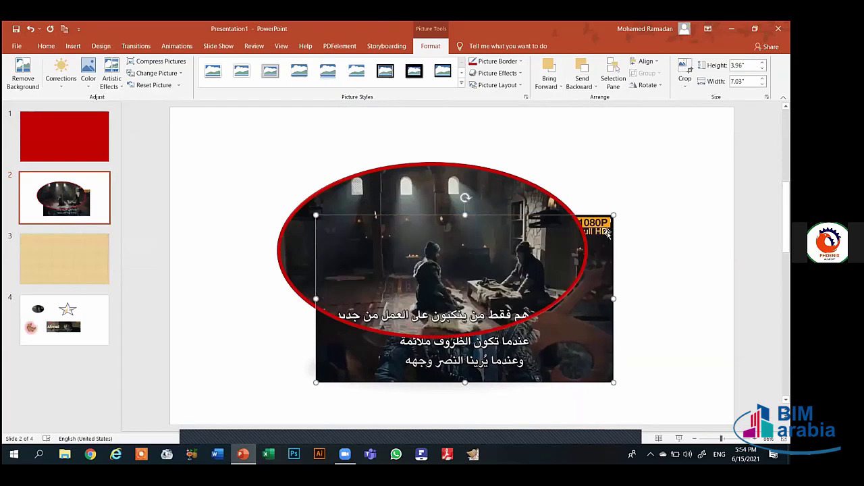
{"action": "left_click_drag", "start_coordinate": [588, 227], "coordinate": [574, 210]}
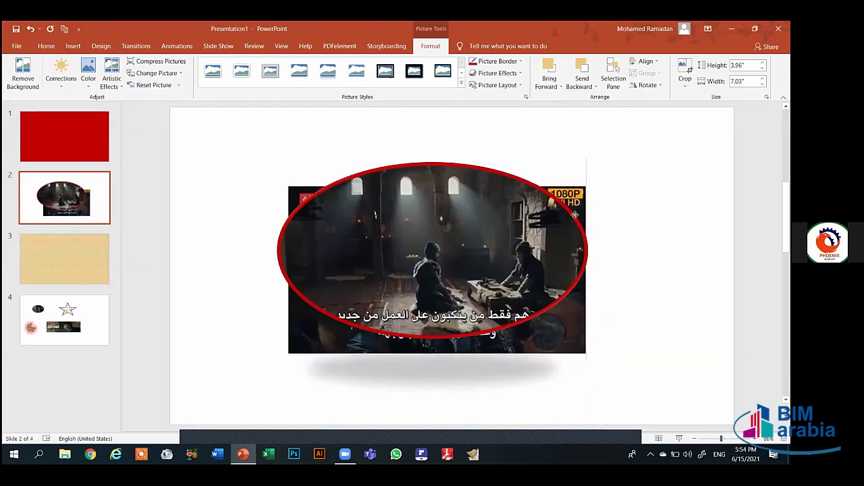
{"action": "left_click_drag", "start_coordinate": [587, 242], "coordinate": [590, 274]}
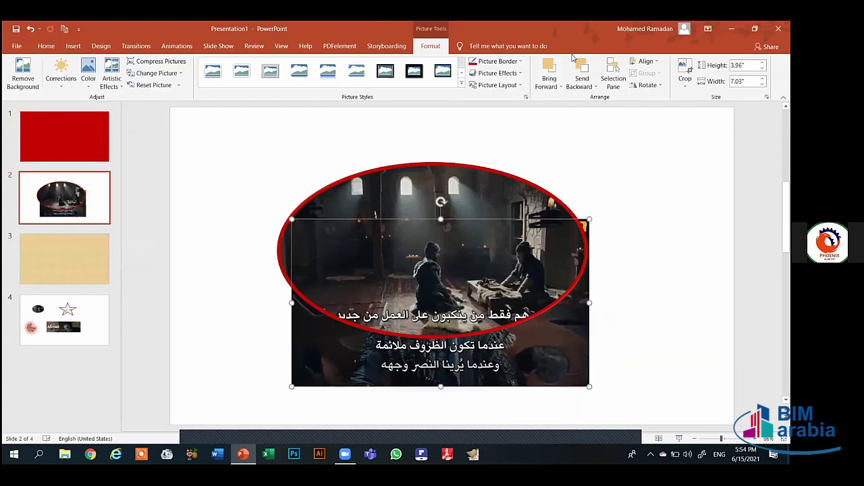
{"action": "left_click", "coordinate": [547, 76]}
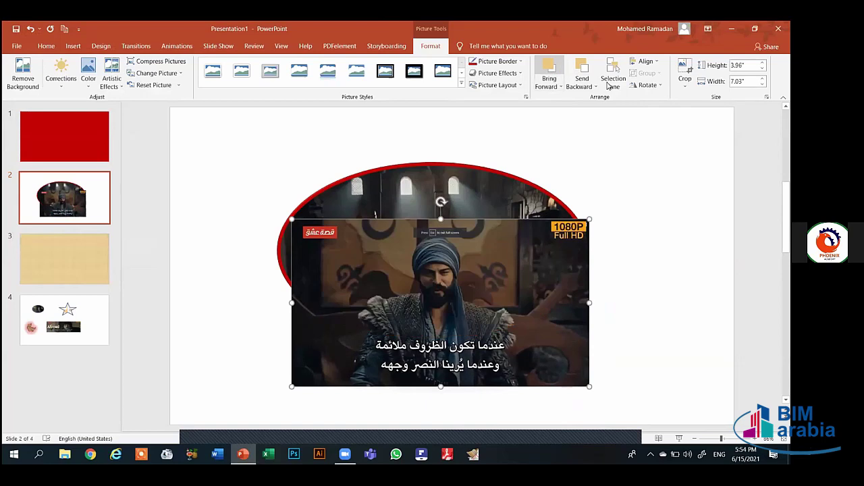
Step: Hide Table 9 and Table 10 in the Selection Pane, leaving only the two pictures visible
{"action": "left_click", "coordinate": [613, 75]}
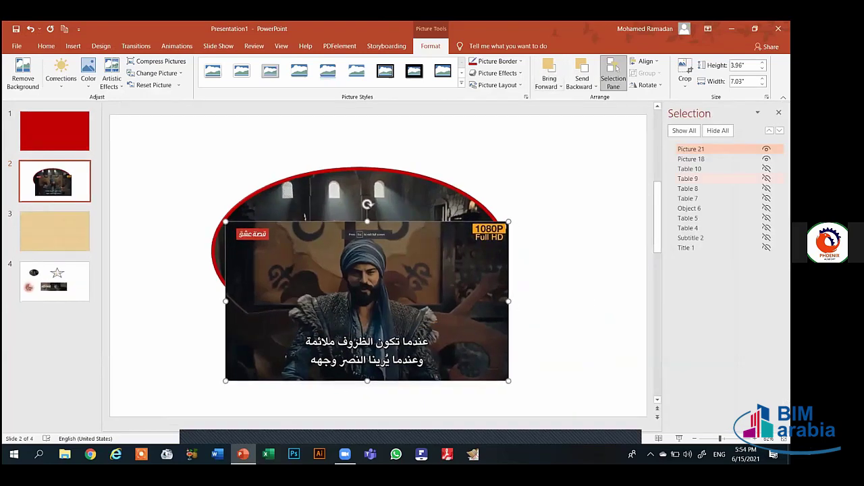
{"action": "left_click", "coordinate": [689, 169]}
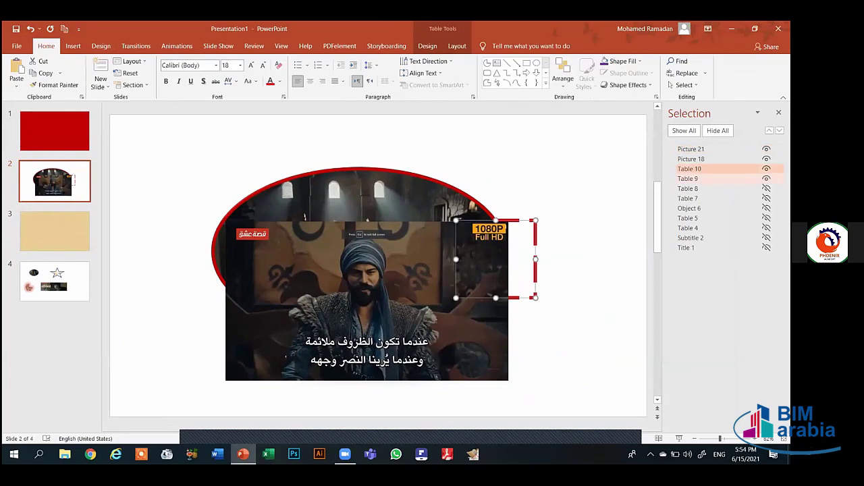
{"action": "left_click", "coordinate": [766, 179]}
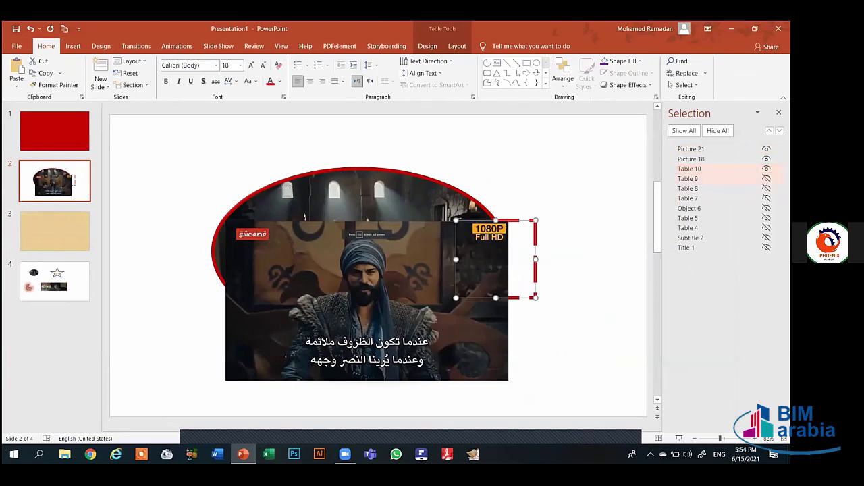
{"action": "left_click", "coordinate": [767, 169]}
{"action": "left_click", "coordinate": [778, 112]}
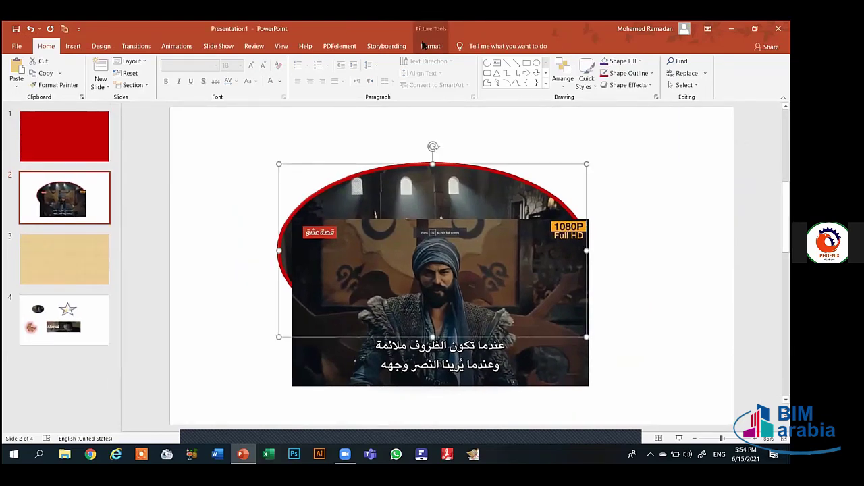
Step: Nudge the video screenshot slightly down over the lower half of the oval picture
{"action": "left_click", "coordinate": [423, 46]}
{"action": "left_click", "coordinate": [645, 62]}
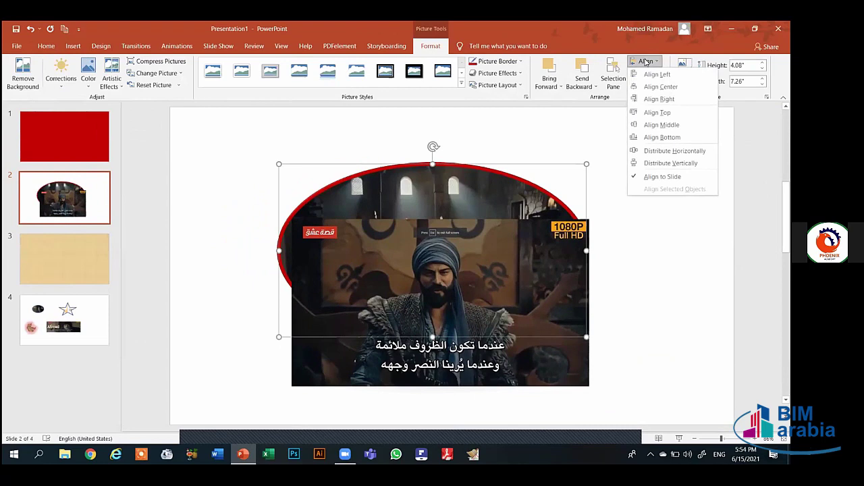
{"action": "left_click", "coordinate": [646, 62]}
{"action": "left_click", "coordinate": [647, 85]}
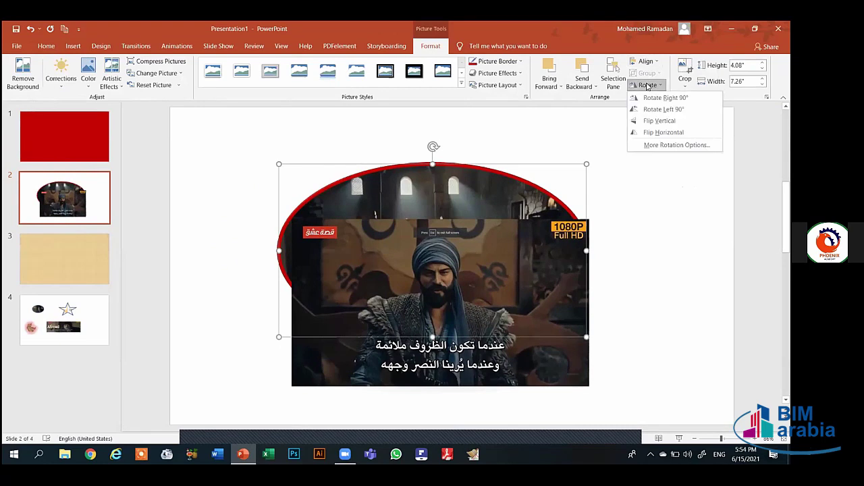
{"action": "left_click", "coordinate": [646, 85]}
{"action": "left_click", "coordinate": [510, 380]}
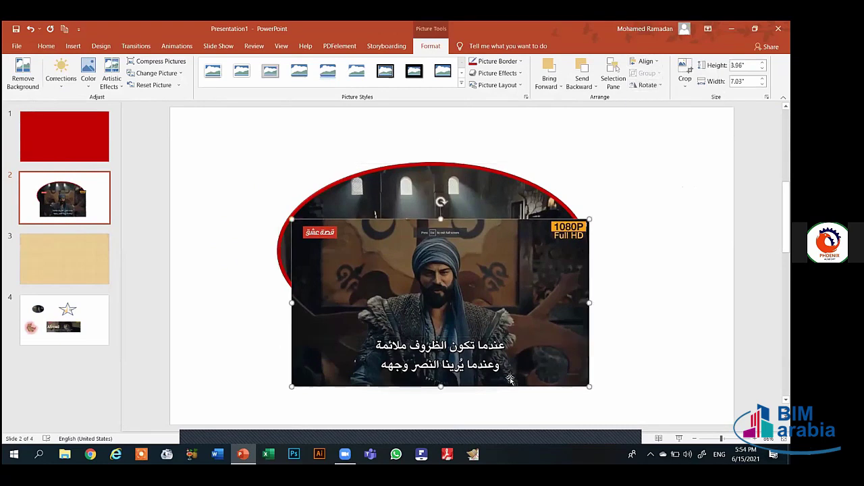
{"action": "left_click_drag", "start_coordinate": [499, 341], "coordinate": [500, 353]}
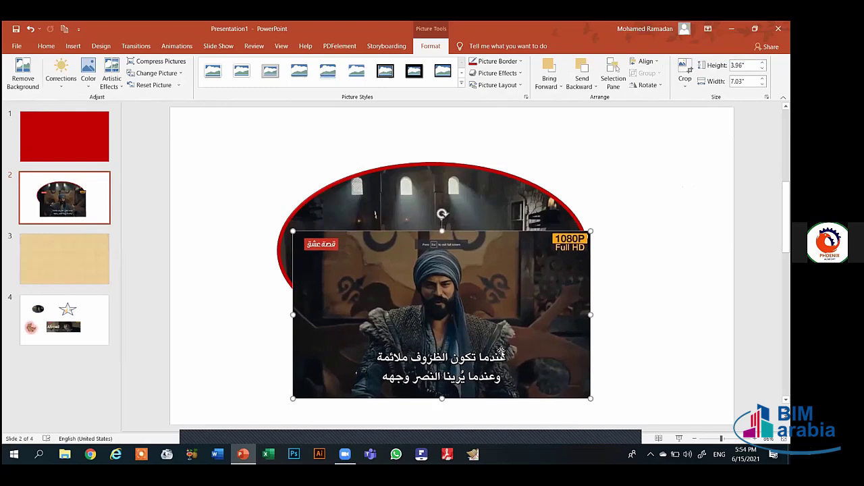
Step: Group the oval picture and screenshot, then reposition the pair near the slide centre
{"action": "left_click", "coordinate": [418, 209], "text": "shift"}
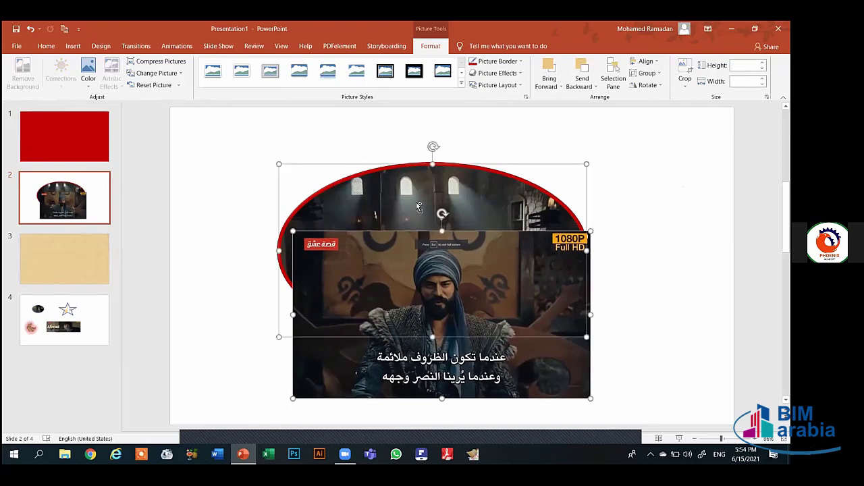
{"action": "left_click", "coordinate": [650, 73]}
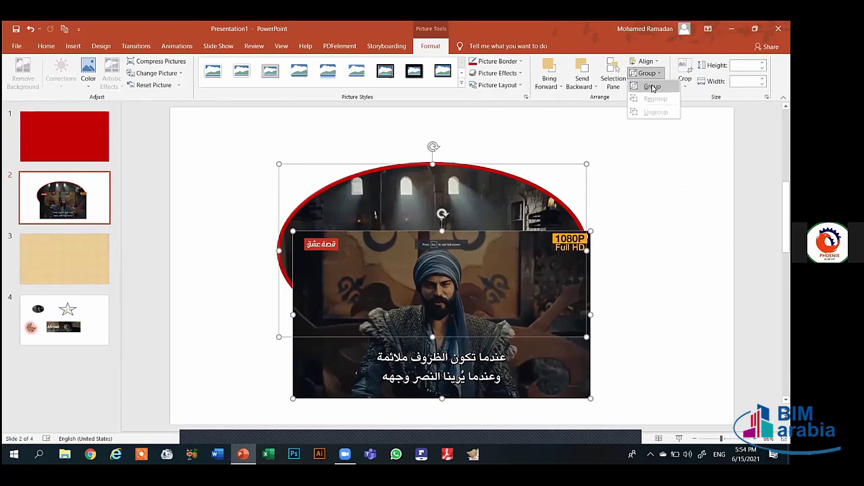
{"action": "left_click", "coordinate": [652, 88]}
{"action": "left_click_drag", "start_coordinate": [320, 189], "coordinate": [403, 164]}
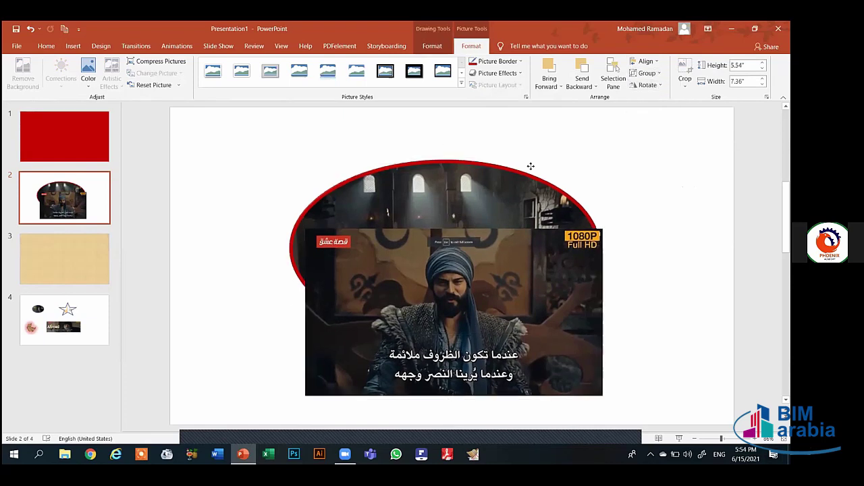
{"action": "left_click_drag", "start_coordinate": [482, 156], "coordinate": [486, 176]}
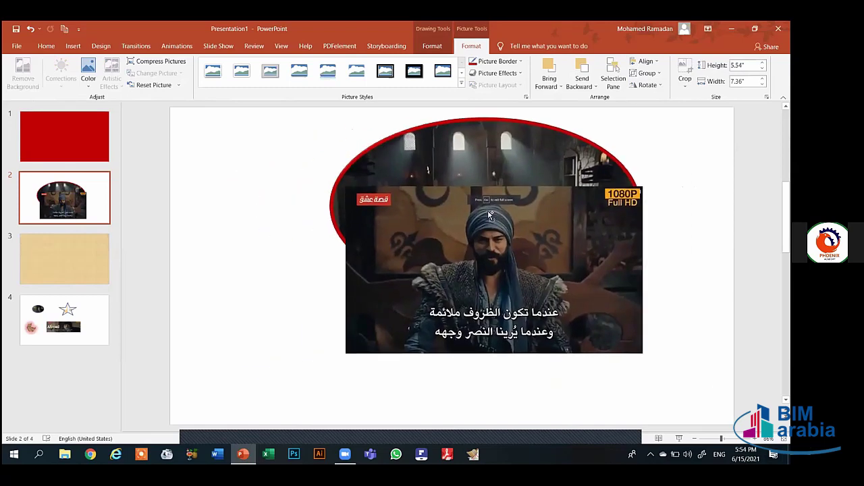
{"action": "left_click_drag", "start_coordinate": [489, 215], "coordinate": [495, 260]}
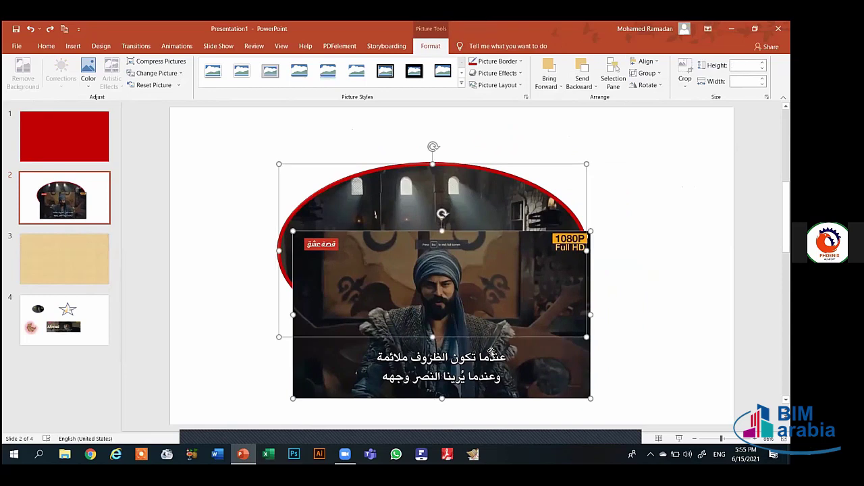
{"action": "key", "text": "Escape"}
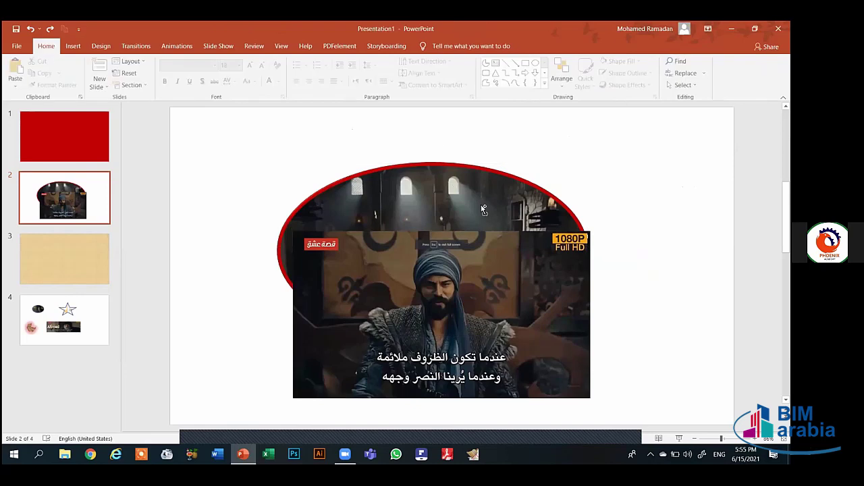
{"action": "left_click", "coordinate": [483, 210]}
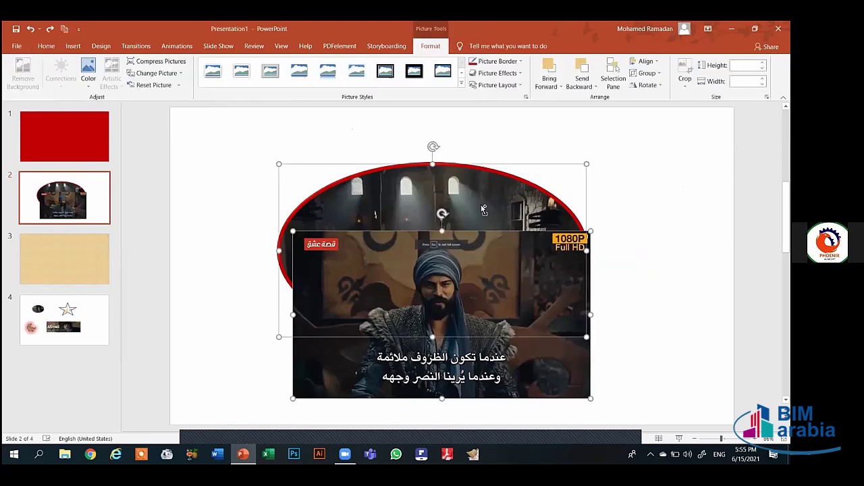
{"action": "left_click", "coordinate": [208, 242]}
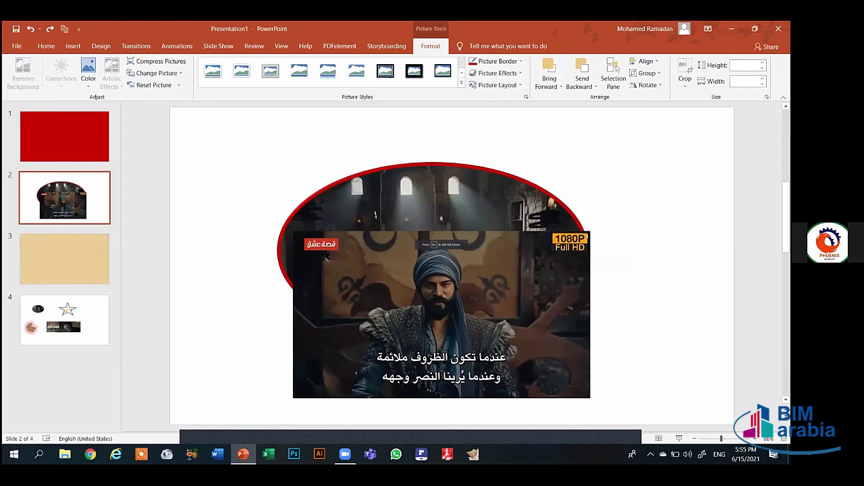
{"action": "left_click", "coordinate": [353, 280]}
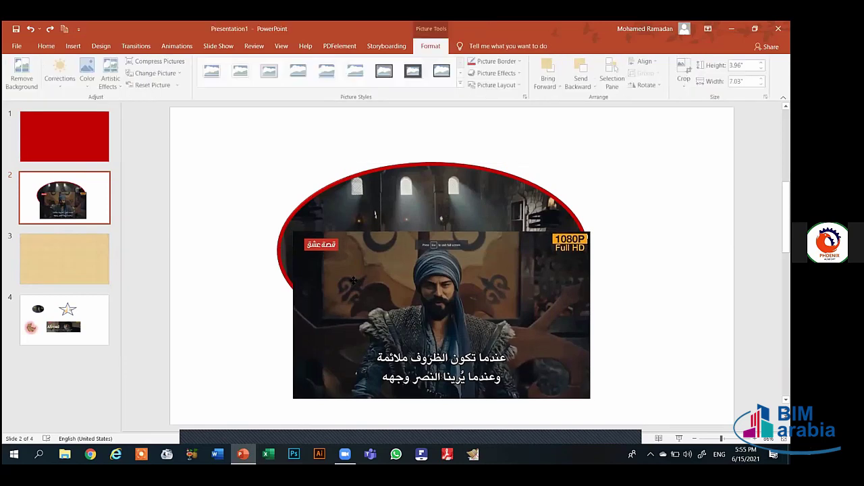
{"action": "left_click_drag", "start_coordinate": [352, 281], "coordinate": [353, 280]}
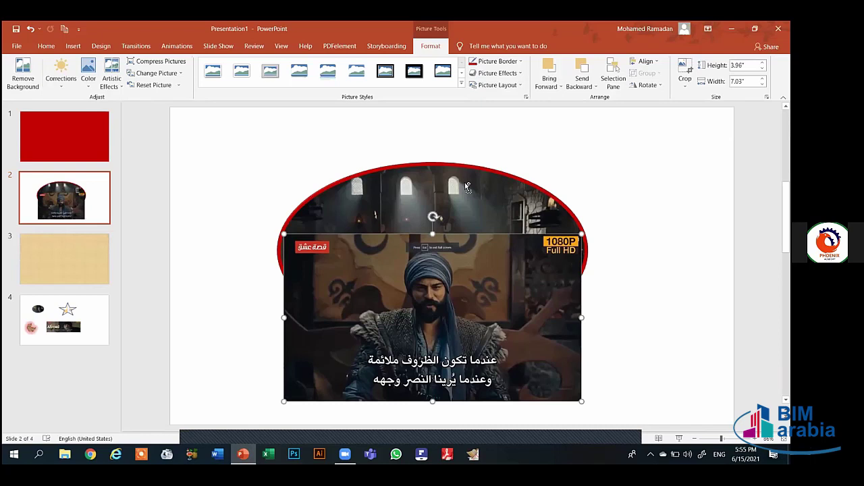
{"action": "left_click", "coordinate": [467, 187], "text": "ctrl"}
{"action": "left_click", "coordinate": [646, 73]}
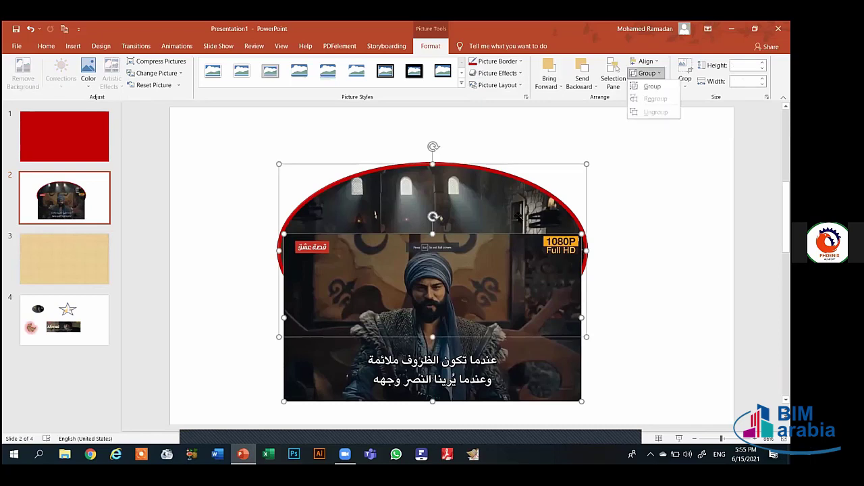
{"action": "left_click", "coordinate": [652, 85]}
{"action": "left_click_drag", "start_coordinate": [460, 200], "coordinate": [521, 195]}
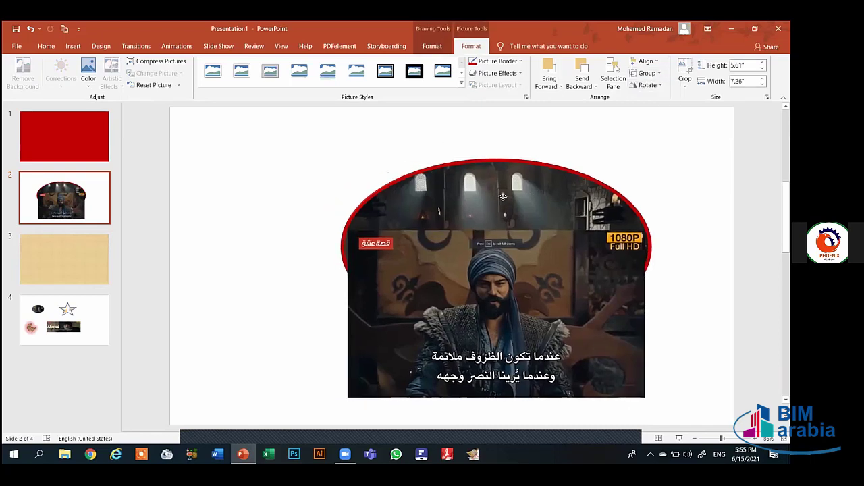
{"action": "key", "text": "ctrl+z"}
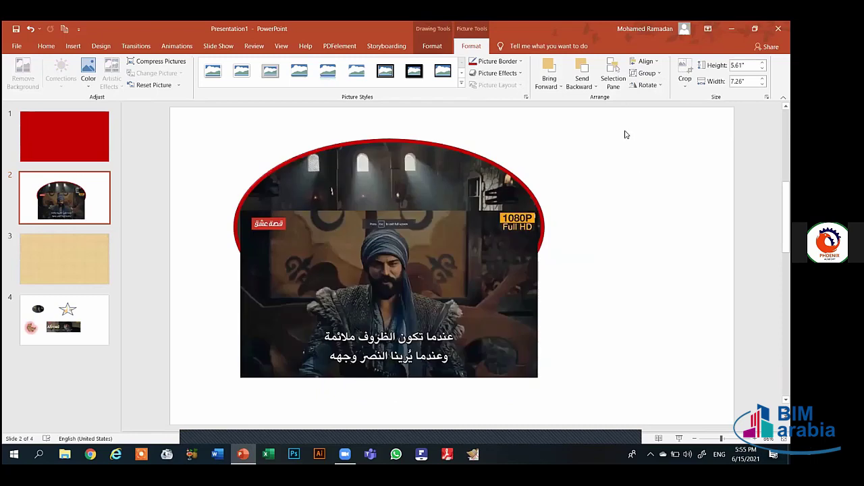
{"action": "key", "text": "ctrl+y"}
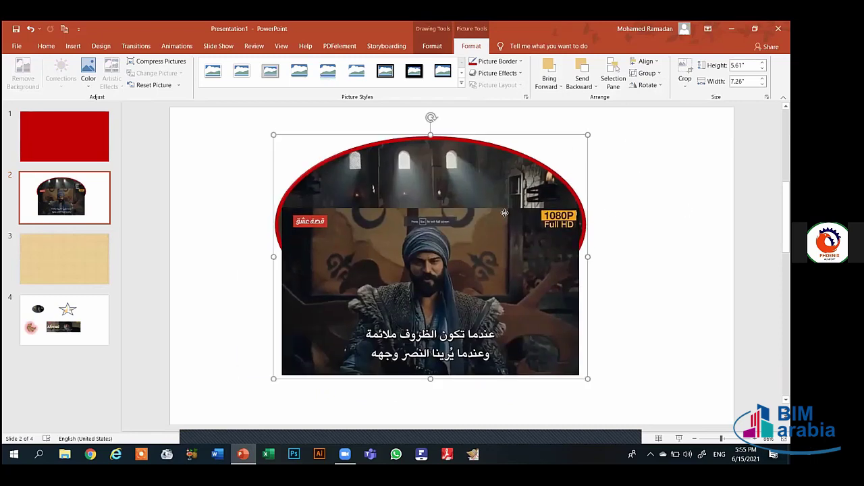
{"action": "left_click", "coordinate": [496, 141]}
{"action": "key", "text": "Tab"}
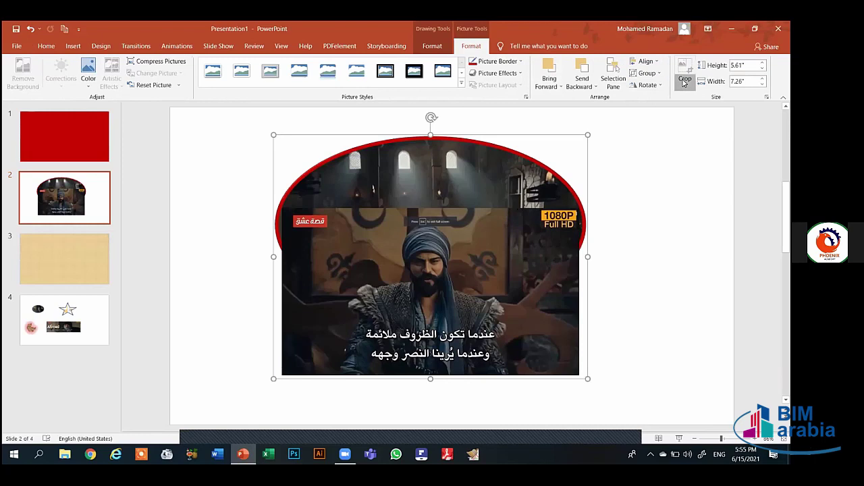
{"action": "left_click", "coordinate": [685, 81]}
{"action": "left_click", "coordinate": [605, 148]}
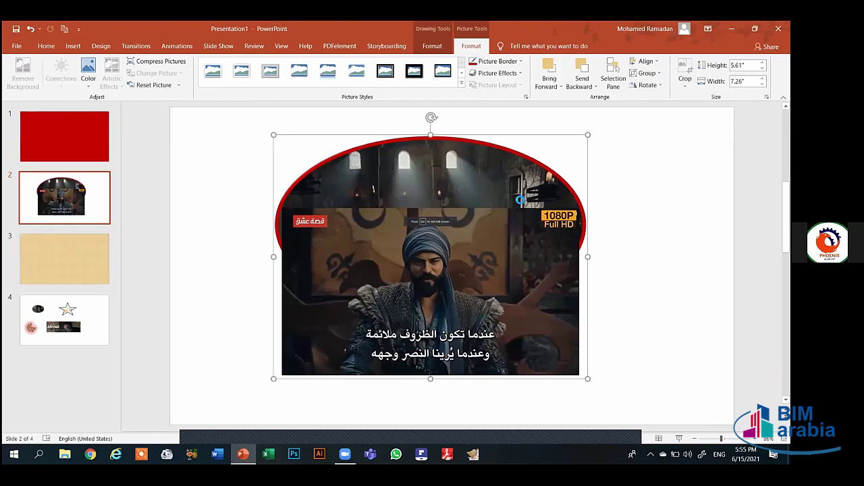
{"action": "left_click", "coordinate": [520, 200]}
{"action": "mouse_move", "coordinate": [502, 186]}
{"action": "left_mouse_down"}
{"action": "mouse_move", "coordinate": [513, 209]}
{"action": "mouse_move", "coordinate": [512, 197]}
{"action": "left_mouse_up"}
Step: Delete the rectangular screenshot and shift the image right within the oval crop
{"action": "key", "text": "Delete"}
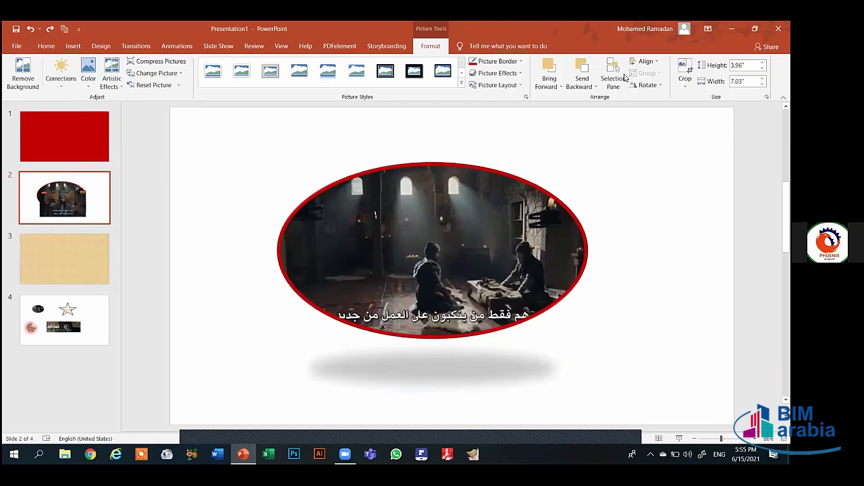
{"action": "left_click", "coordinate": [682, 66]}
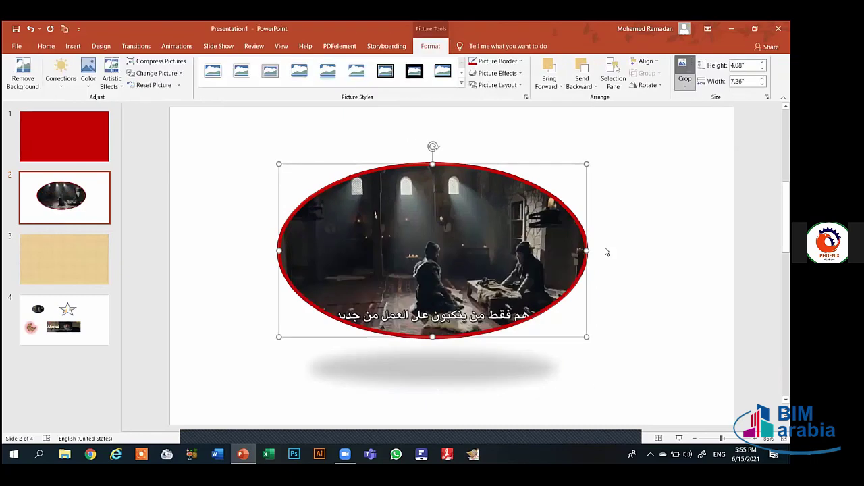
{"action": "left_click", "coordinate": [546, 250]}
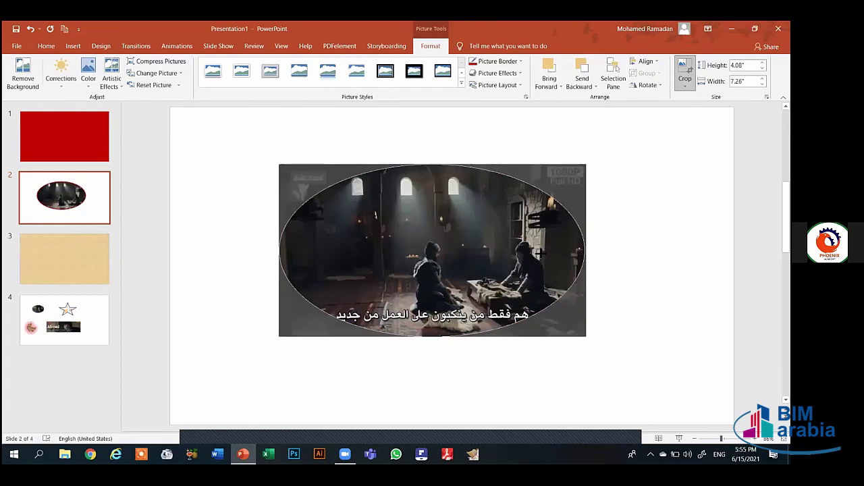
{"action": "left_click", "coordinate": [275, 253]}
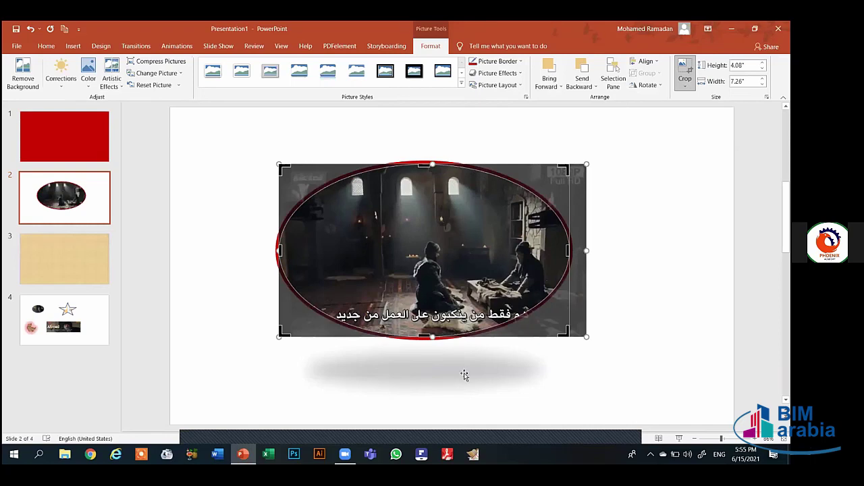
{"action": "left_click_drag", "start_coordinate": [464, 374], "coordinate": [551, 374]}
{"action": "key", "text": "Escape"}
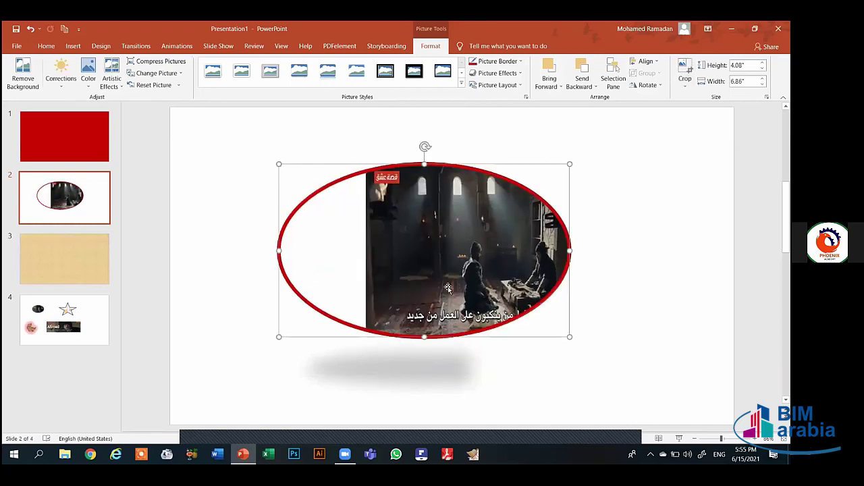
{"action": "key", "text": "Escape"}
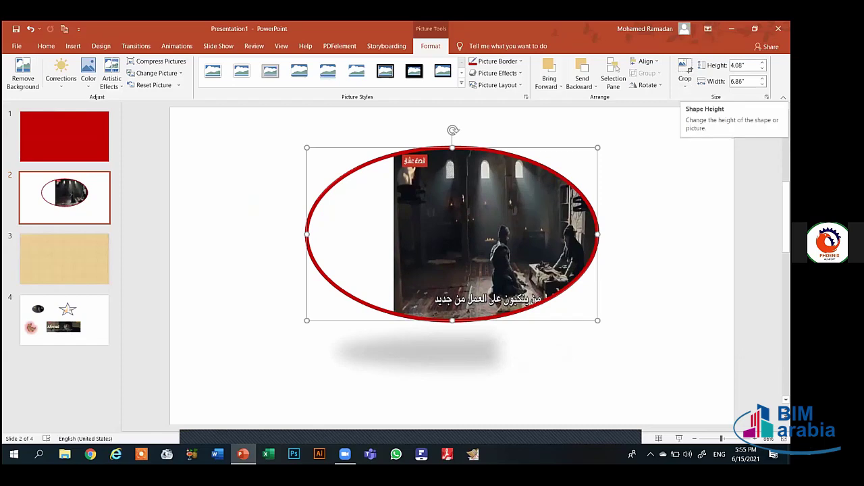
Step: Crop the picture to a Horizontal Scroll shape and move it slightly higher
{"action": "left_click", "coordinate": [685, 85]}
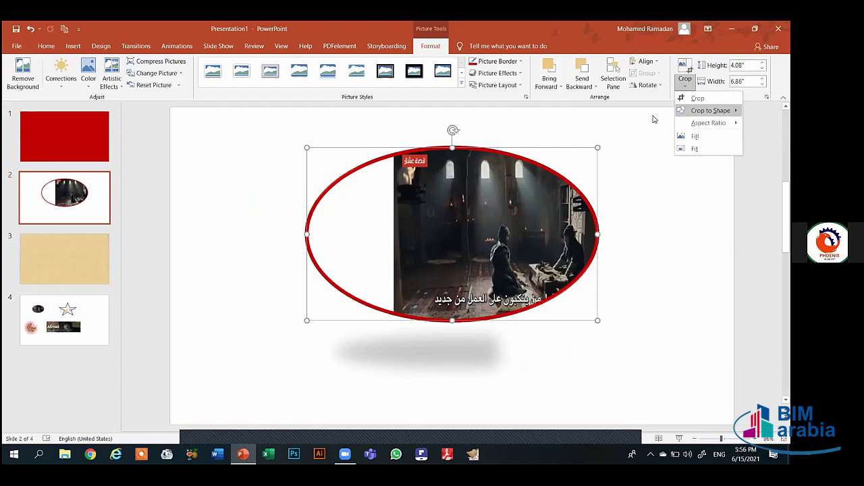
{"action": "mouse_move", "coordinate": [696, 113]}
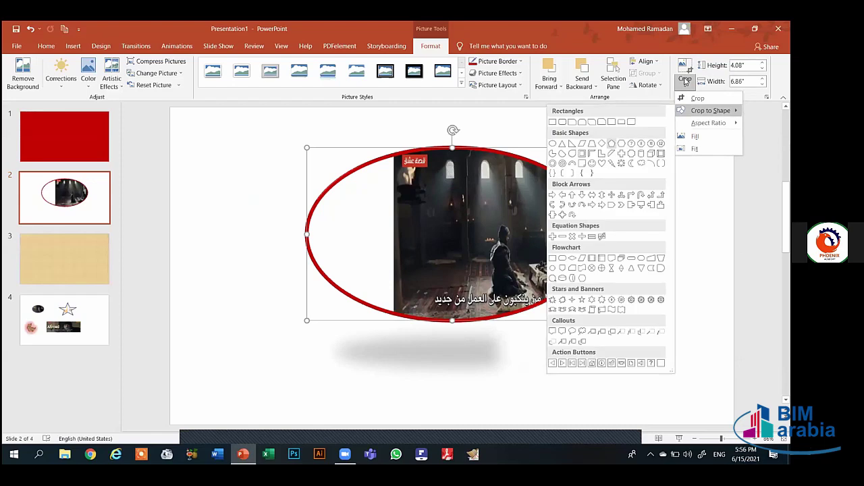
{"action": "left_click", "coordinate": [611, 143]}
{"action": "left_click", "coordinate": [685, 80]}
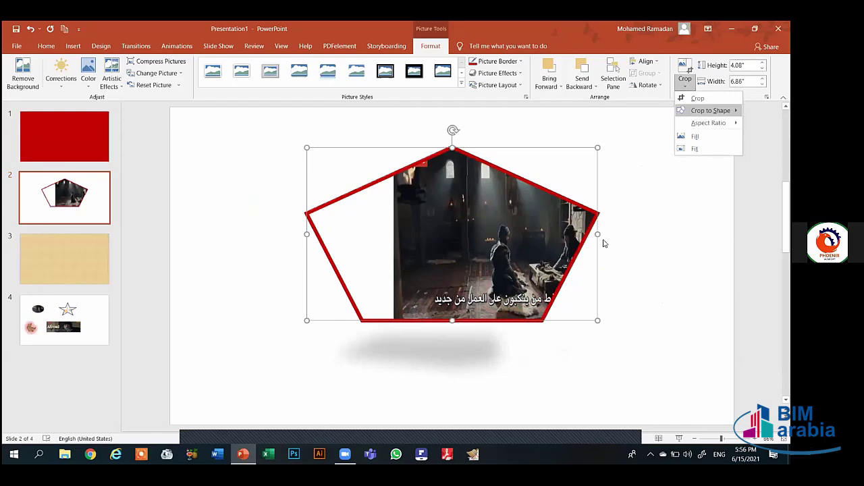
{"action": "mouse_move", "coordinate": [693, 116]}
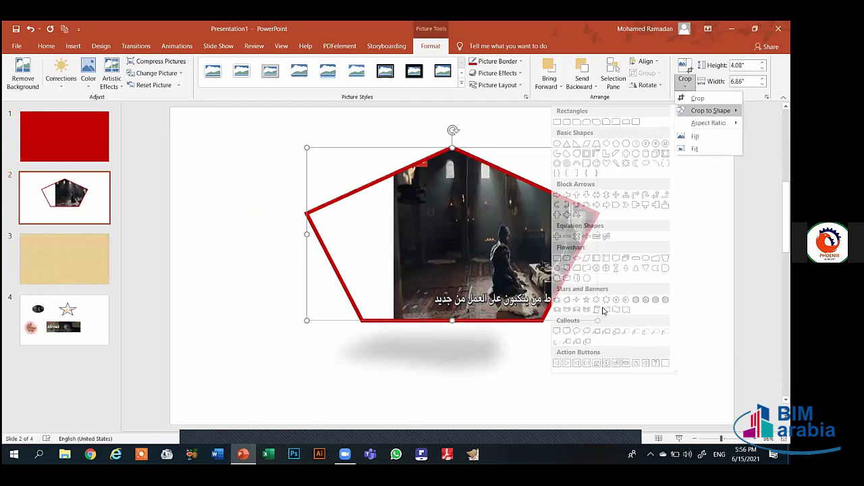
{"action": "left_click", "coordinate": [605, 310]}
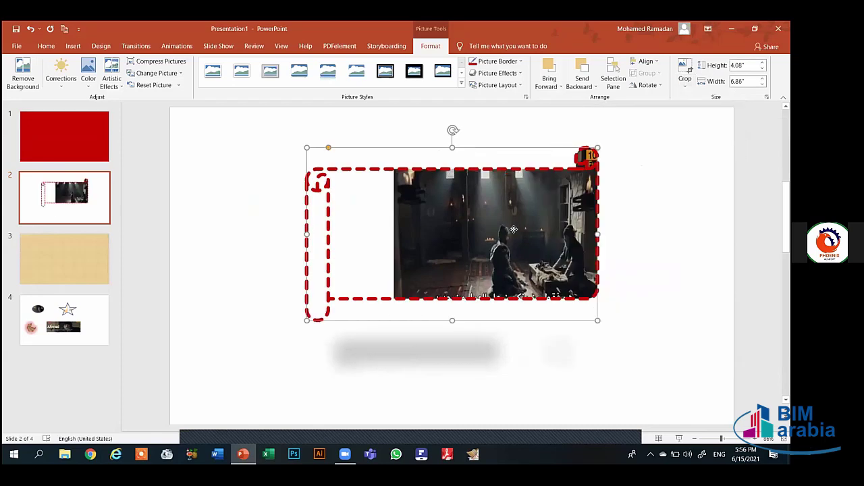
{"action": "left_click_drag", "start_coordinate": [513, 230], "coordinate": [513, 210]}
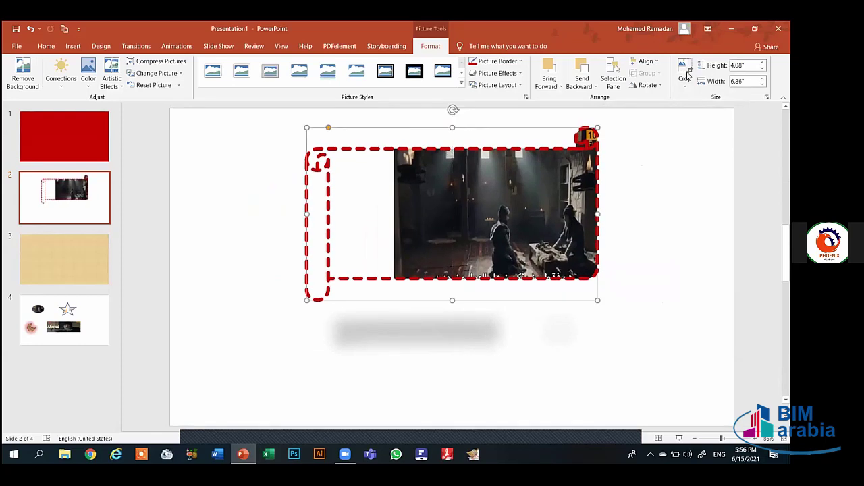
Step: Apply the Fill crop option so the image fills the scroll shape
{"action": "left_click", "coordinate": [684, 66]}
{"action": "left_click", "coordinate": [685, 79]}
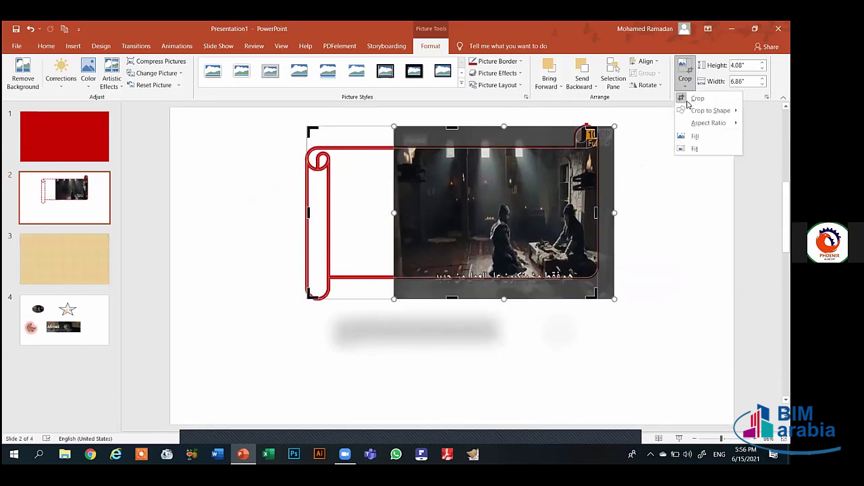
{"action": "left_click", "coordinate": [695, 136]}
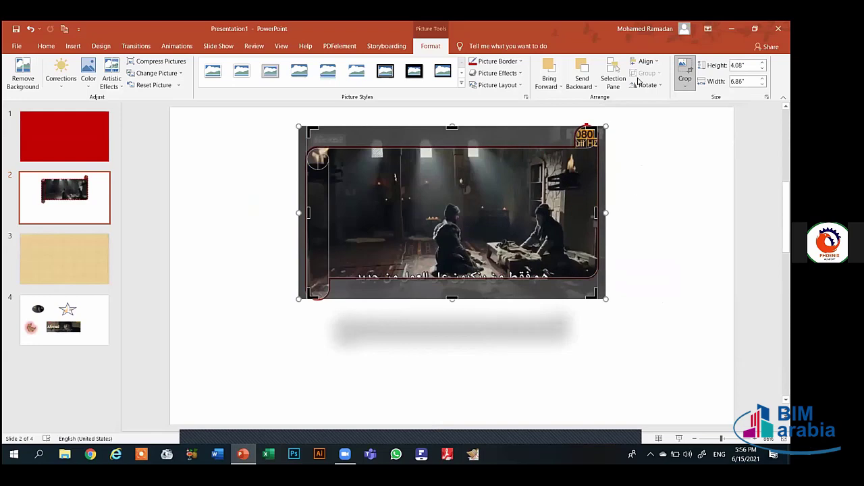
{"action": "key", "text": "Escape"}
{"action": "key", "text": "Escape"}
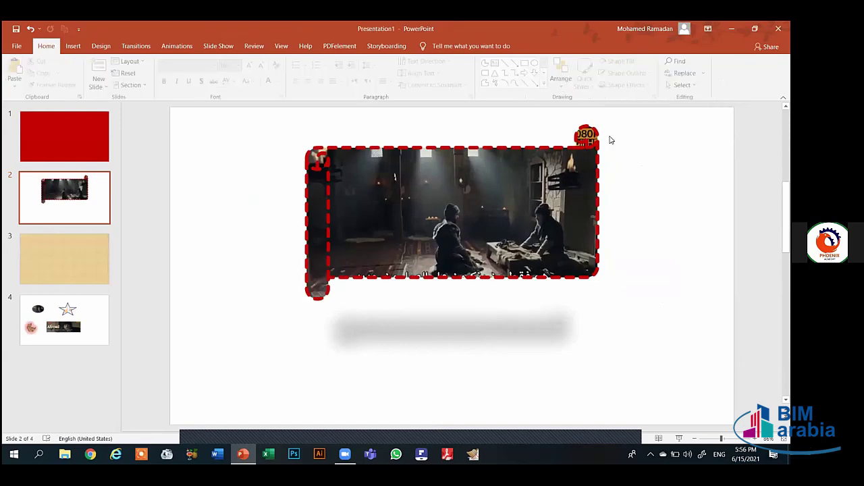
{"action": "key", "text": "Tab"}
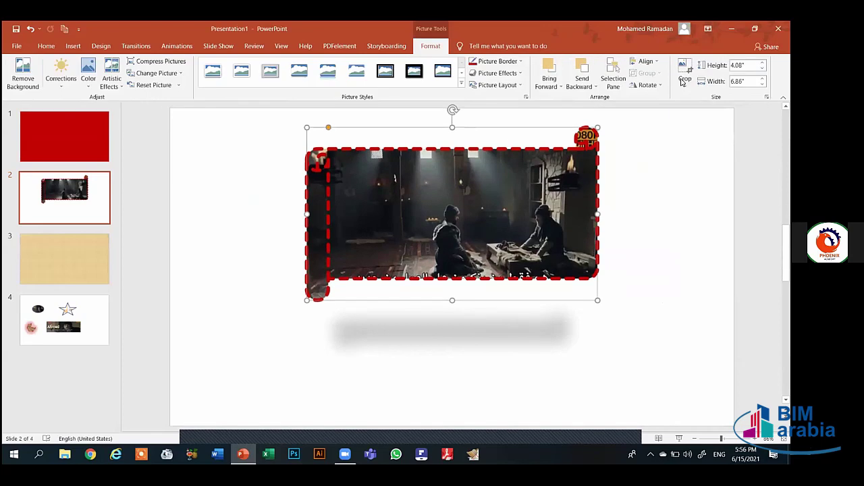
{"action": "left_click", "coordinate": [682, 83]}
Step: Open Size and Position for the scroll-shaped picture from its shortcut menu
{"action": "mouse_move", "coordinate": [699, 124]}
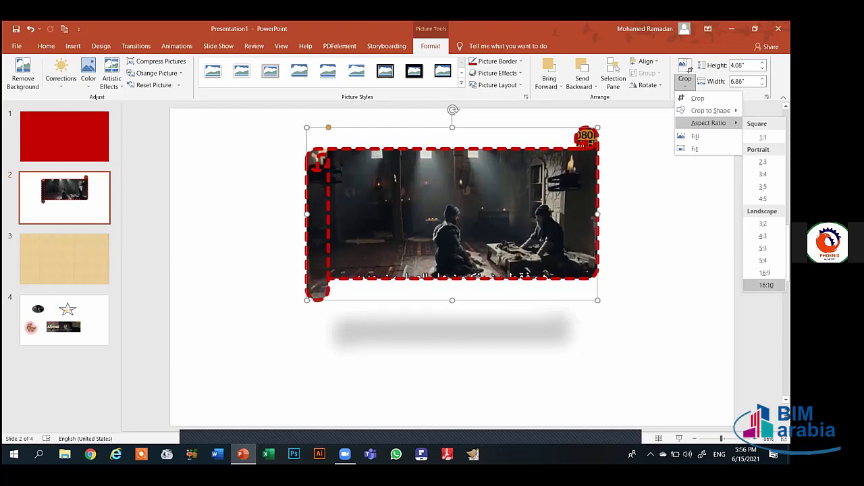
{"action": "right_click", "coordinate": [677, 234]}
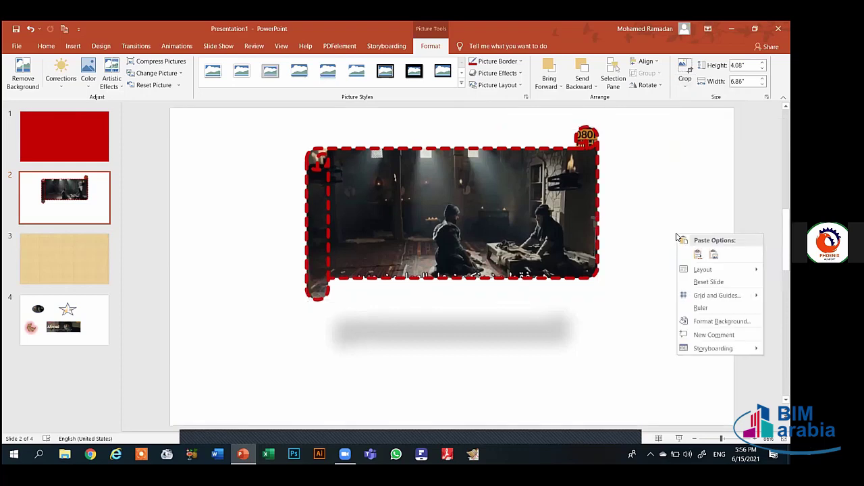
{"action": "left_click", "coordinate": [493, 195]}
{"action": "right_click", "coordinate": [495, 196]}
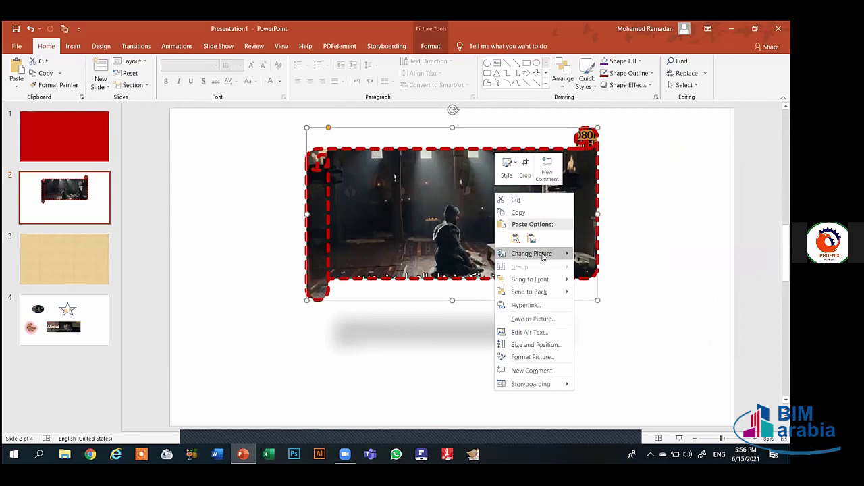
{"action": "mouse_move", "coordinate": [542, 256]}
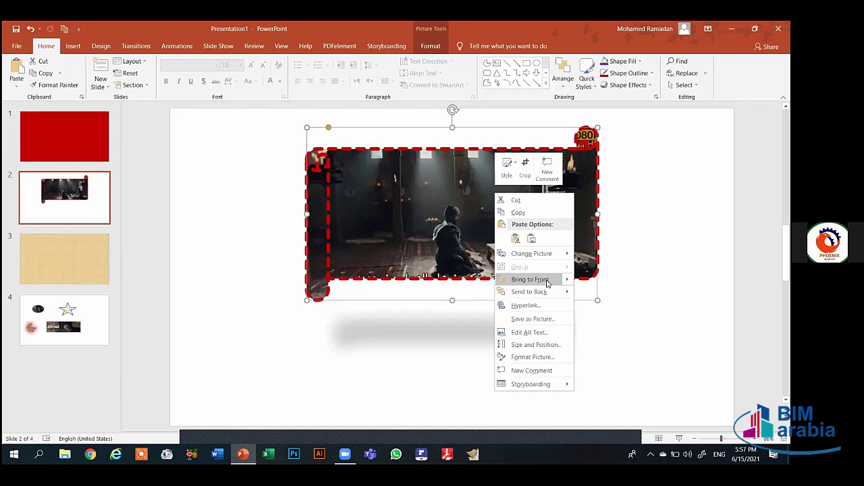
{"action": "left_click", "coordinate": [538, 344]}
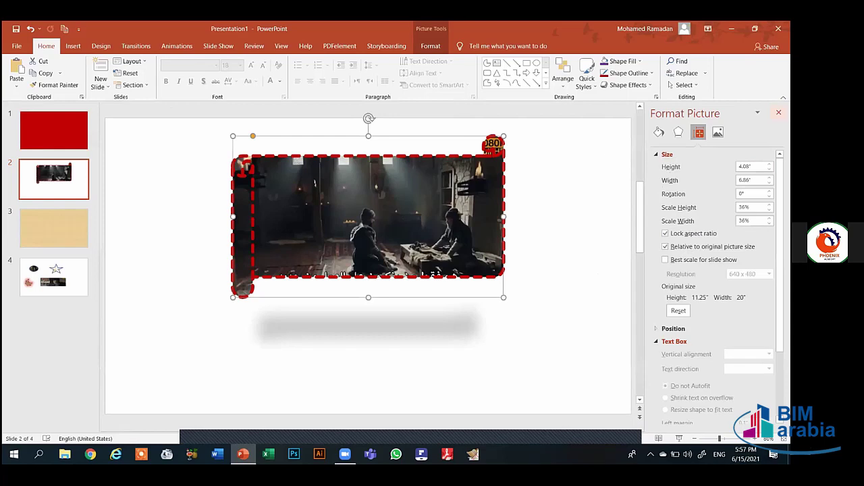
Step: Reopen Format Picture from the shortcut menu and expand the Reflection effect settings
{"action": "left_click", "coordinate": [778, 112]}
{"action": "right_click", "coordinate": [518, 217]}
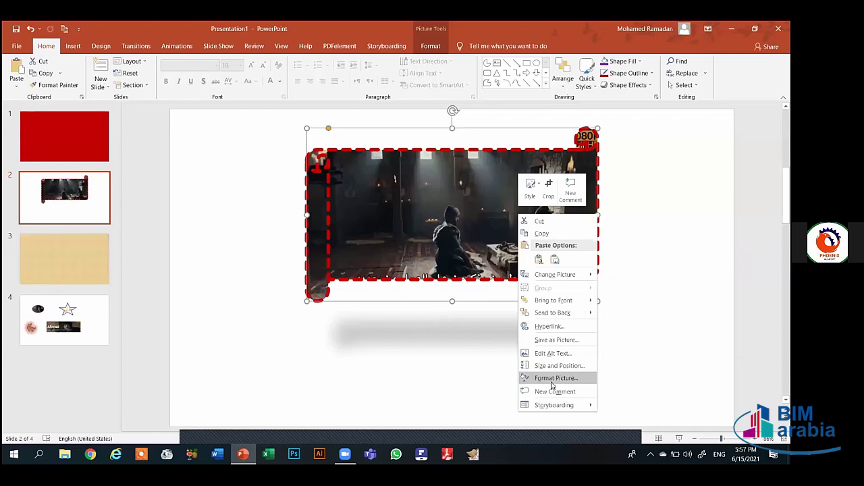
{"action": "left_click", "coordinate": [552, 378]}
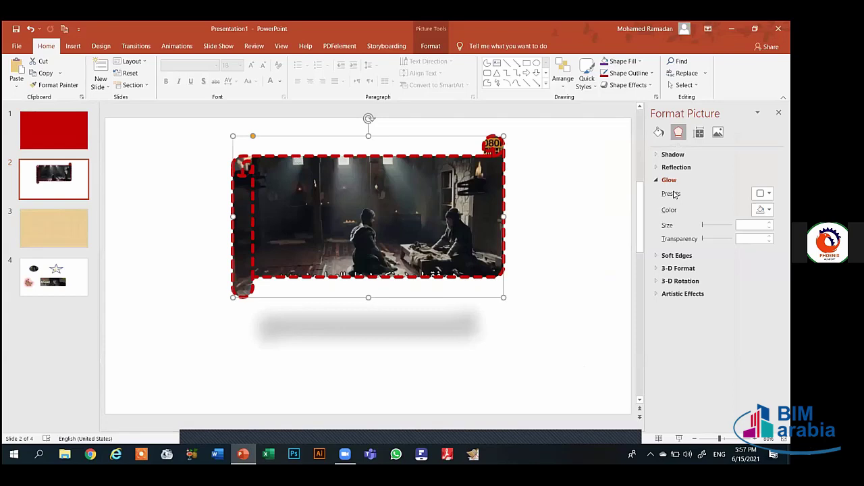
{"action": "left_click", "coordinate": [672, 168]}
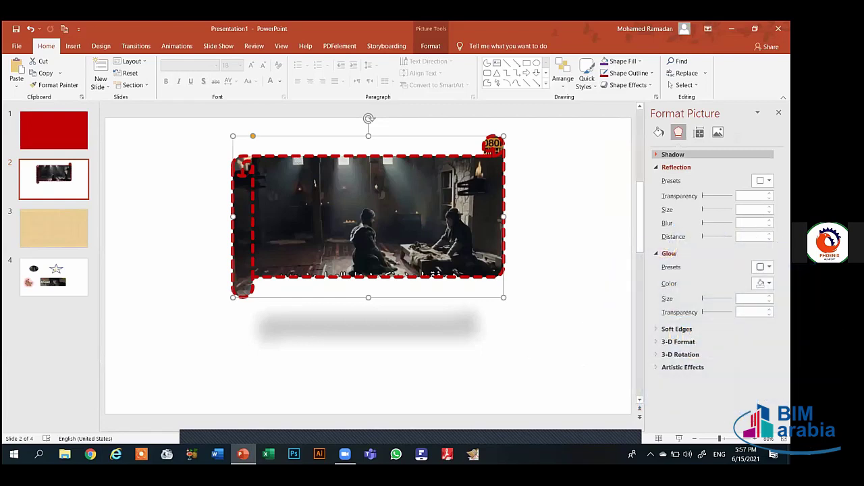
{"action": "right_click", "coordinate": [497, 212]}
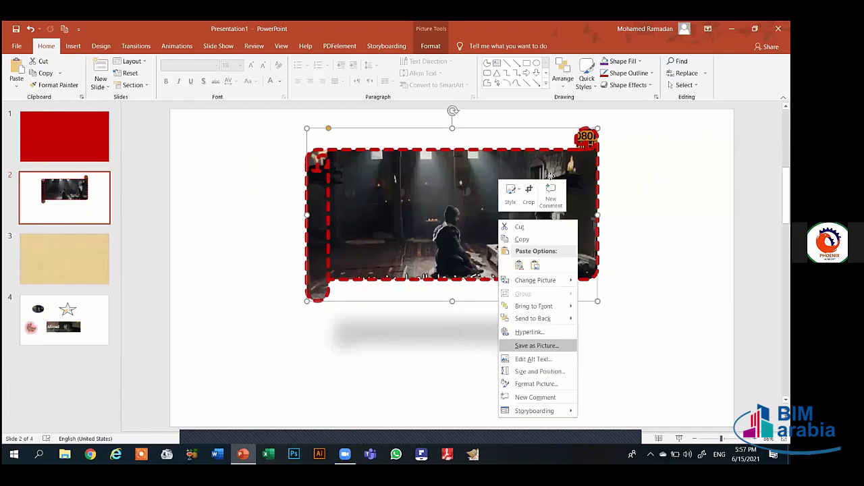
Step: Save the scroll-shaped picture out as Picture1.png using Save as Picture
{"action": "left_click", "coordinate": [531, 345]}
{"action": "right_click", "coordinate": [551, 174]}
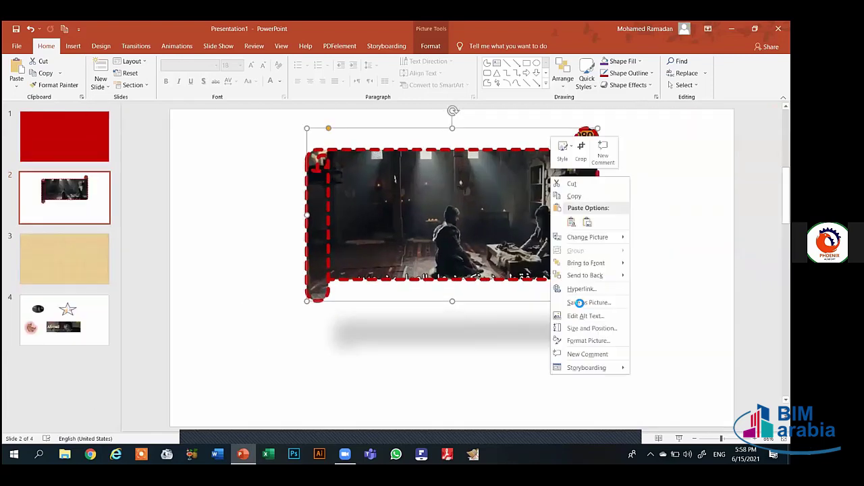
{"action": "left_click", "coordinate": [347, 224]}
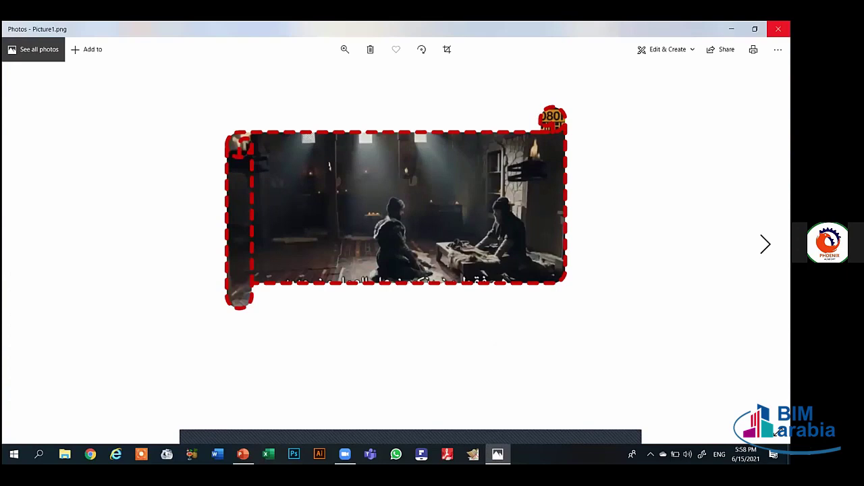
Step: Close the Photos window showing Picture1.png
{"action": "left_click", "coordinate": [777, 29]}
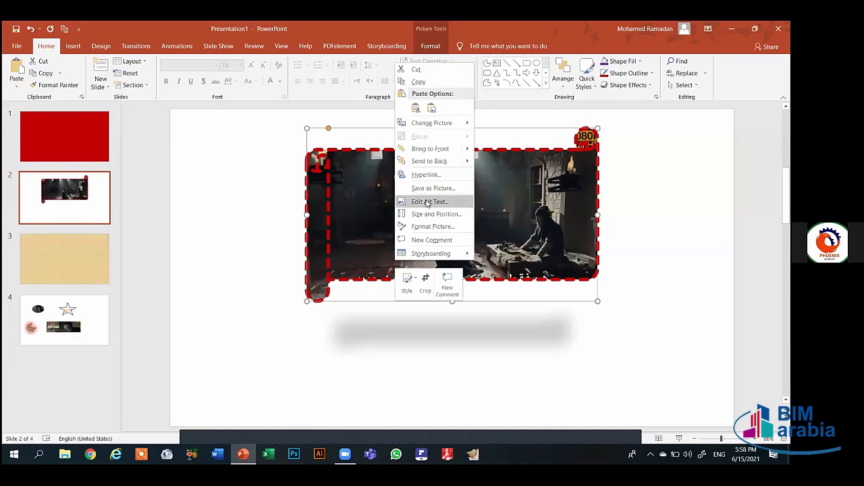
Step: Enter a short alt text description for the picture, then move it lower on slide 2
{"action": "key", "text": "Escape"}
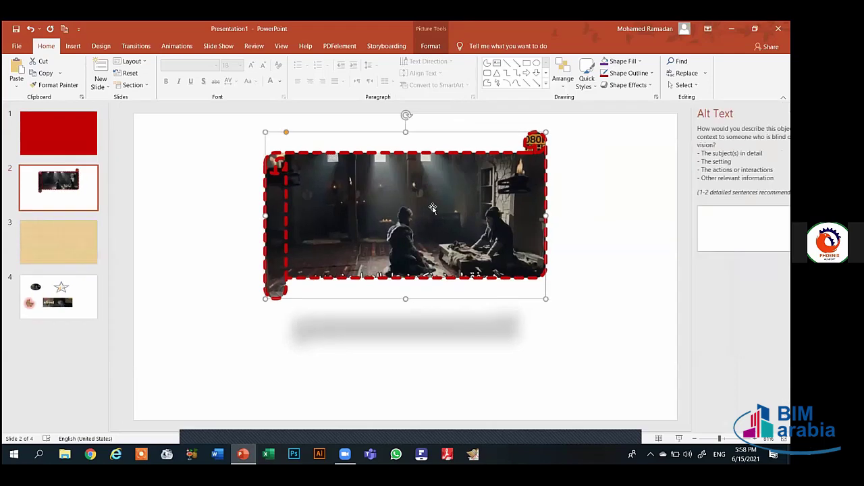
{"action": "type", "text": "m"}
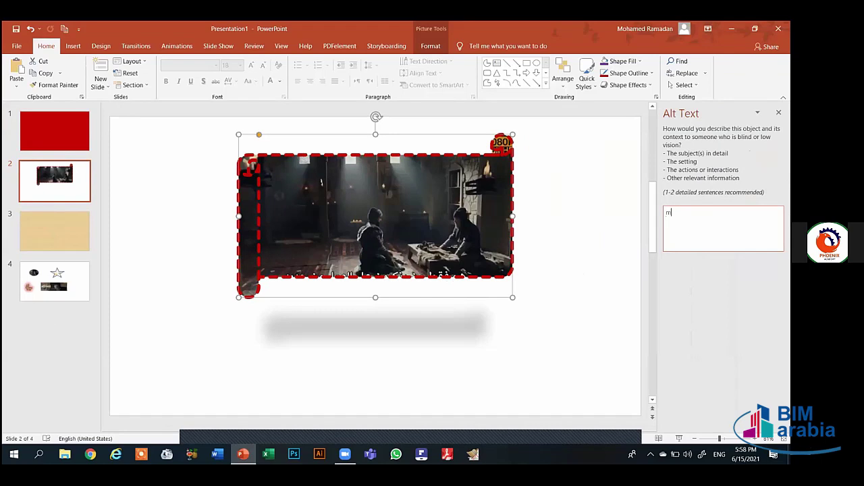
{"action": "type", "text": "ohamed"}
{"action": "key", "text": "Return"}
{"action": "left_click", "coordinate": [778, 112]}
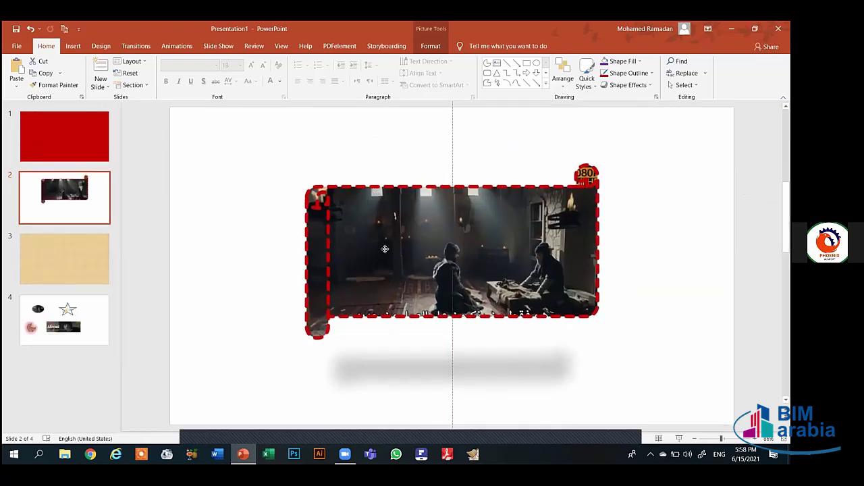
{"action": "left_click_drag", "start_coordinate": [385, 243], "coordinate": [385, 282]}
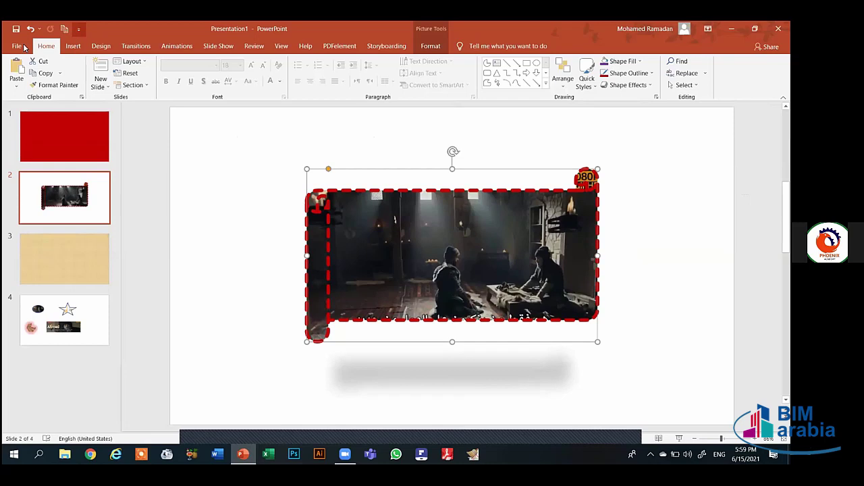
Step: Undo the picture's last move and drag it slightly down, centred horizontally on slide 2
{"action": "scroll", "coordinate": [23, 46], "scroll_direction": "down", "scroll_amount": 1}
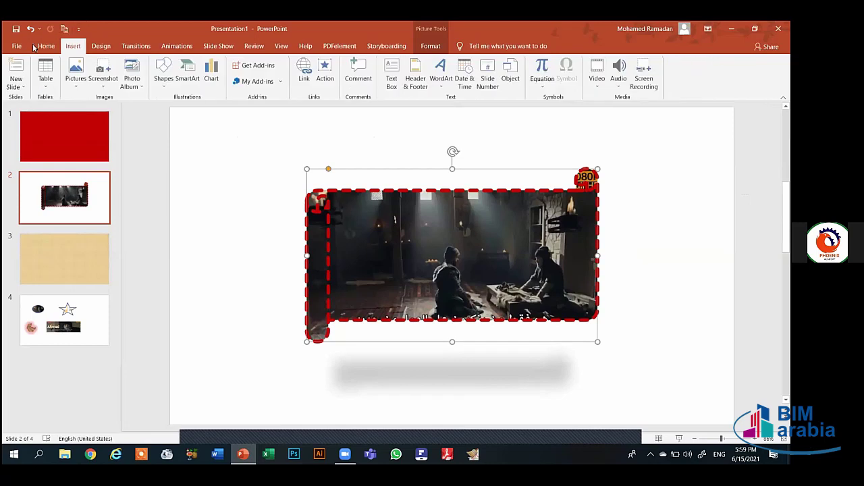
{"action": "left_click", "coordinate": [24, 46]}
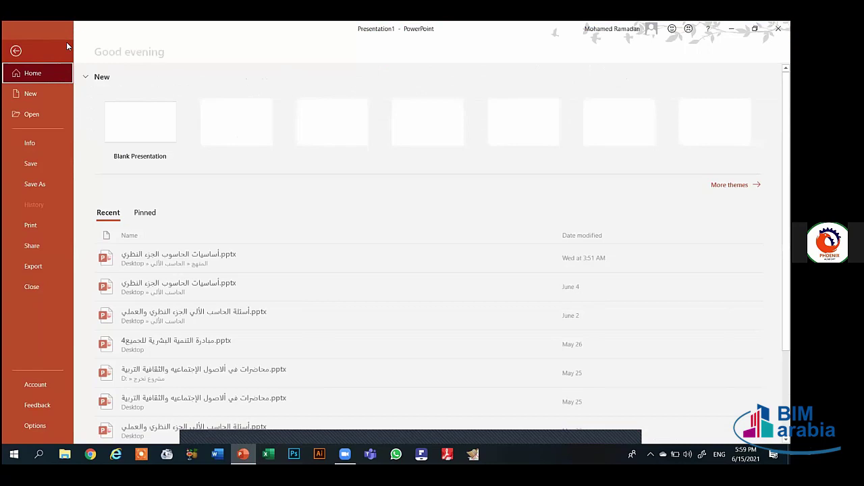
{"action": "left_click", "coordinate": [67, 45]}
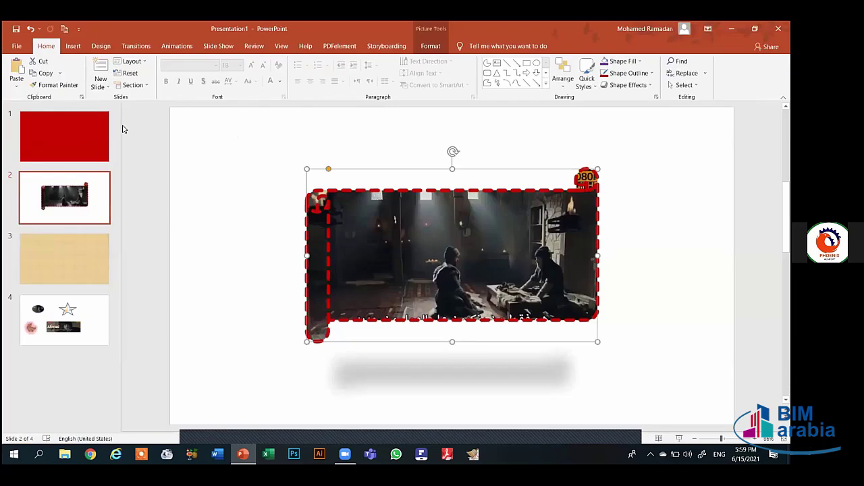
{"action": "scroll", "coordinate": [116, 98], "scroll_direction": "down", "scroll_amount": 1}
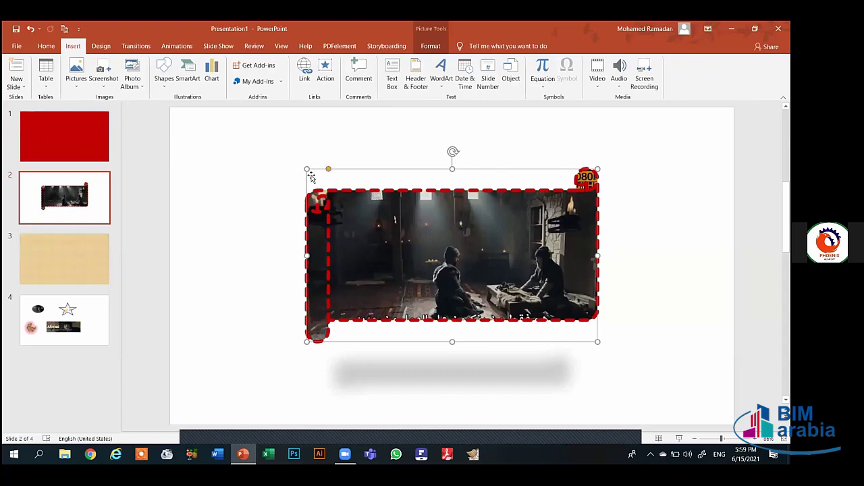
{"action": "left_click", "coordinate": [282, 177]}
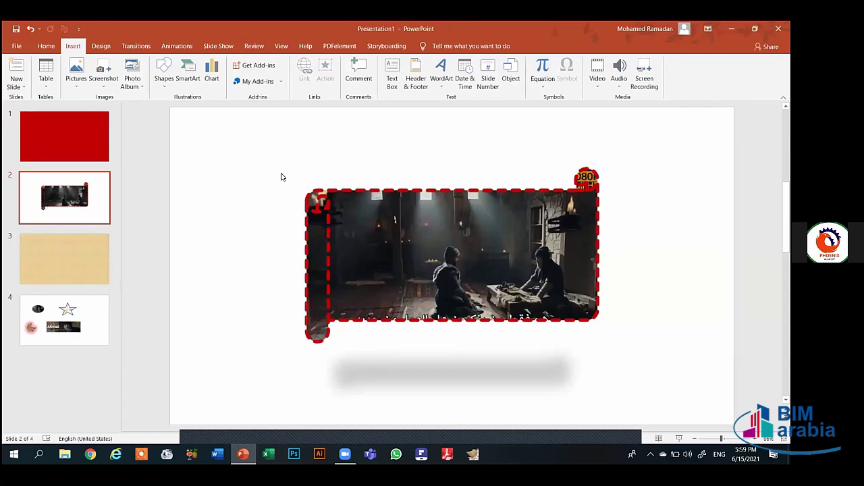
{"action": "key", "text": "ctrl+z"}
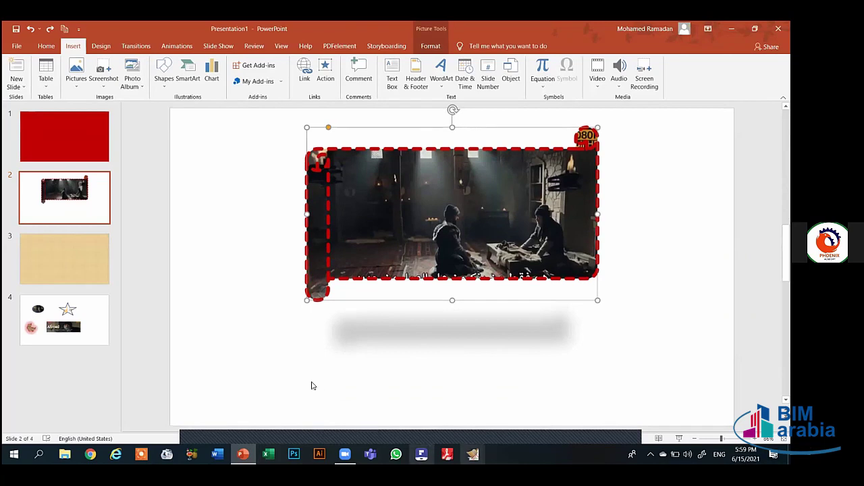
{"action": "left_click_drag", "start_coordinate": [347, 273], "coordinate": [351, 291]}
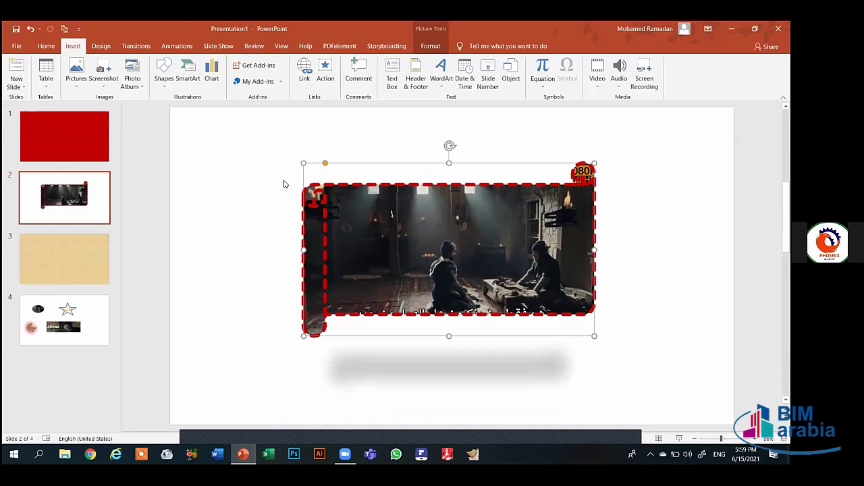
{"action": "left_click", "coordinate": [54, 46]}
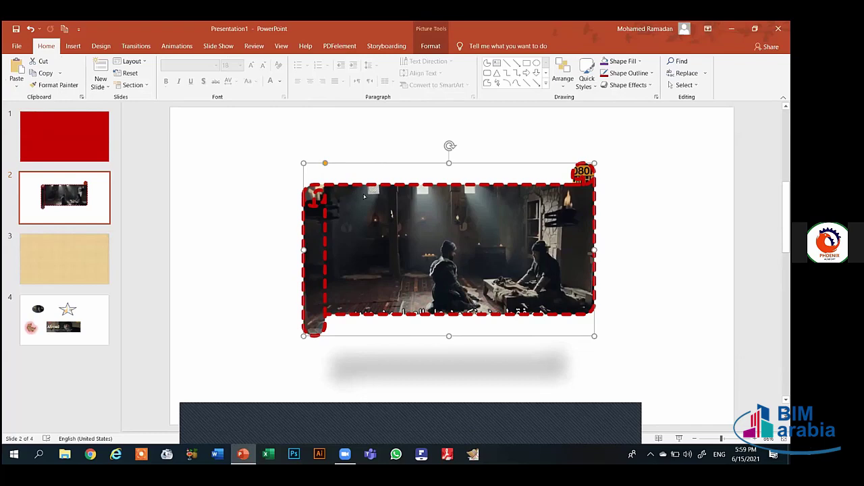
Step: Widen the scroll's curled ends with its adjustment handle, then view slide 3 and return to slide 2
{"action": "left_click_drag", "start_coordinate": [364, 197], "coordinate": [303, 197]}
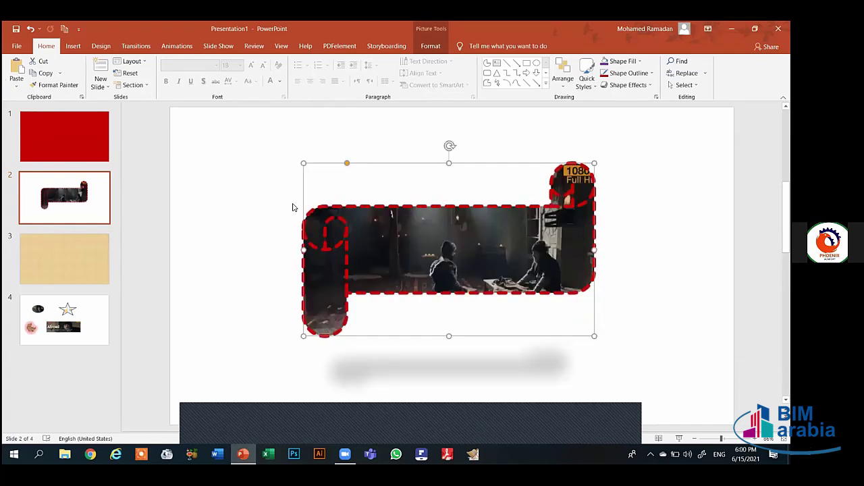
{"action": "left_click", "coordinate": [633, 418]}
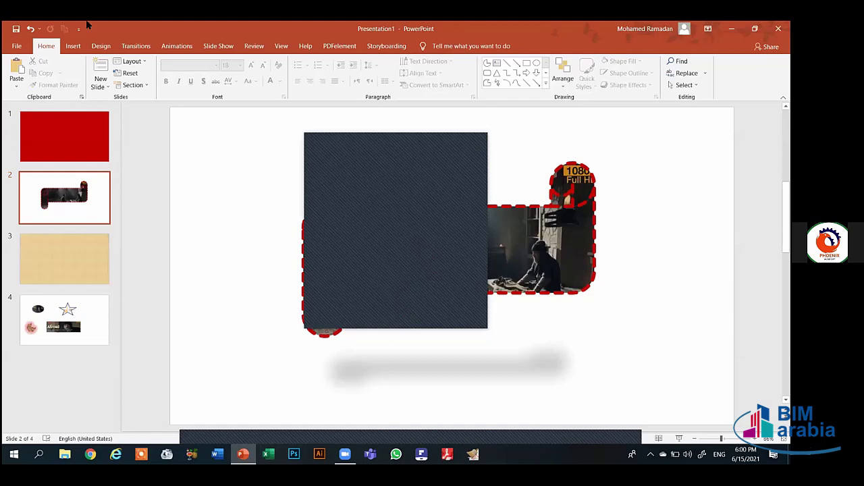
{"action": "left_click", "coordinate": [74, 46]}
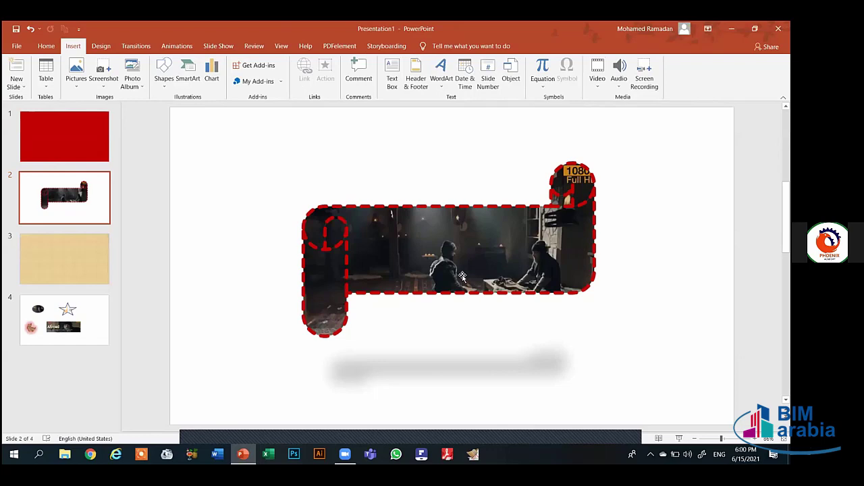
{"action": "left_click", "coordinate": [101, 46]}
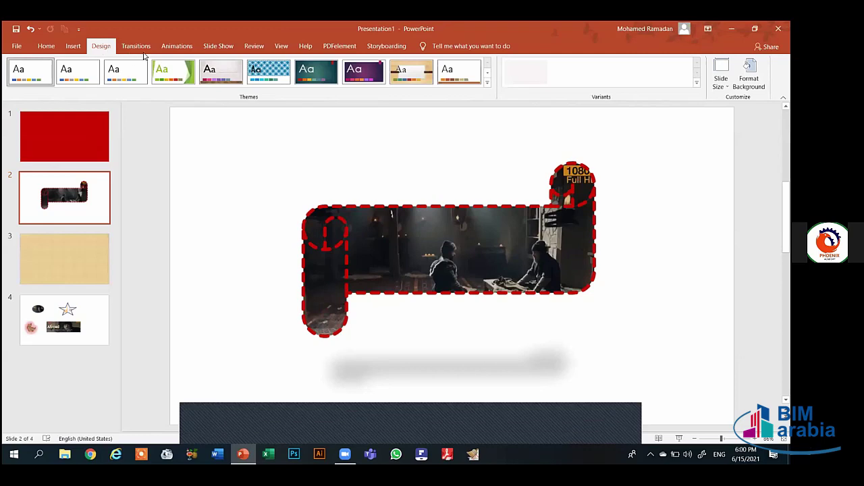
{"action": "key", "text": "Page_Down"}
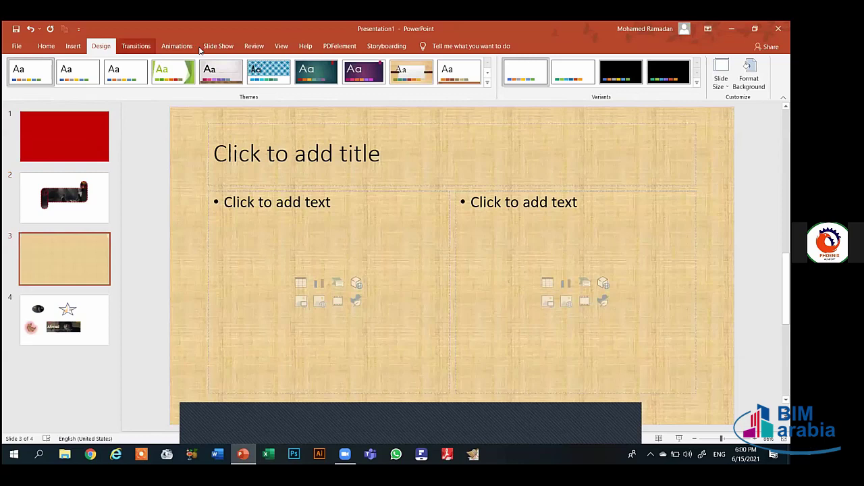
{"action": "scroll", "coordinate": [274, 48], "scroll_direction": "down", "scroll_amount": 2}
{"action": "scroll", "coordinate": [273, 48], "scroll_direction": "down", "scroll_amount": 1}
{"action": "scroll", "coordinate": [264, 49], "scroll_direction": "down", "scroll_amount": 2}
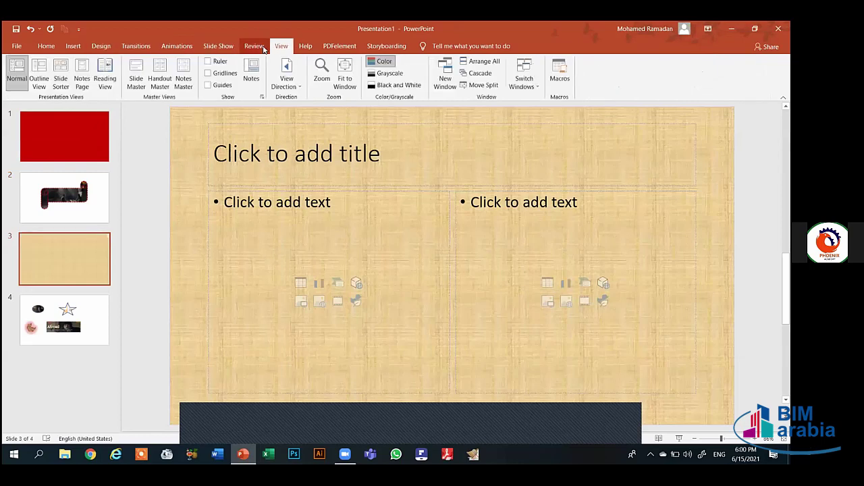
{"action": "left_click", "coordinate": [264, 48]}
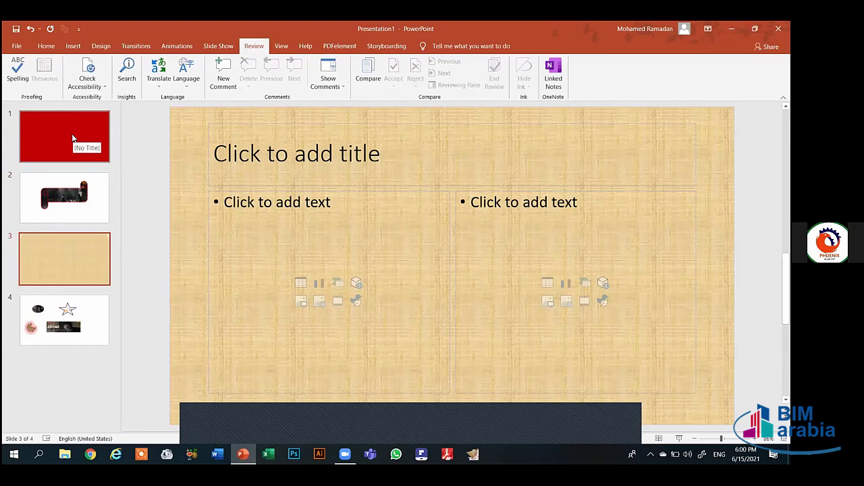
{"action": "left_click", "coordinate": [51, 196]}
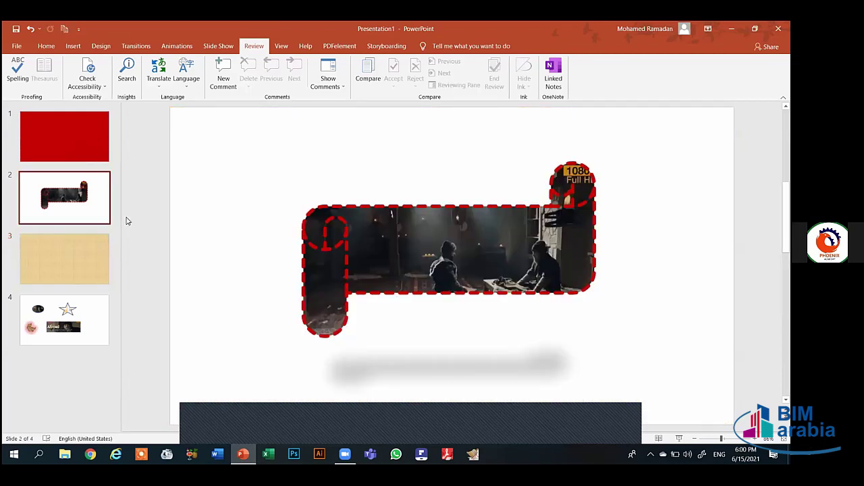